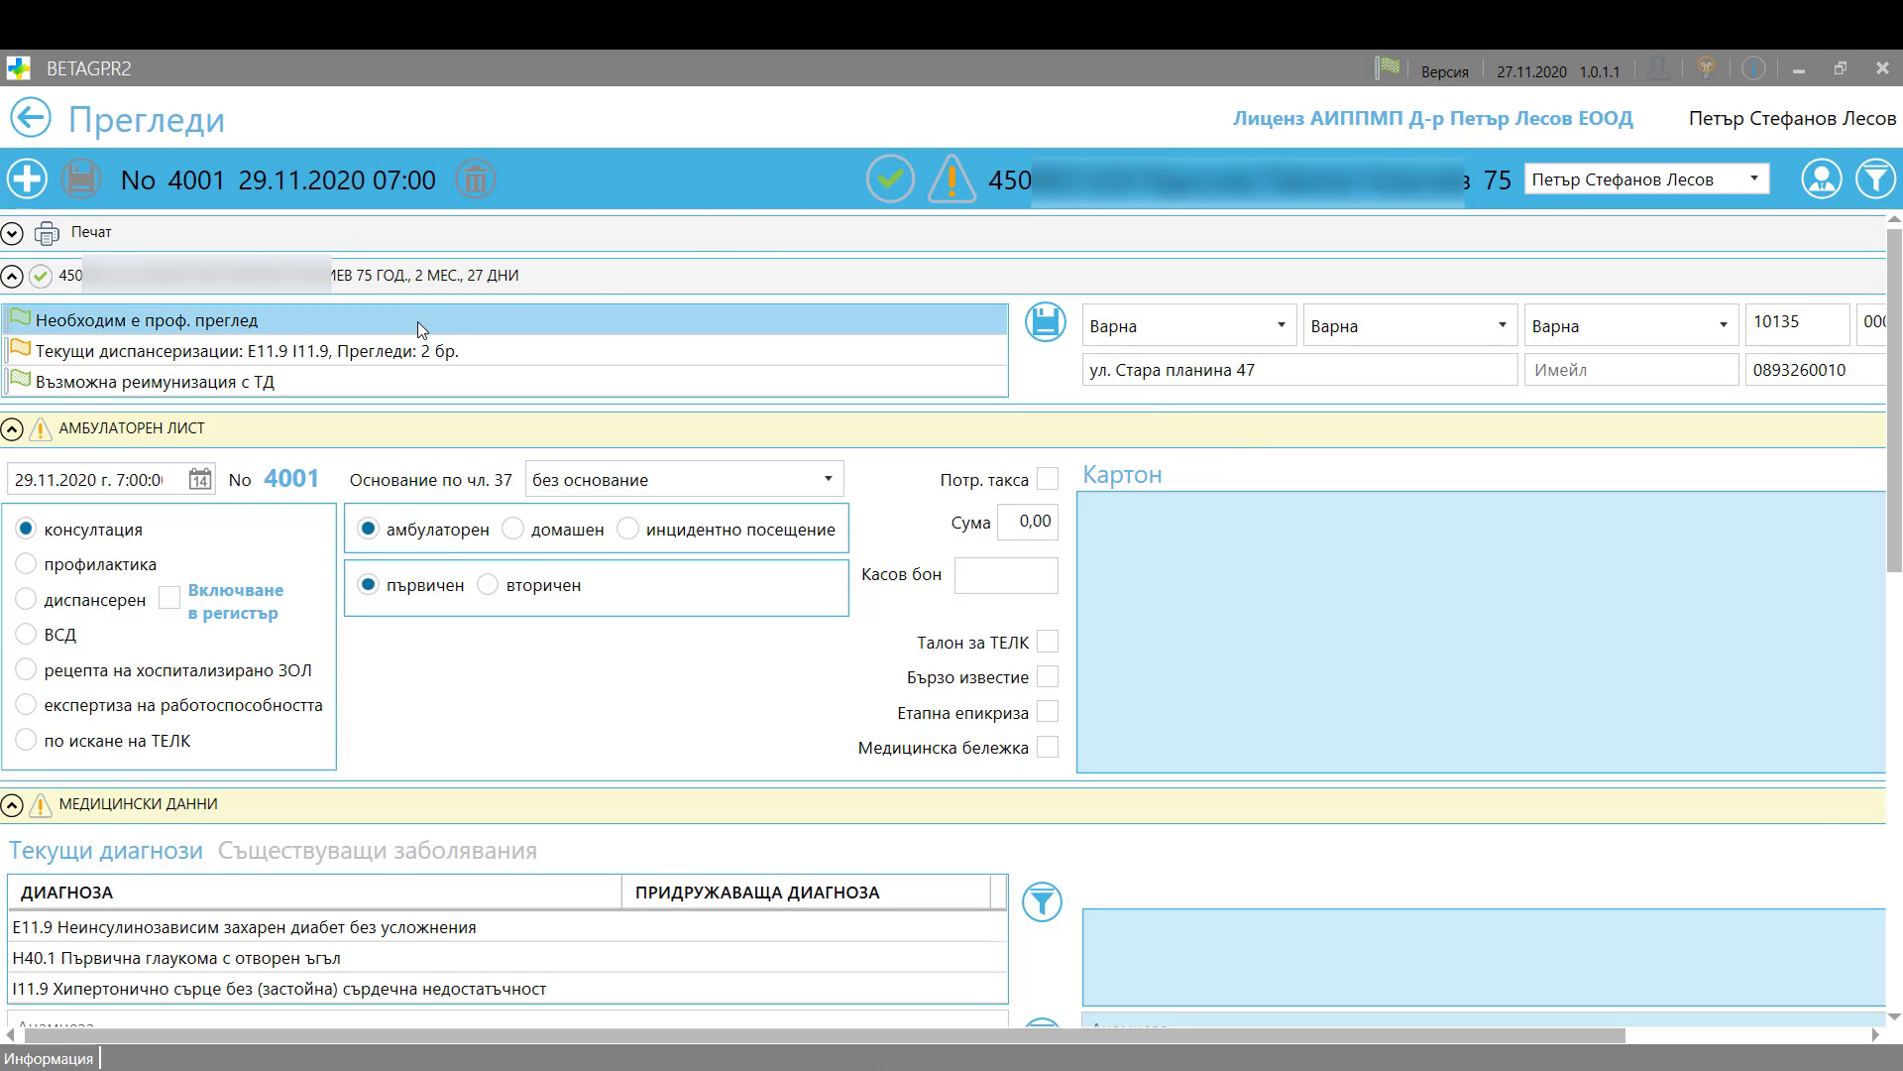
- Load the patient's visit history (Картон) in the ambulatory sheet and select the dispensary visit of 15.06.2020 15:45
click(406, 434)
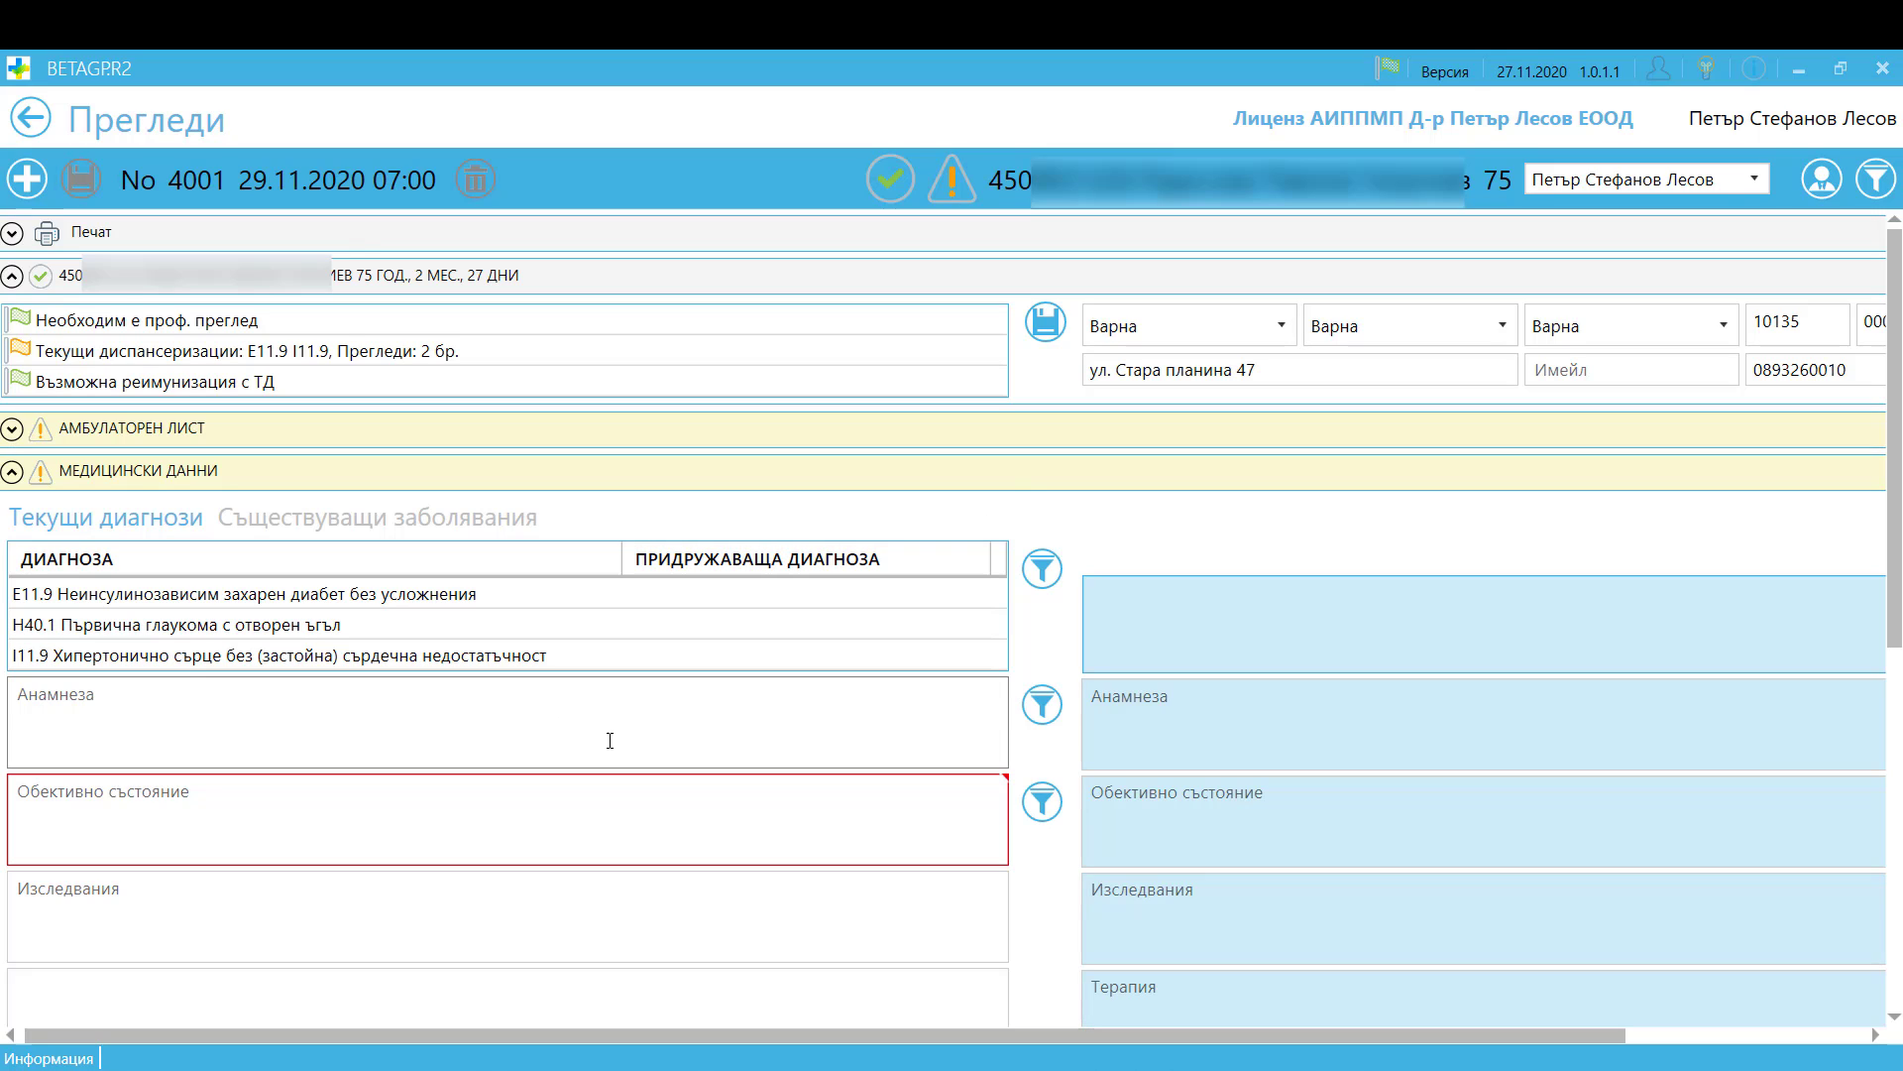
click(843, 439)
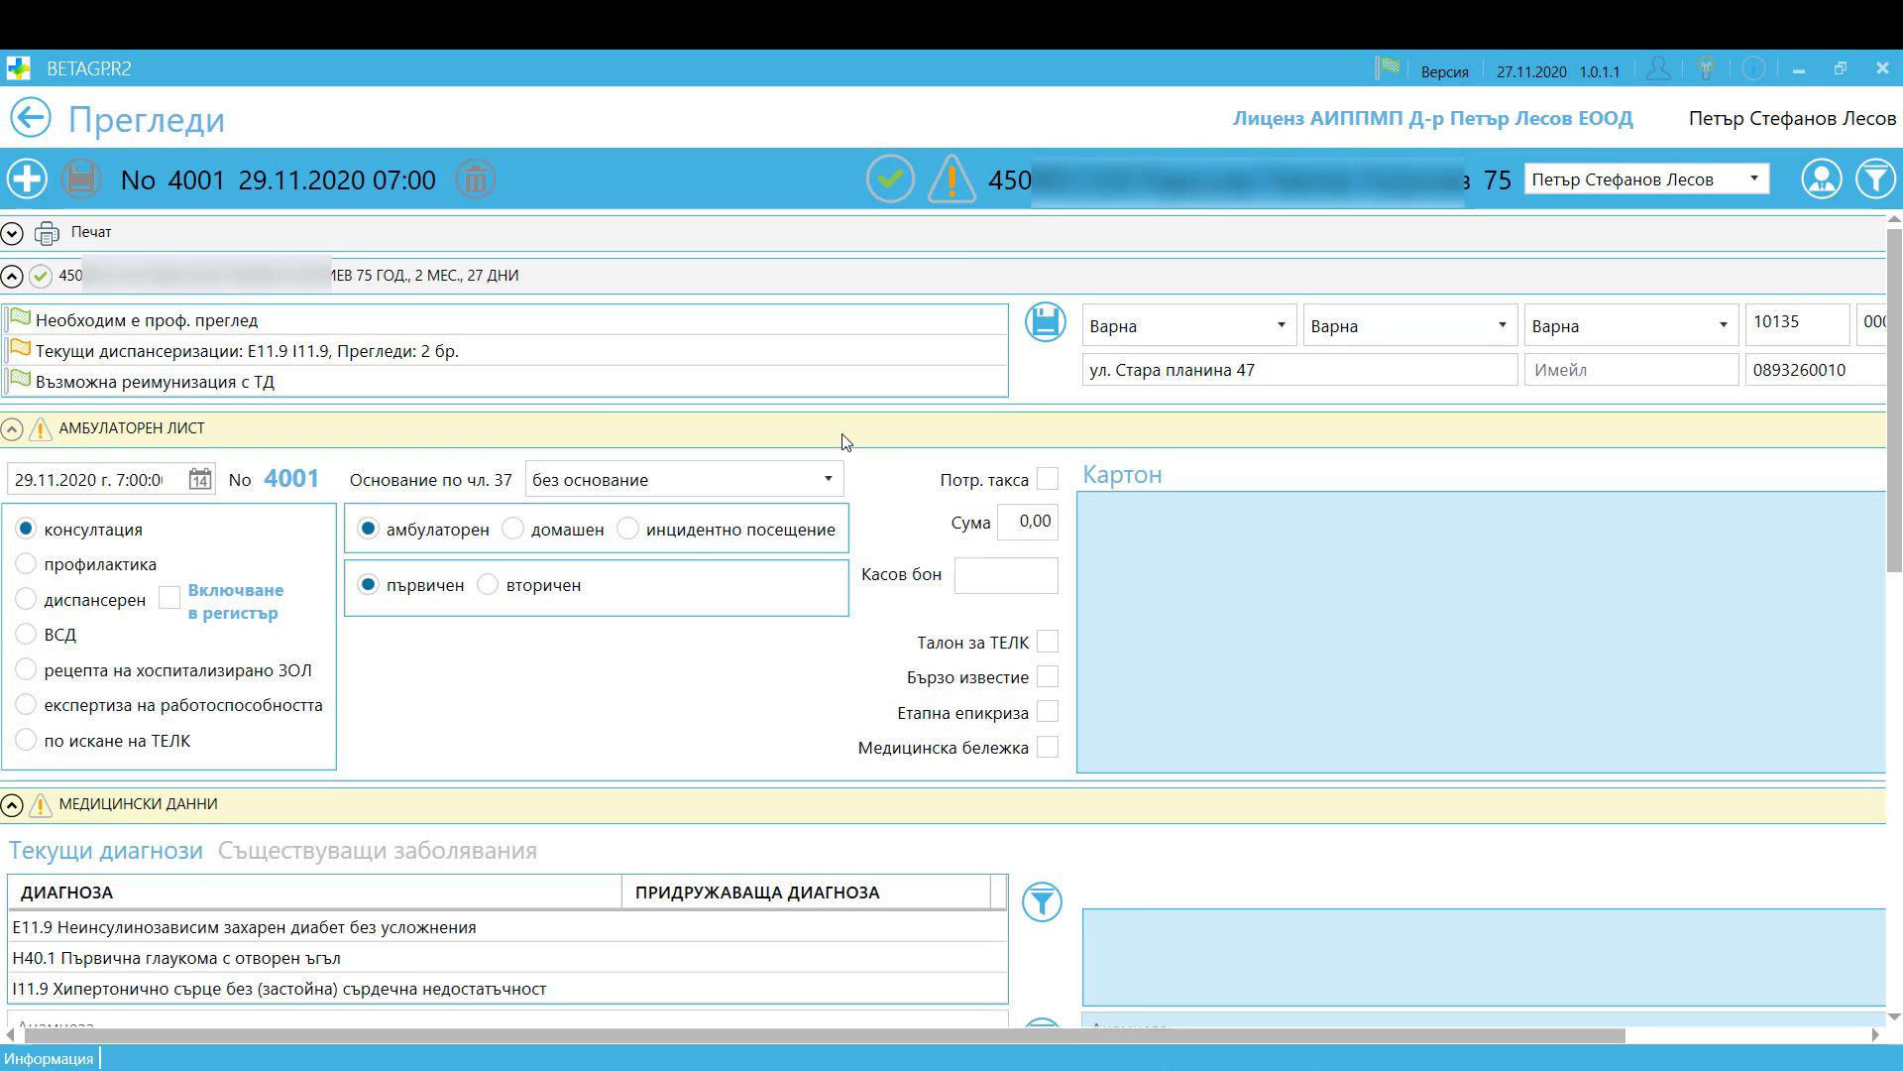
click(1124, 477)
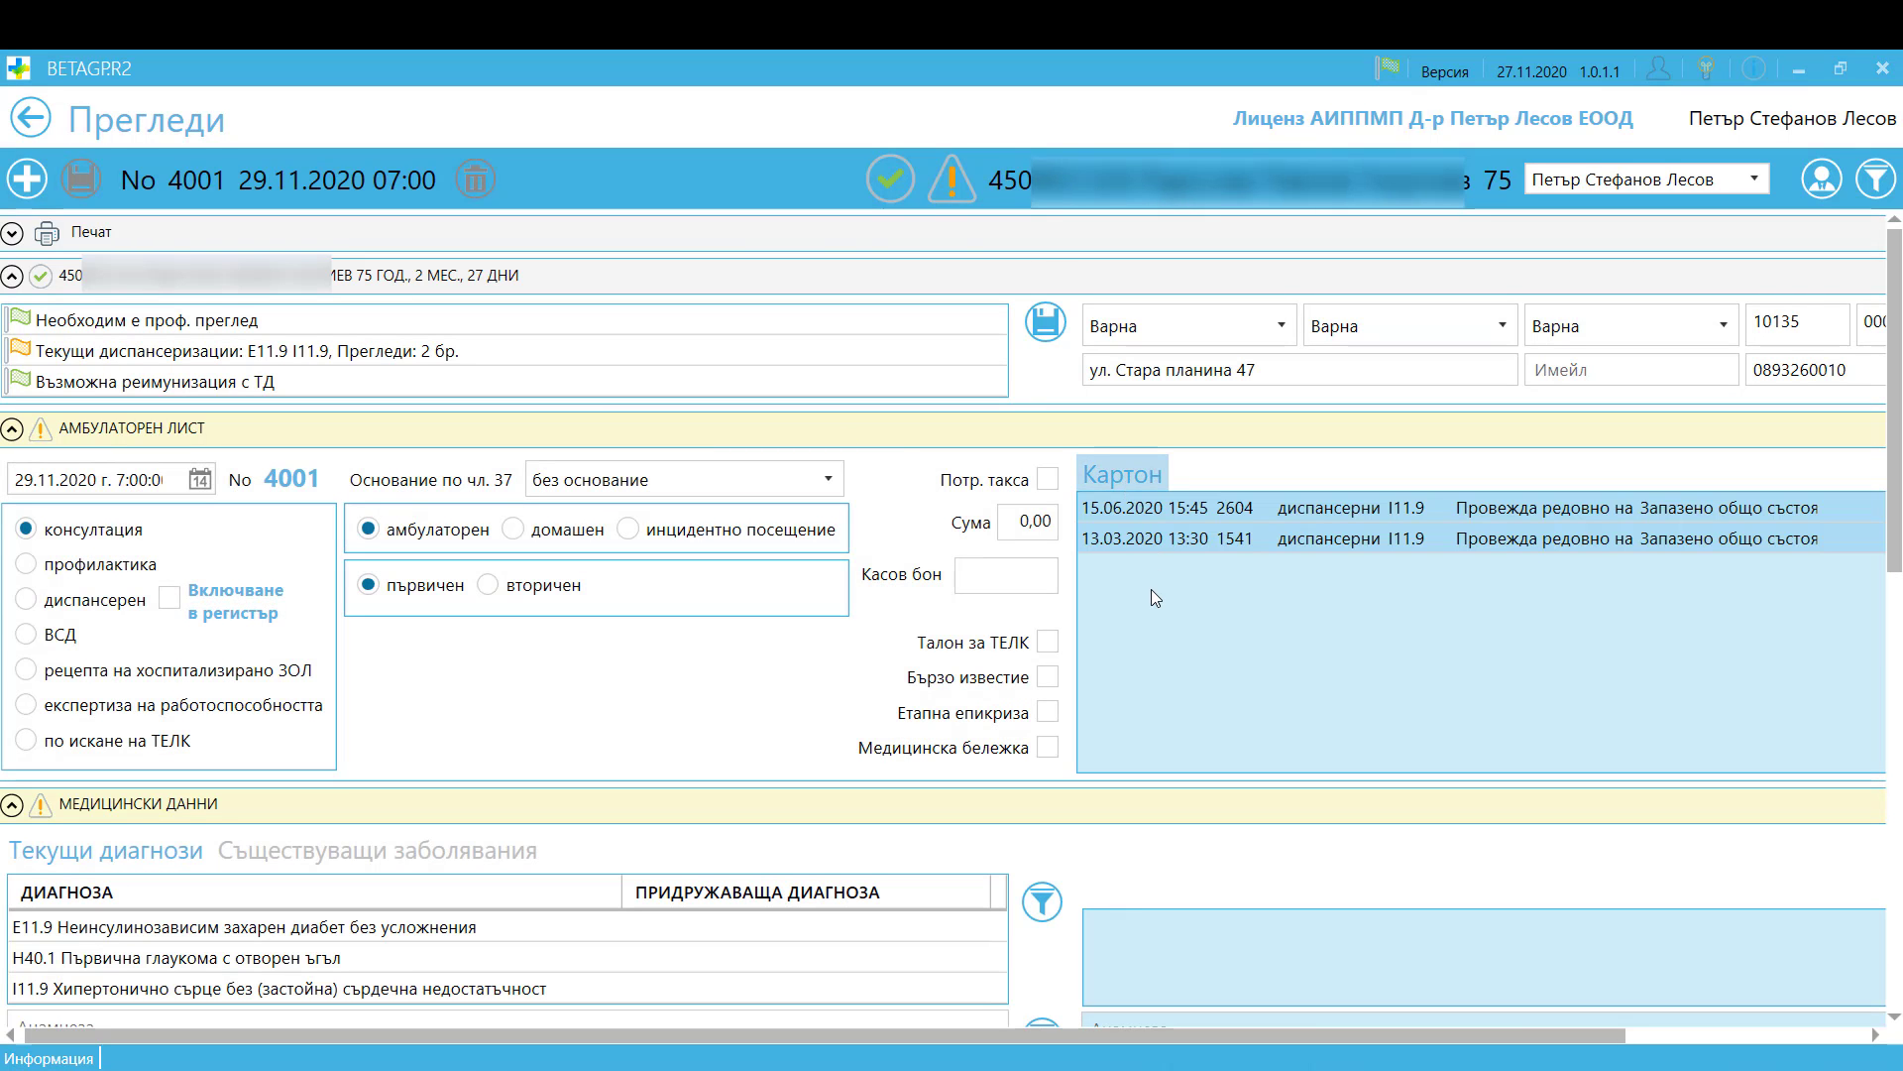
click(1244, 510)
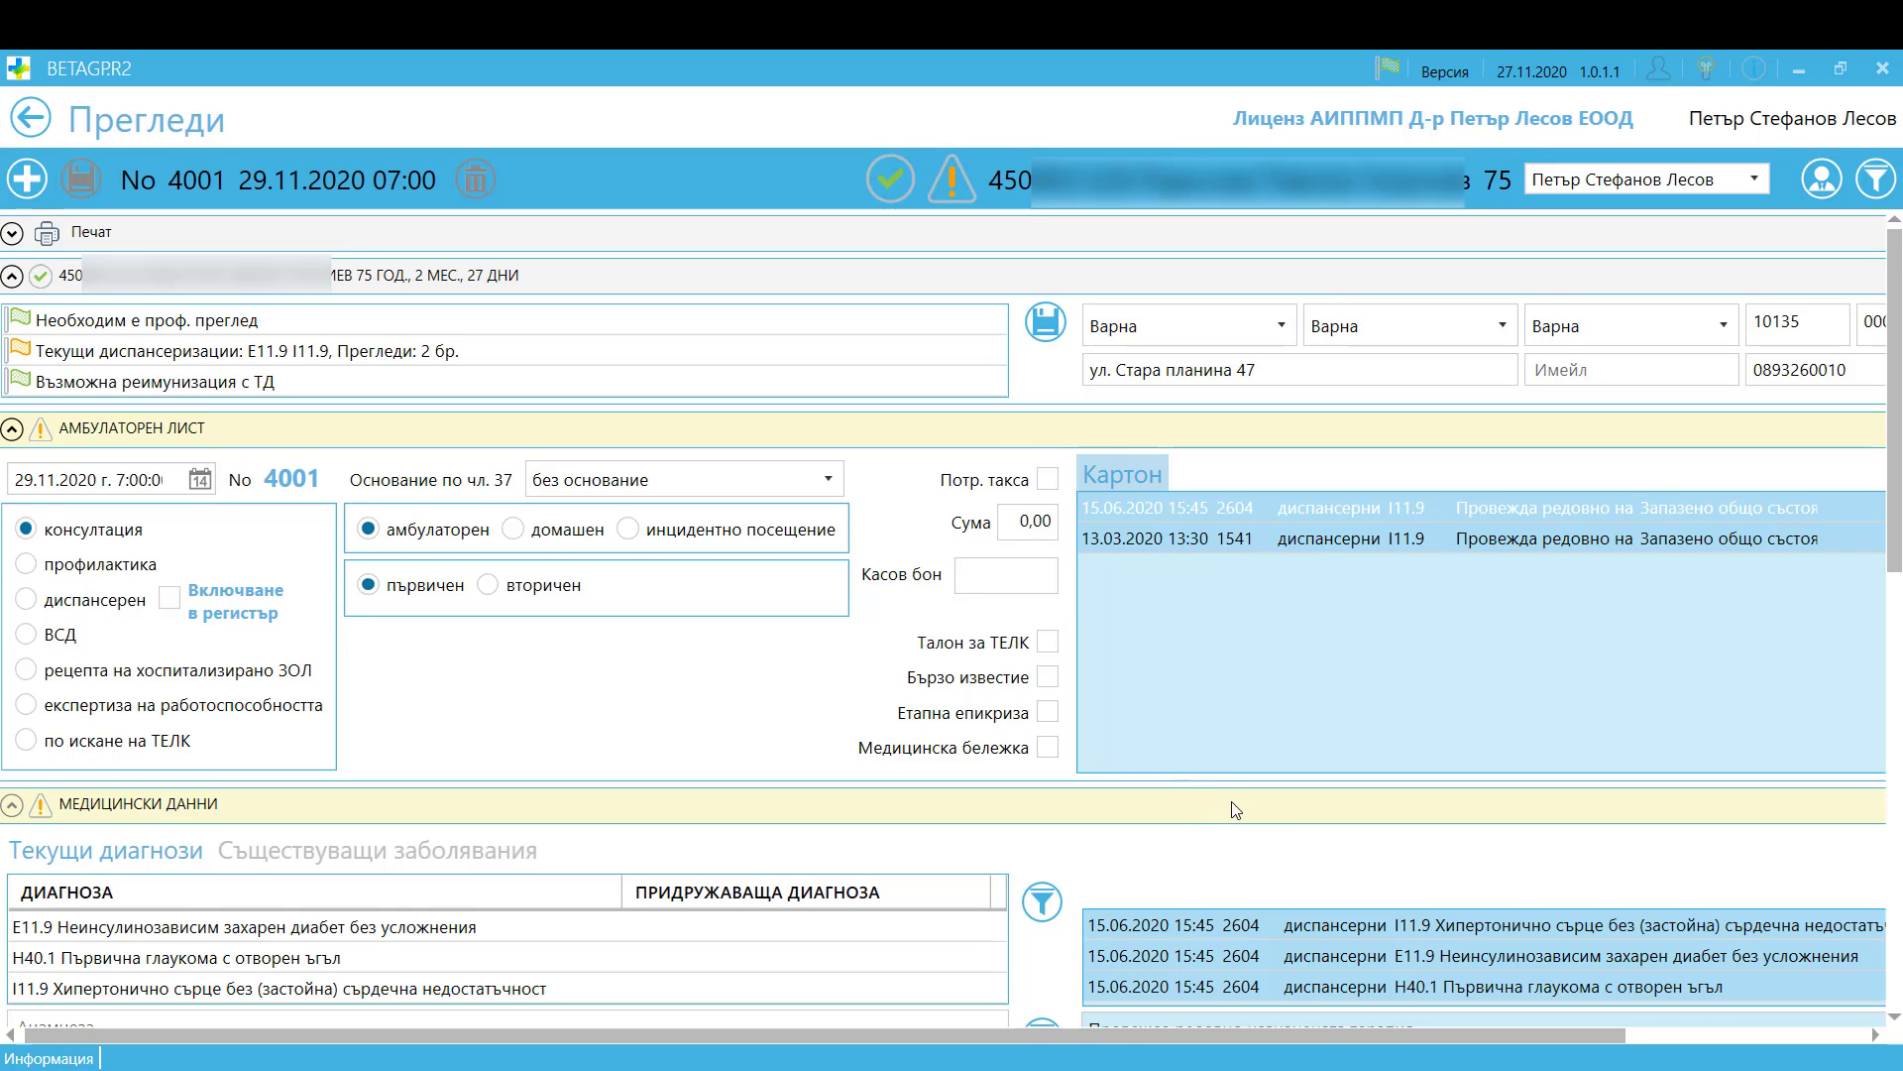
- Copy the anamnesis and objective status texts from the selected 15.06.2020 visit into the current examination's medical data
scroll(1289, 834, down, 1)
scroll(1256, 961, down, 2)
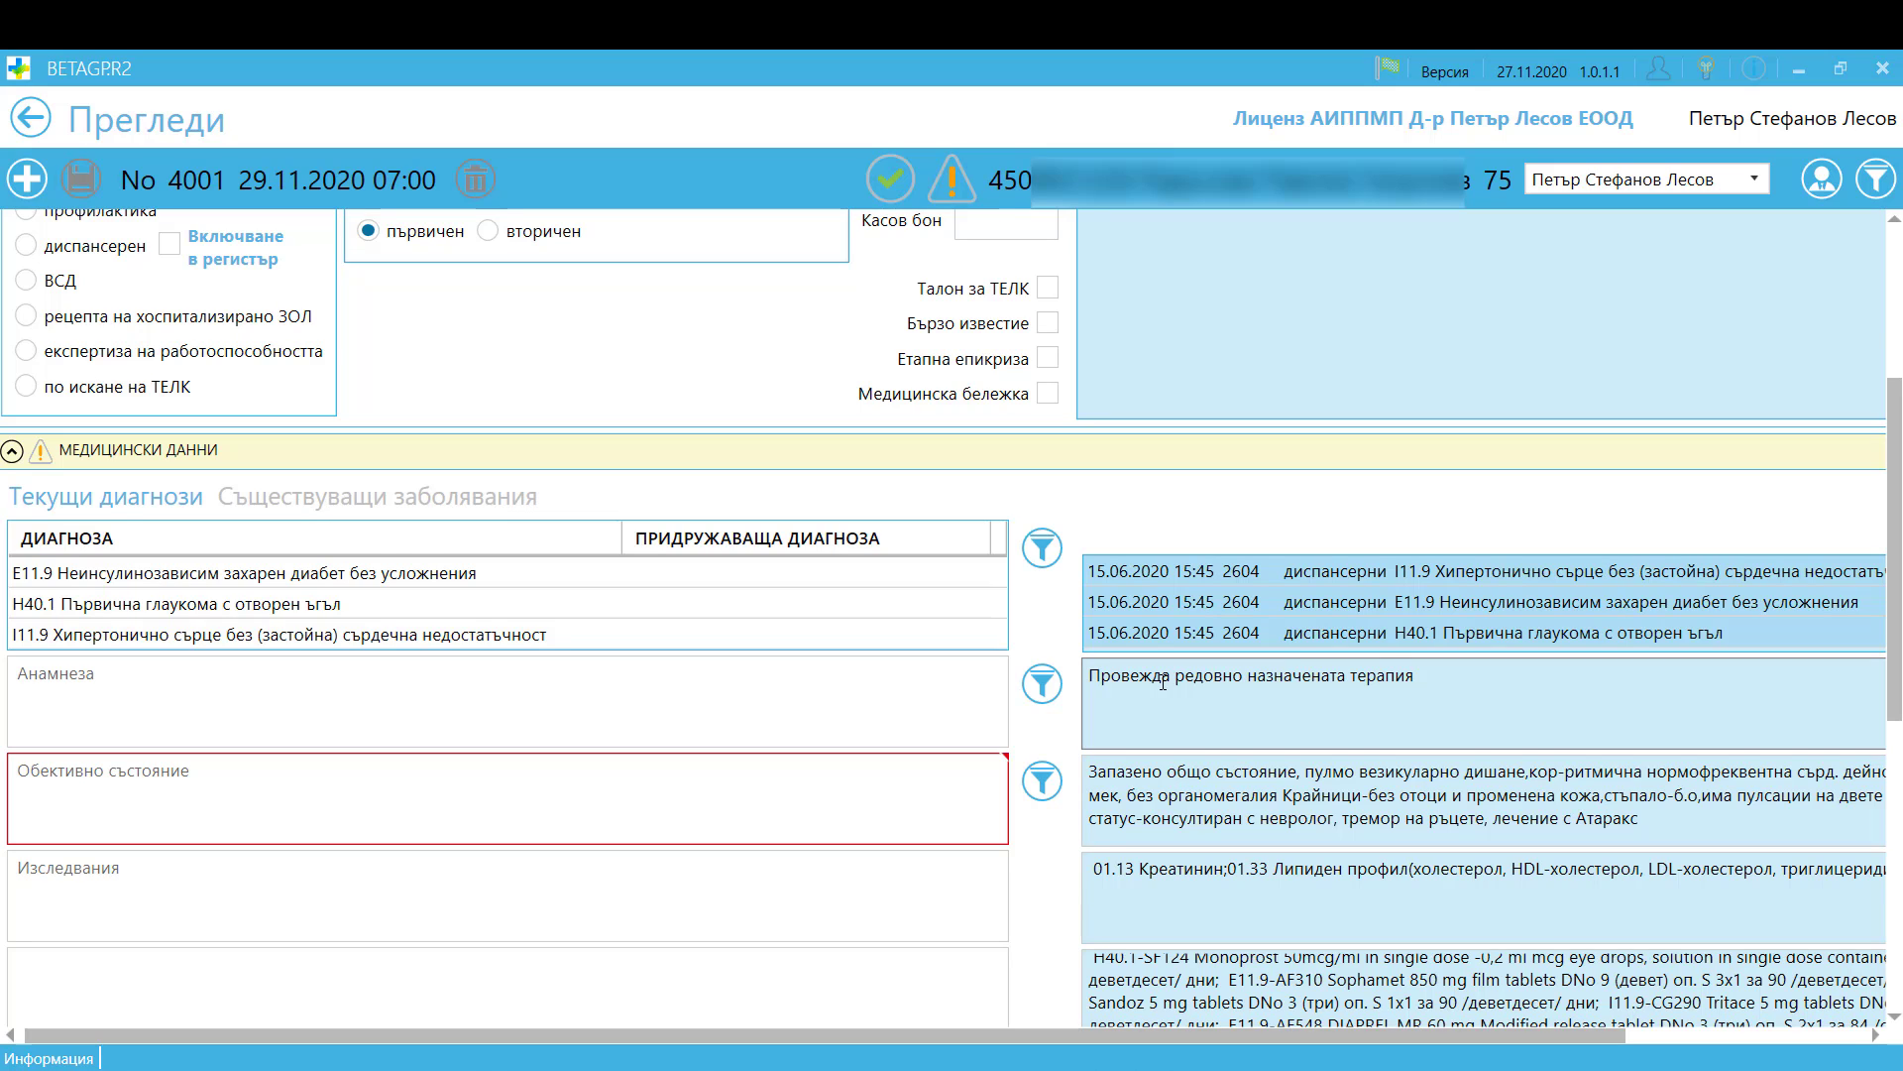
click(1163, 681)
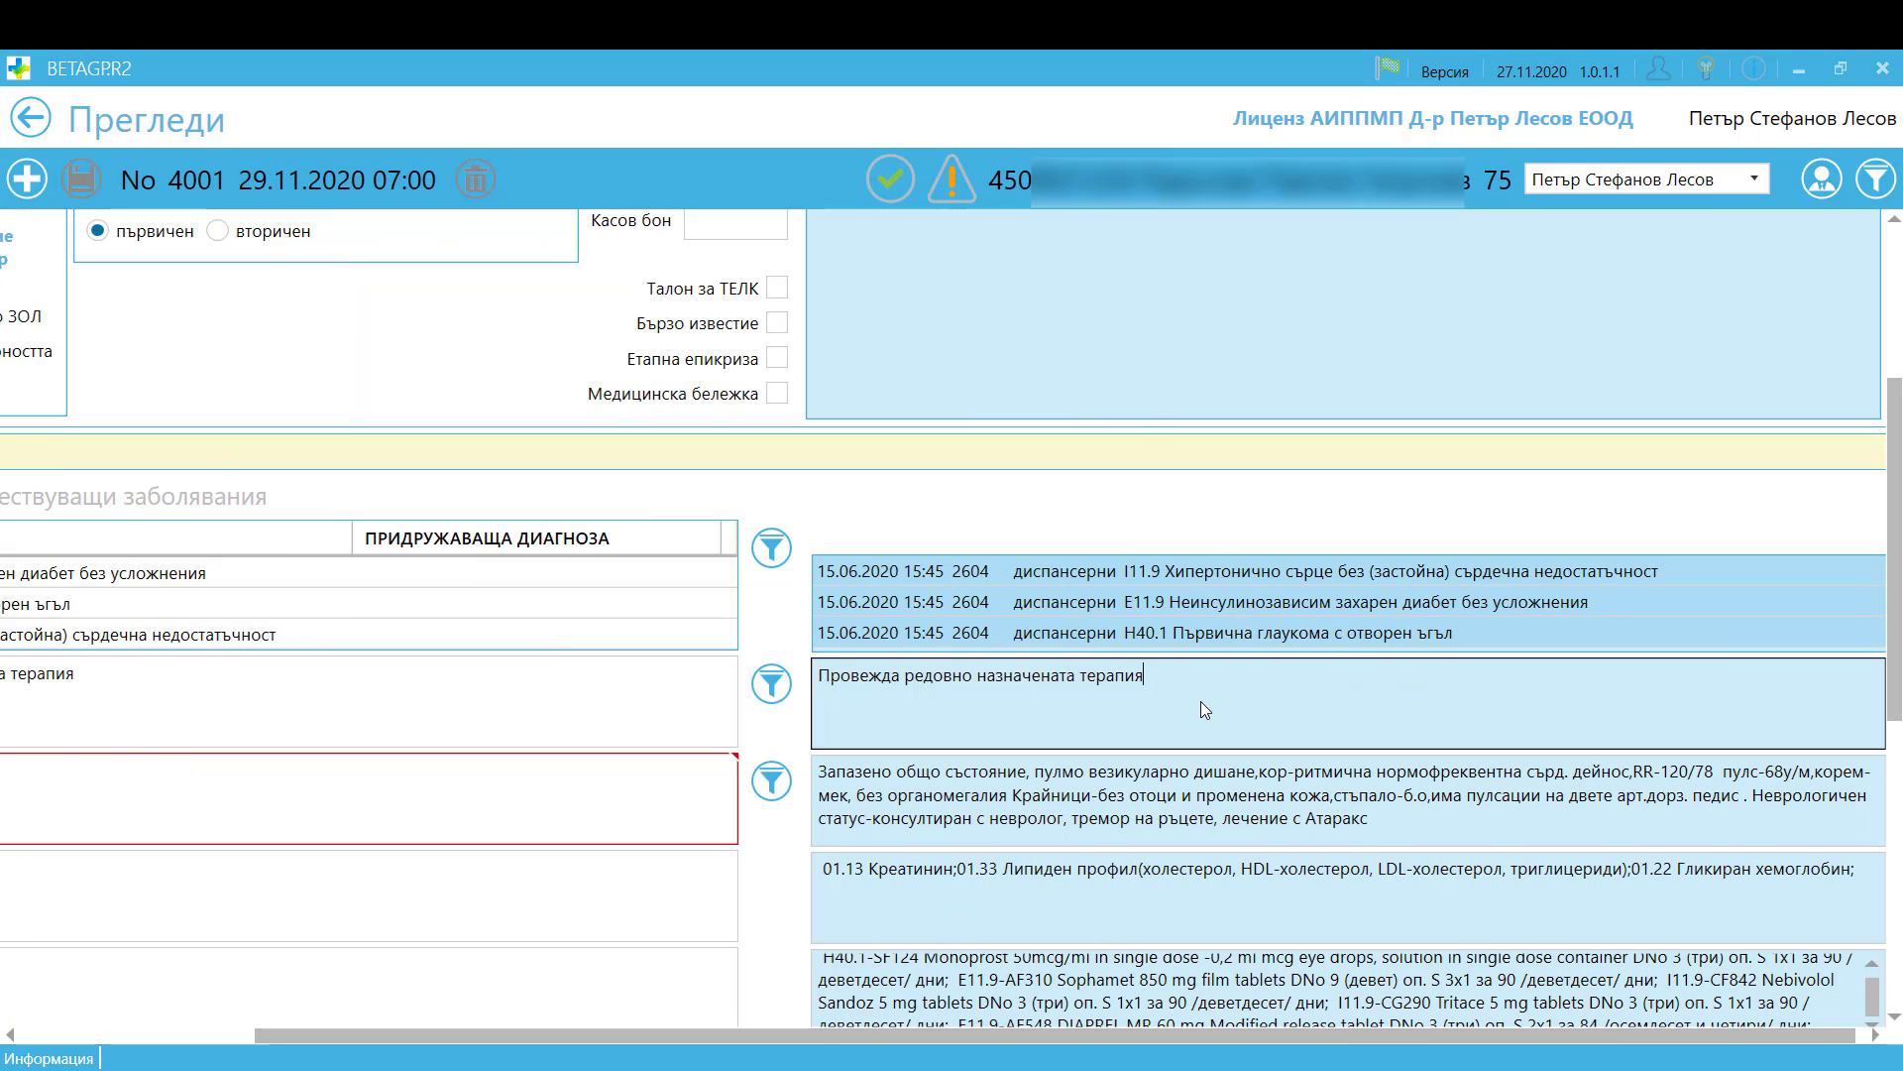
right_click(953, 785)
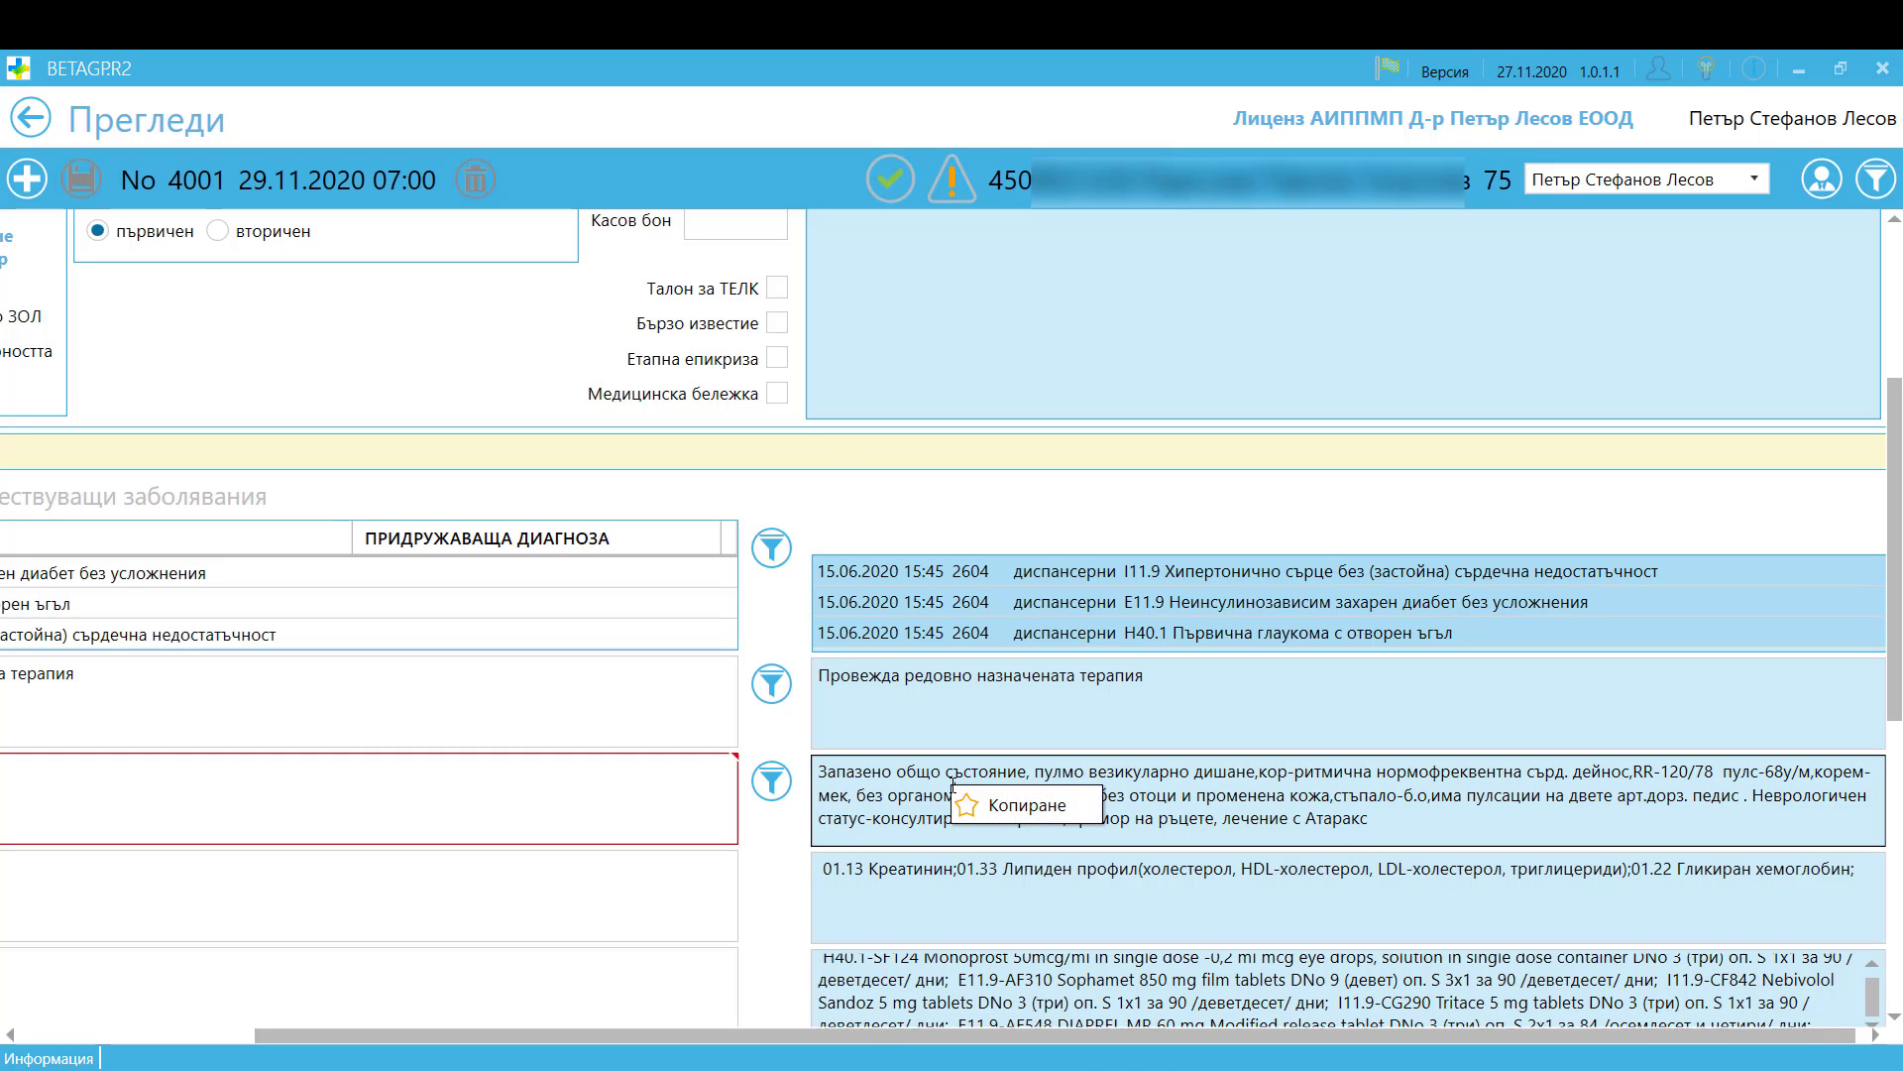
click(1015, 809)
click(115, 1010)
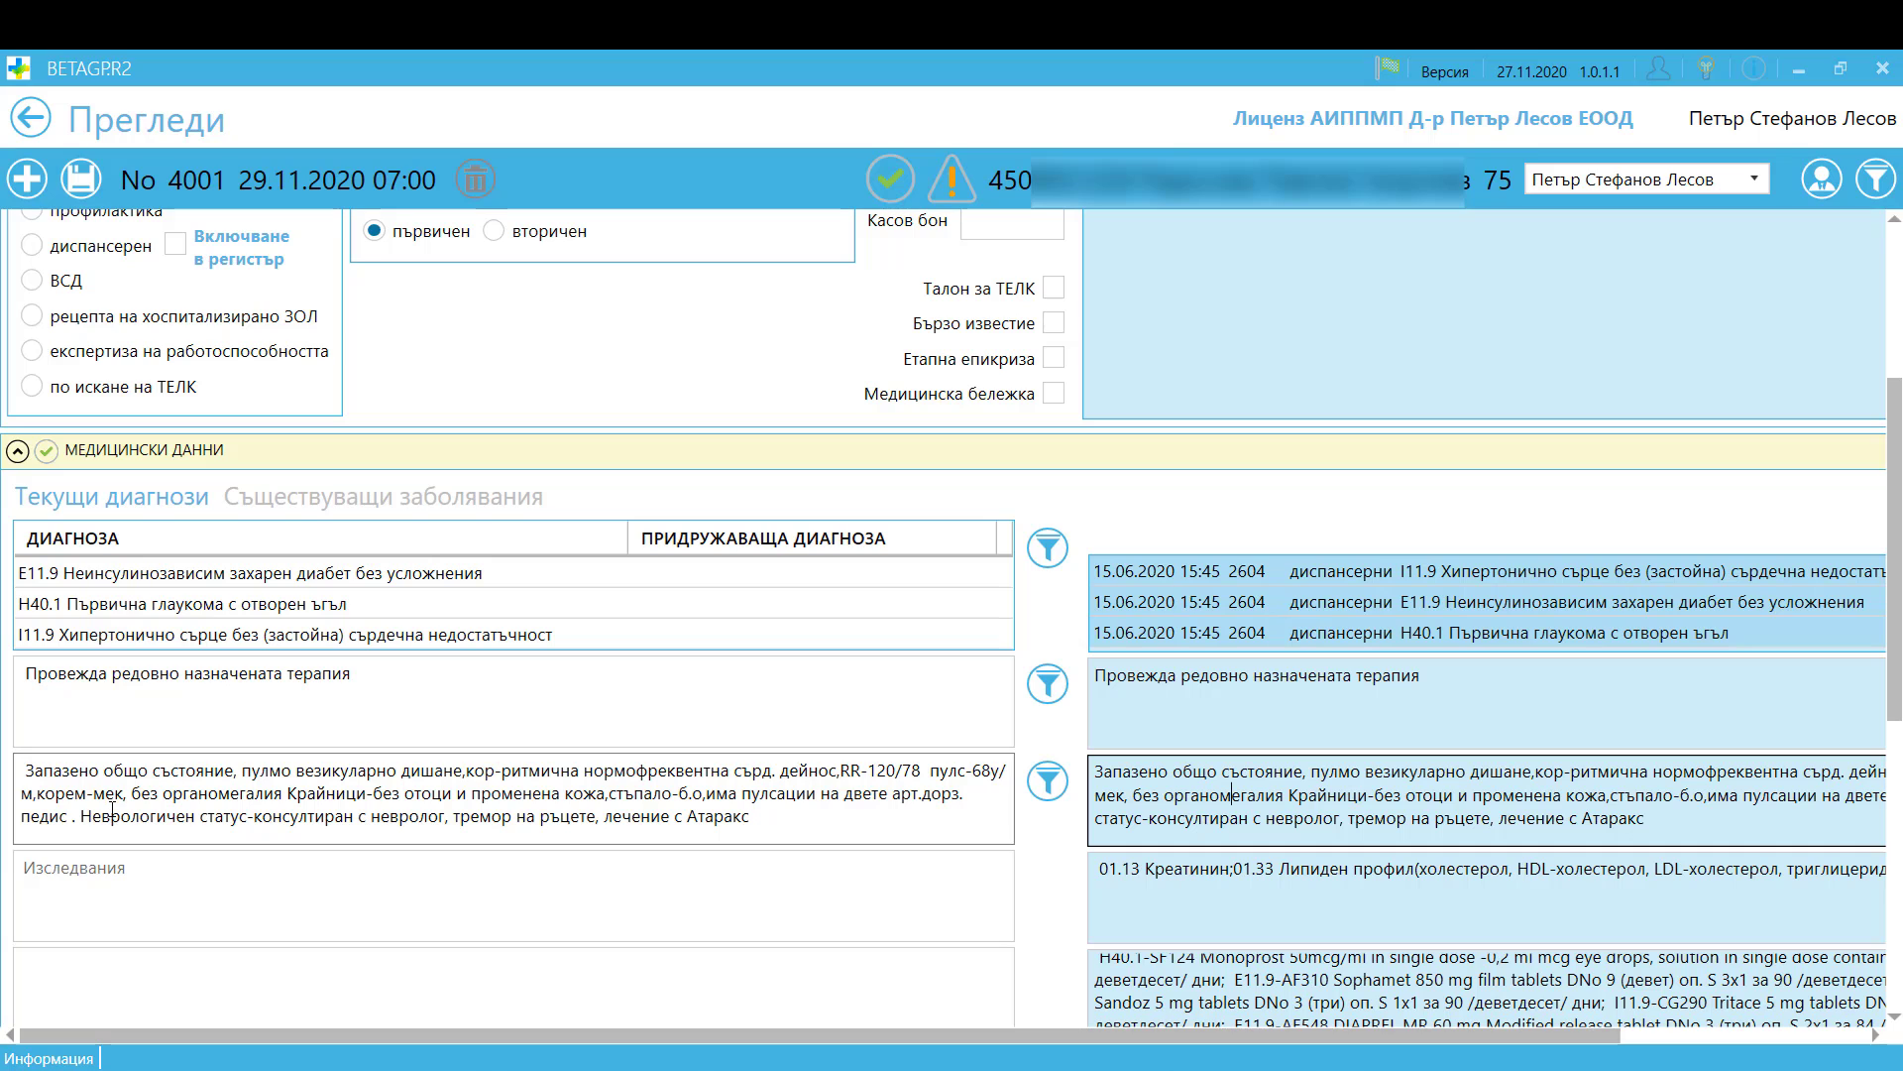
- Add the tests Ръст, Тегло, ЕКГ and RR to the examination's current ambulatory tests
click(186, 452)
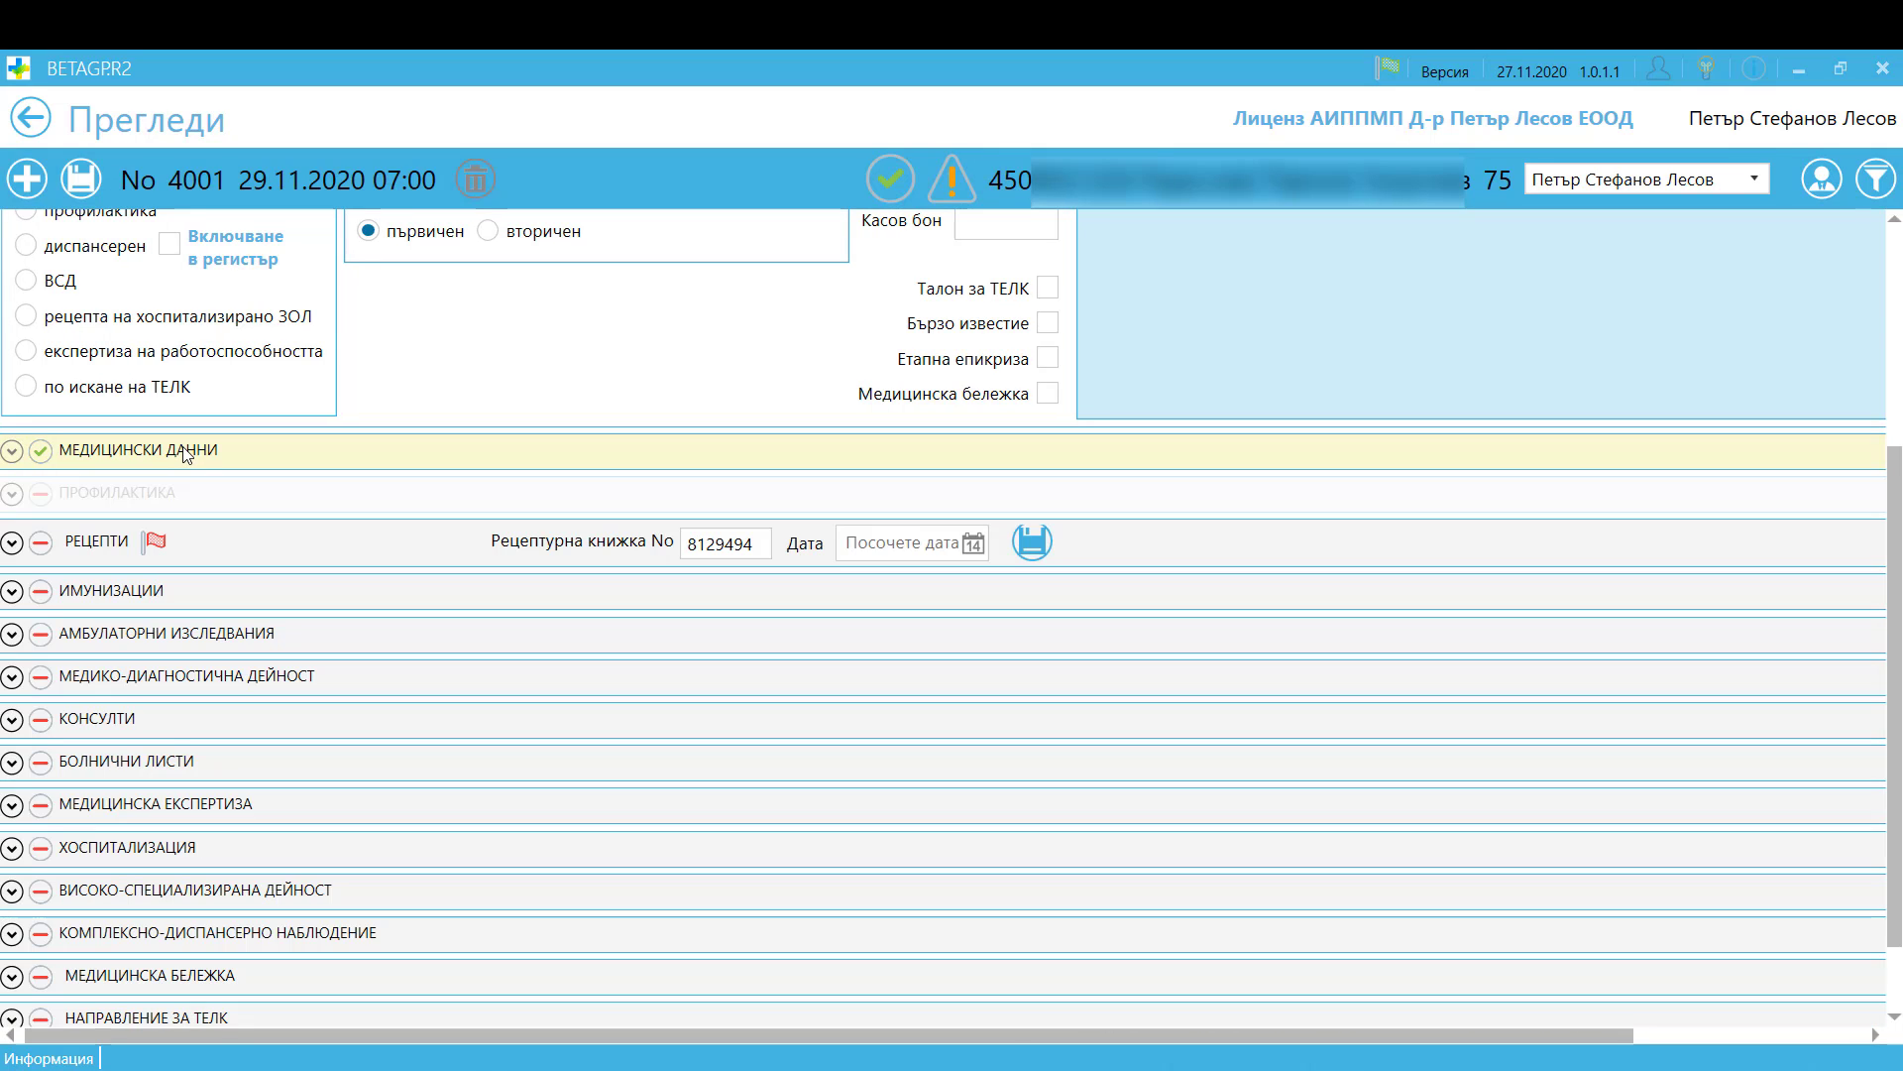
click(164, 636)
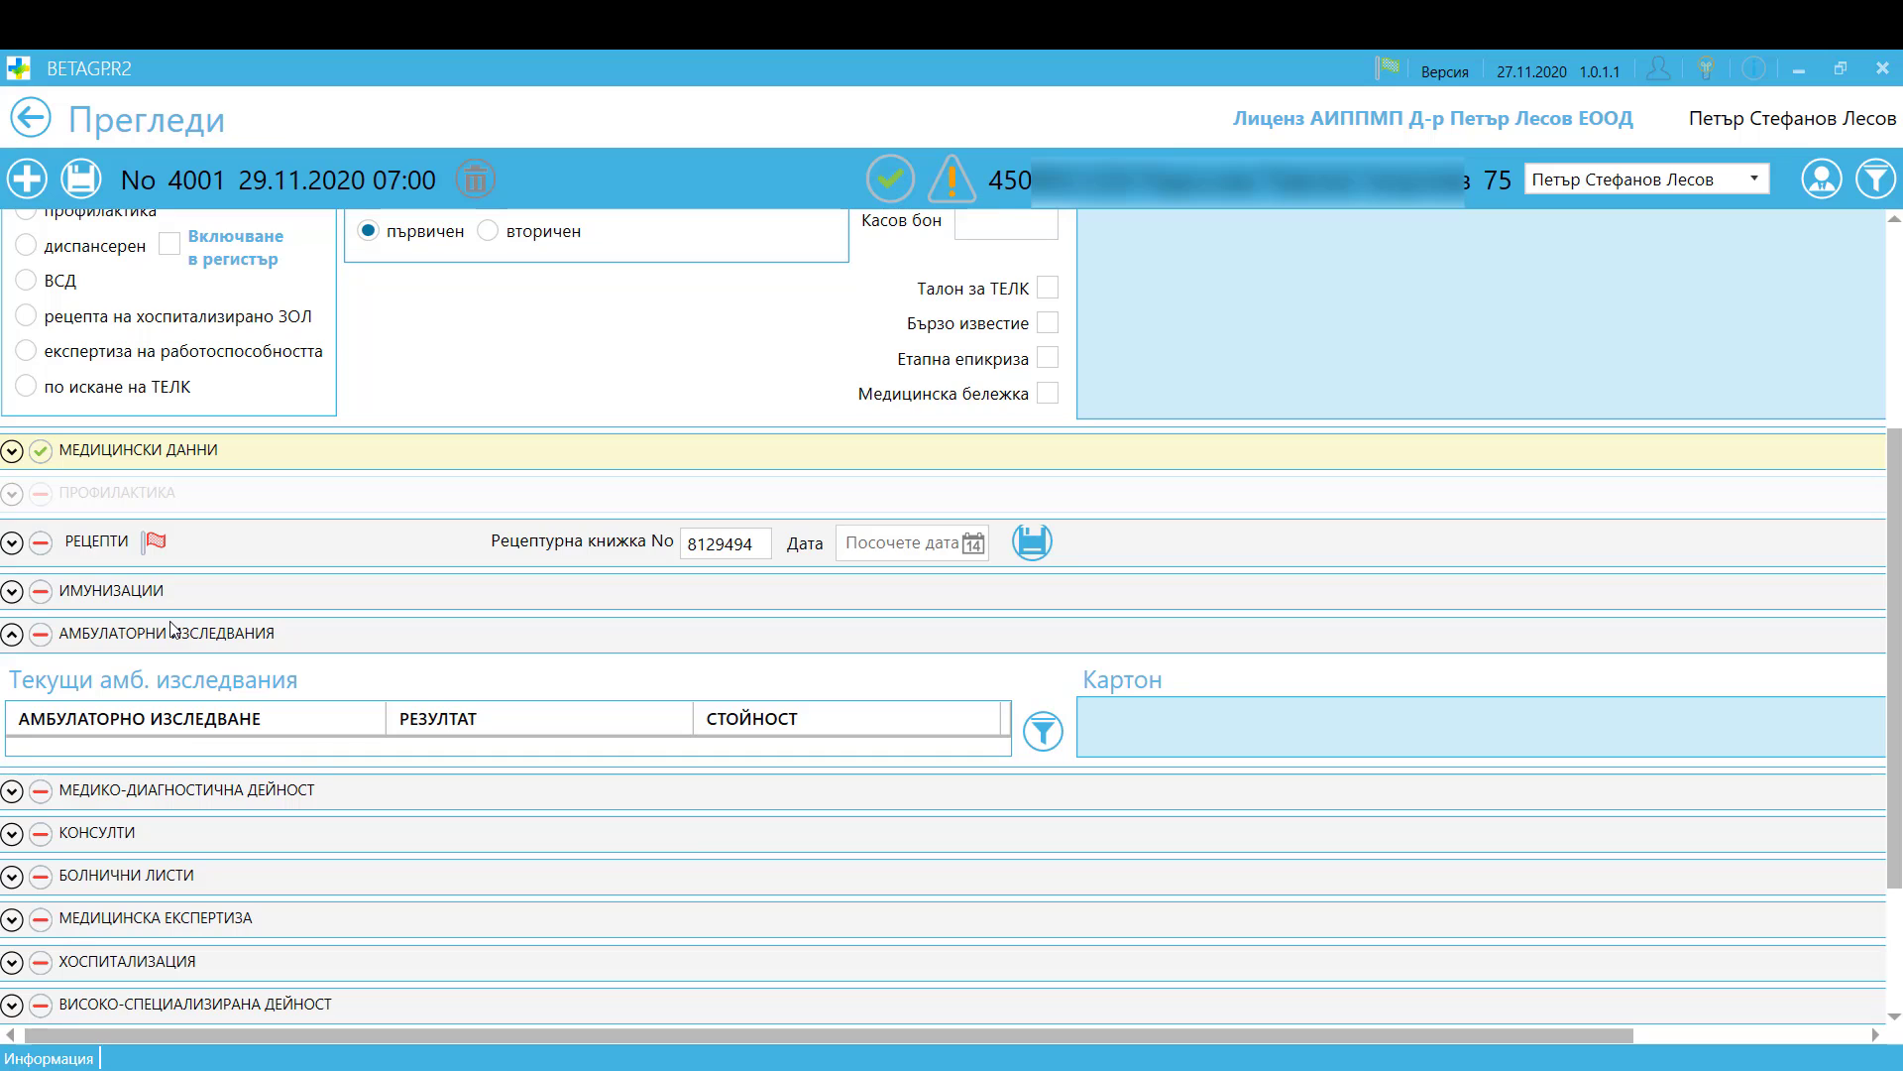
click(1045, 734)
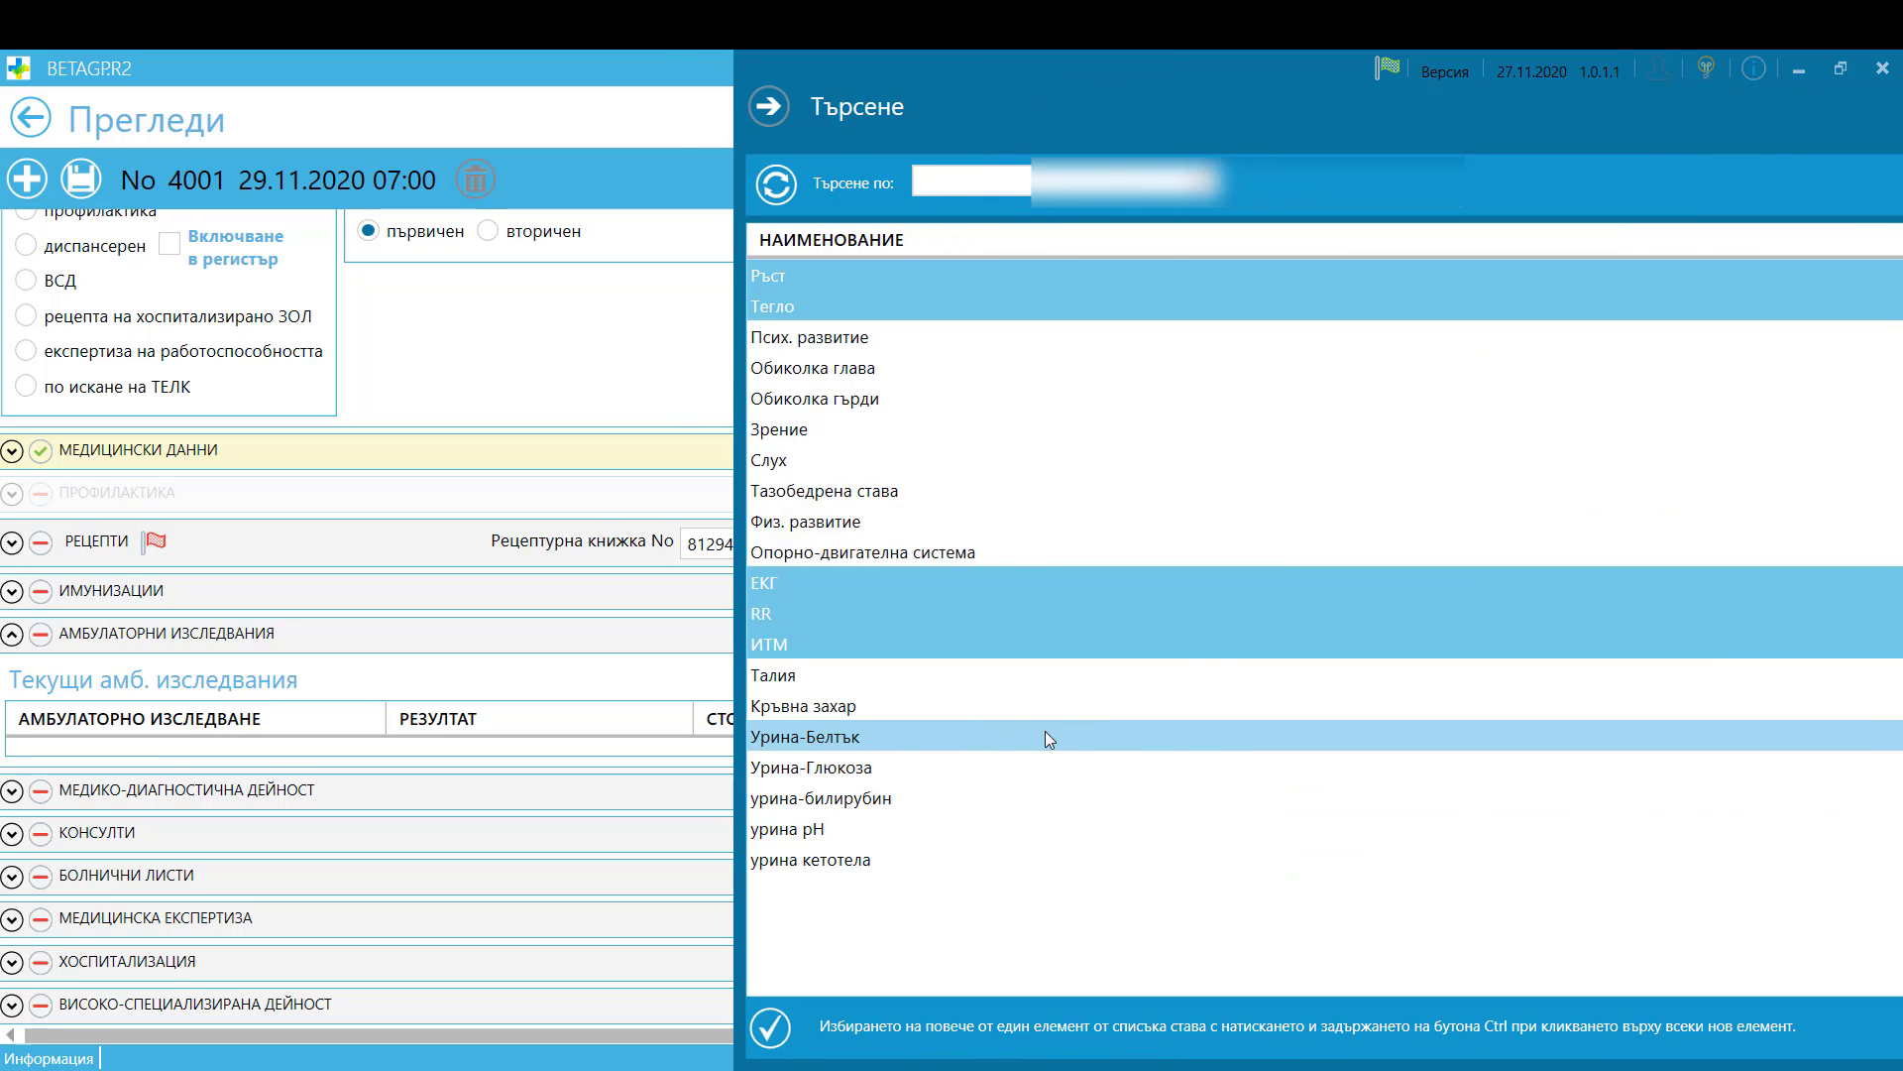
click(740, 329)
click(729, 276)
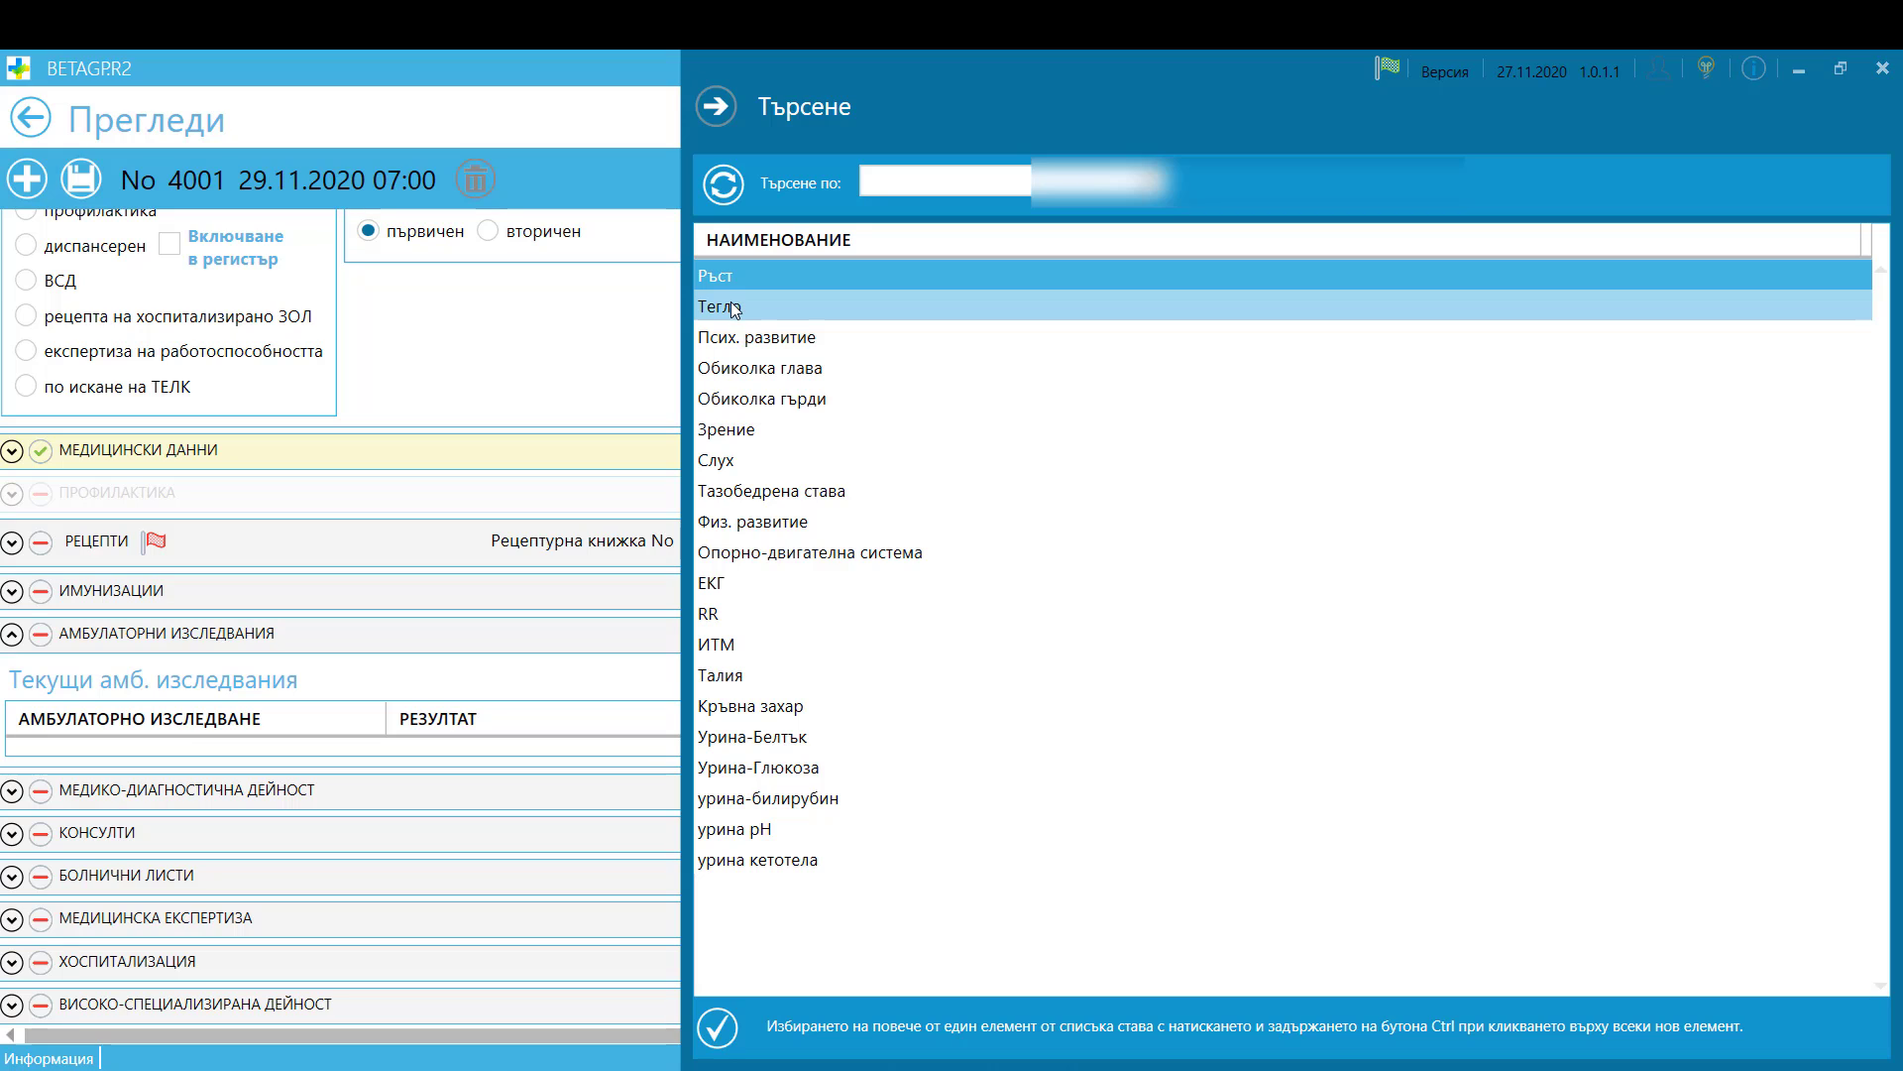
ctrl+click(730, 302)
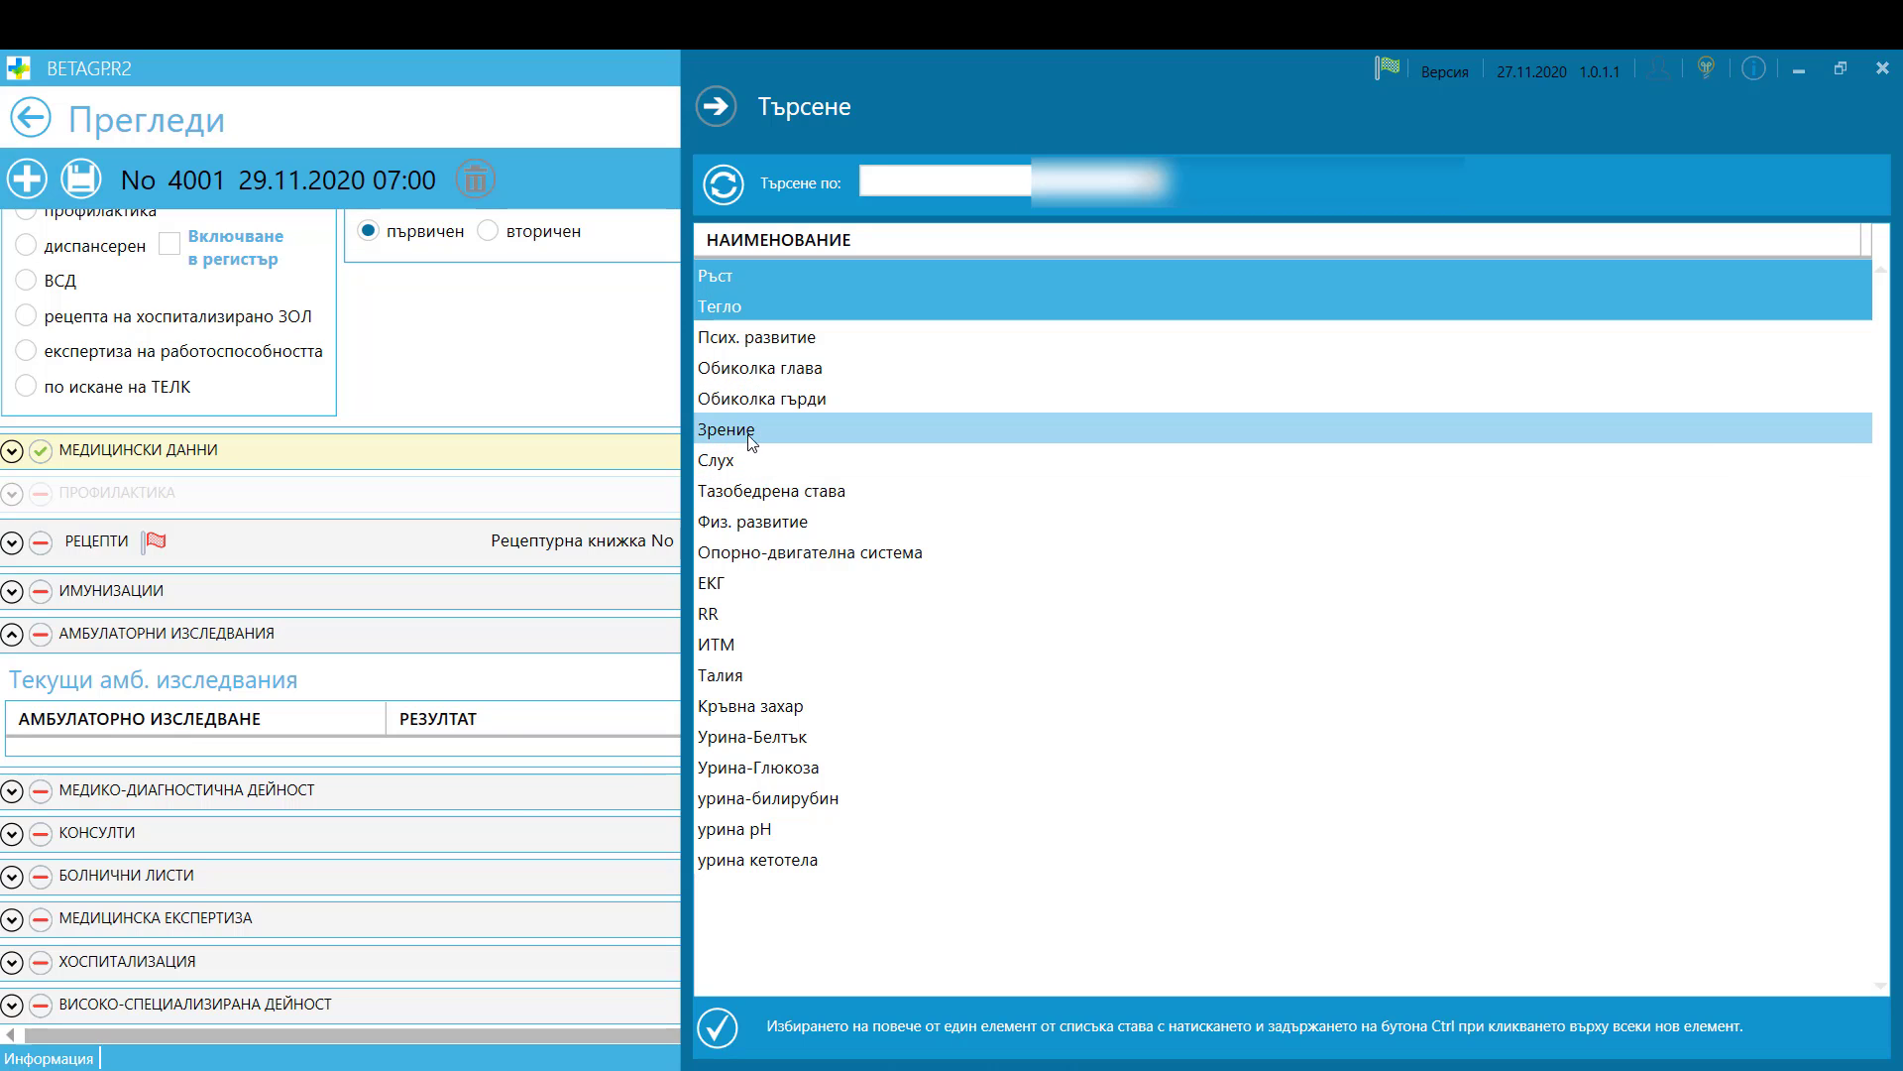
ctrl+click(741, 581)
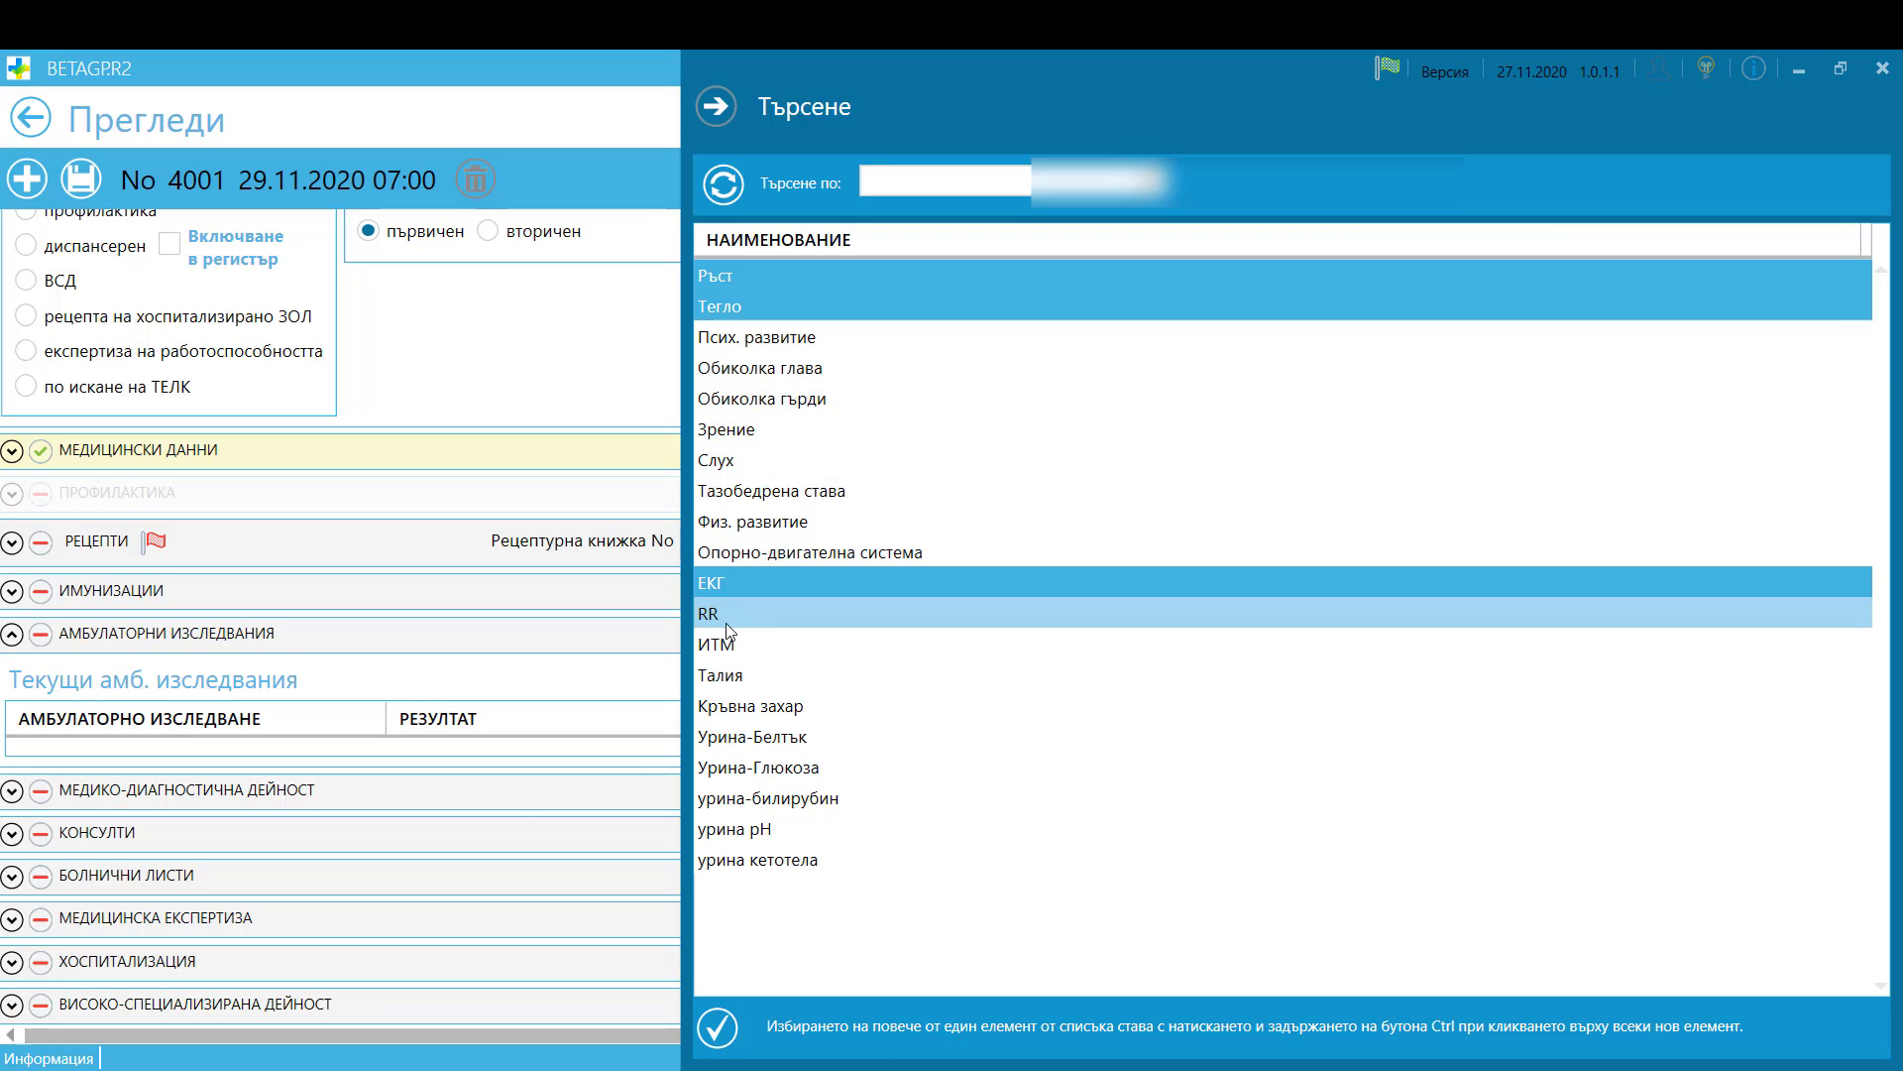
ctrl+click(728, 615)
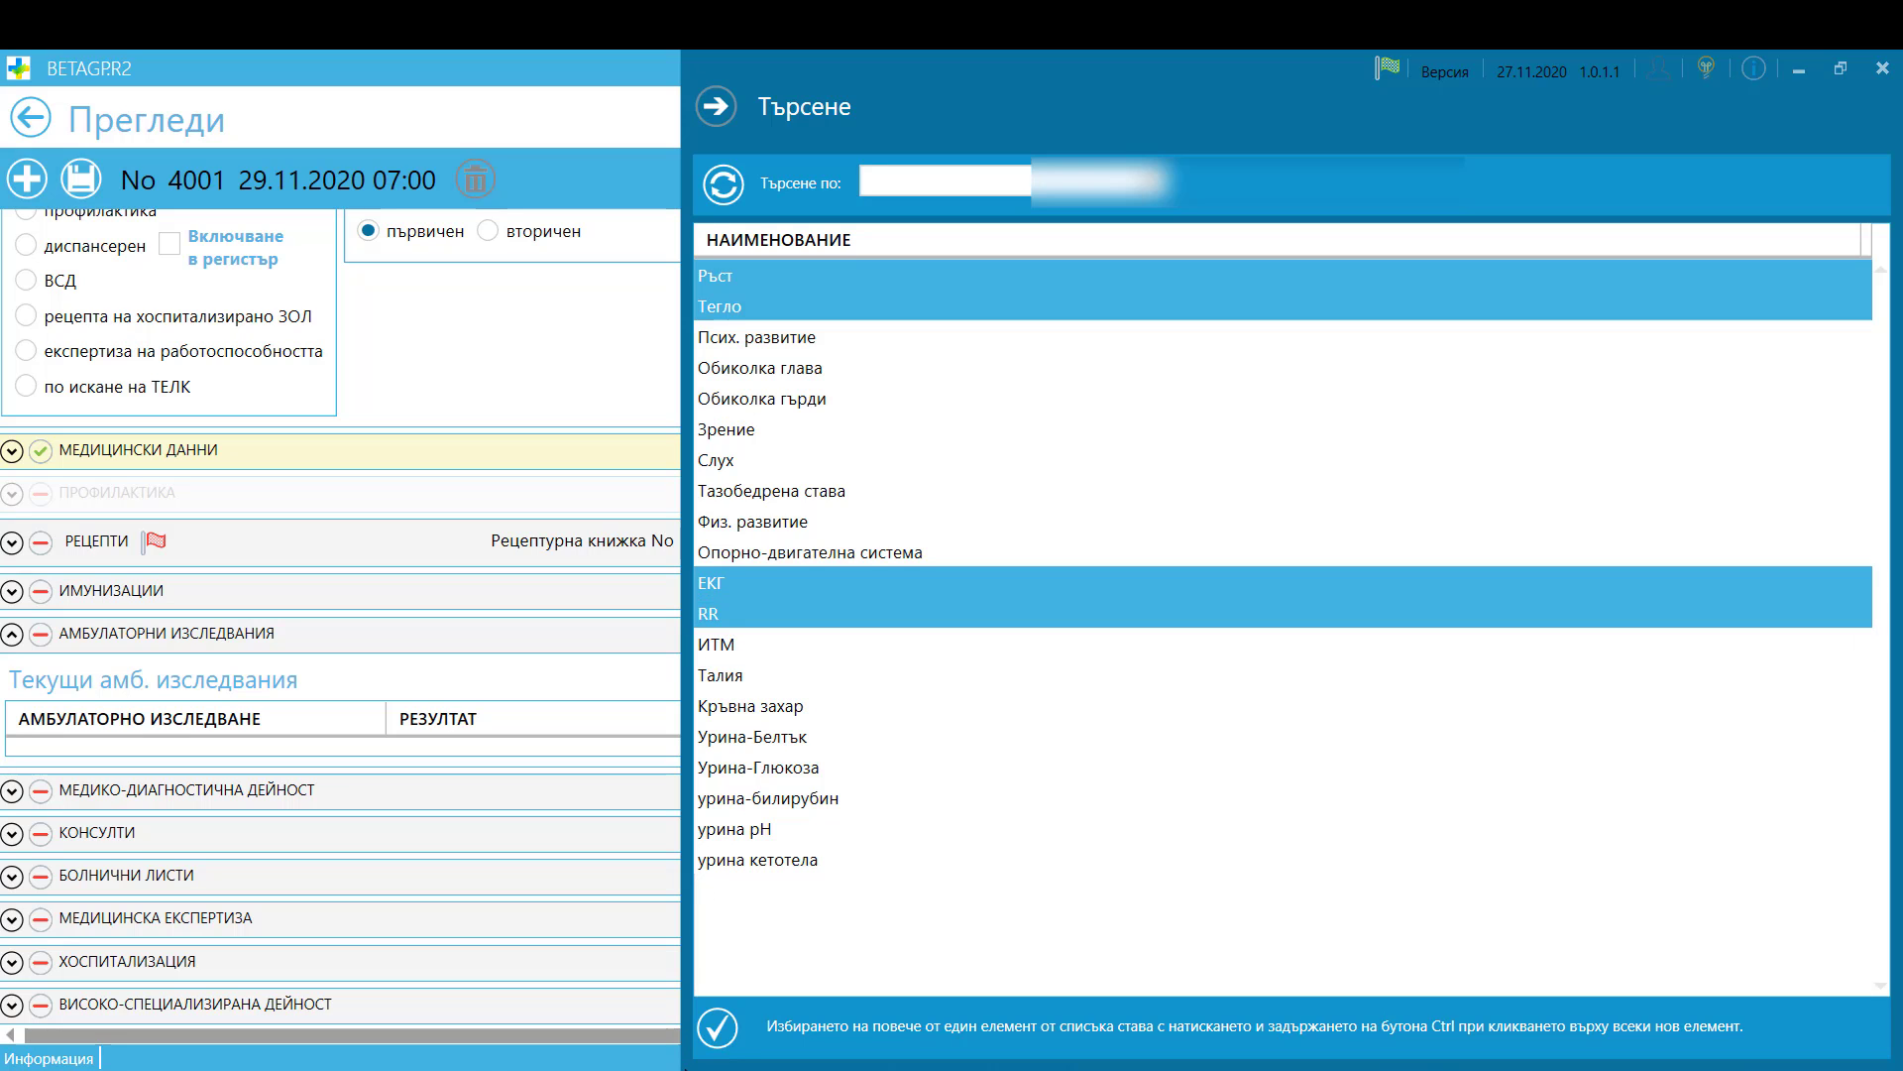
click(718, 1031)
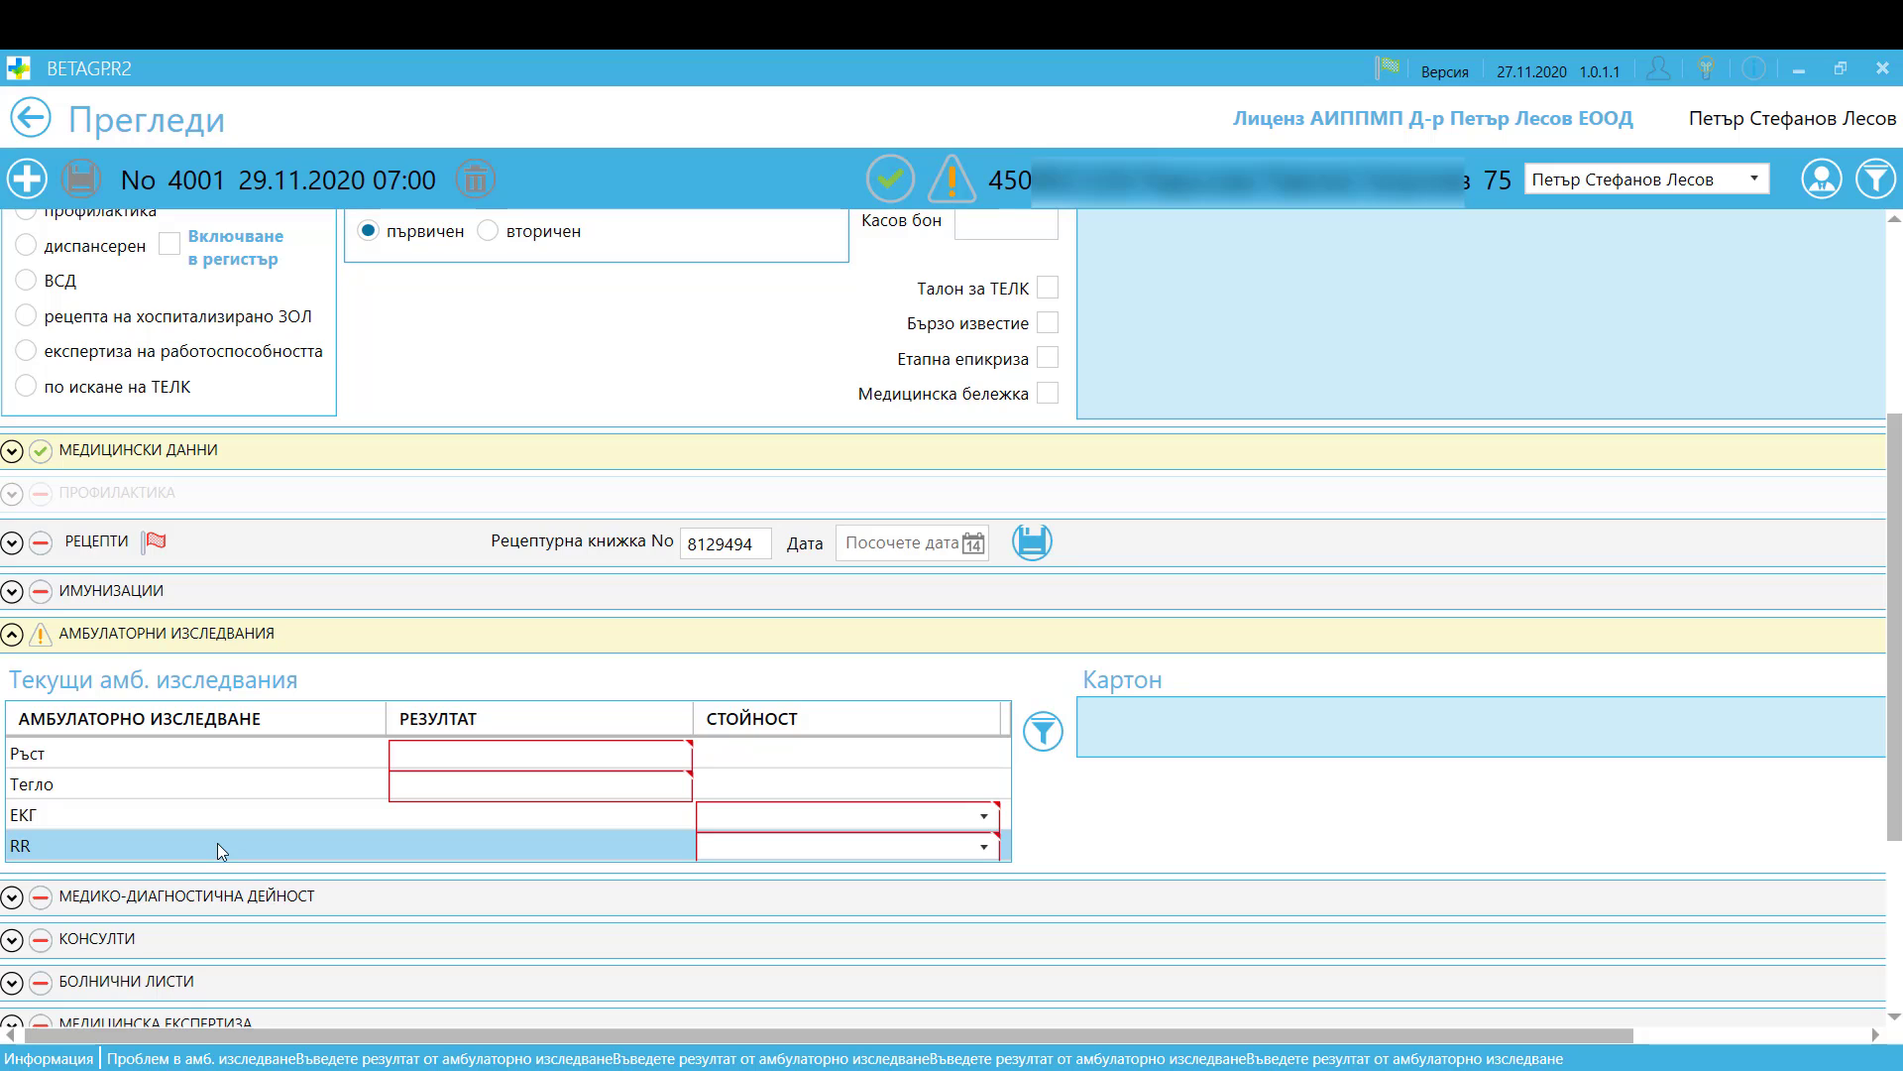
- Enter the ambulatory test results 155 for Ръст and 55 for Тегло
click(474, 755)
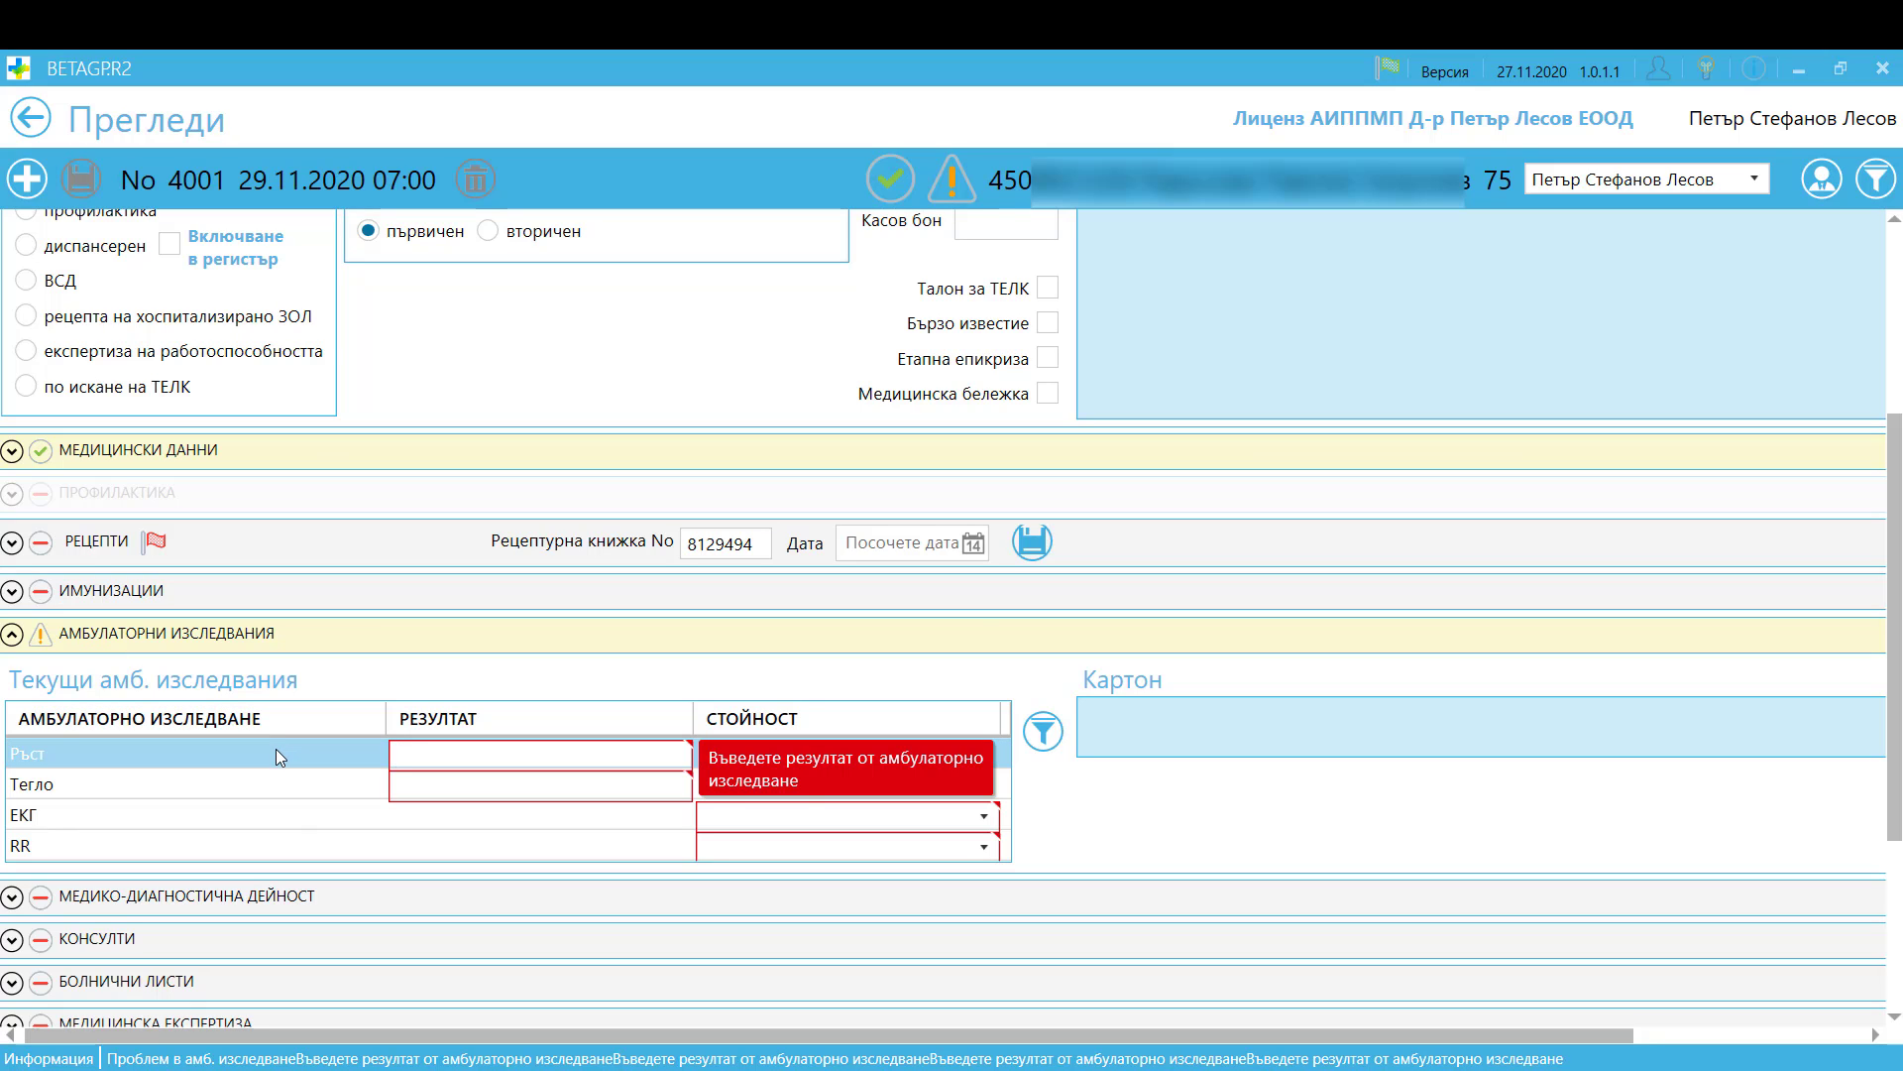
text(55)
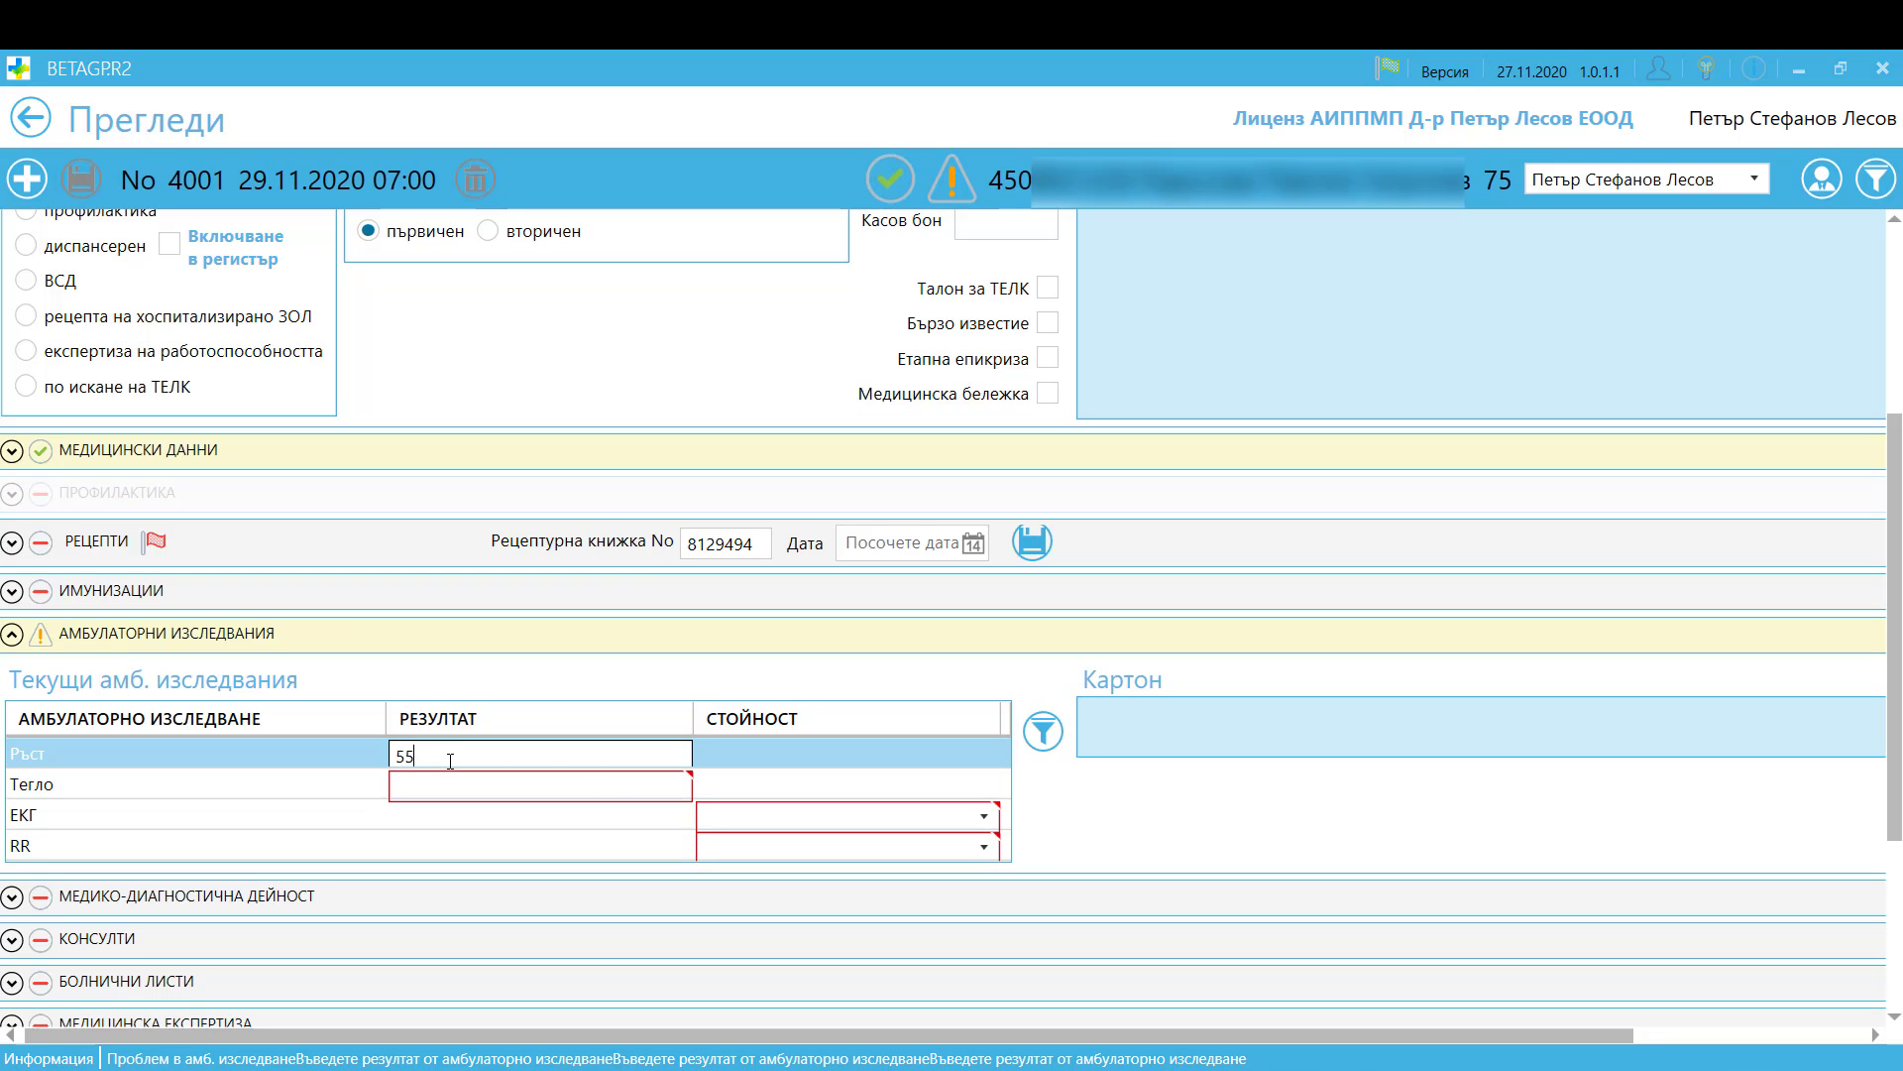
click(426, 782)
text(55)
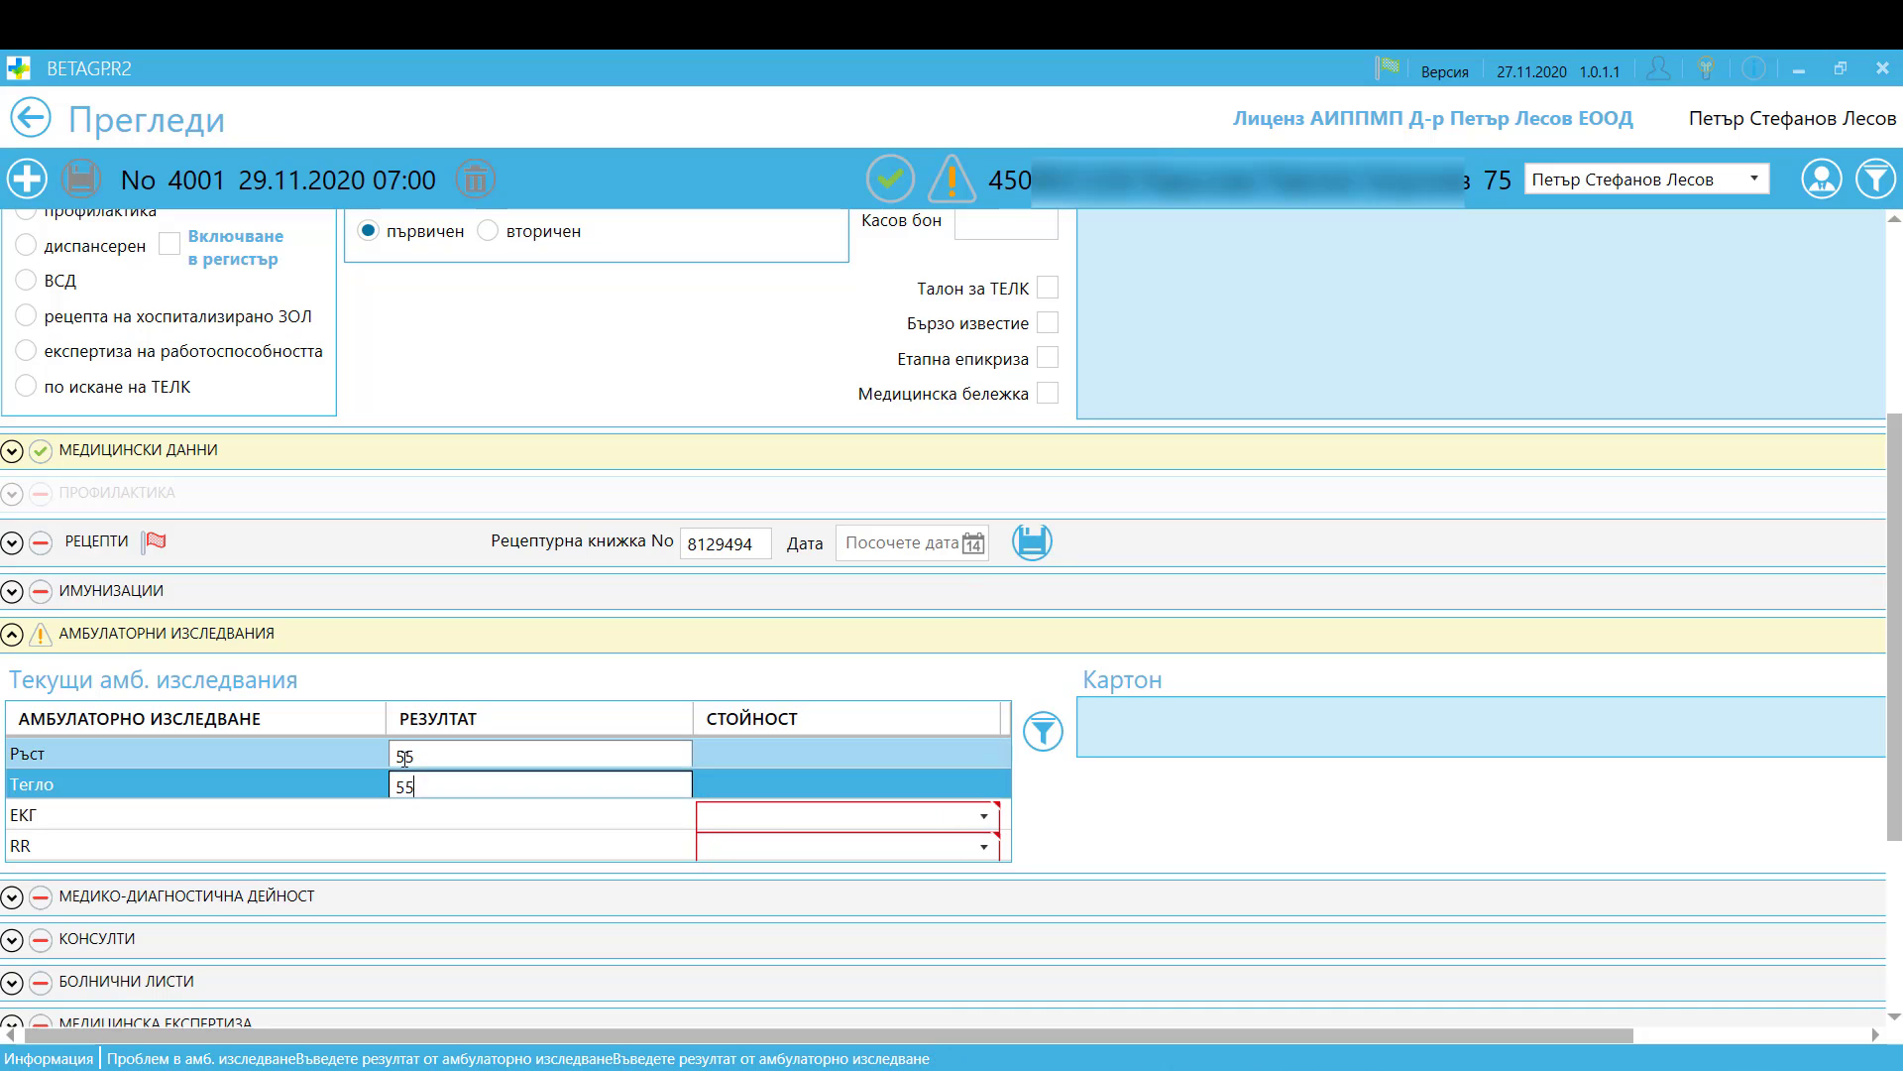
click(400, 759)
text(1)
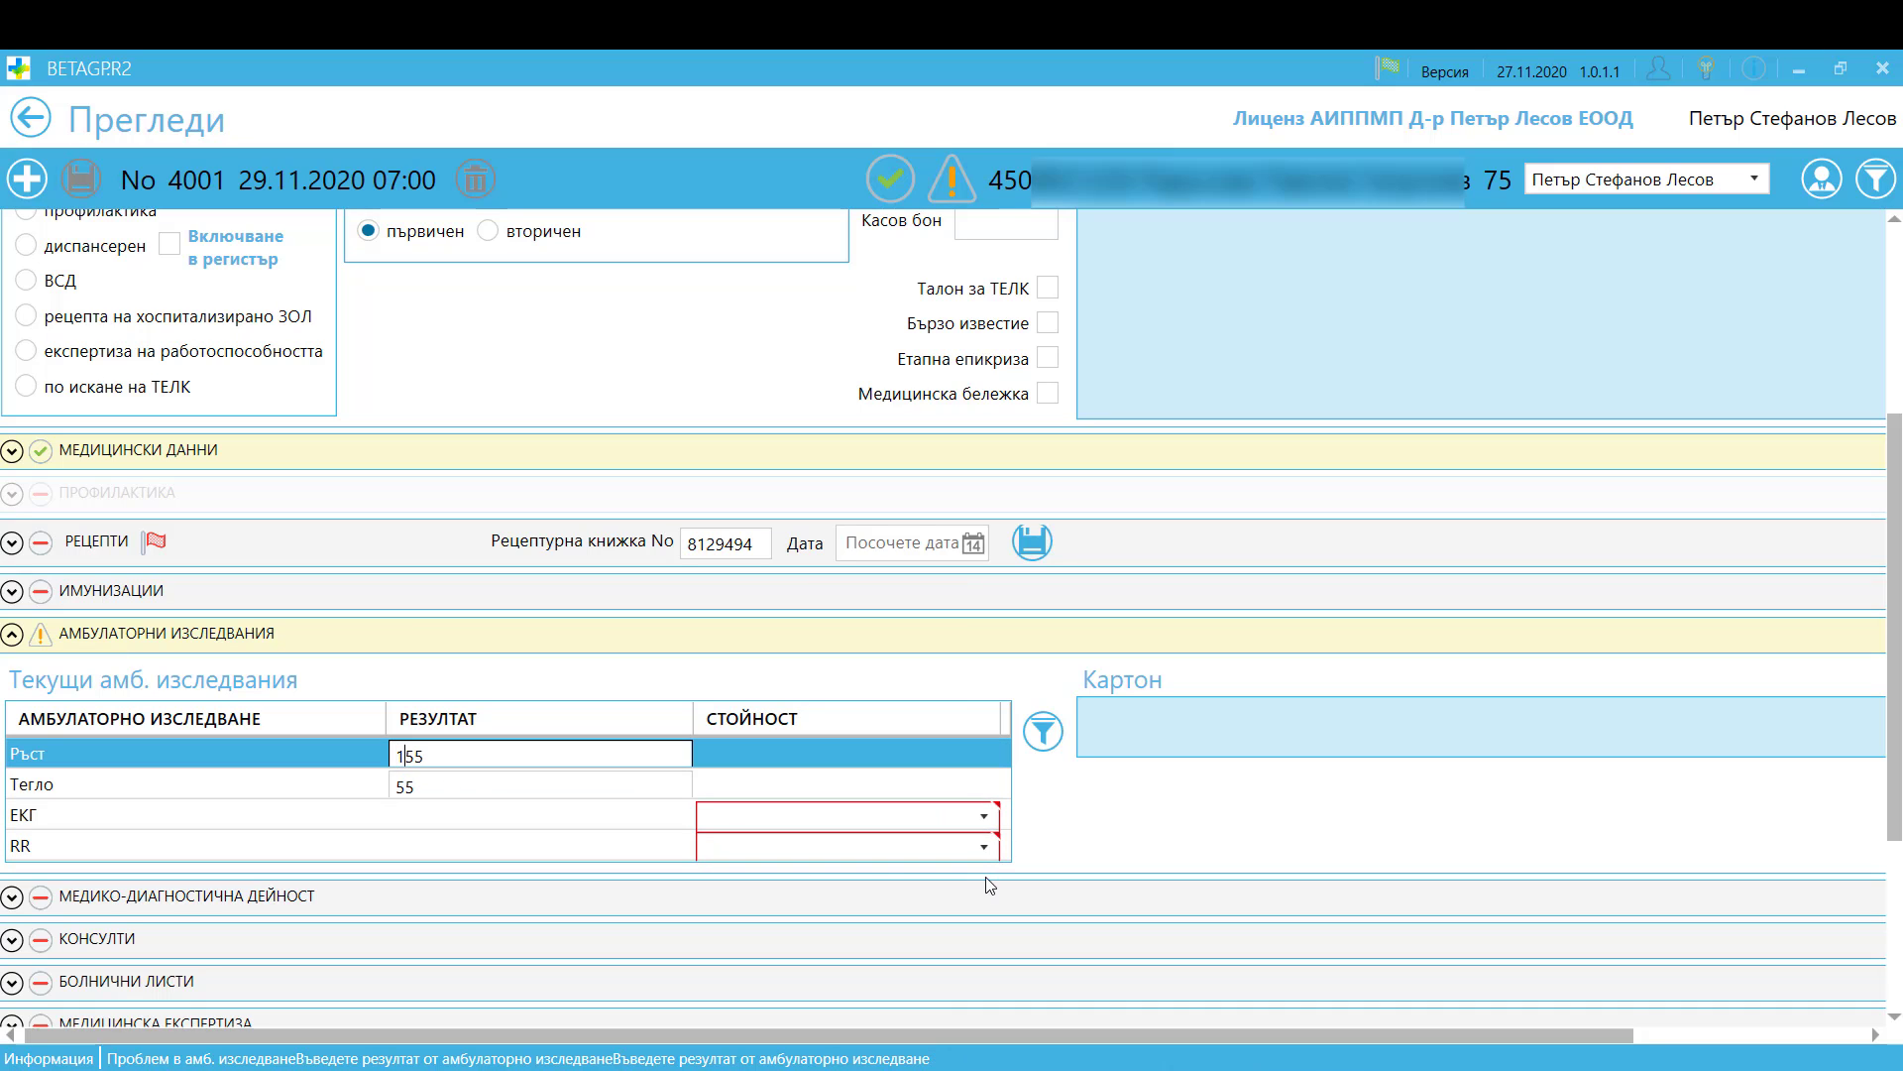
- Set the ЕКГ value to sinus rhythm without data for ischemia and ЛКХ, and the RR value to 120/80
click(985, 816)
click(985, 816)
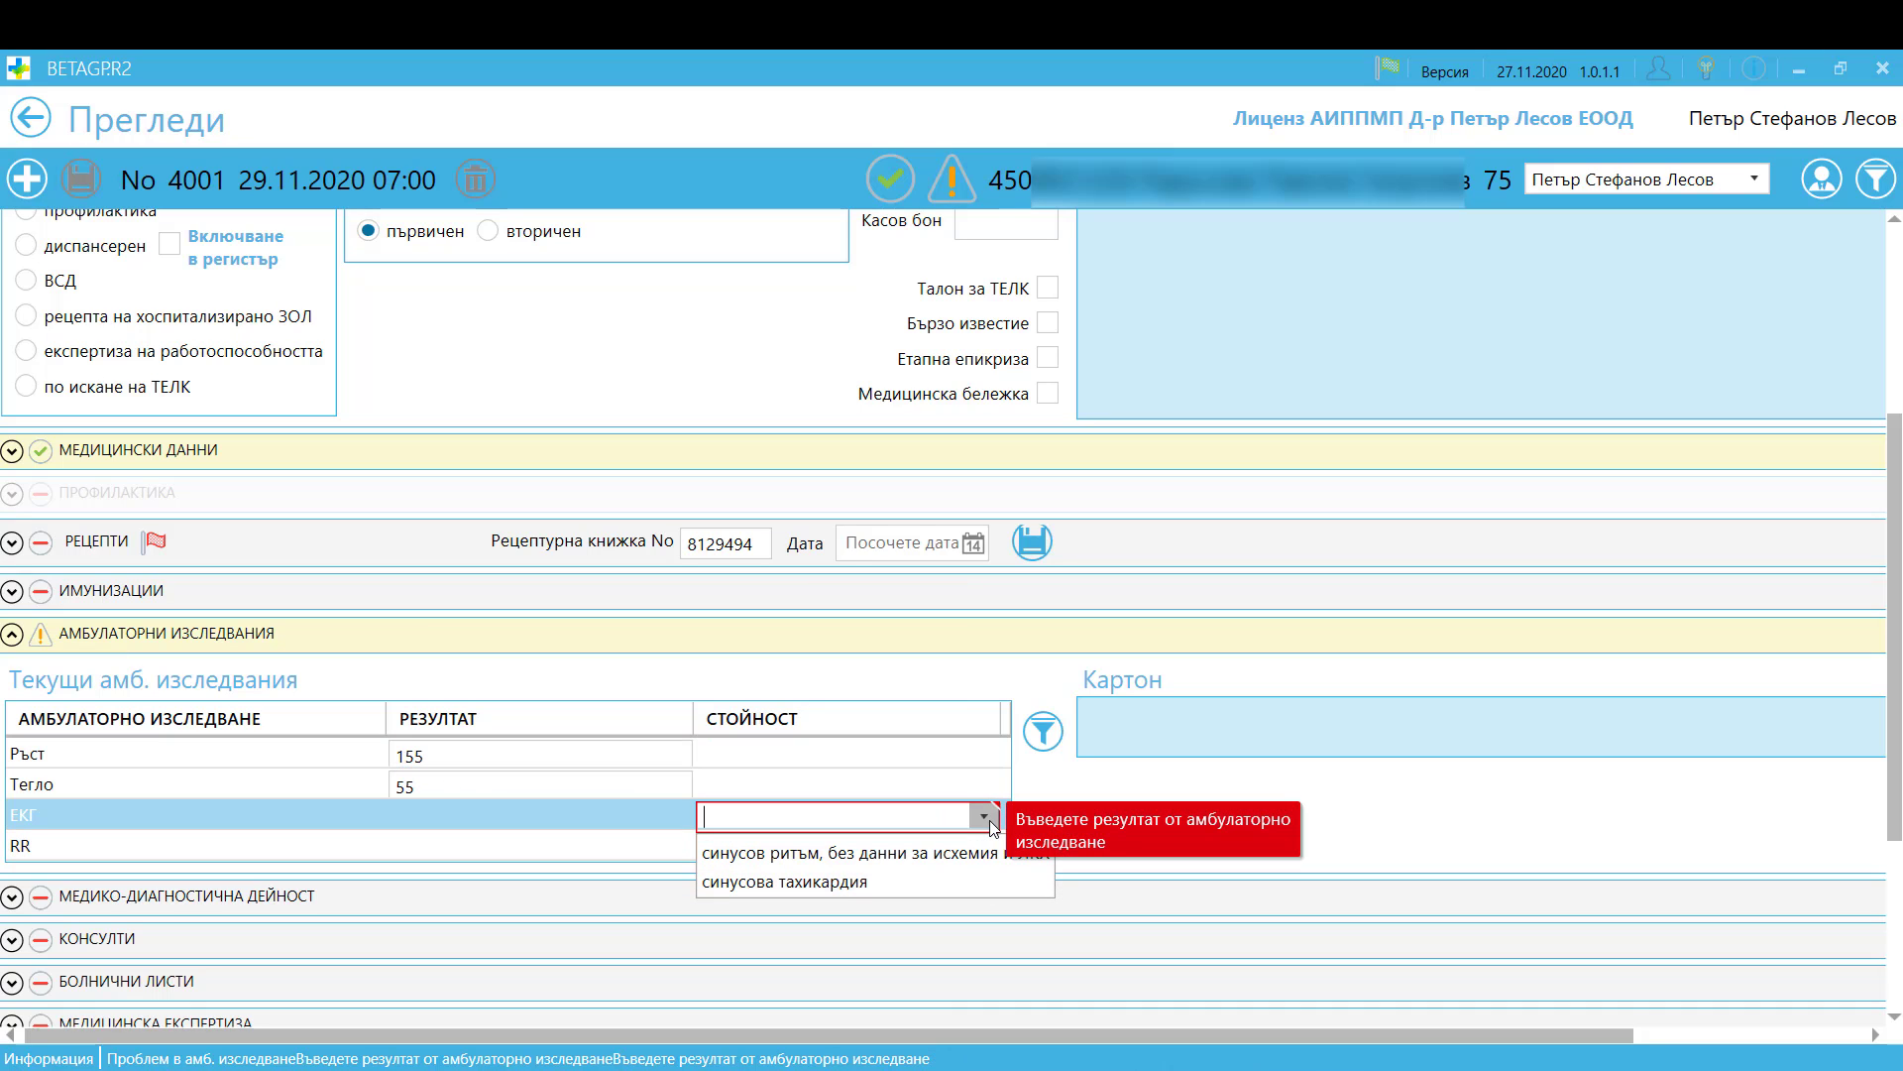
click(875, 859)
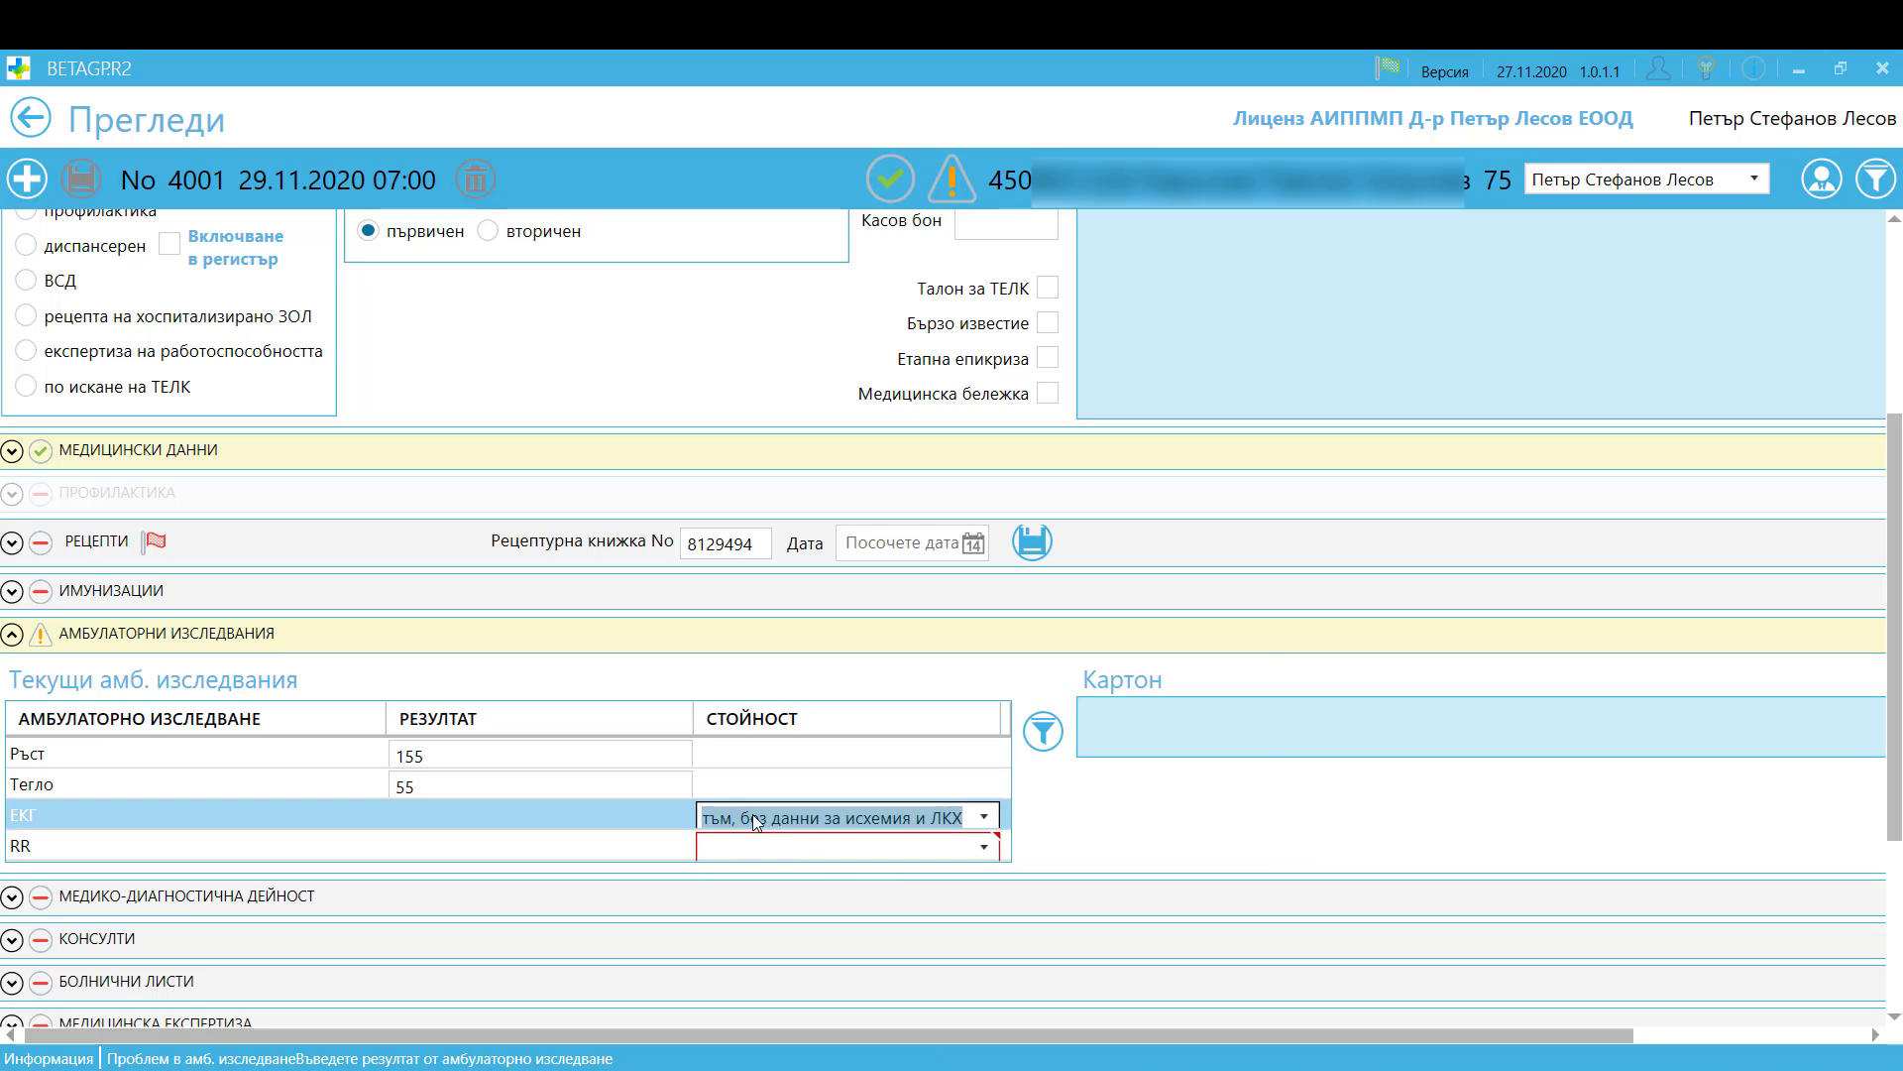
click(798, 846)
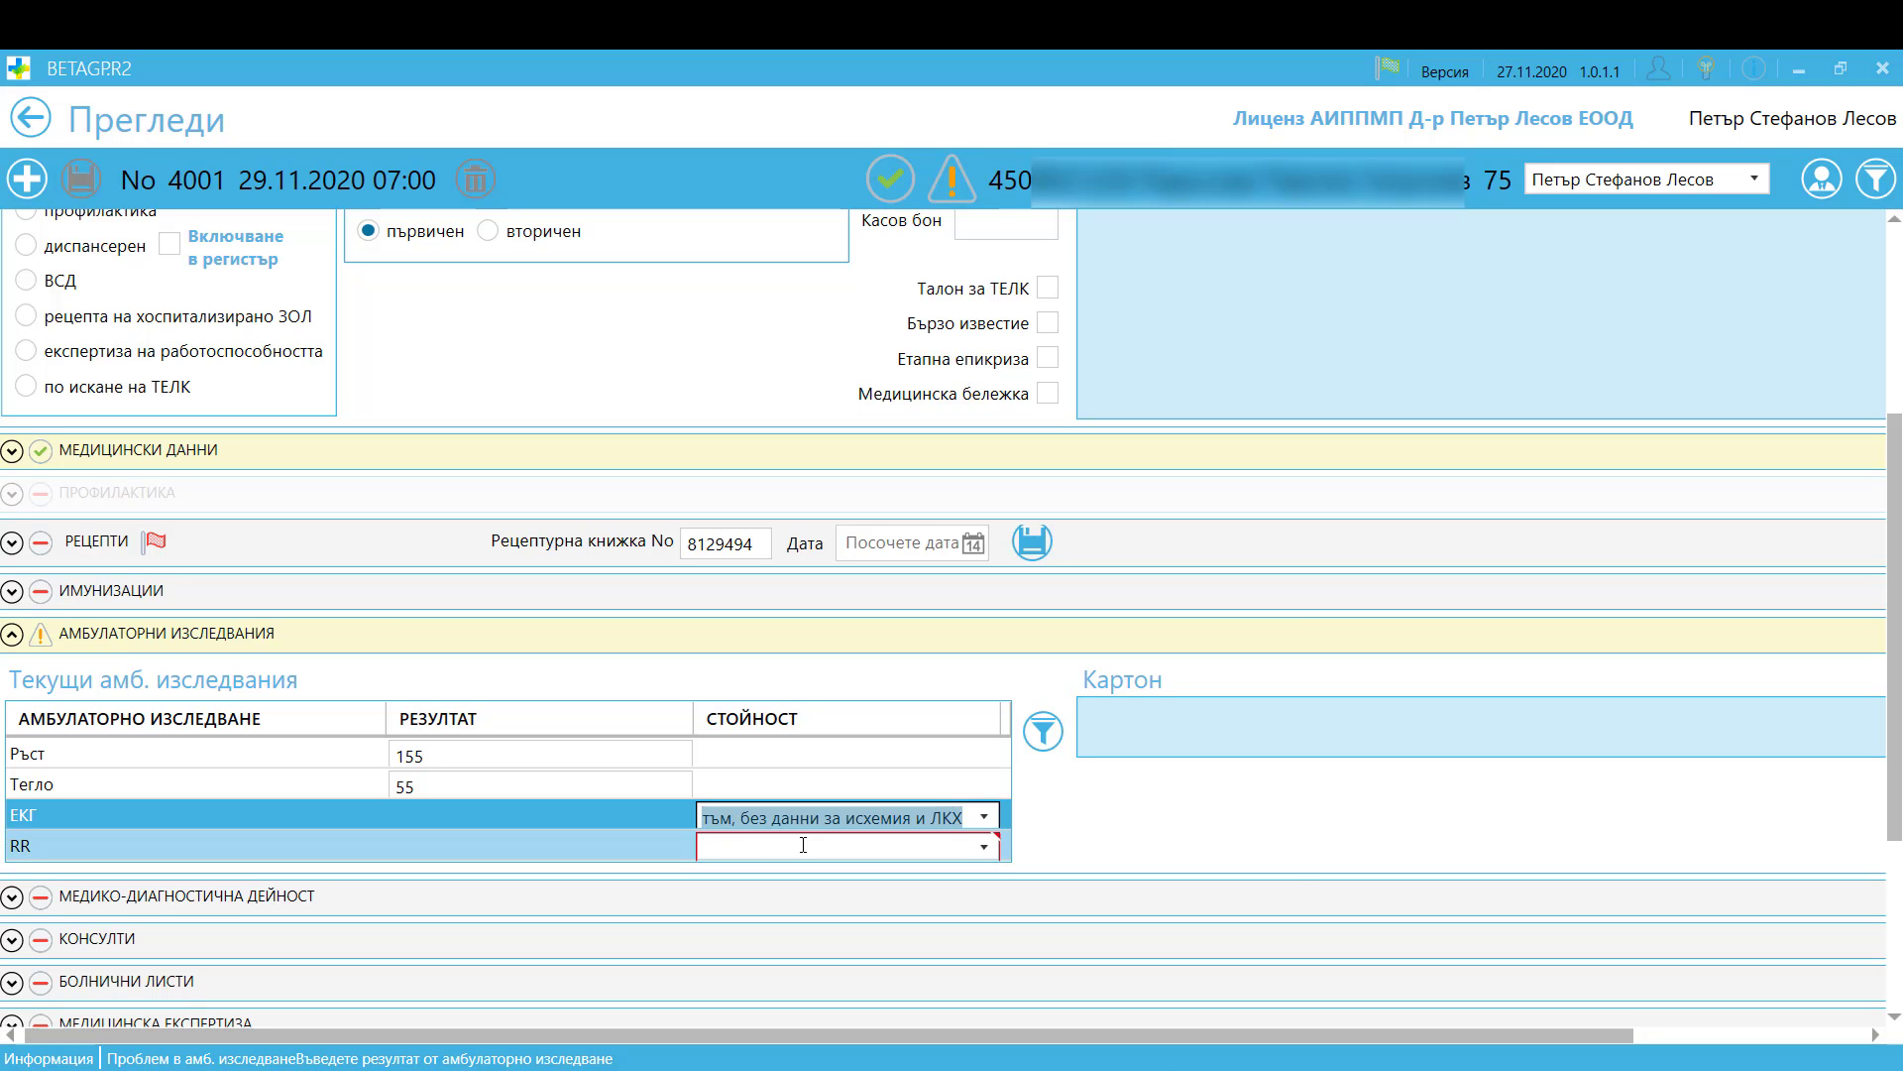
click(986, 848)
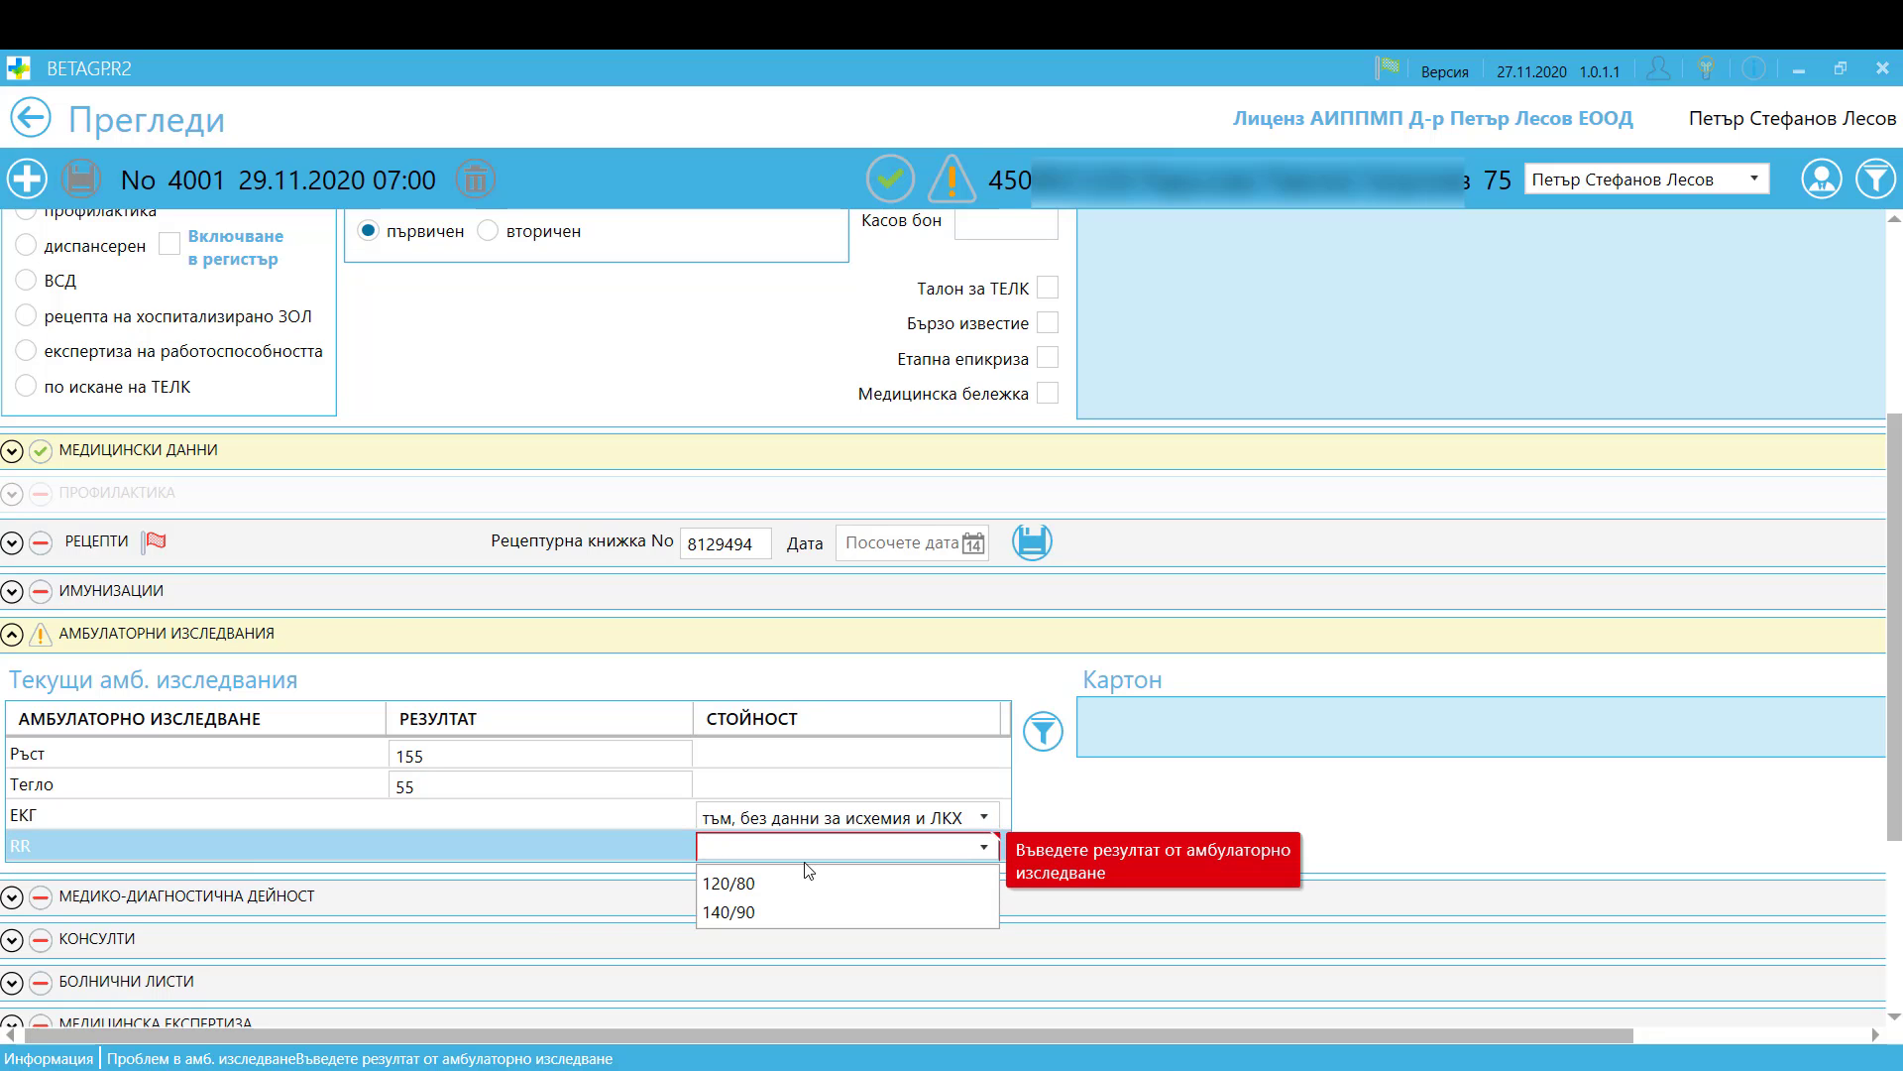
click(773, 884)
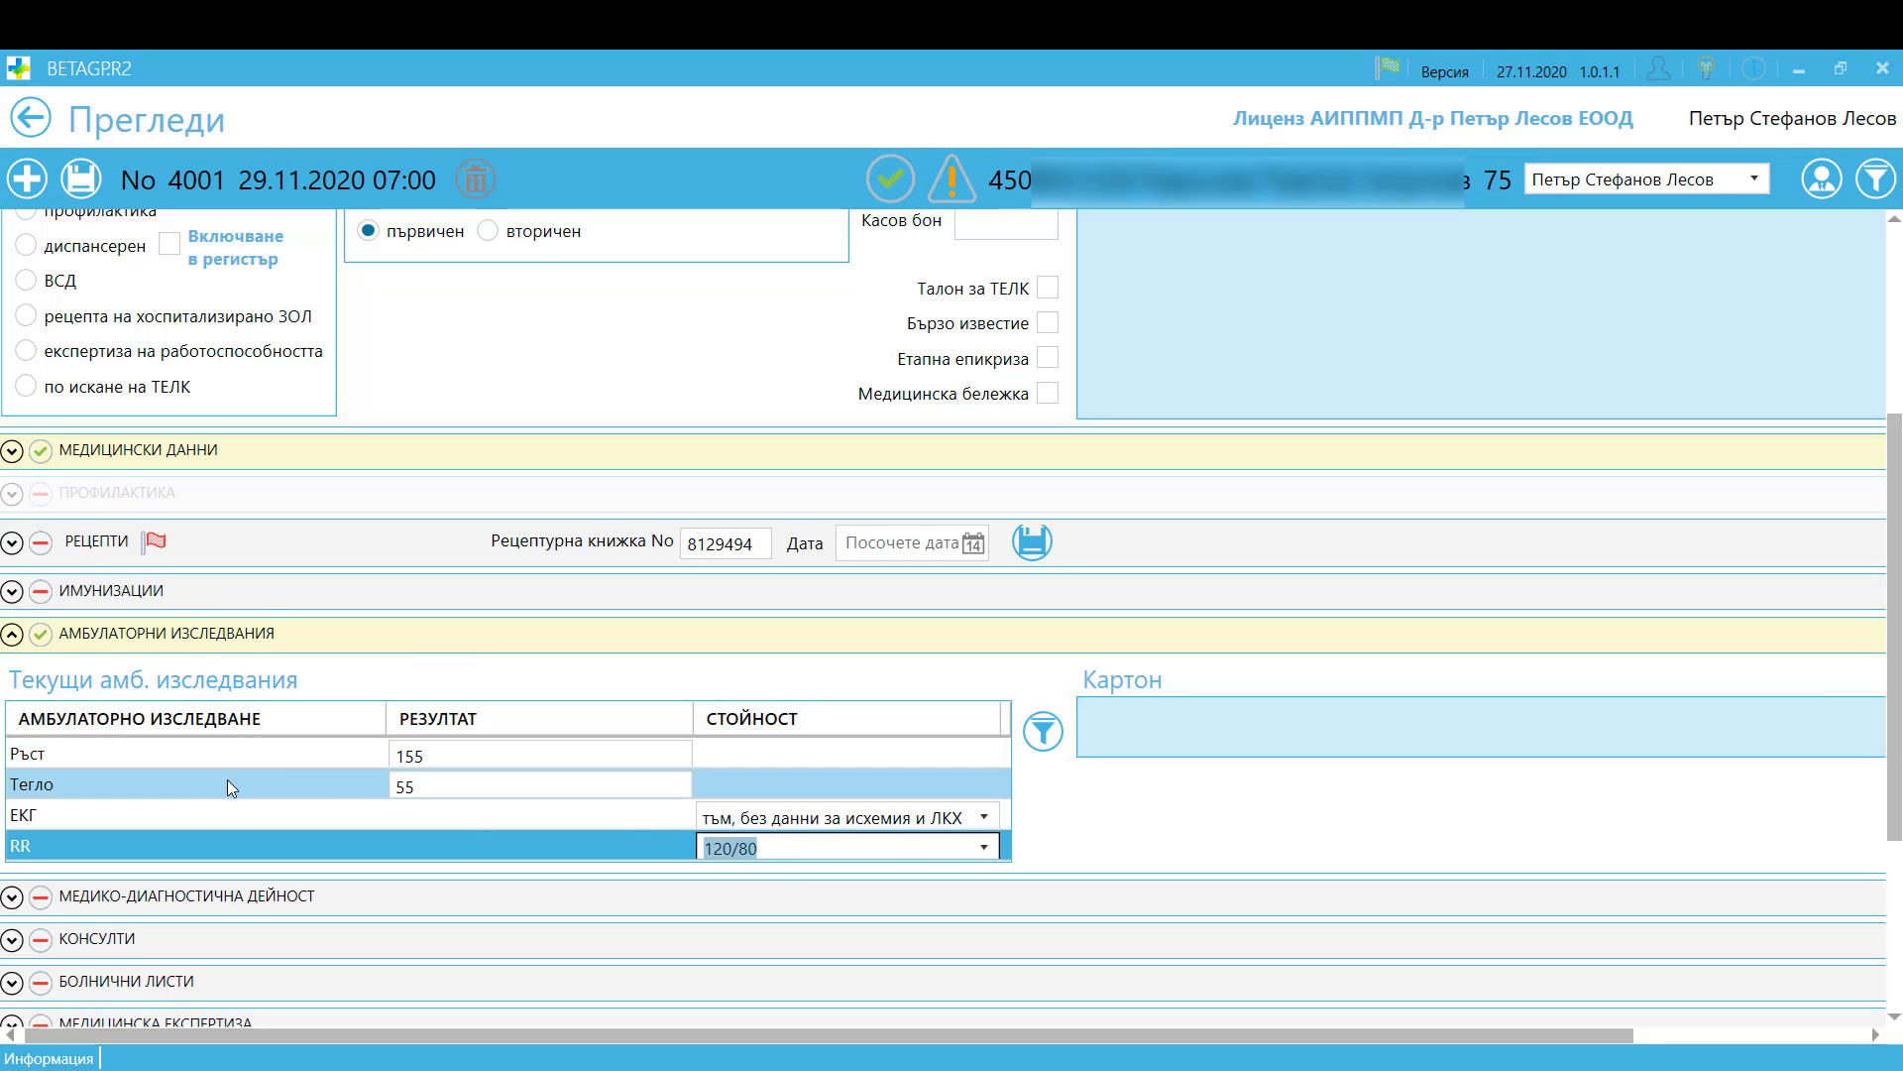
- Add the Кръвна захар test with the result "-" and load the earlier ambulatory tests from the patient's record (Картон)
click(1043, 731)
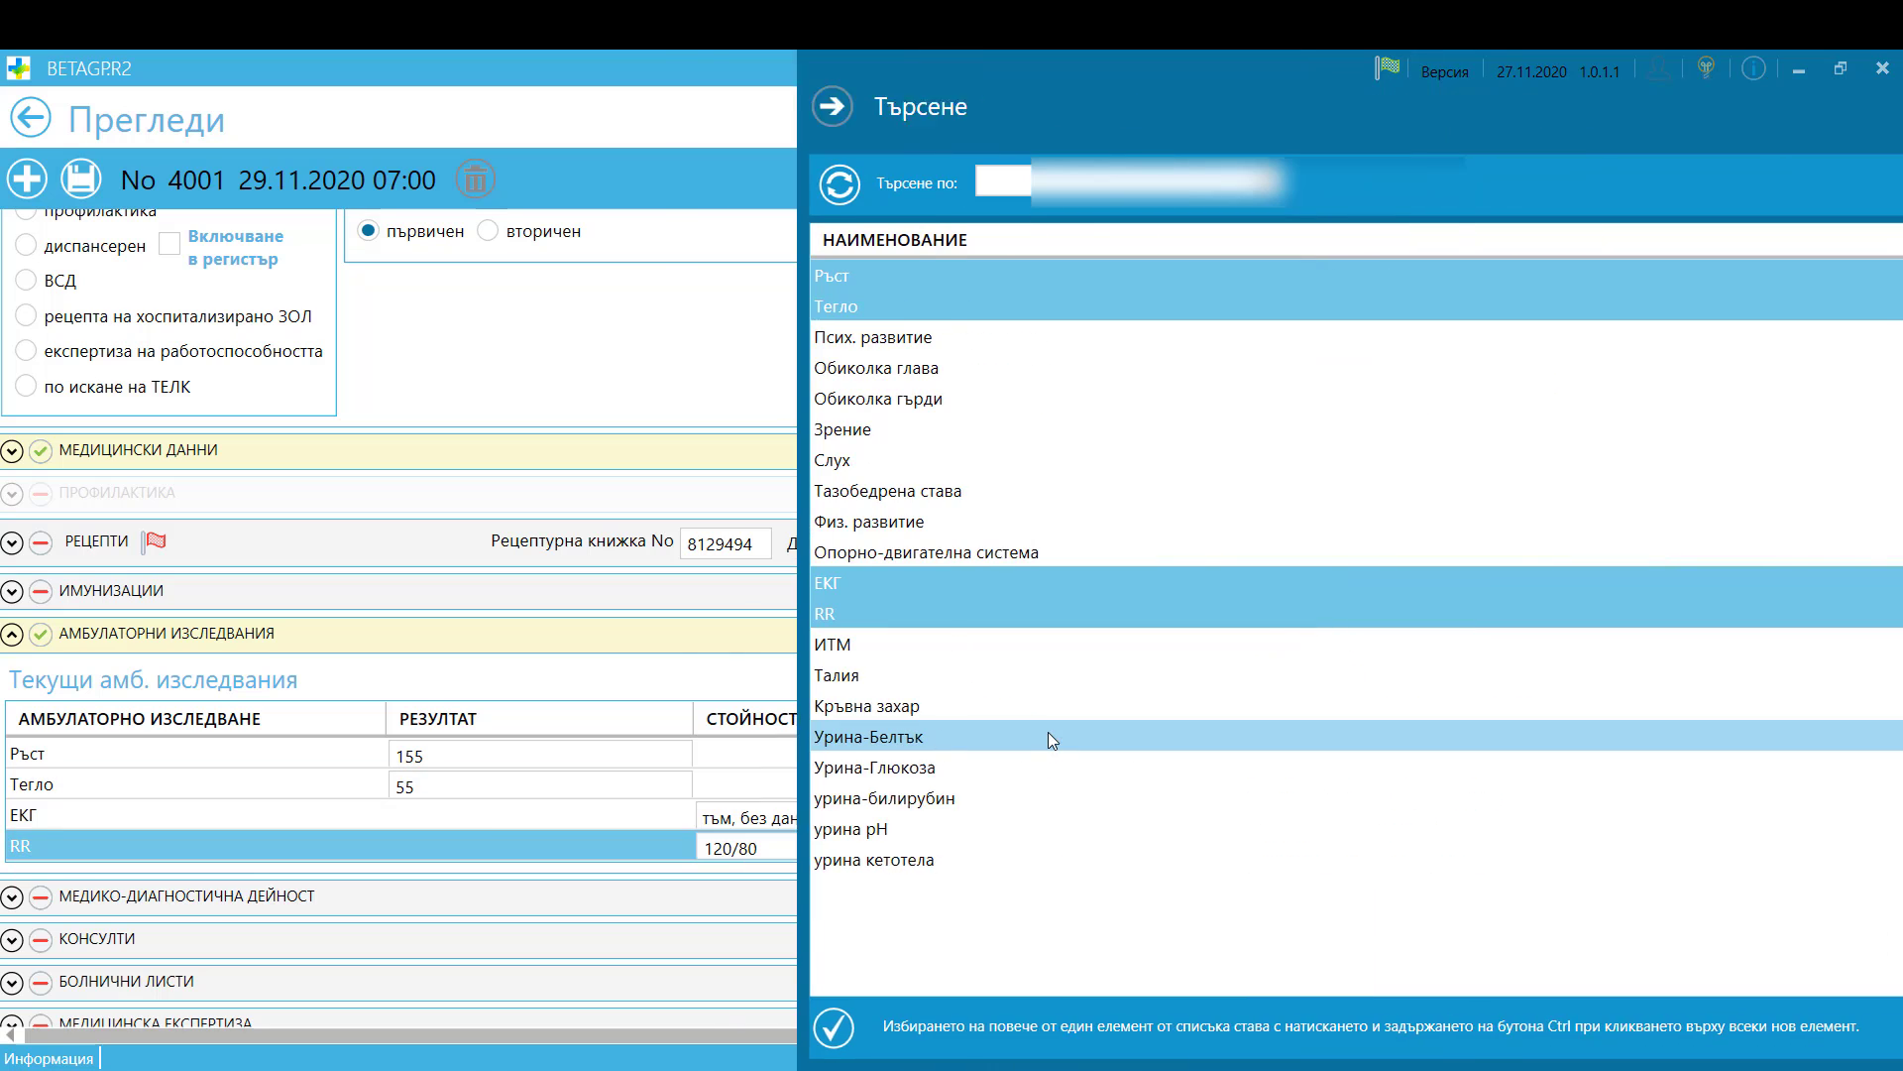
click(850, 706)
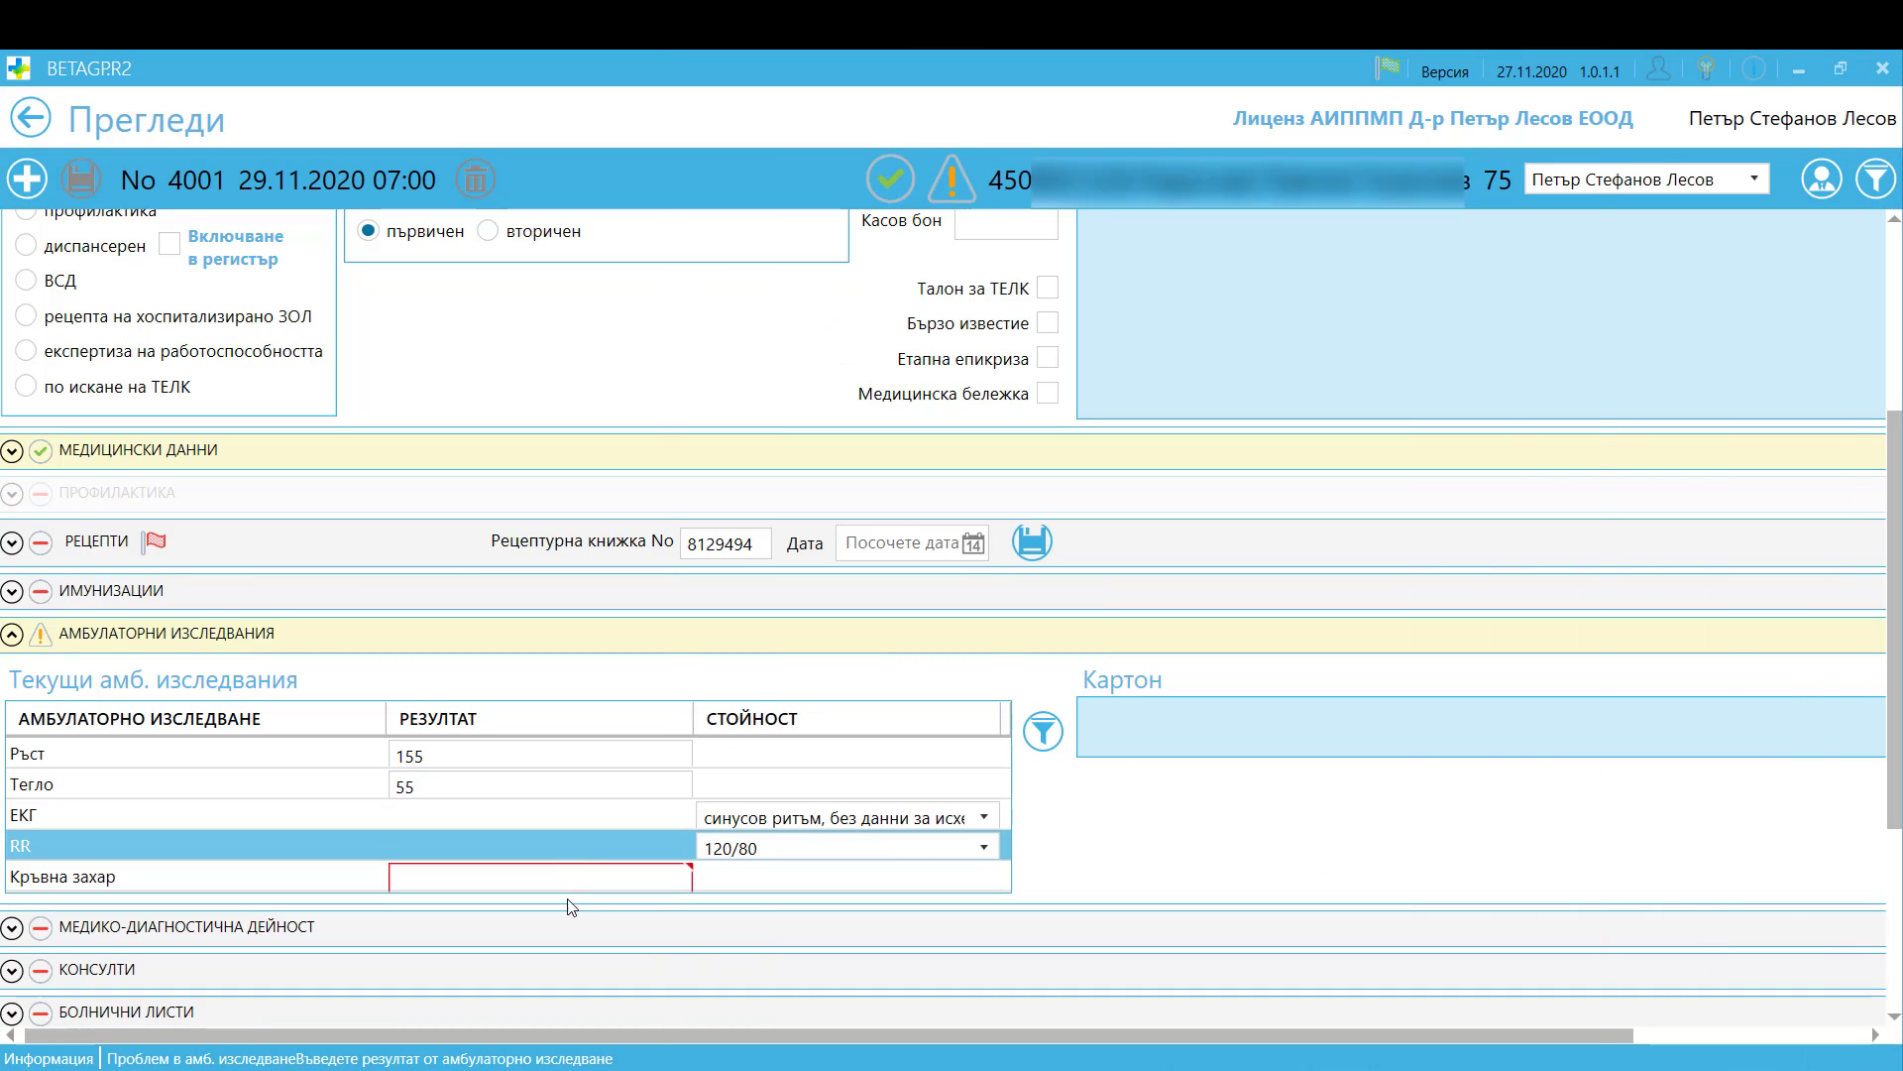
click(580, 879)
text(-)
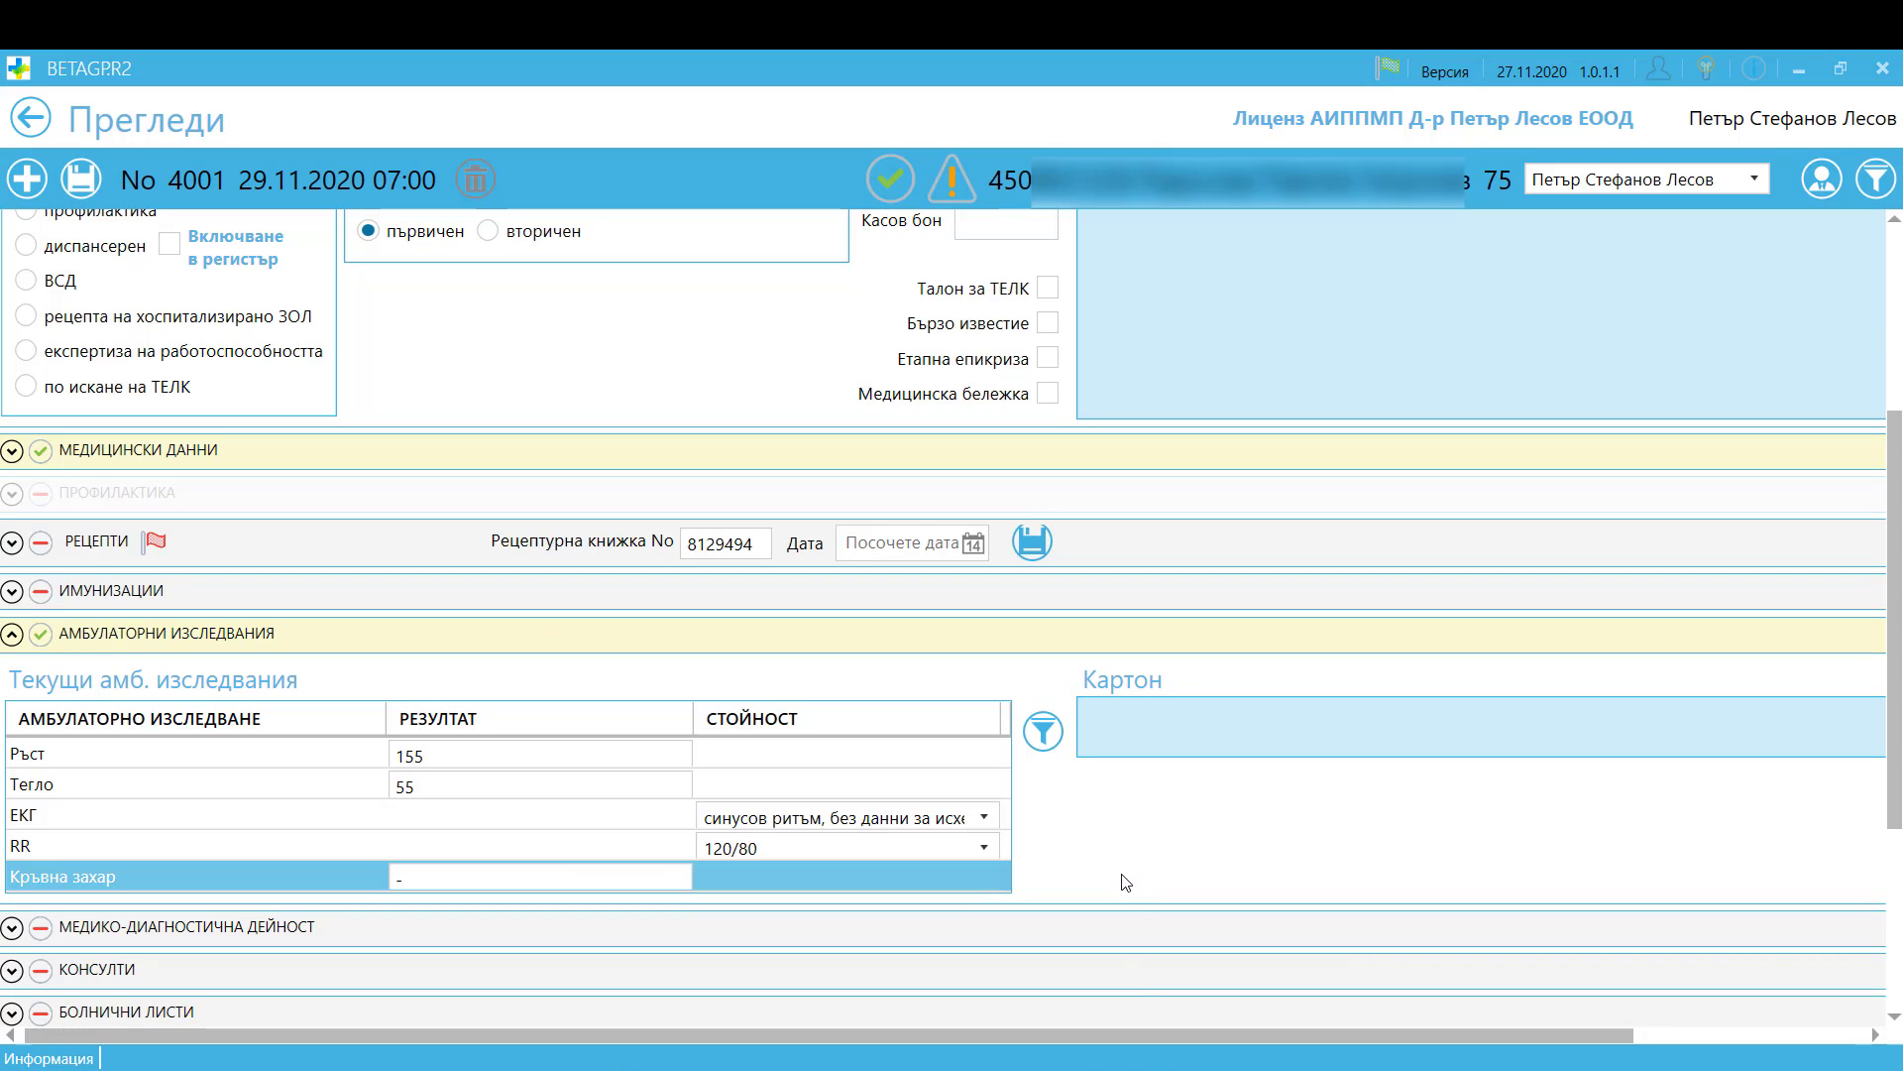
click(1116, 684)
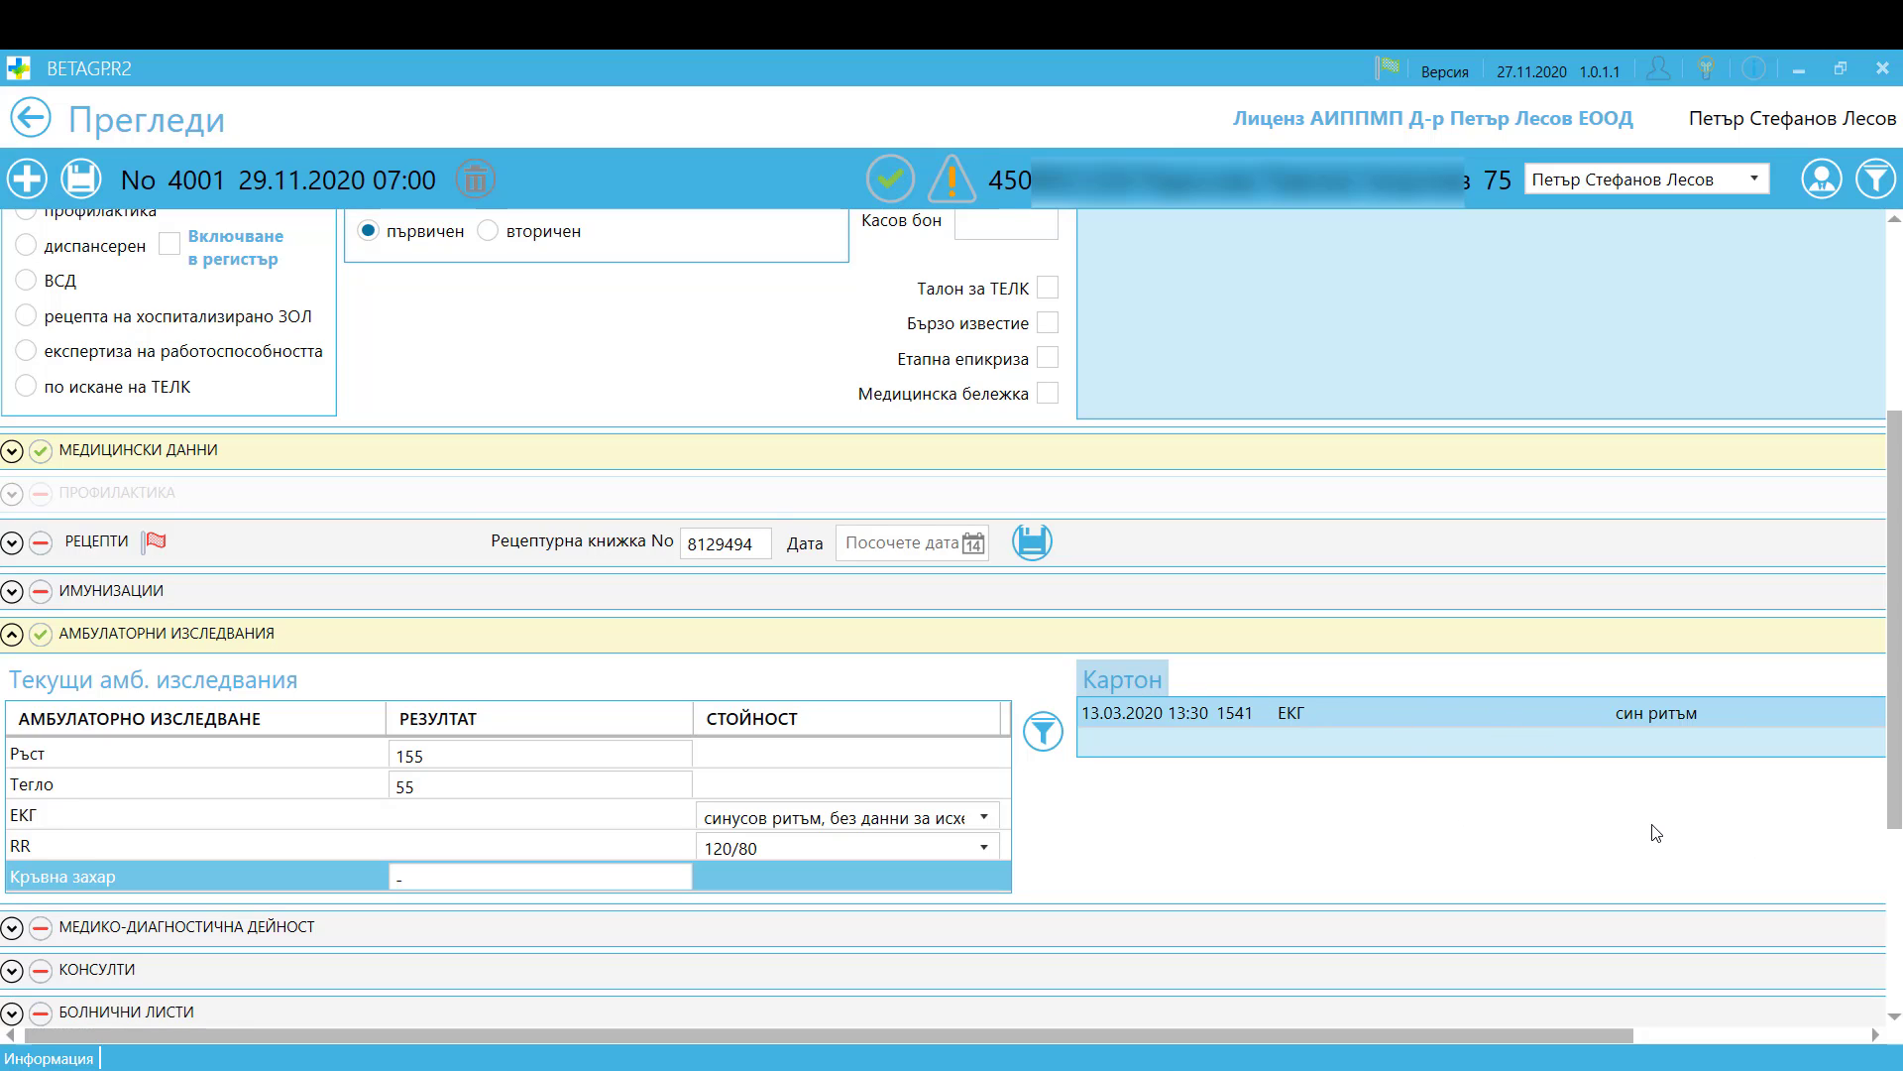
click(597, 639)
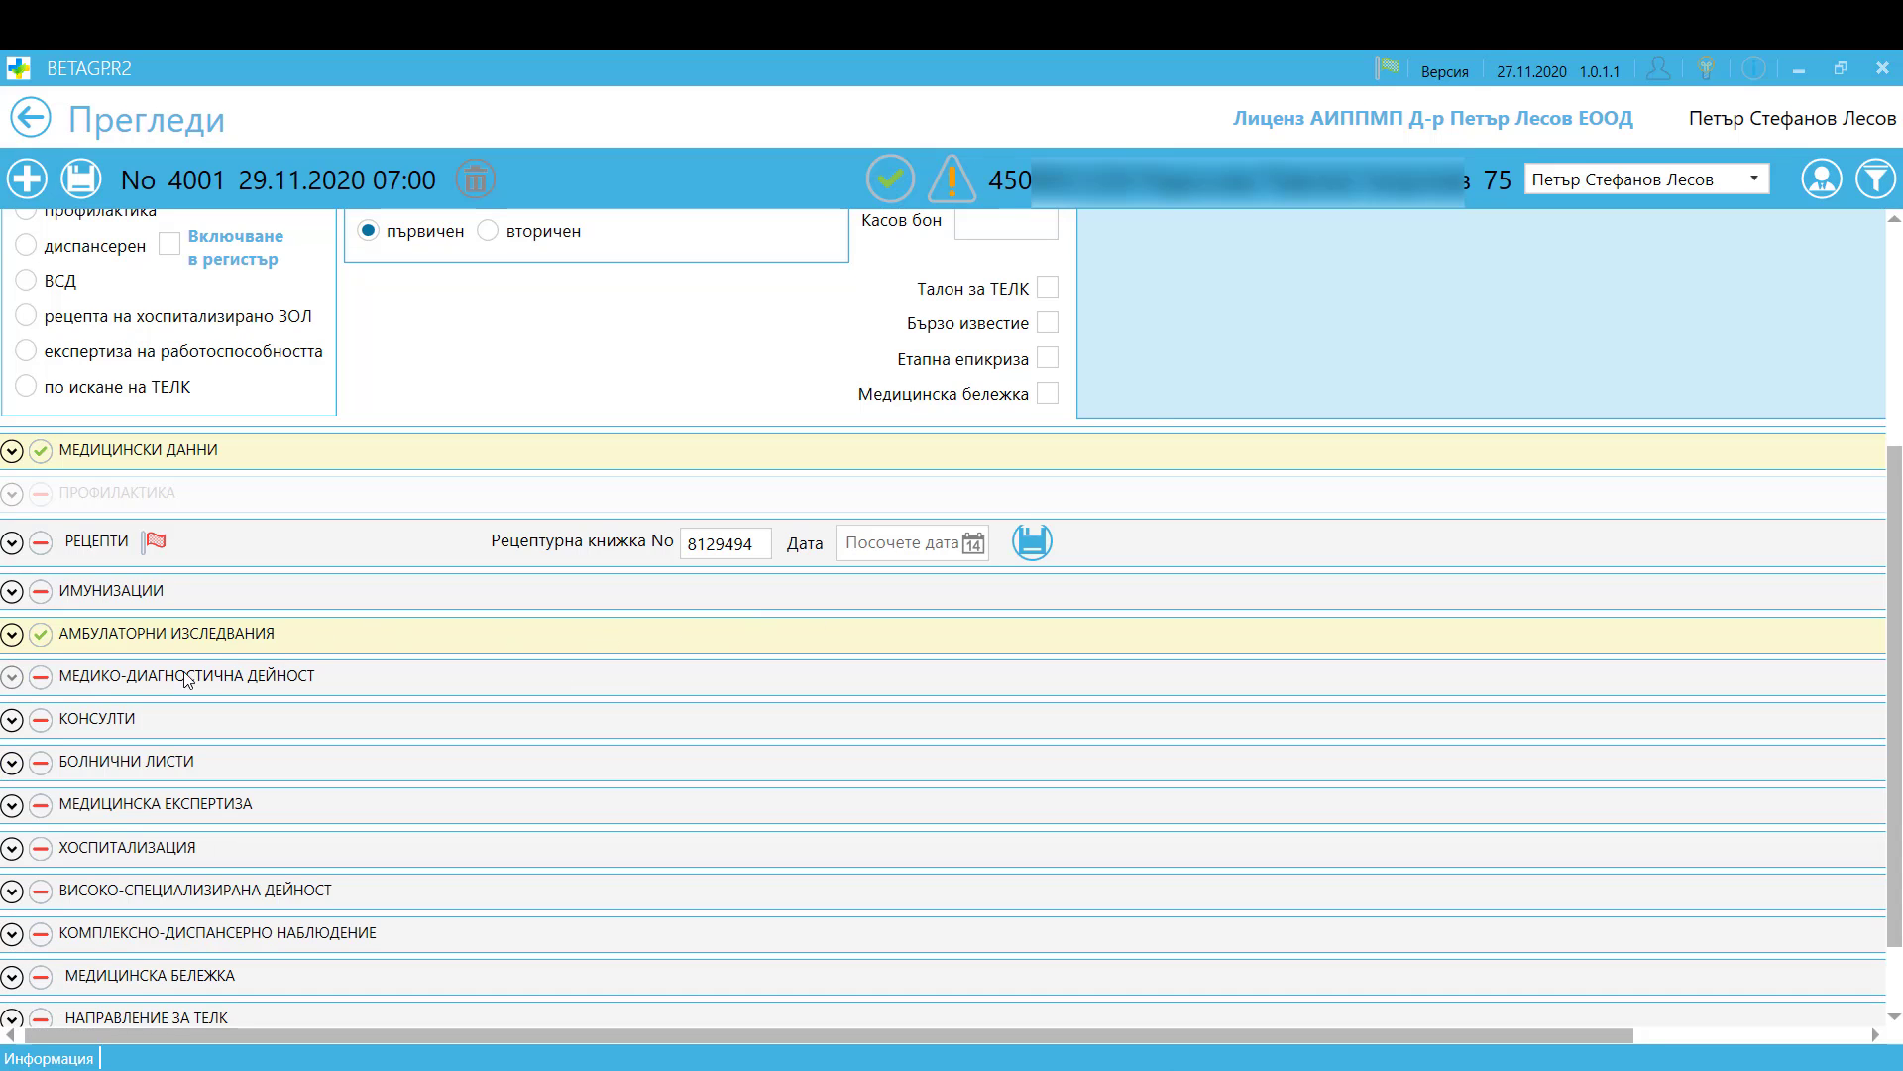
- Add a new referral in the medical-diagnostic activity section (Медико-диагностична дейност) with the group Клинична лаборатория
click(169, 680)
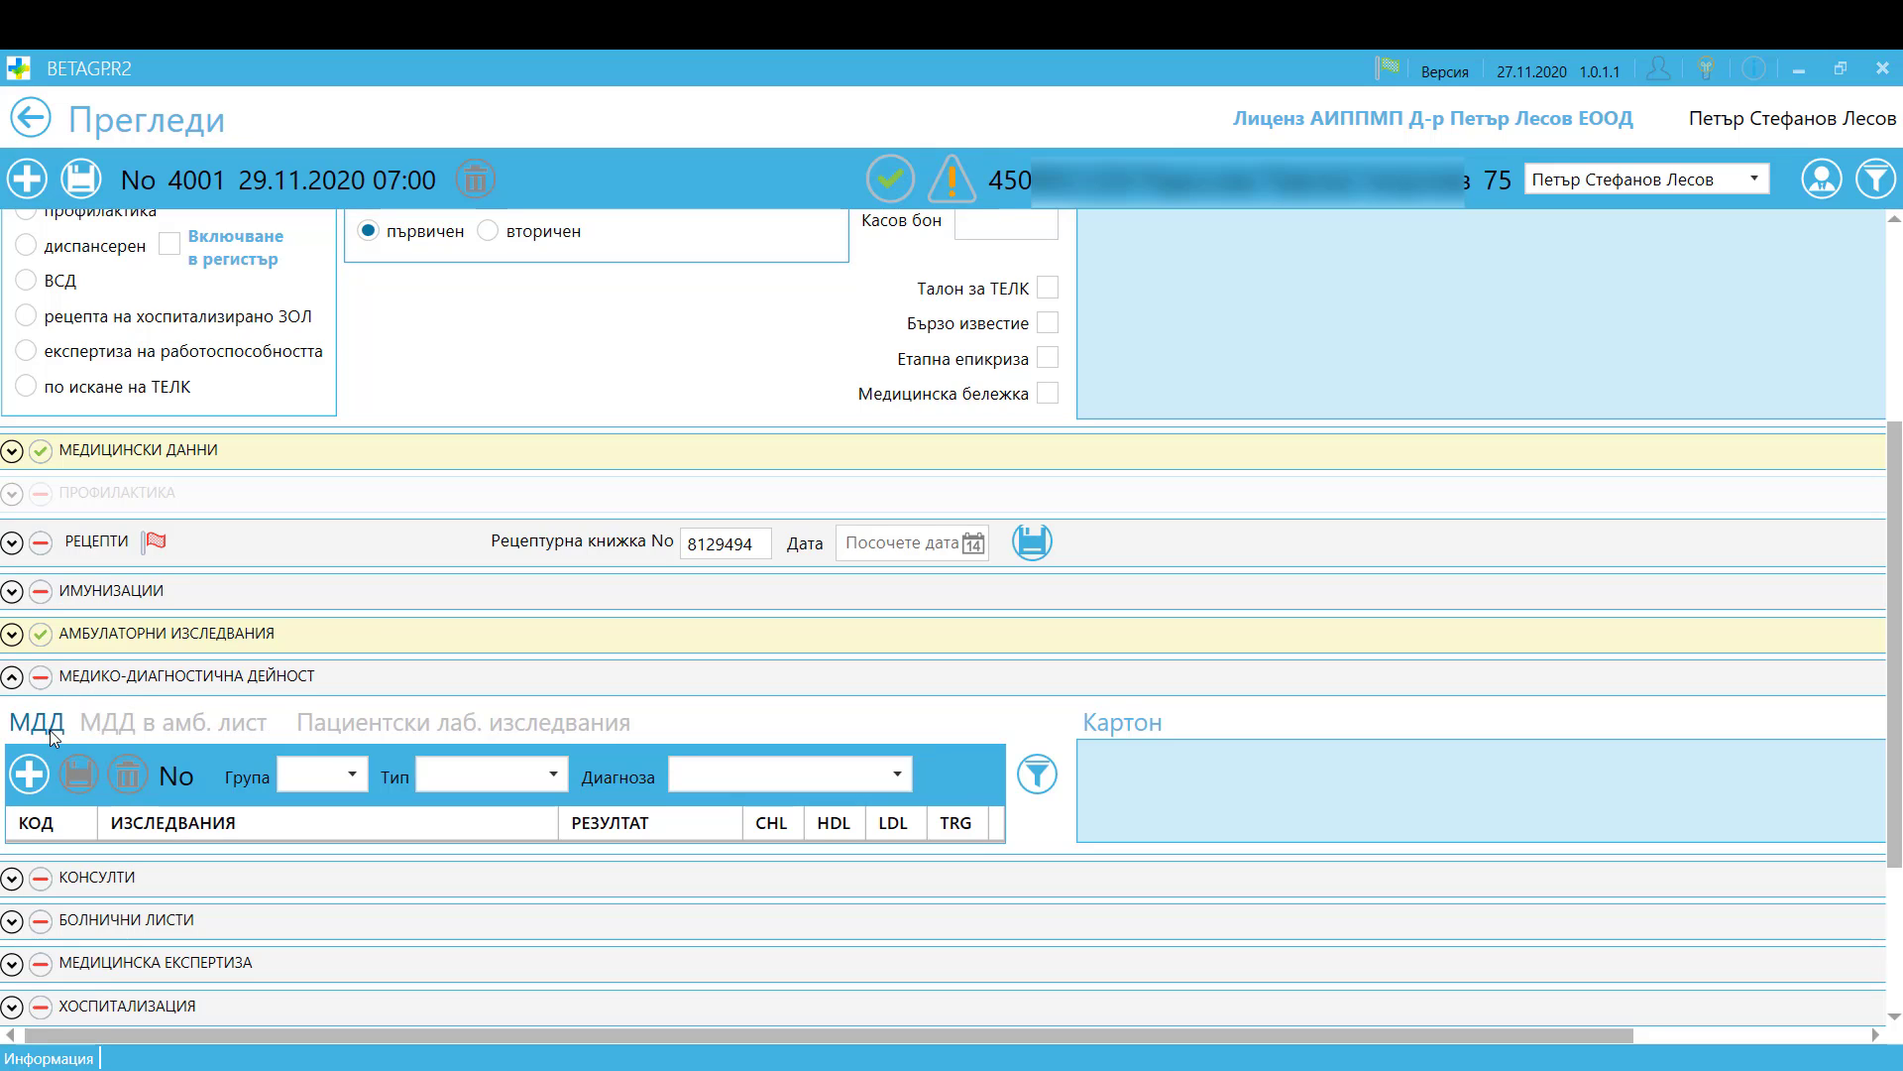
click(26, 776)
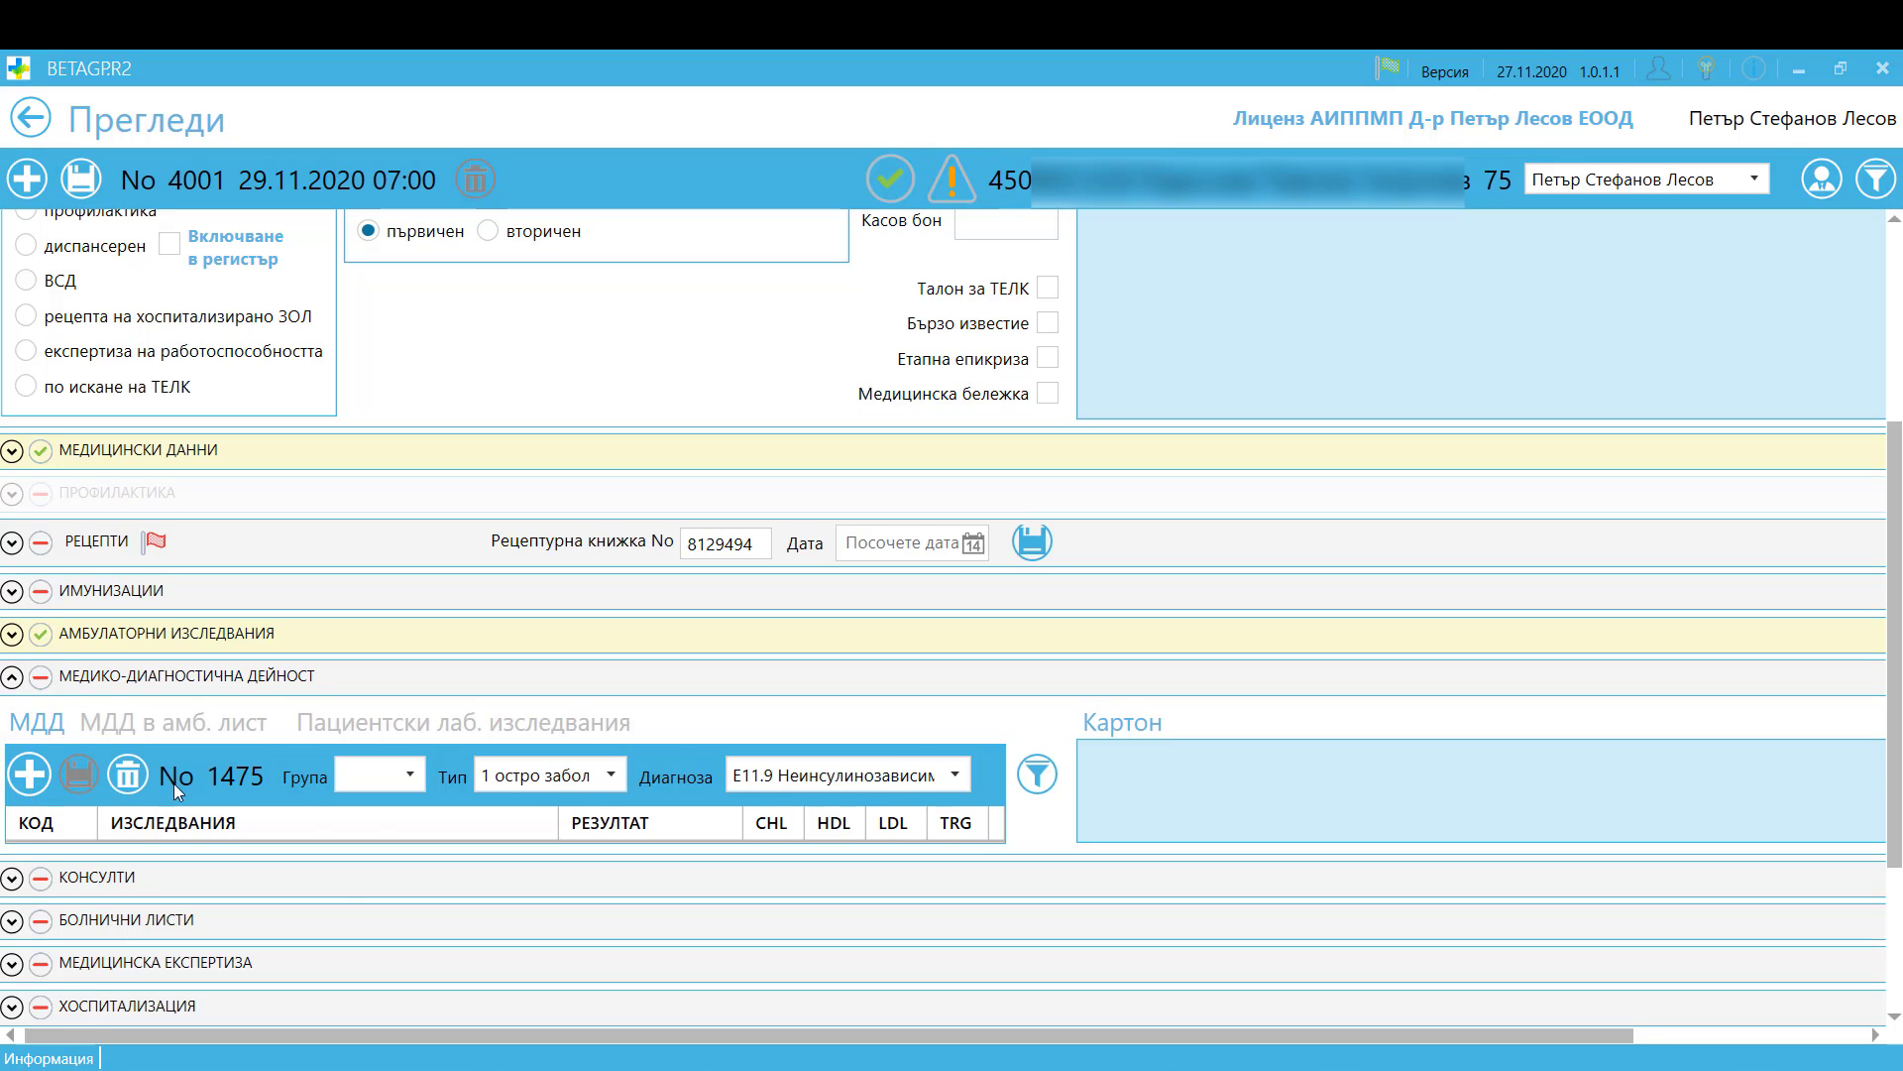
click(411, 777)
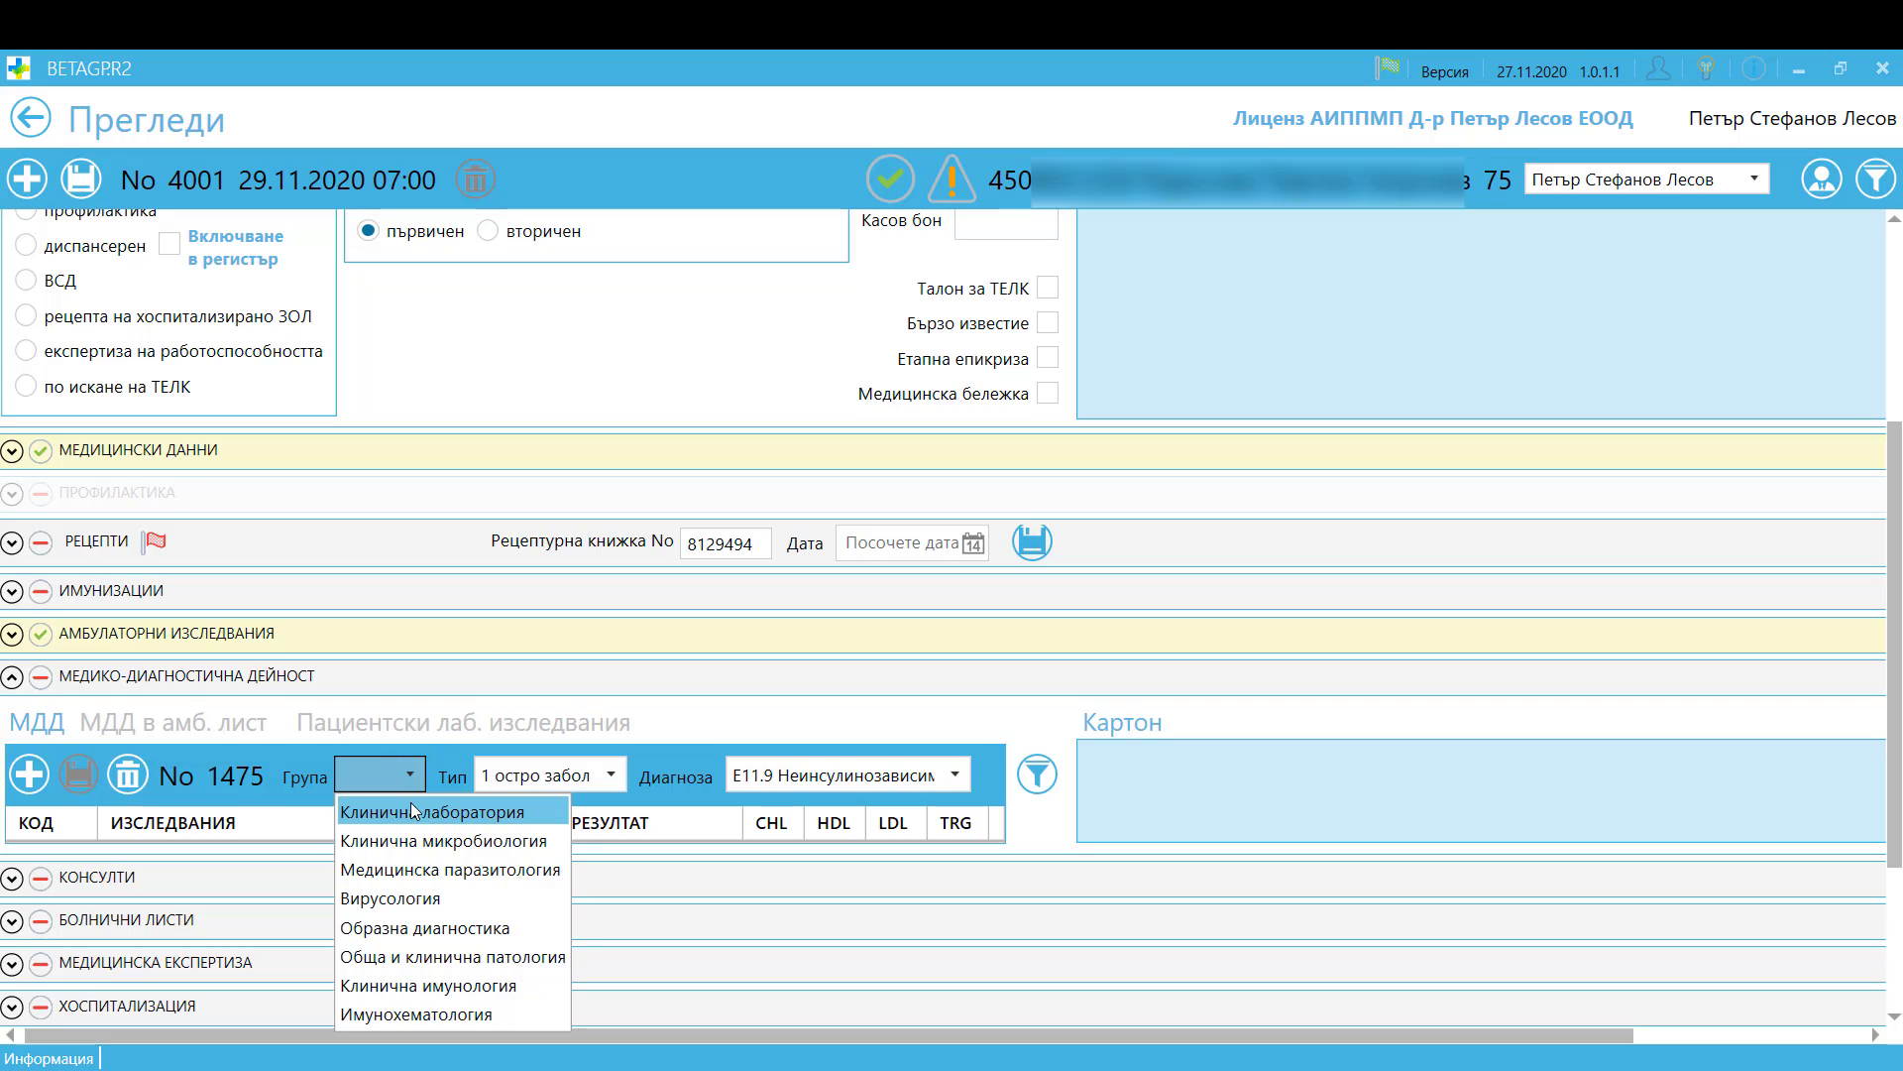
click(412, 813)
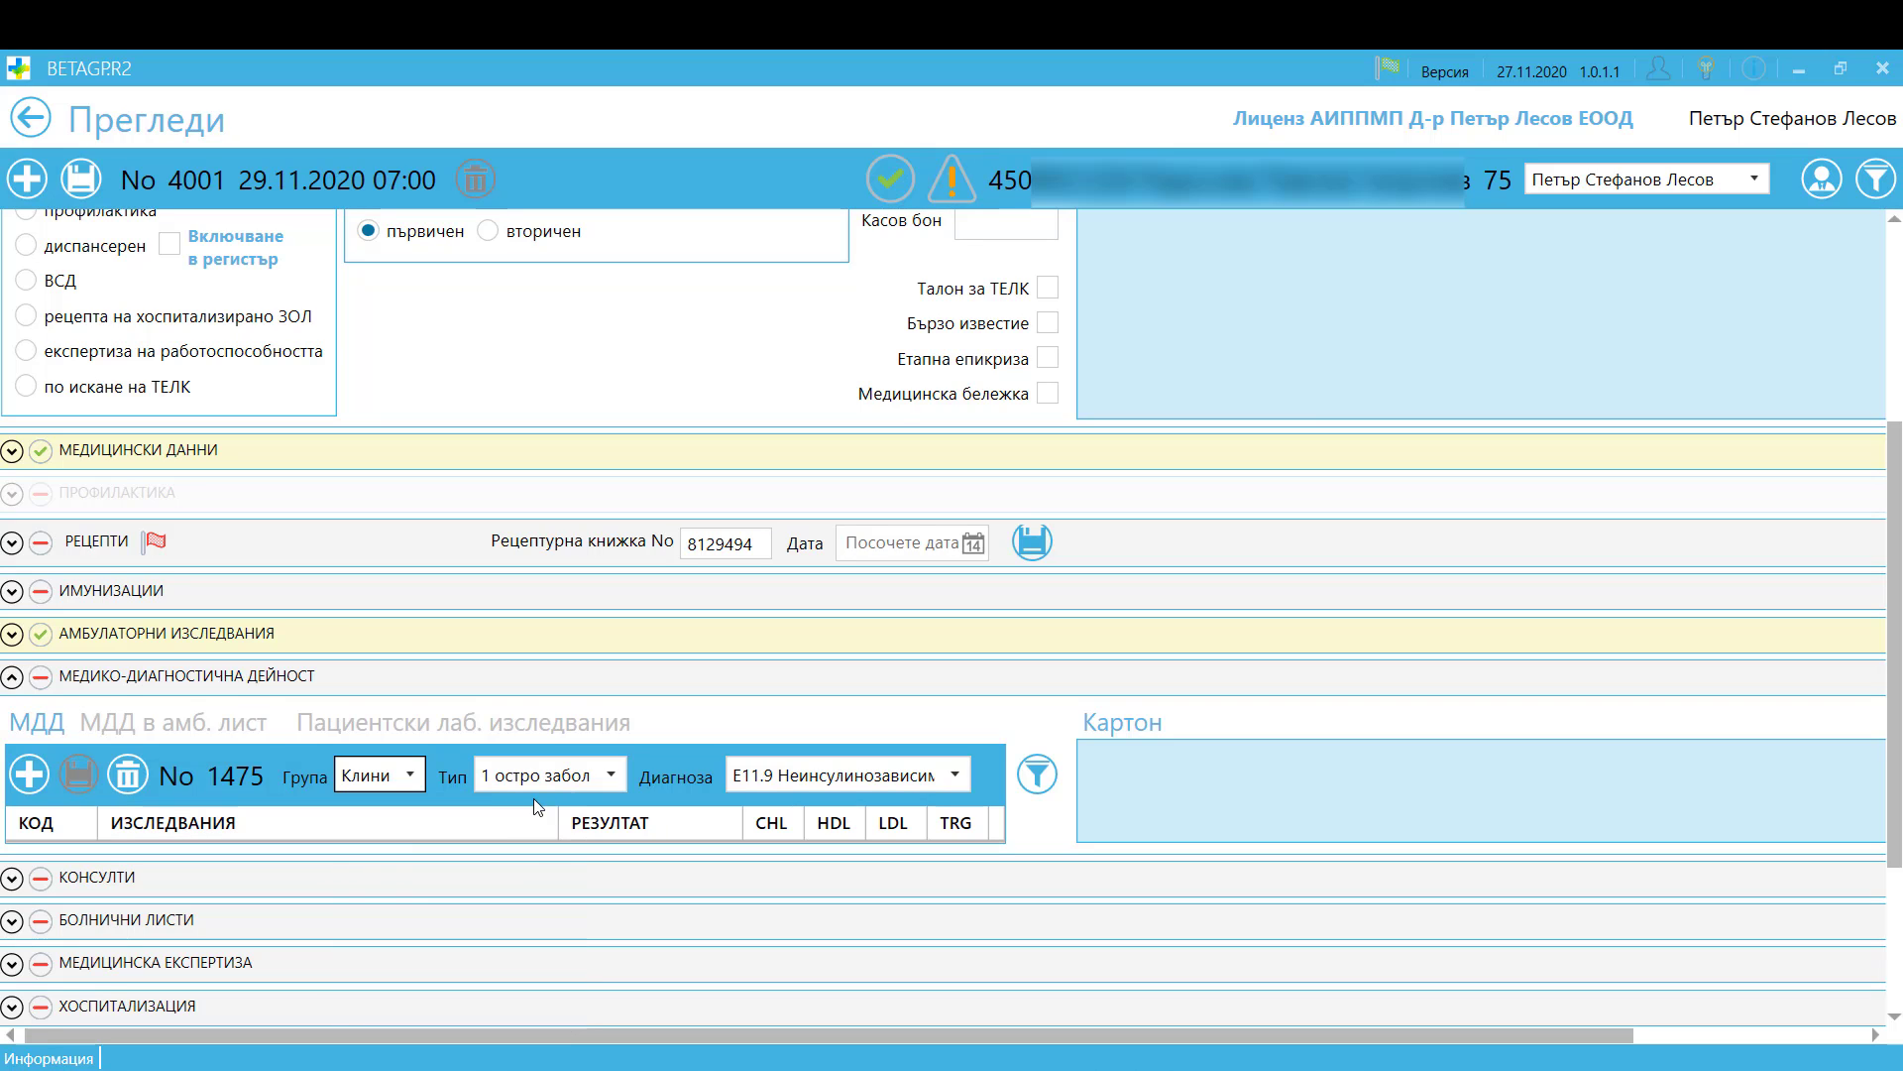
- Examine the referral's available types and diagnoses, and compare the diagnoses with the current ones under Медицински данни
click(598, 771)
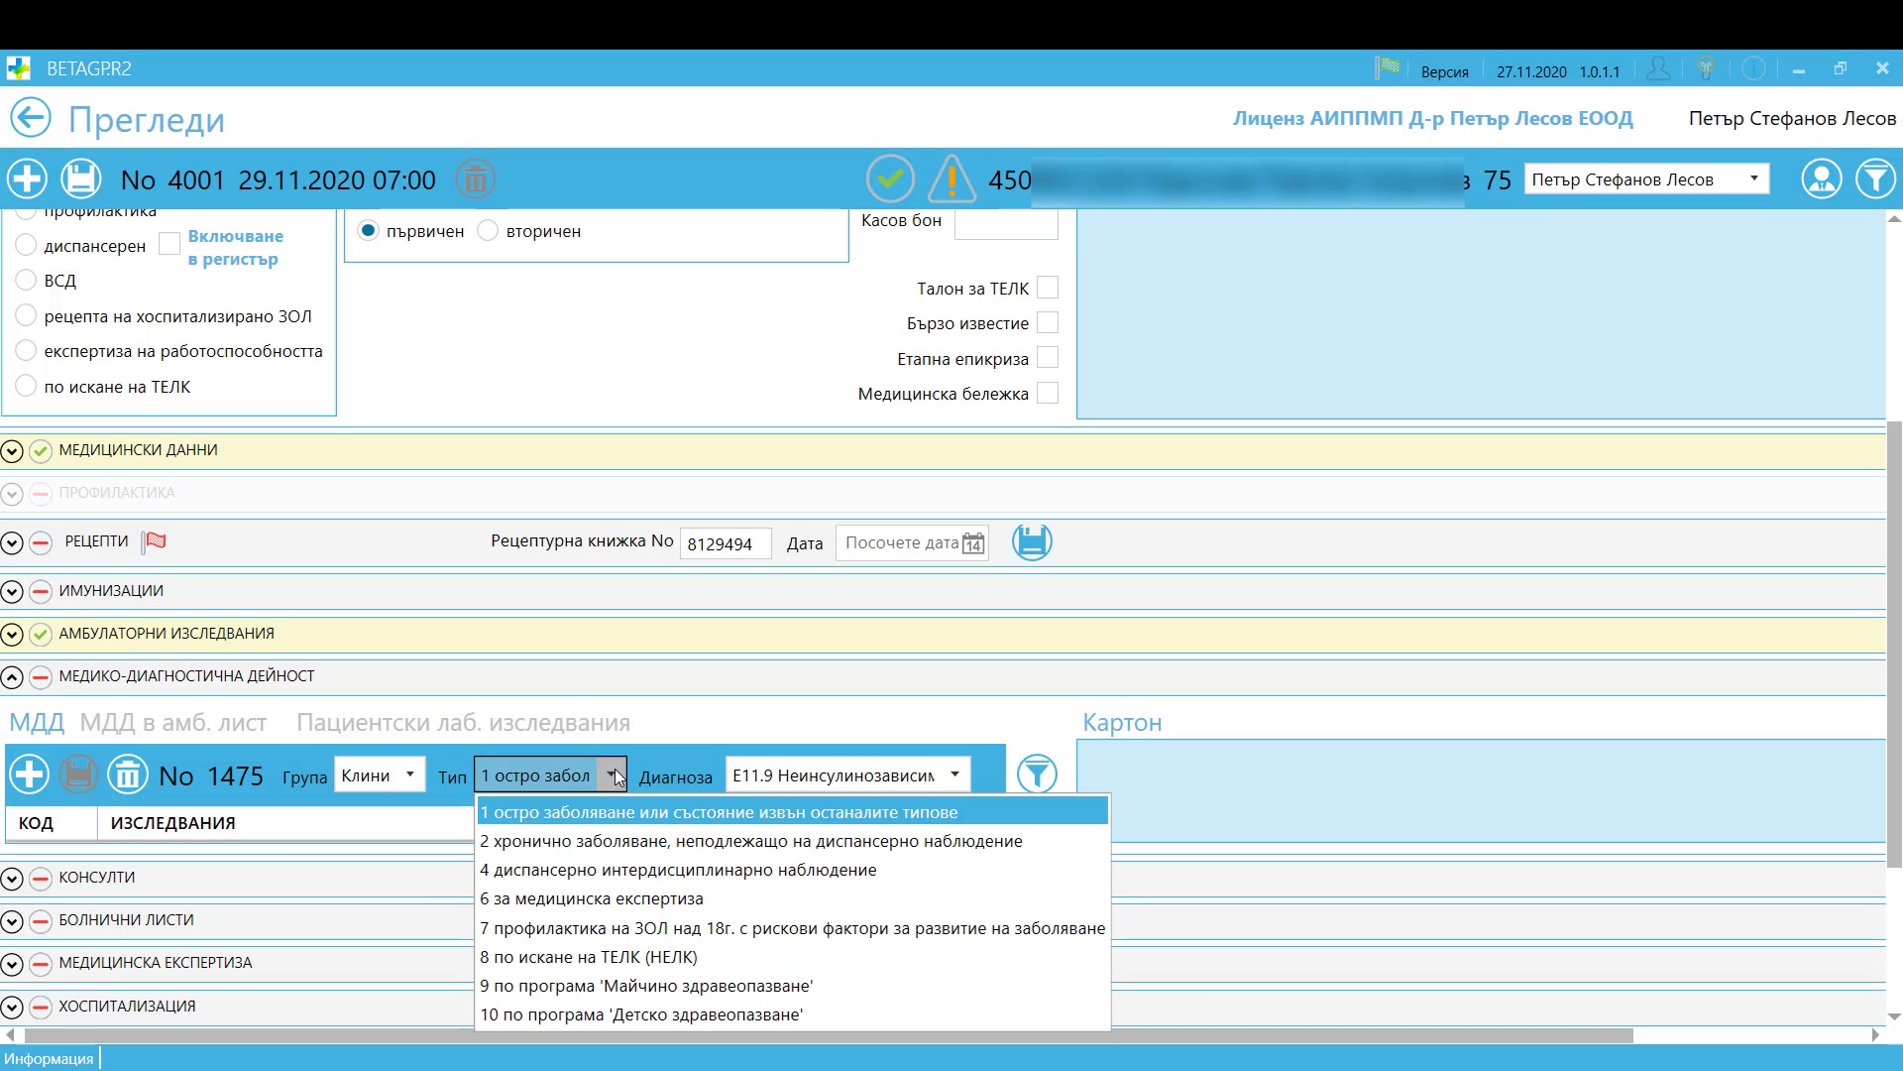
click(956, 777)
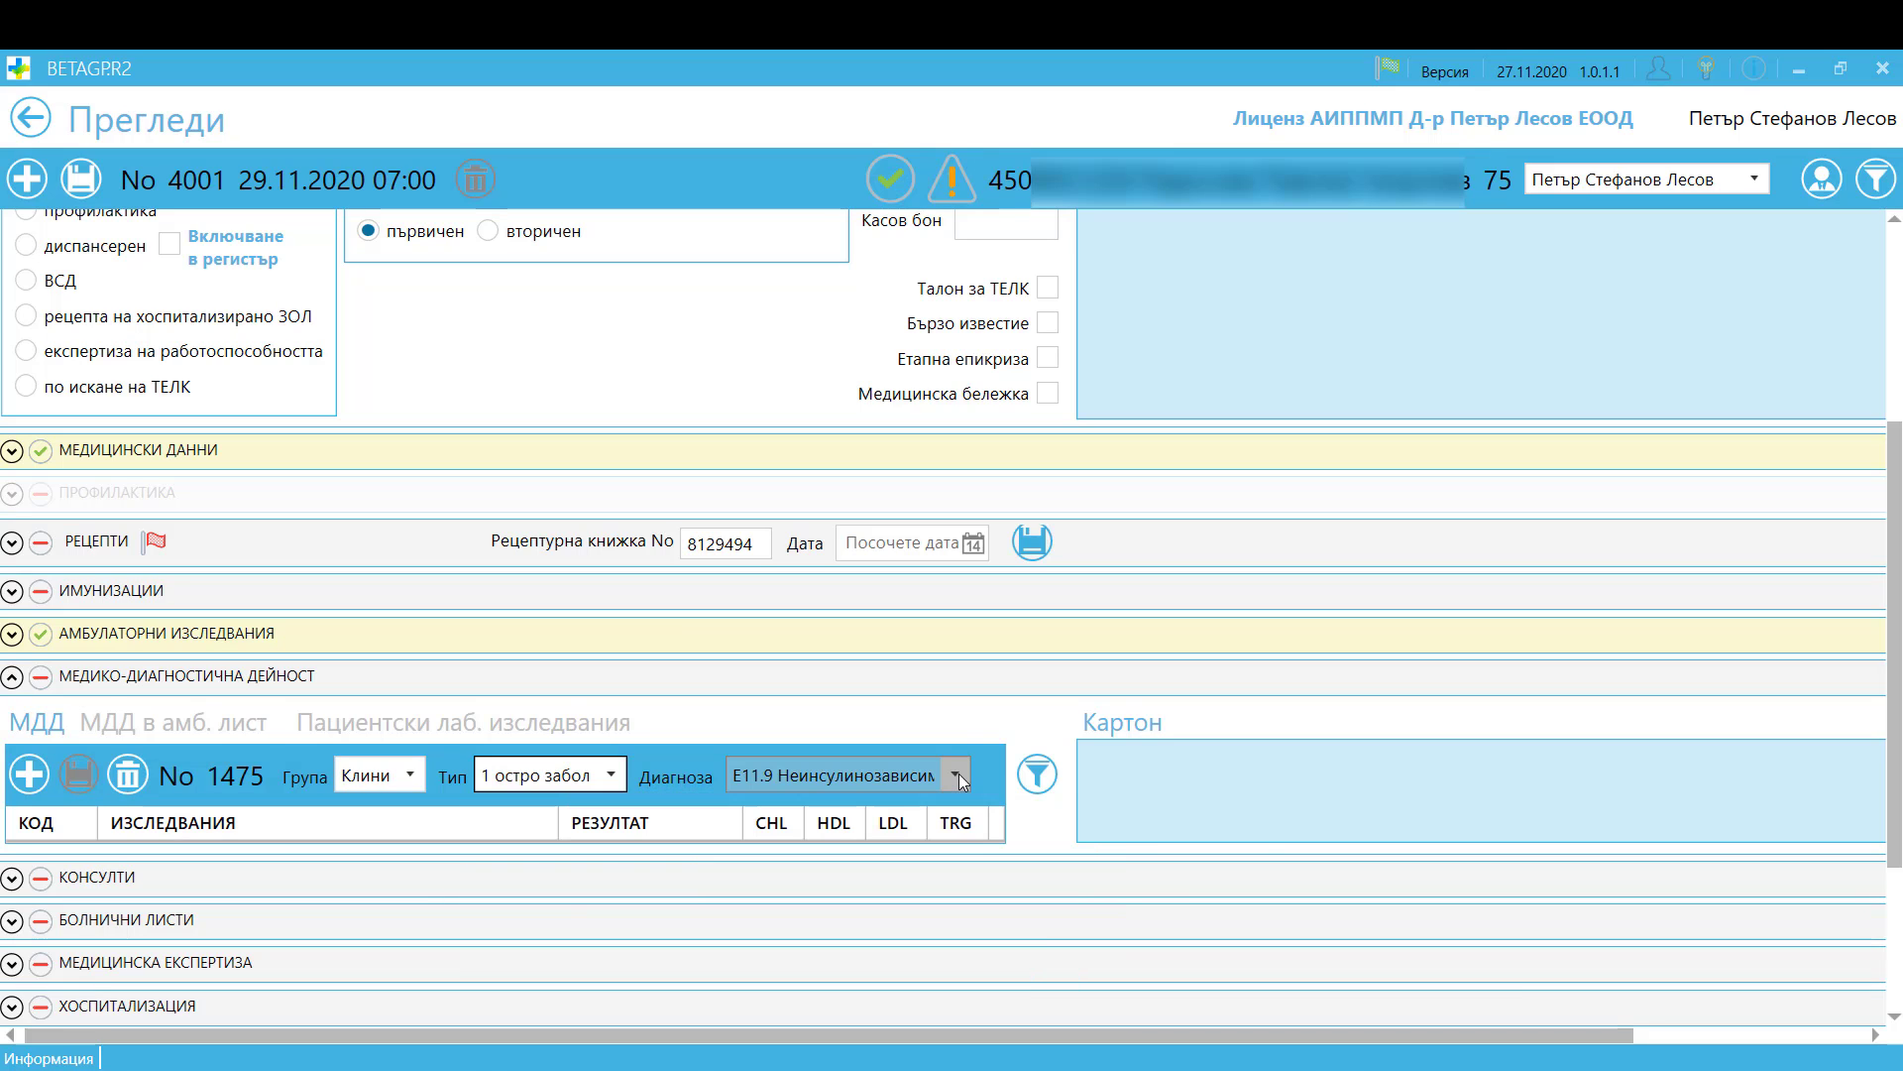
click(959, 777)
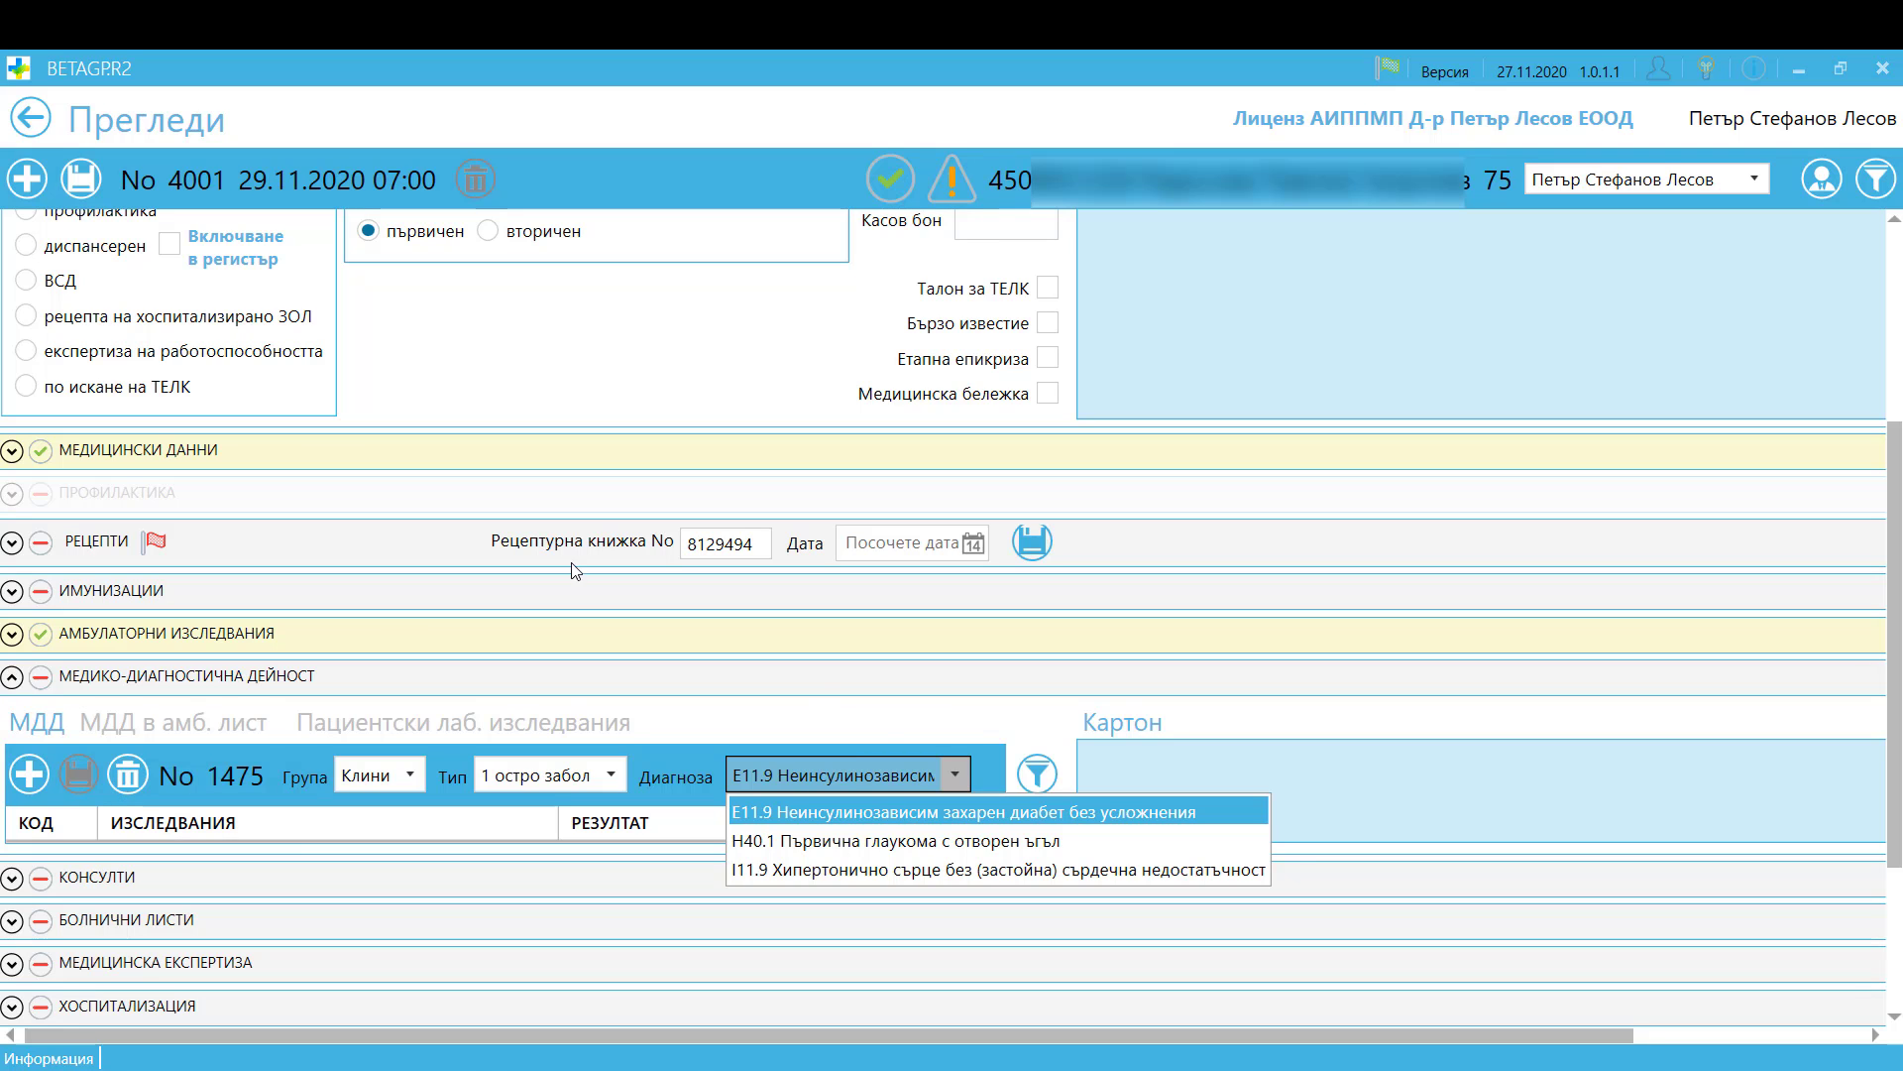
click(264, 452)
click(264, 452)
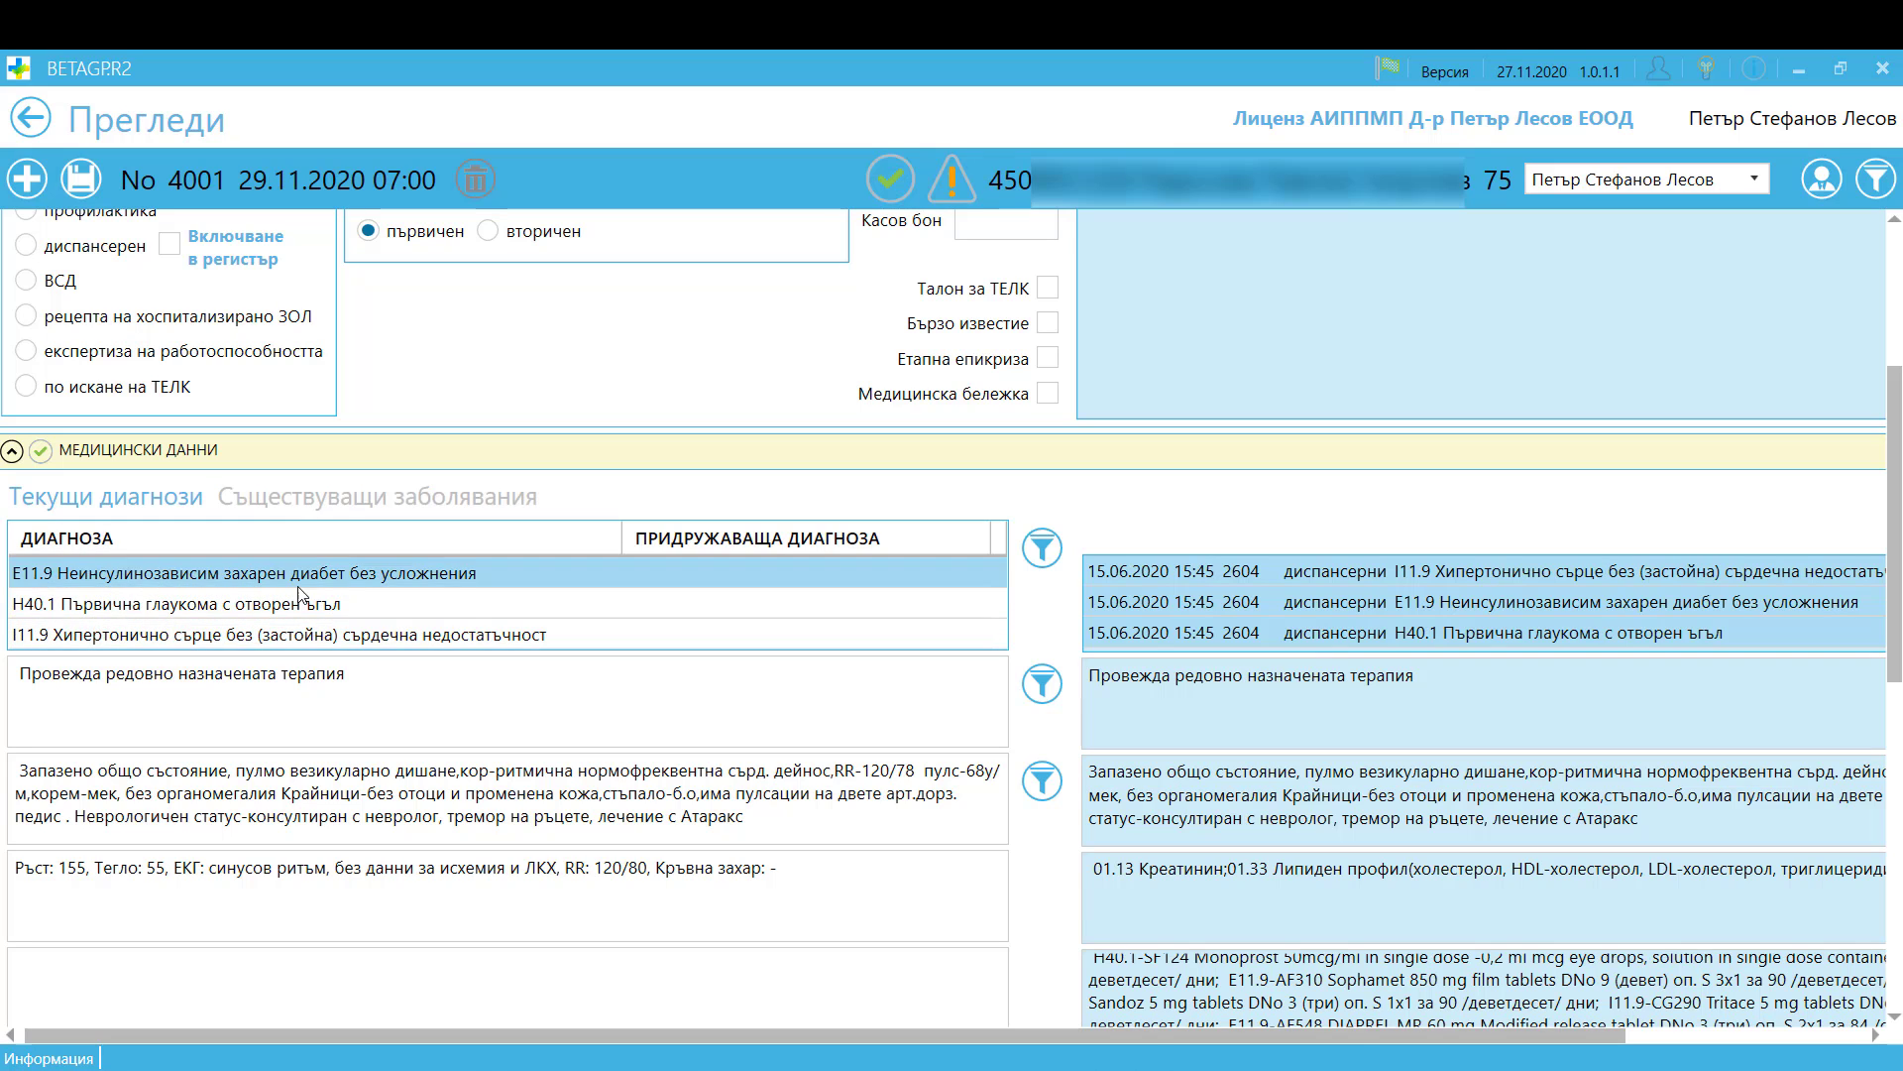
click(452, 462)
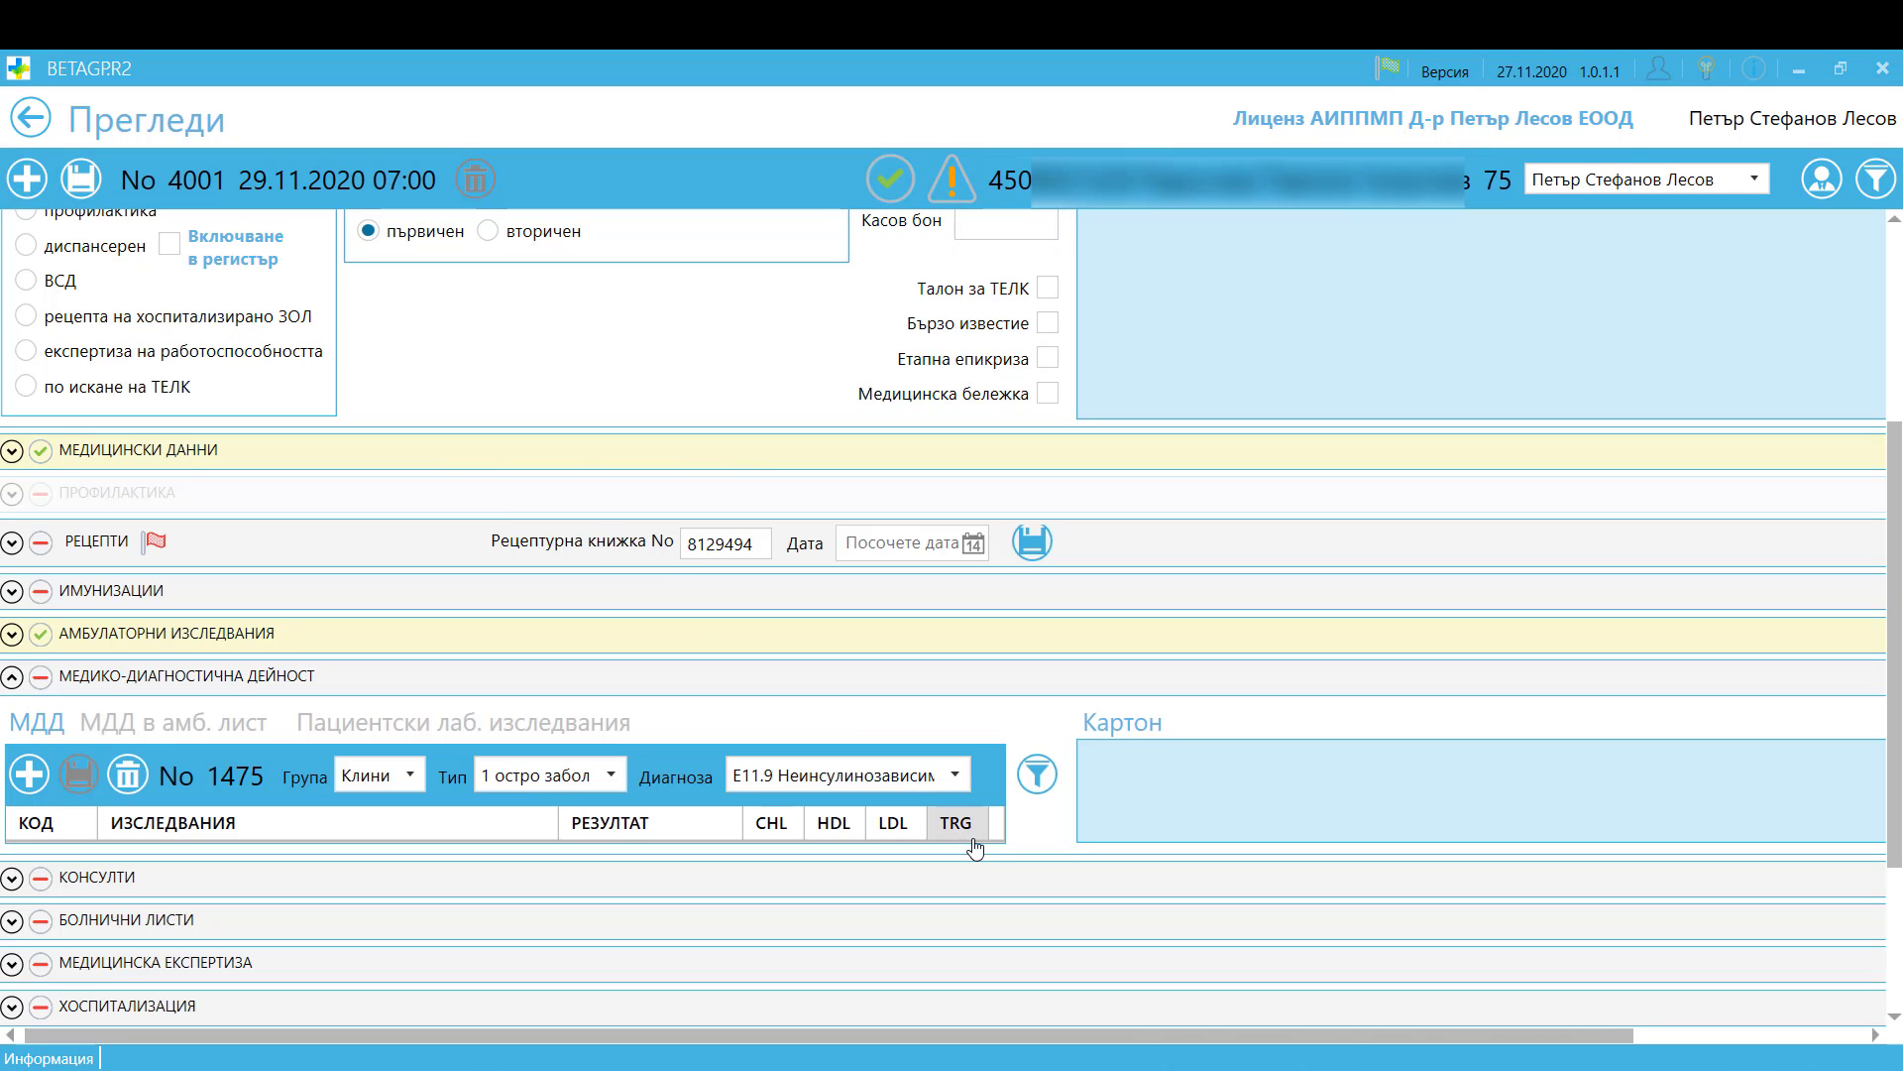
click(958, 775)
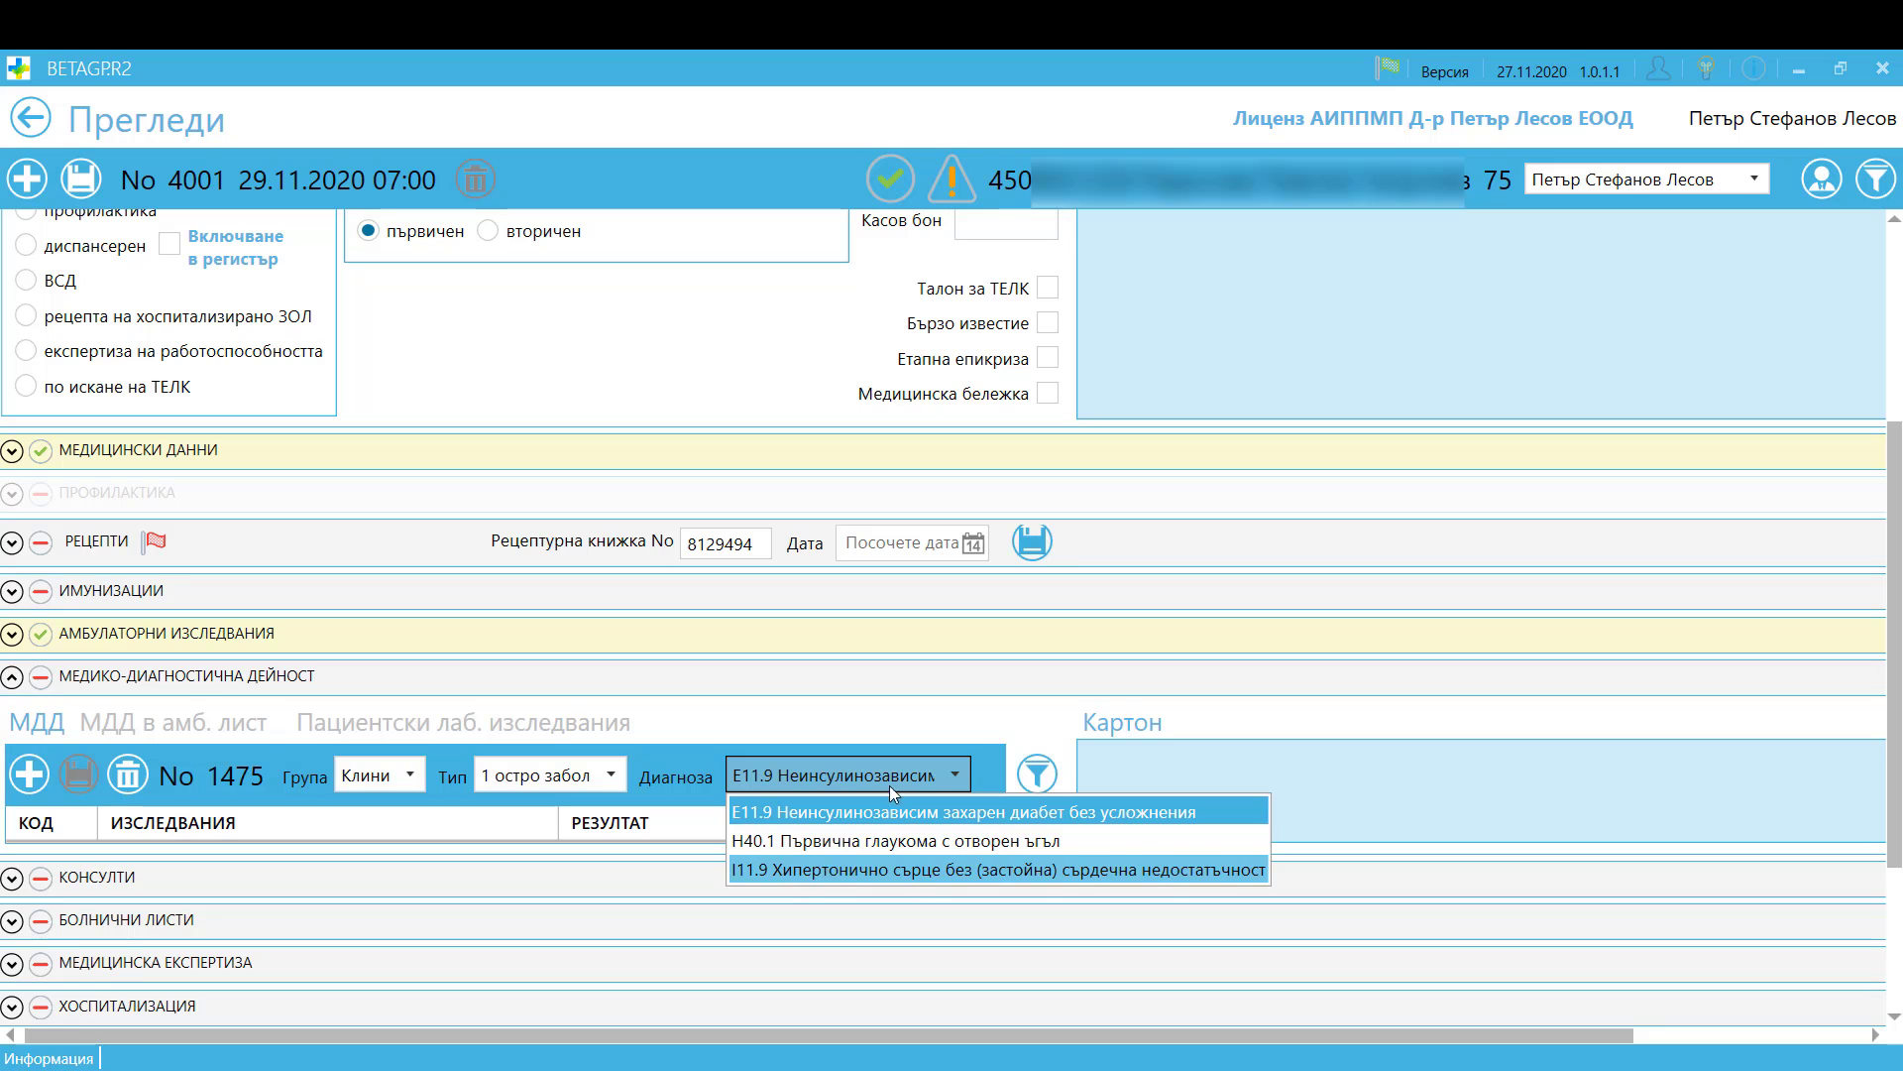
click(1021, 741)
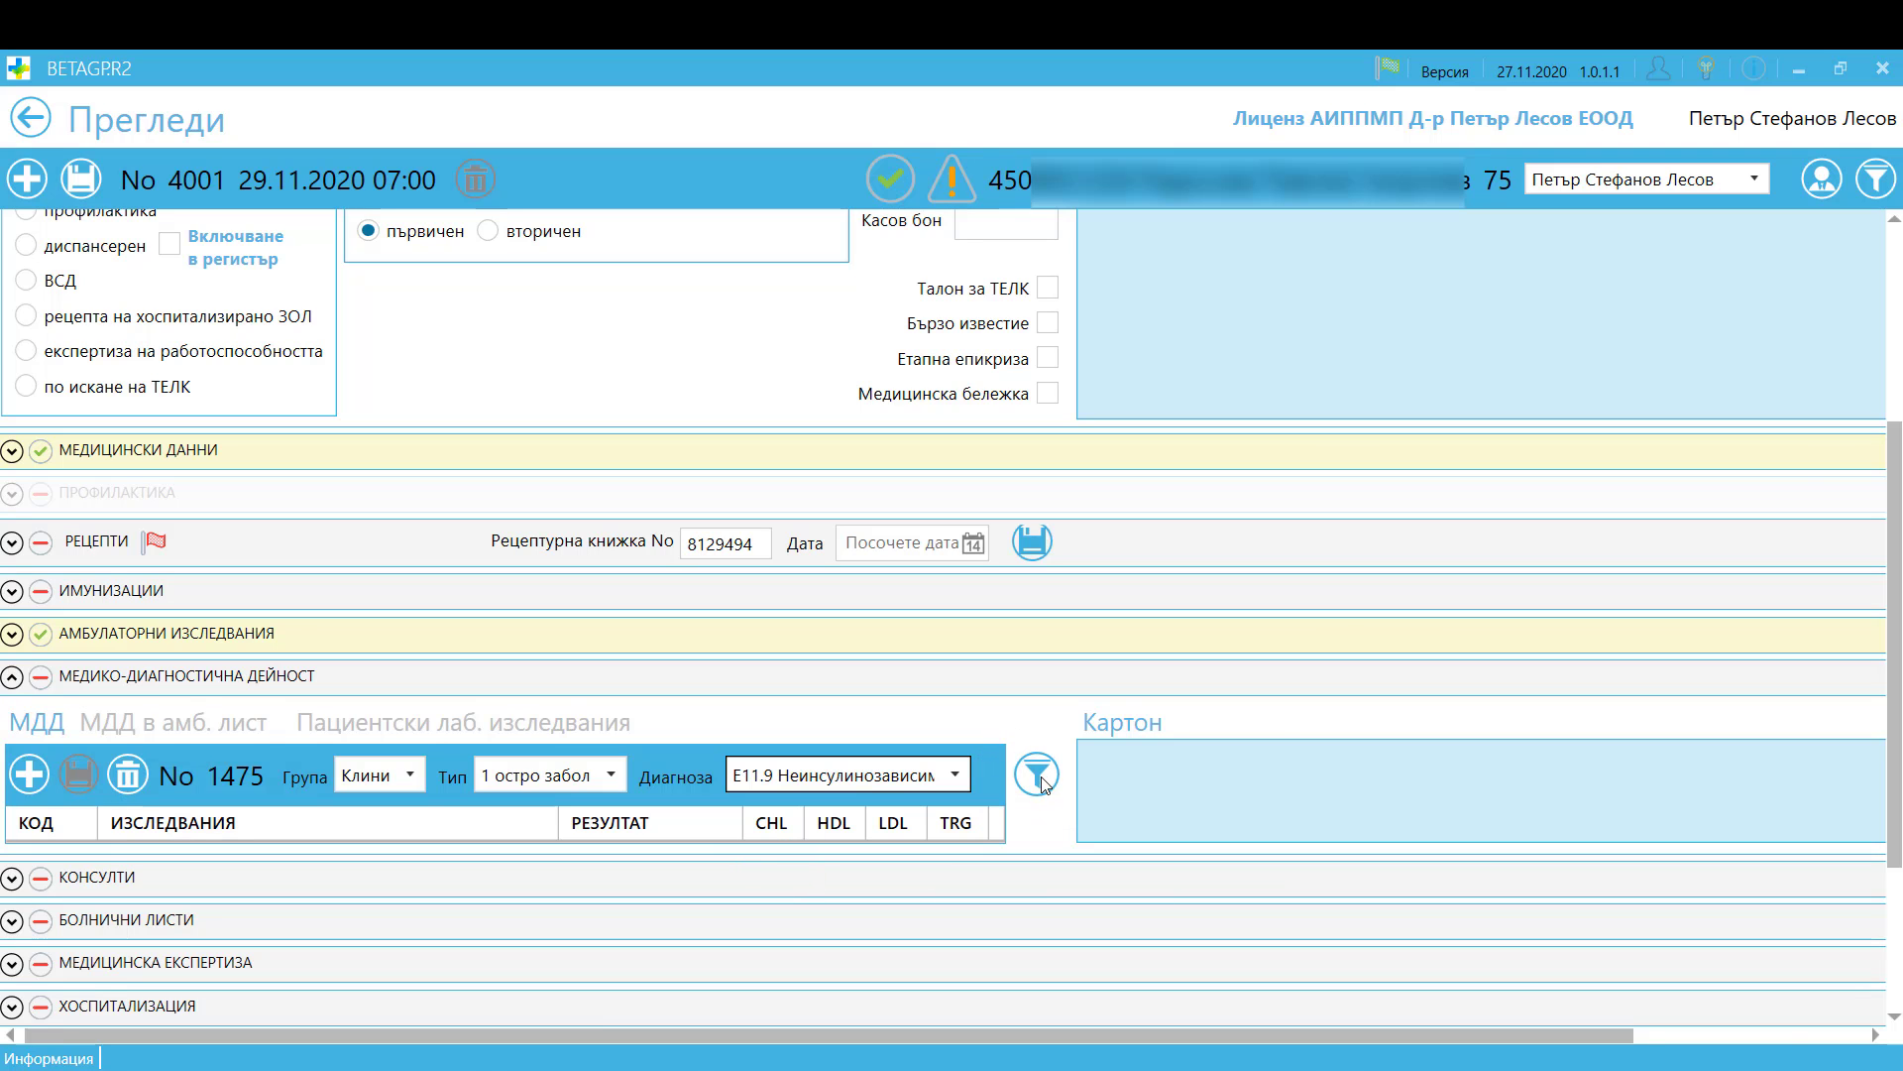
- Add the laboratory tests 01.01 Кръвна картина, 01.03 Скорост на утаяване на еритроцитите, 01.11 Глюкоза and 01.12 Кръвно-захарен профил to the referral
click(1039, 773)
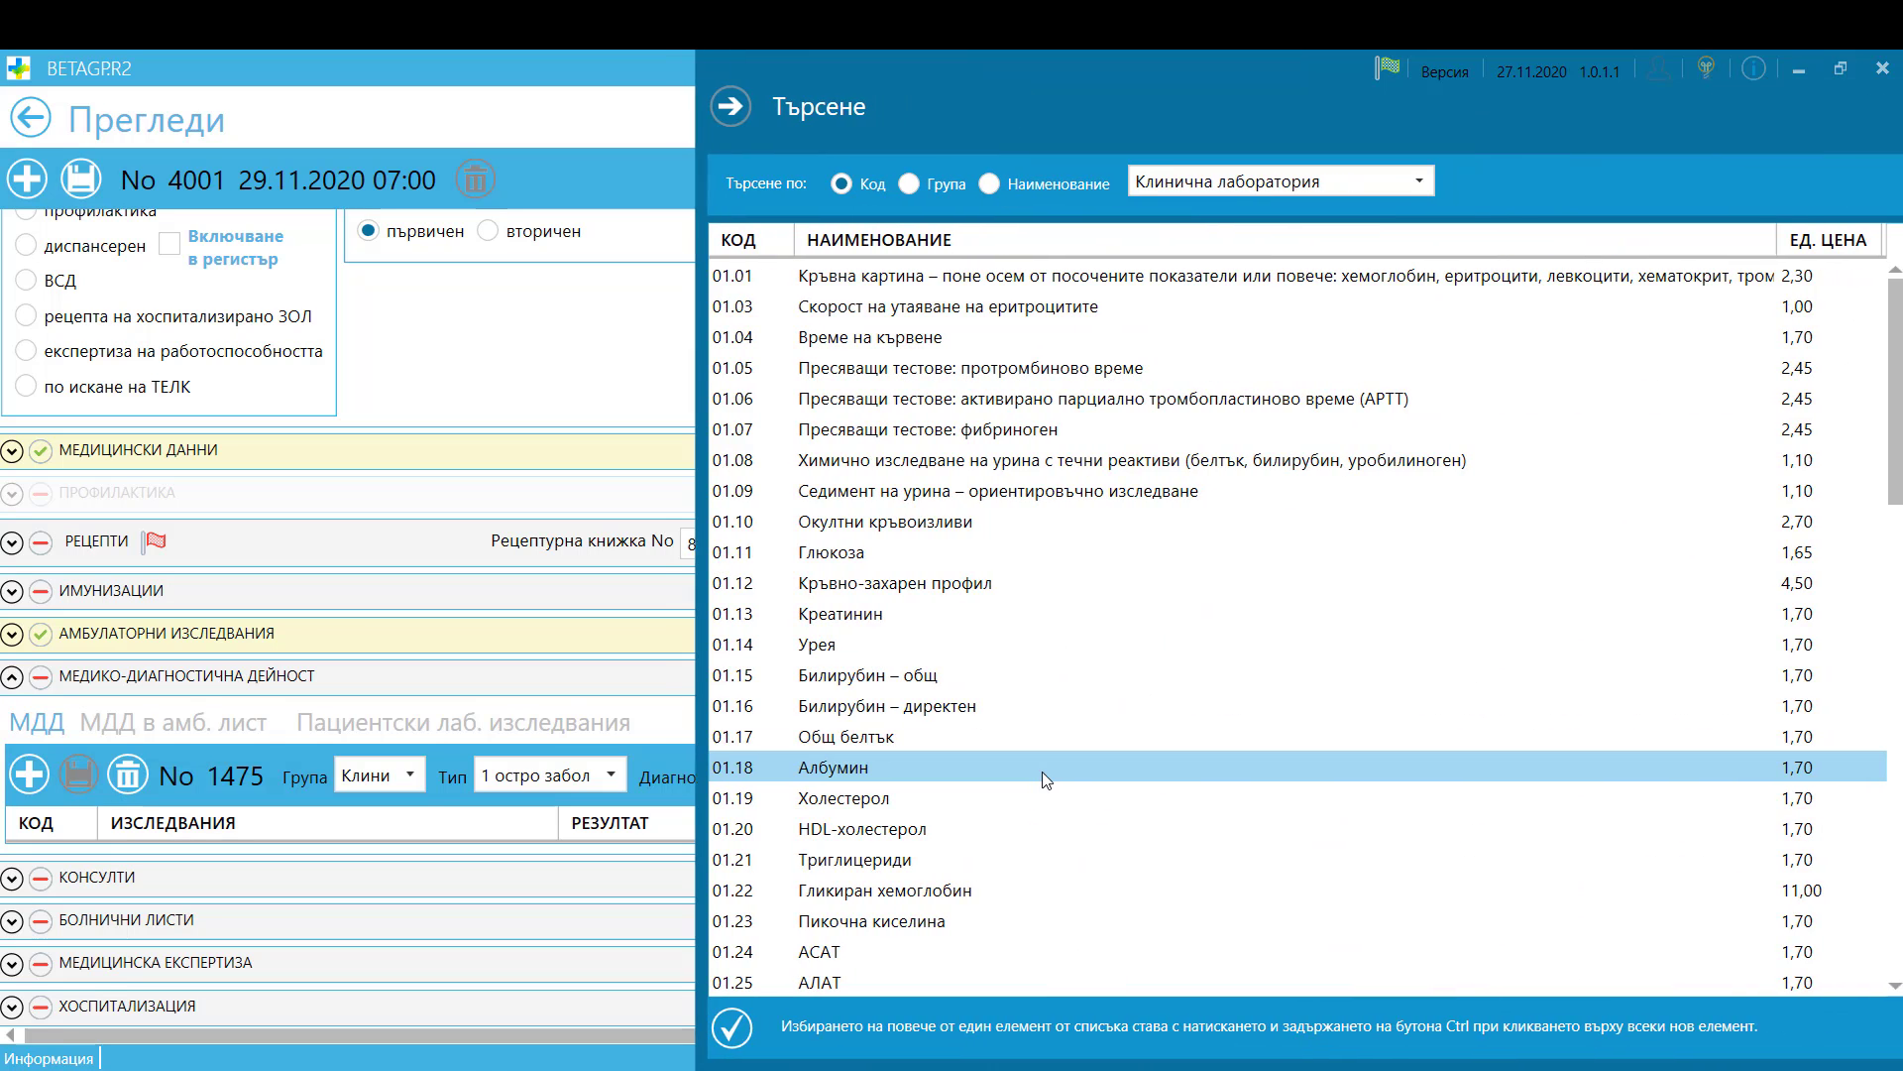
click(828, 282)
ctrl+click(823, 306)
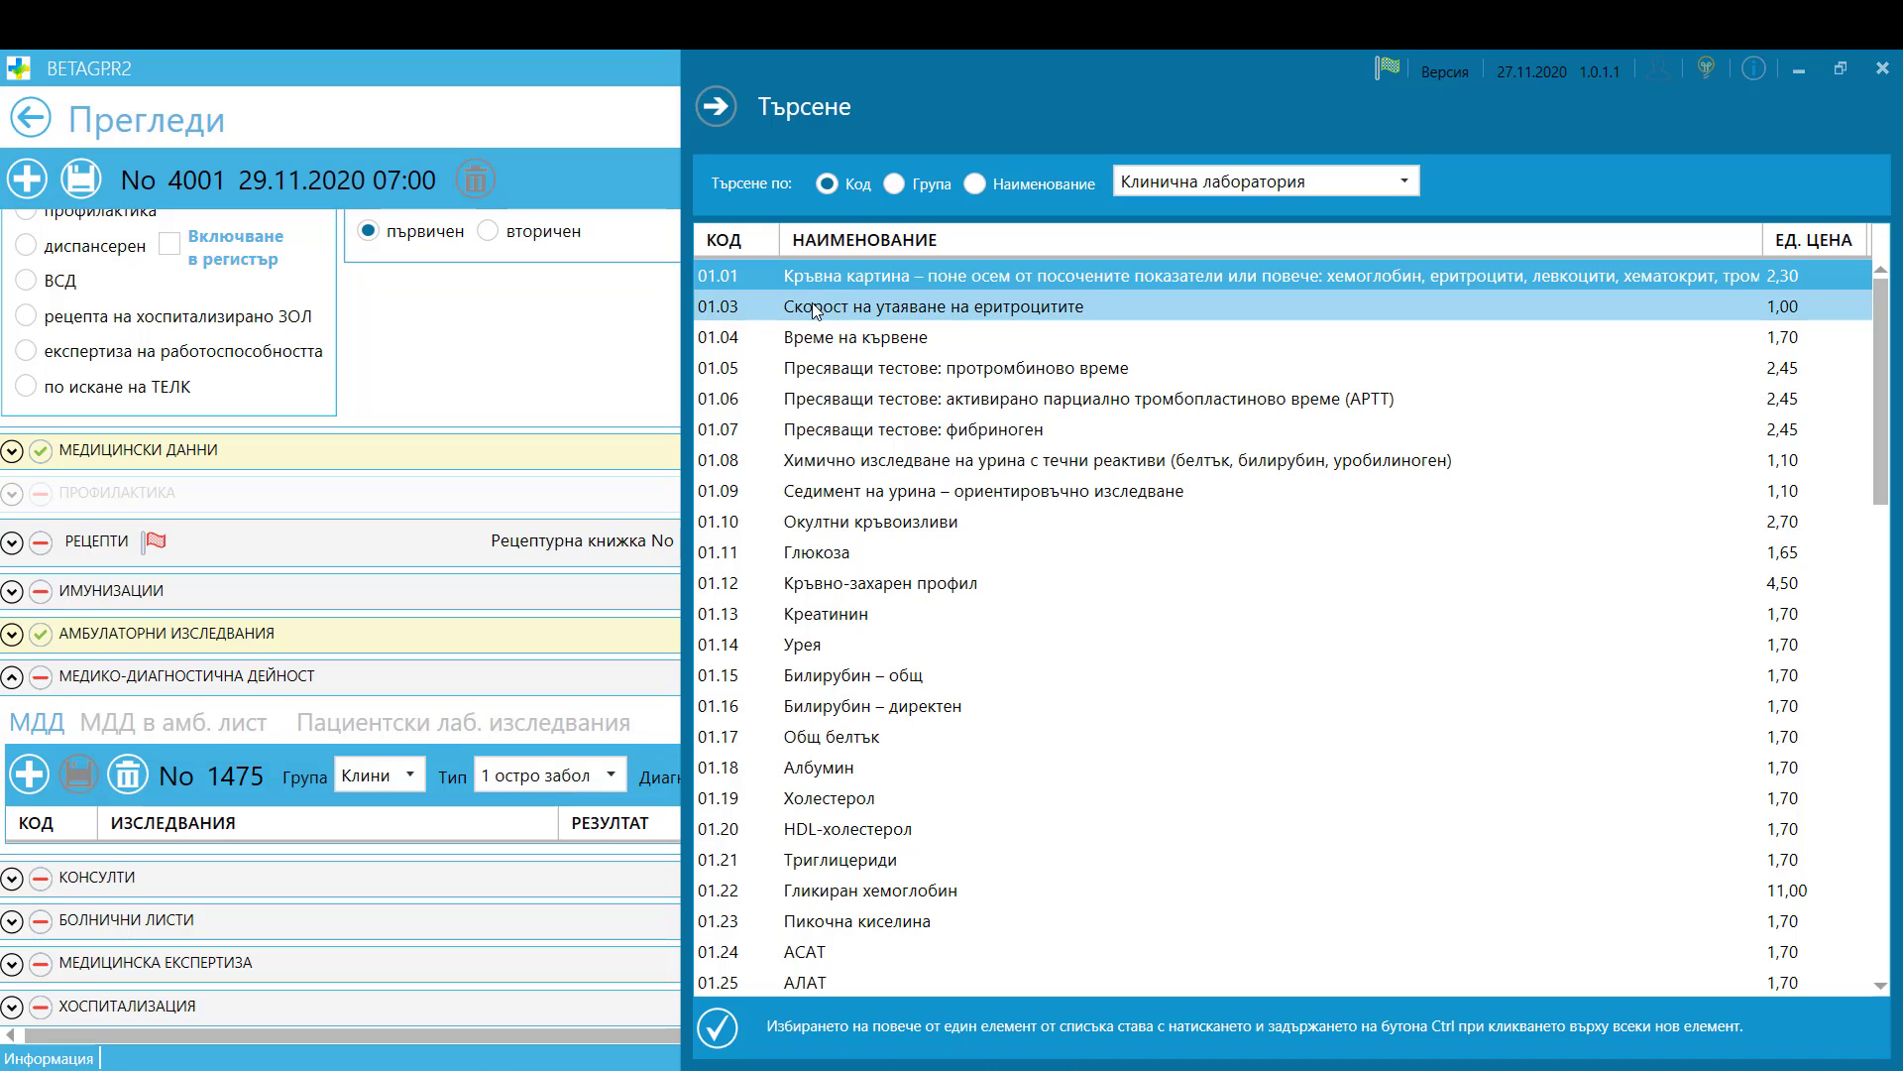
ctrl+click(823, 552)
ctrl+click(829, 585)
click(718, 1028)
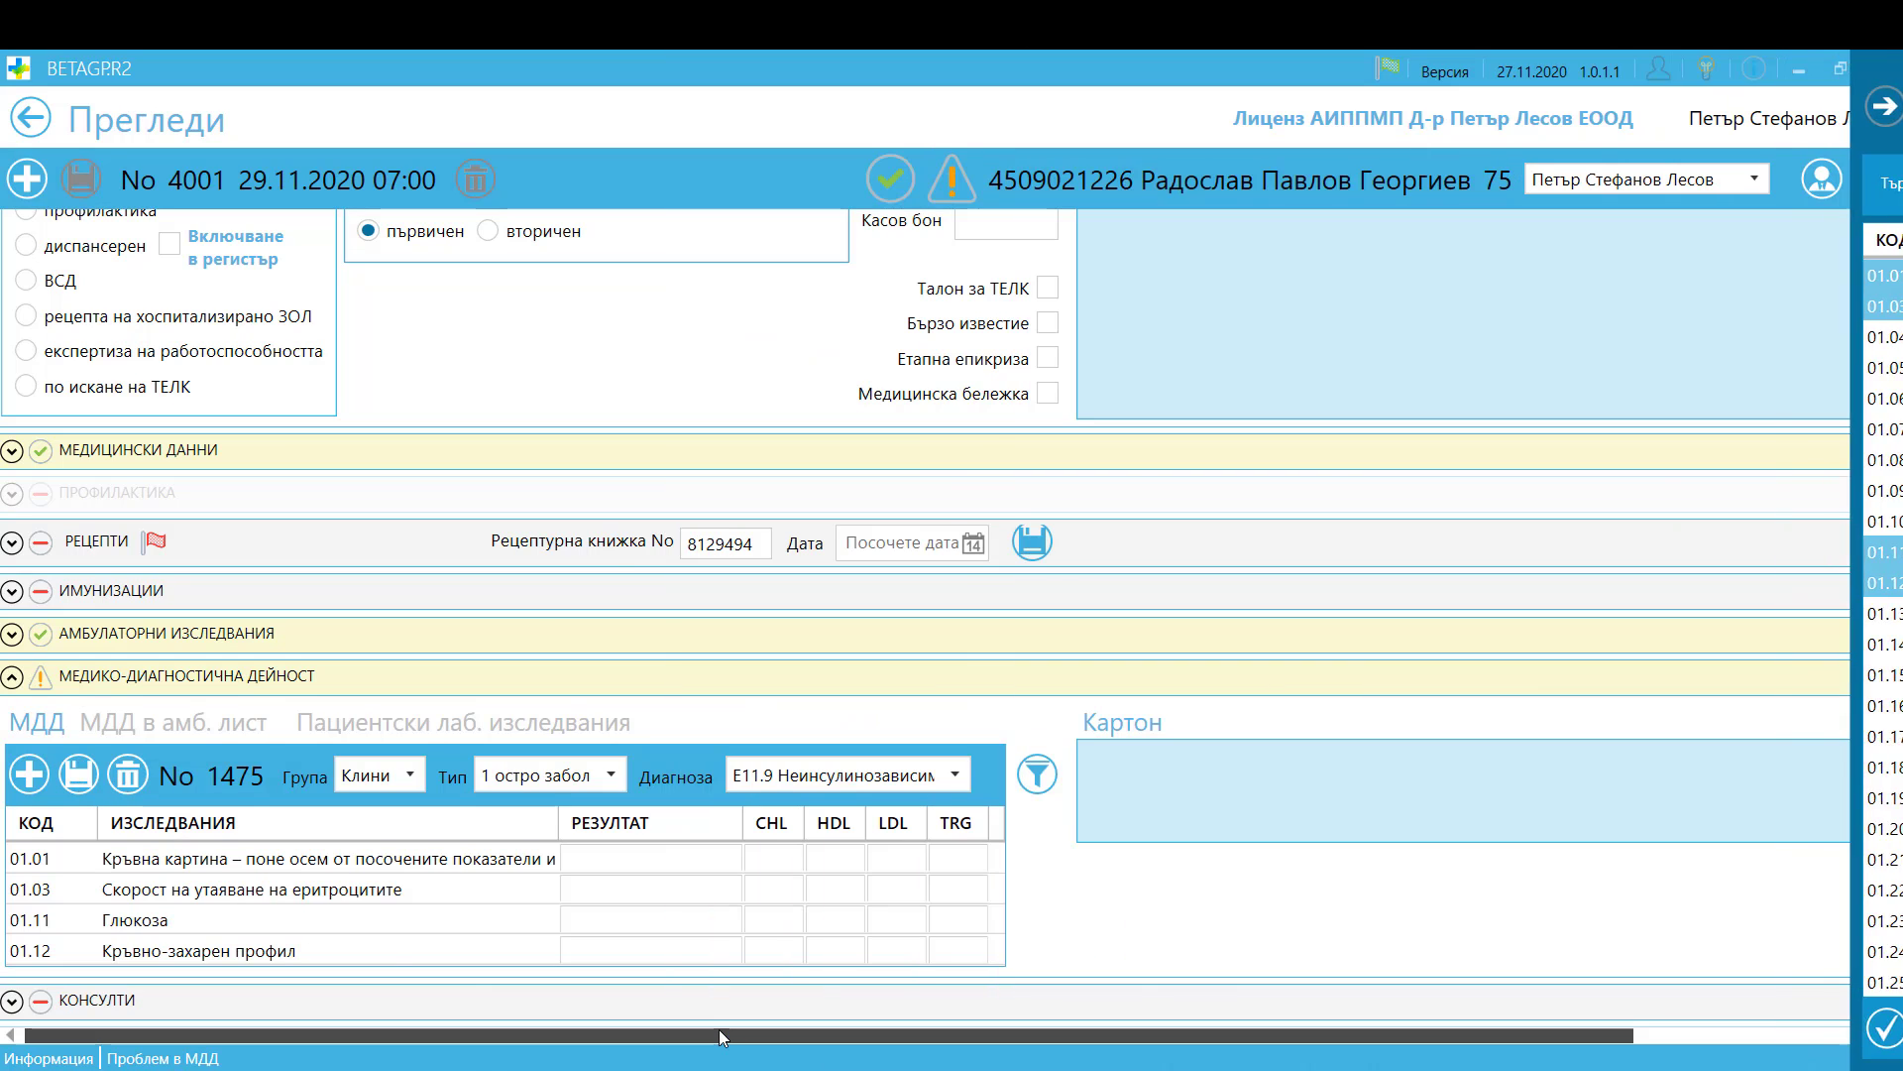
- Save the laboratory referral with its result fields left empty and check it in the МДД в амб. лист list
click(620, 858)
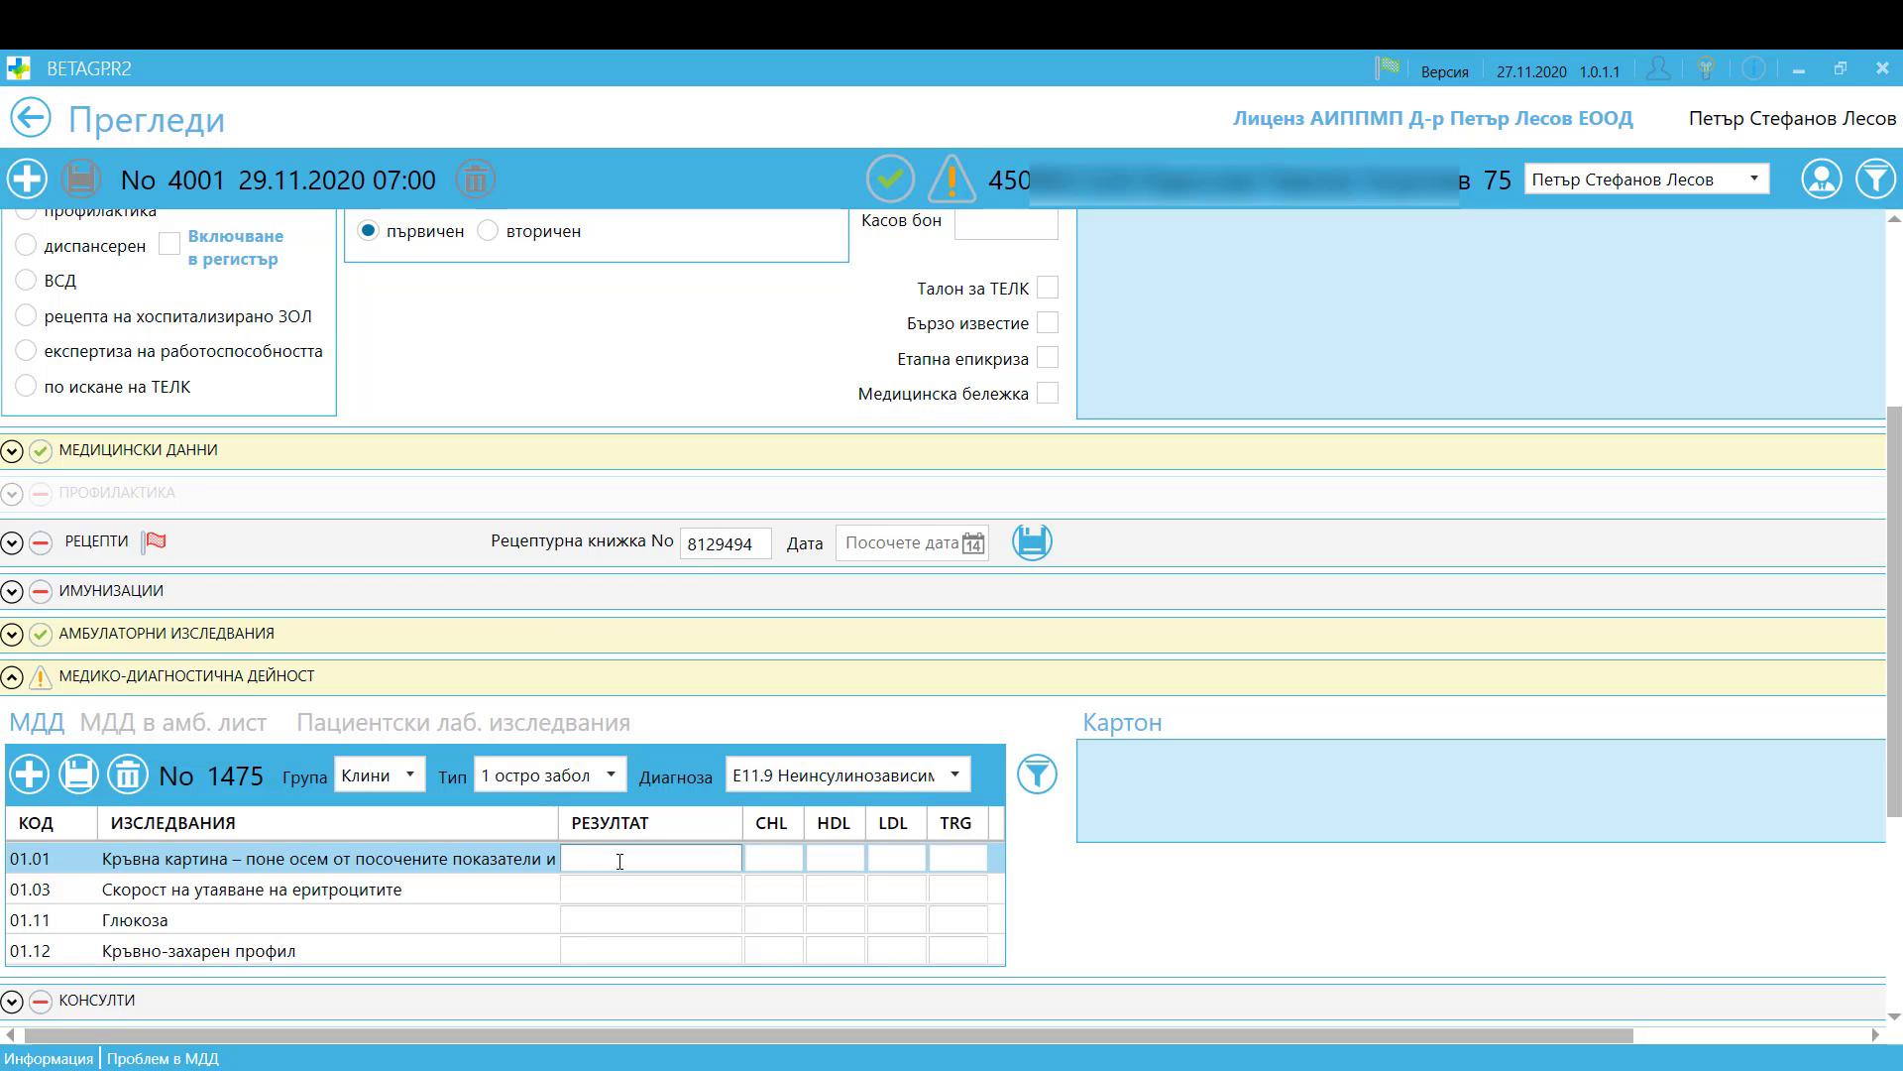
click(612, 888)
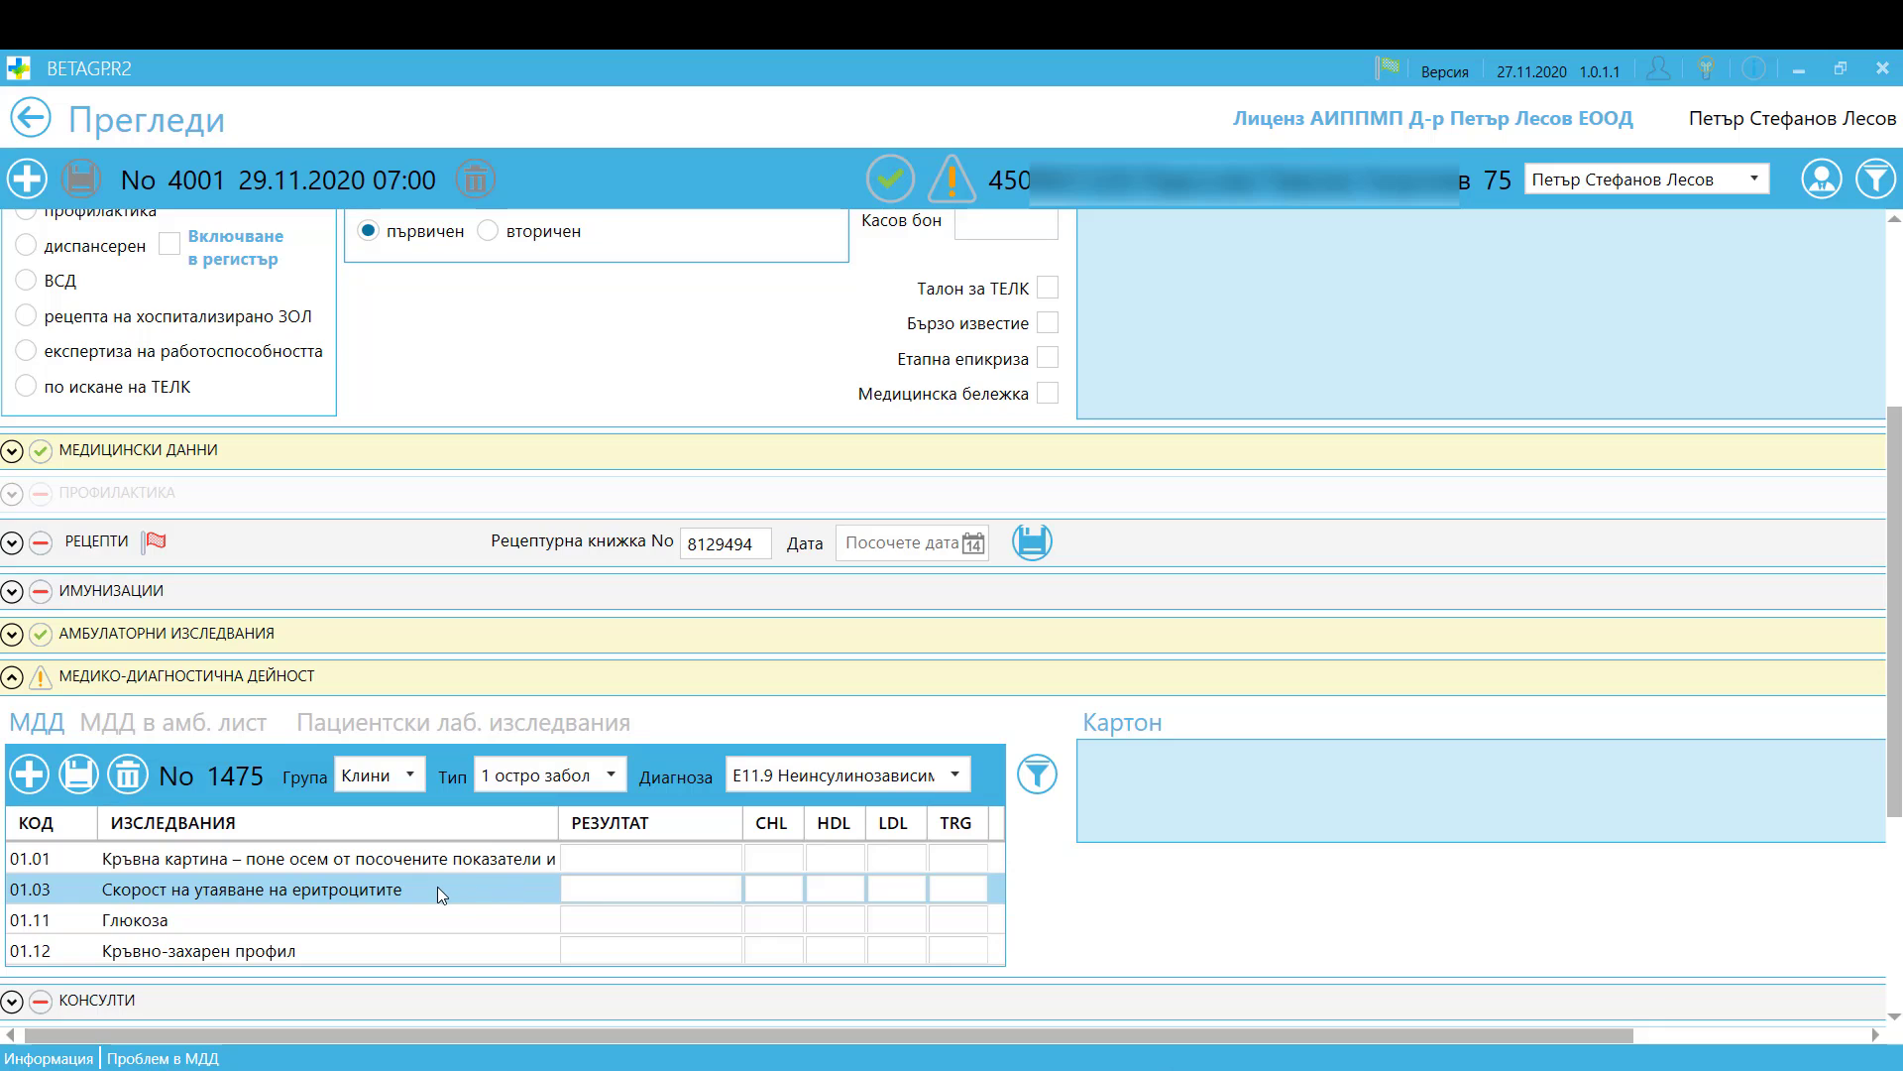
click(79, 774)
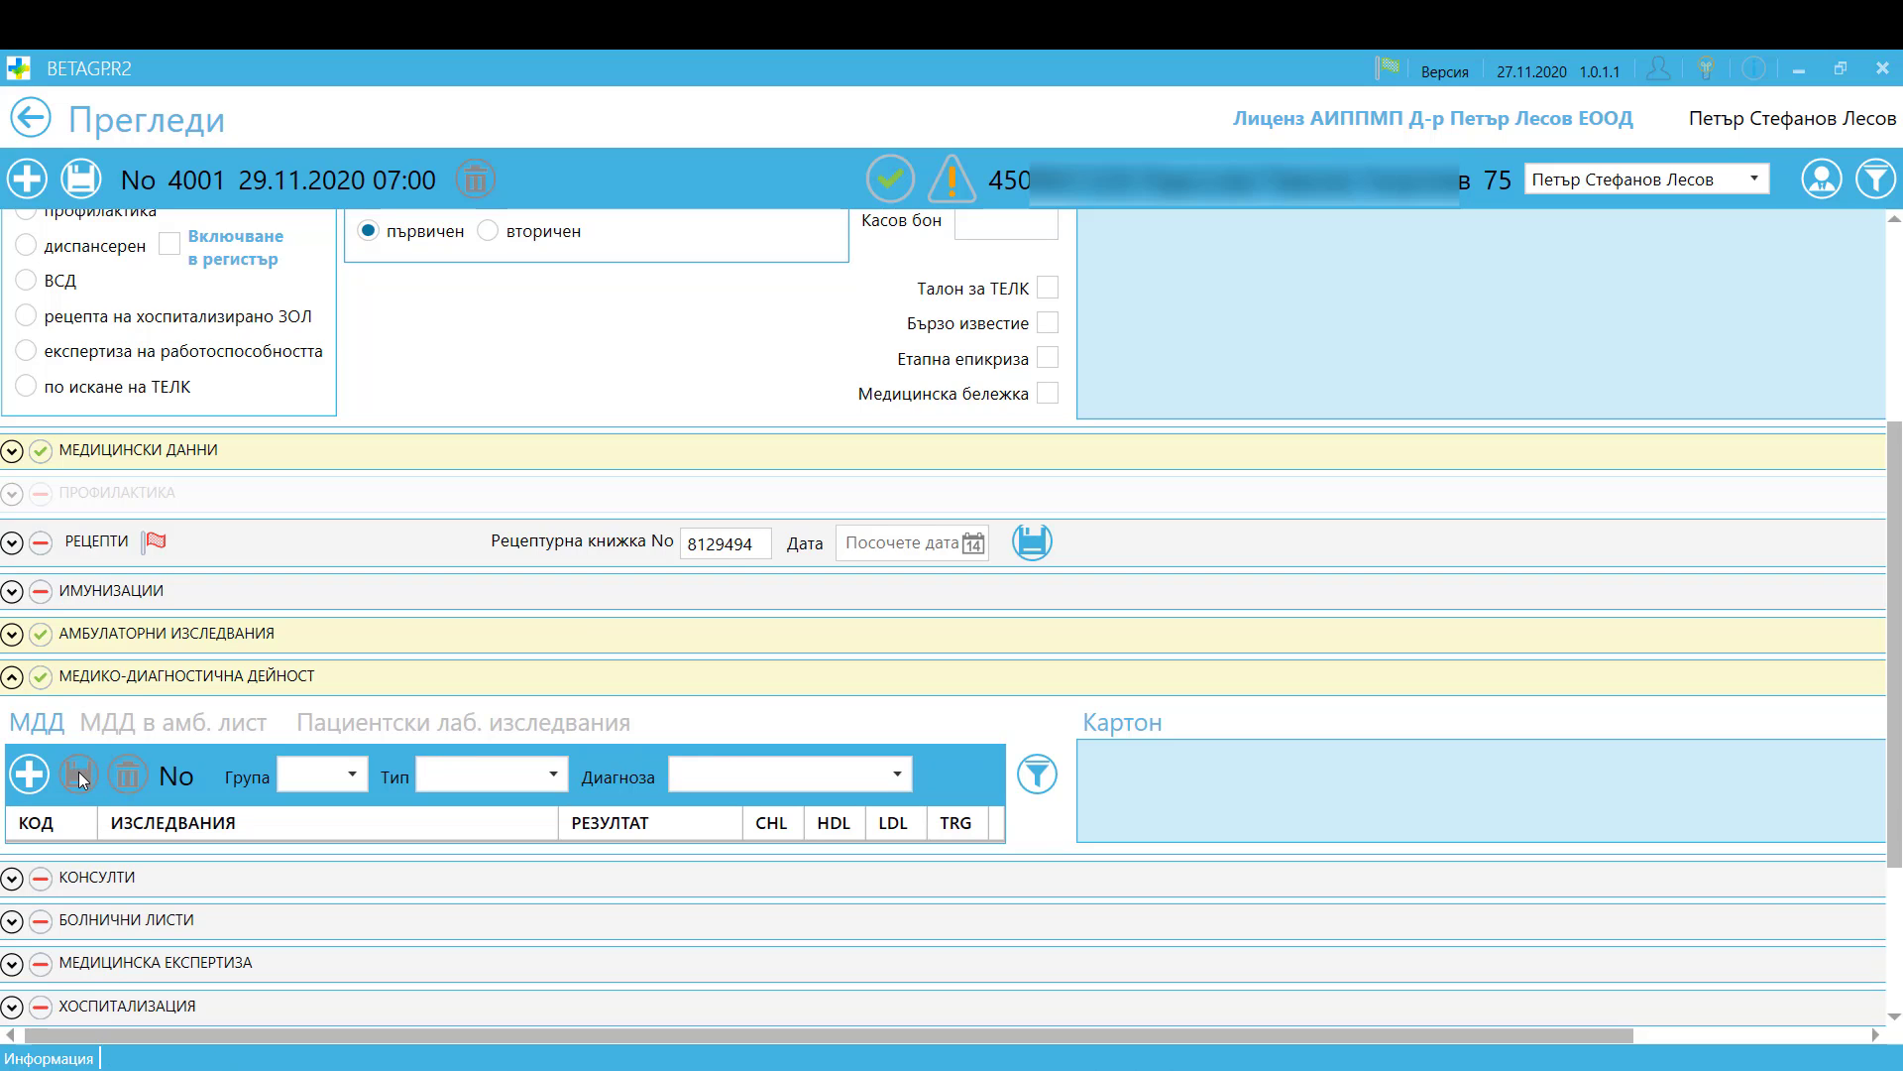
click(147, 729)
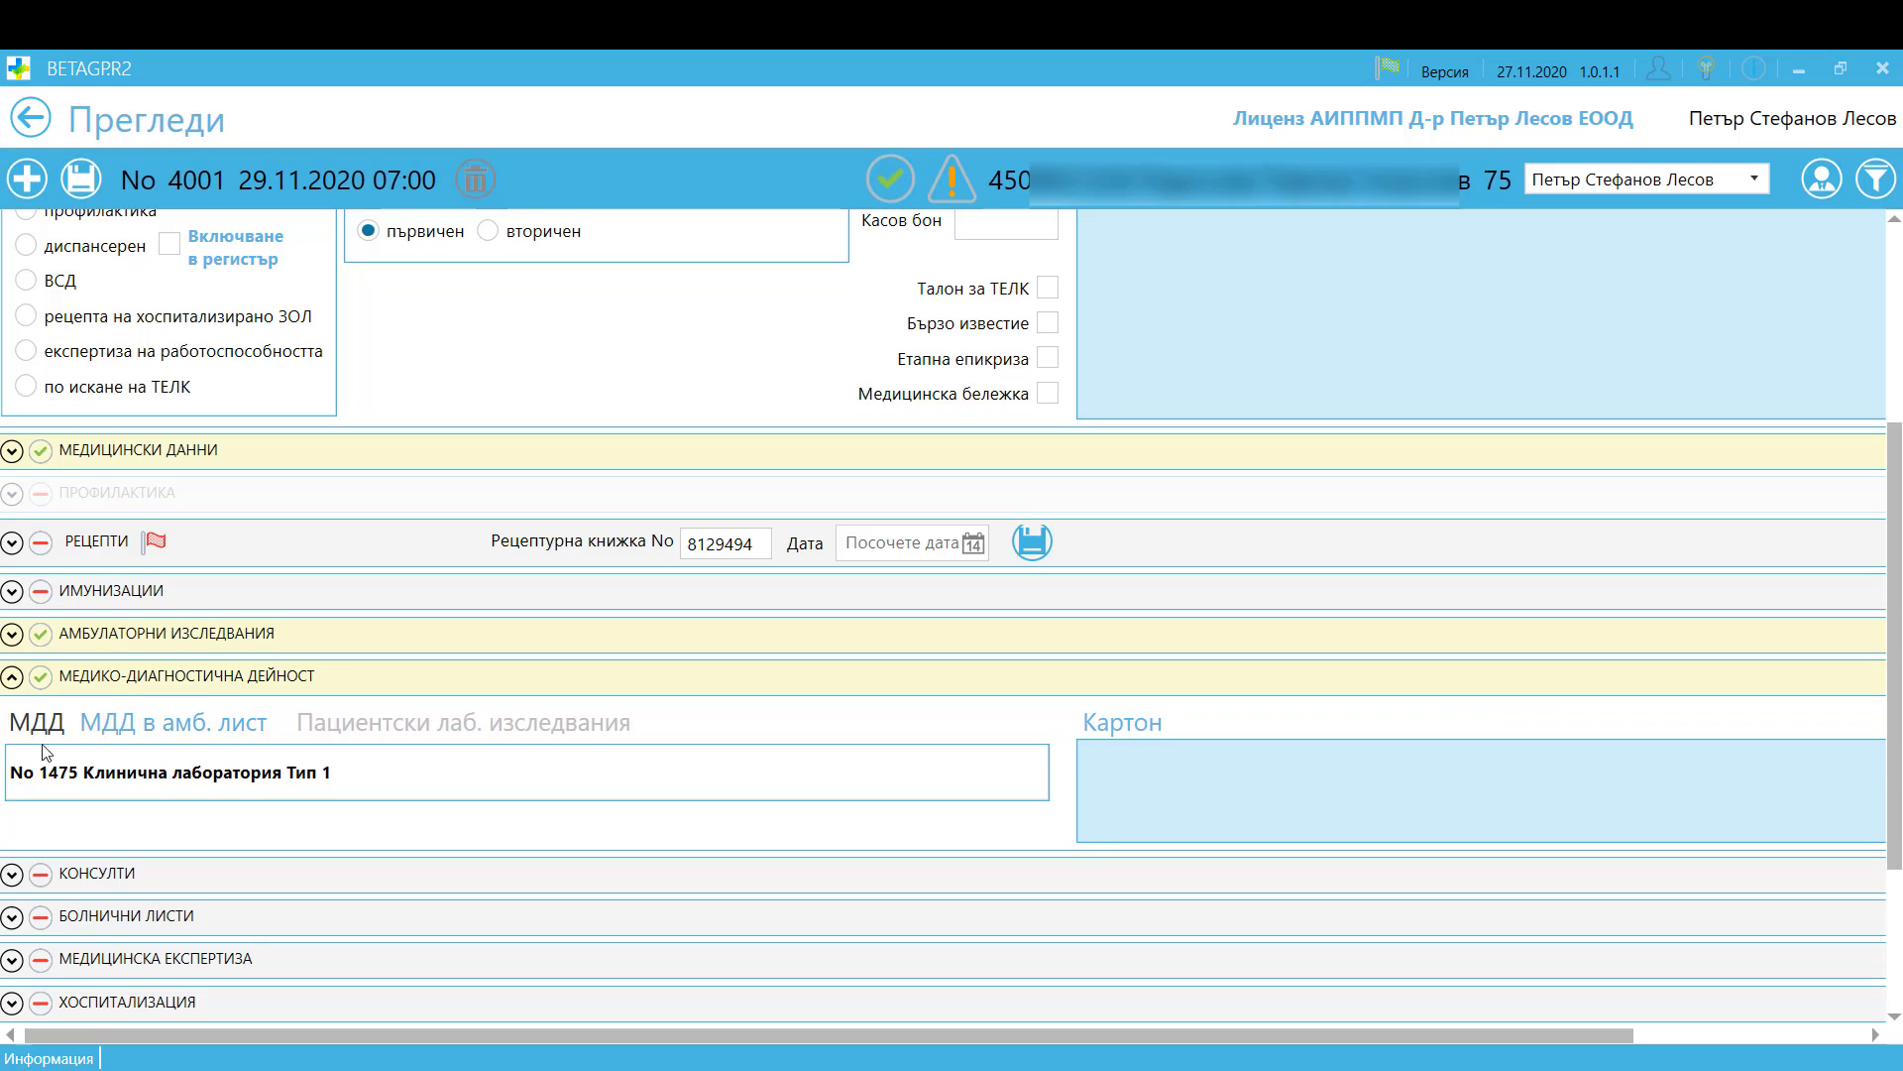
click(179, 788)
click(33, 731)
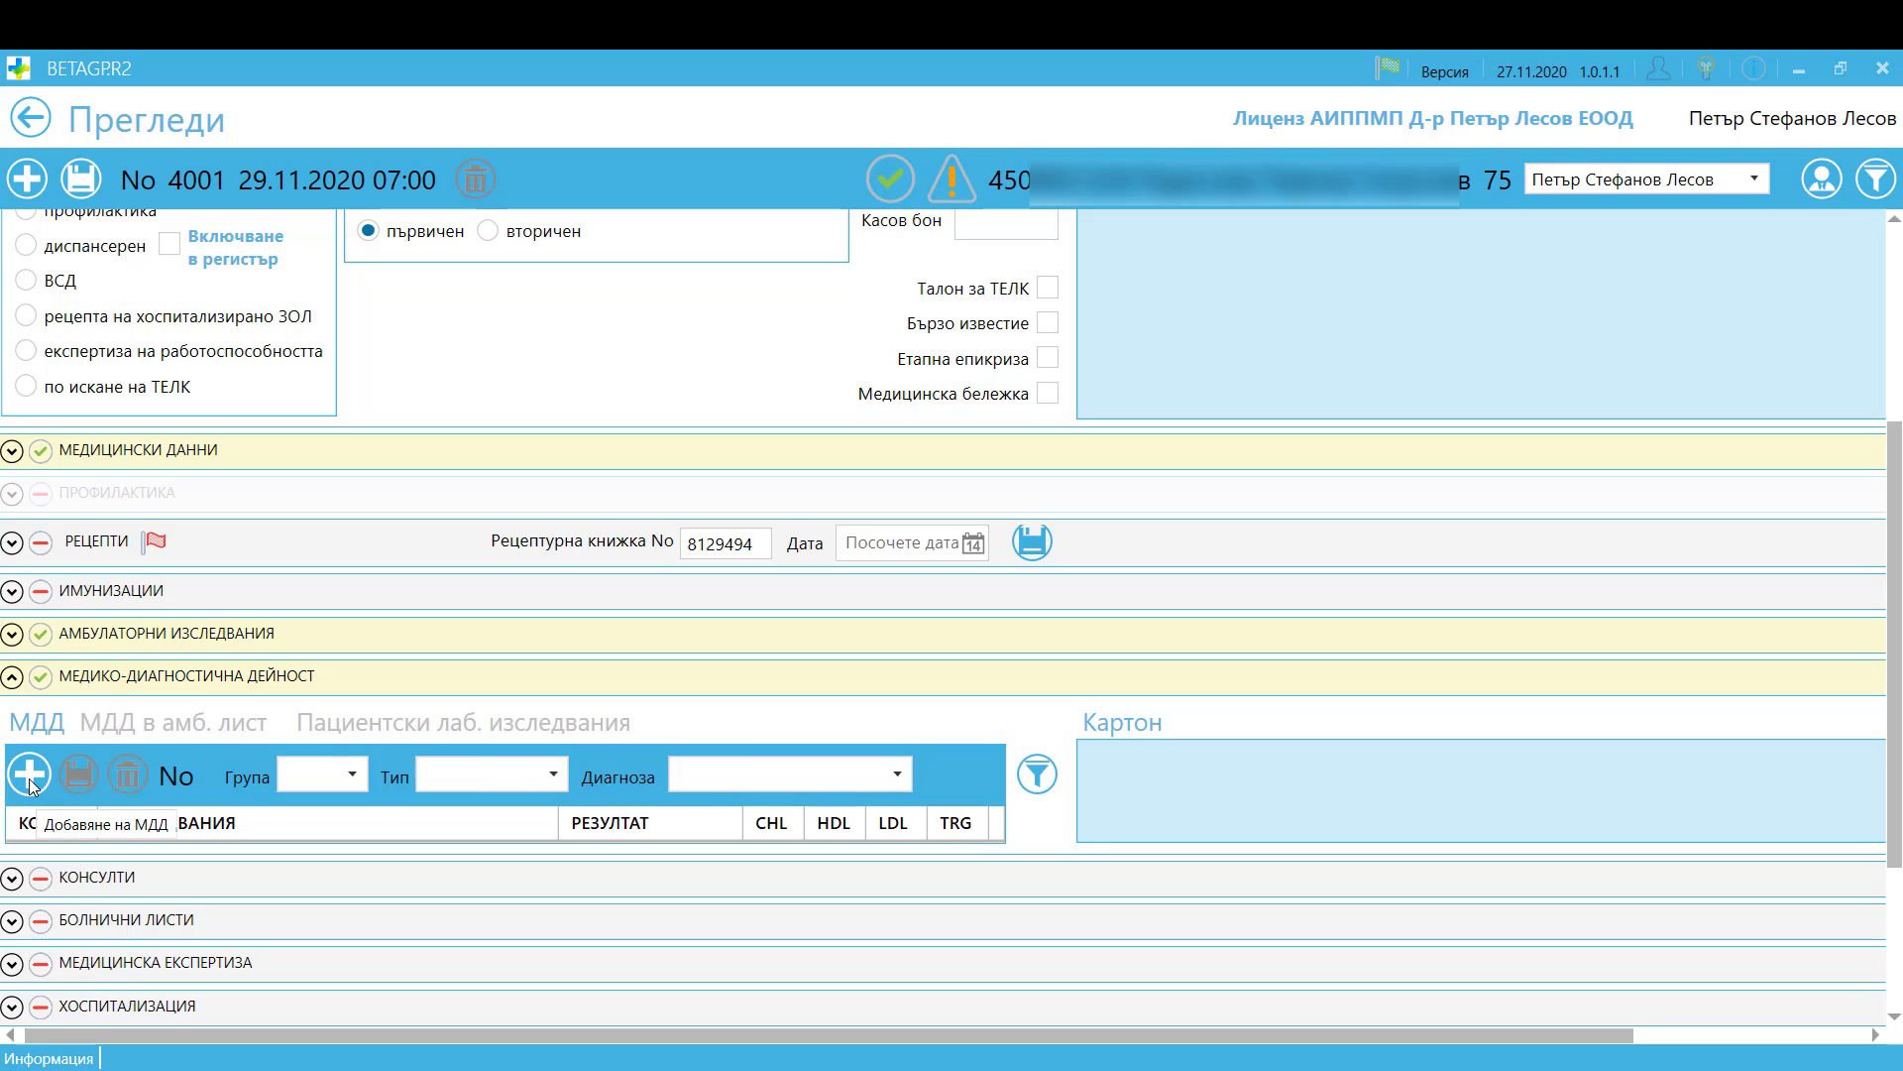
- Create and save a second referral in the group Образна диагностика with the test 06.30 Рентгенография на гръден кош и бял дроб
click(29, 774)
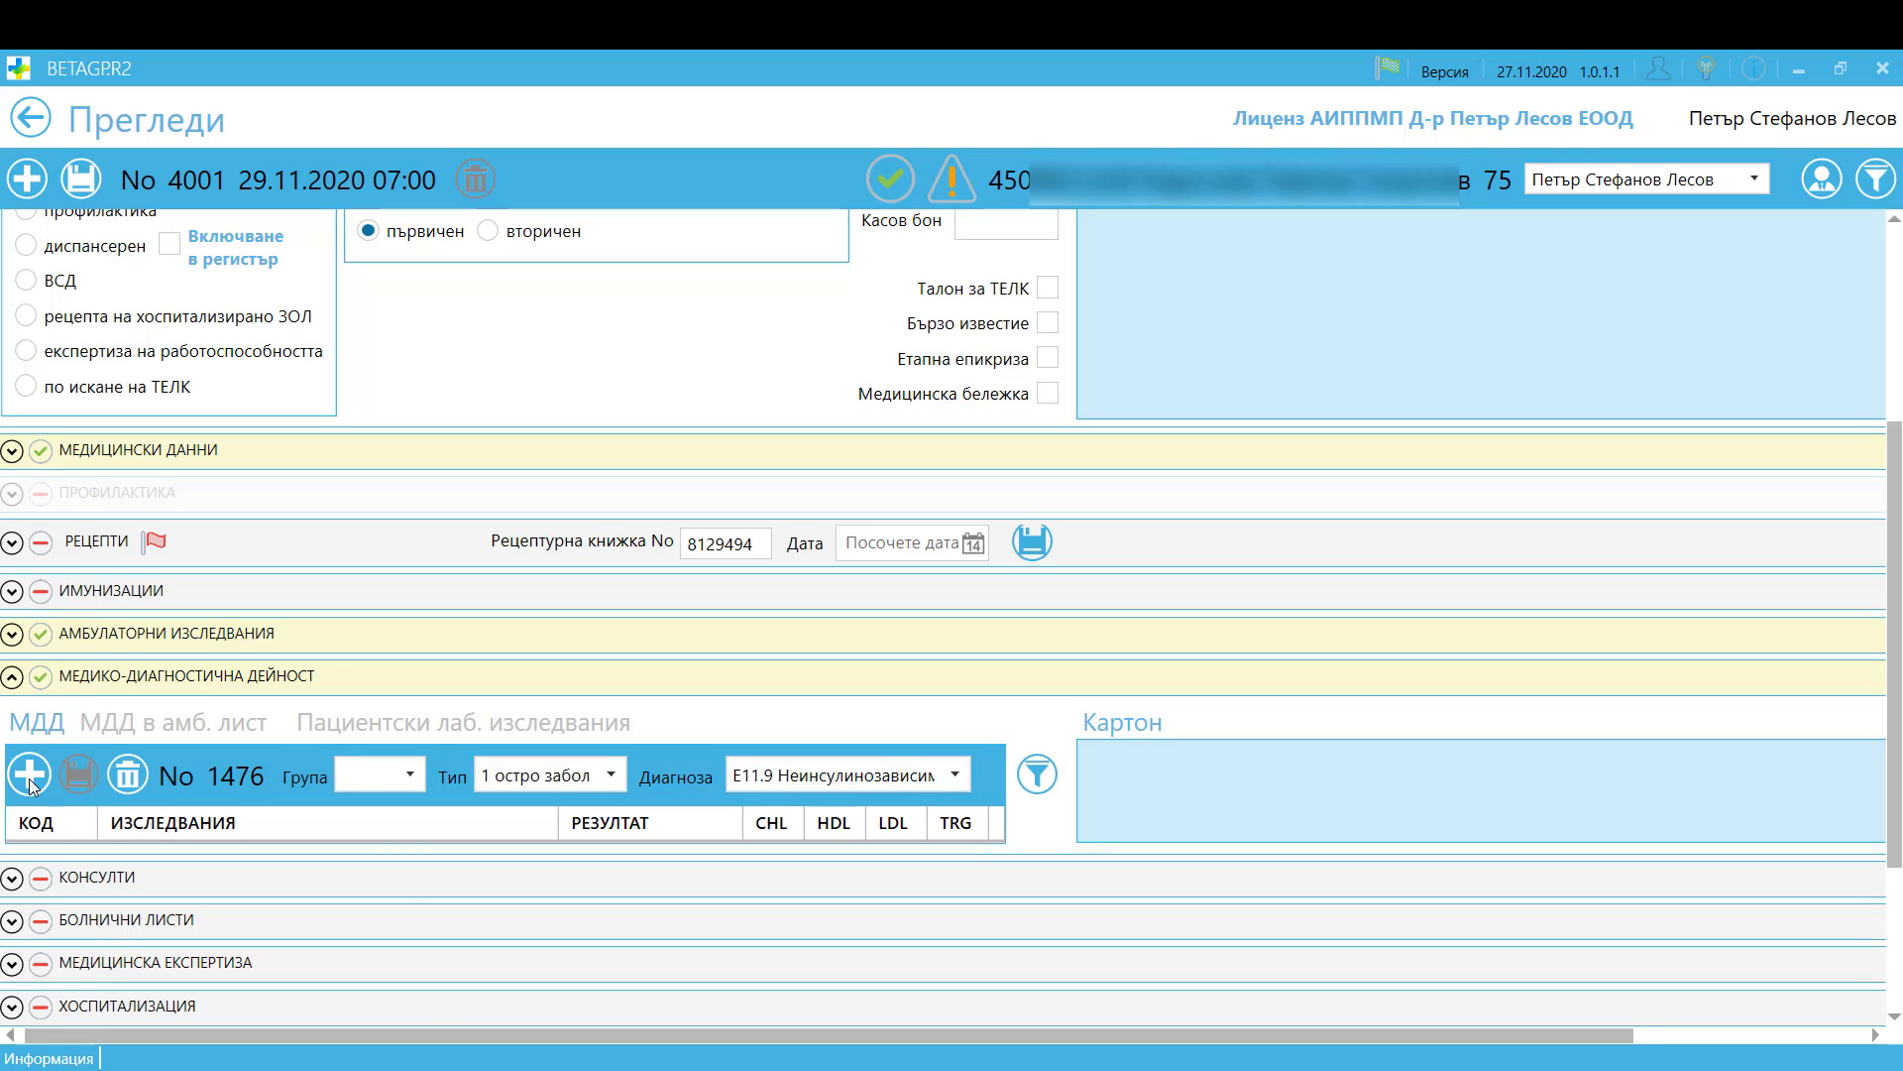
click(408, 778)
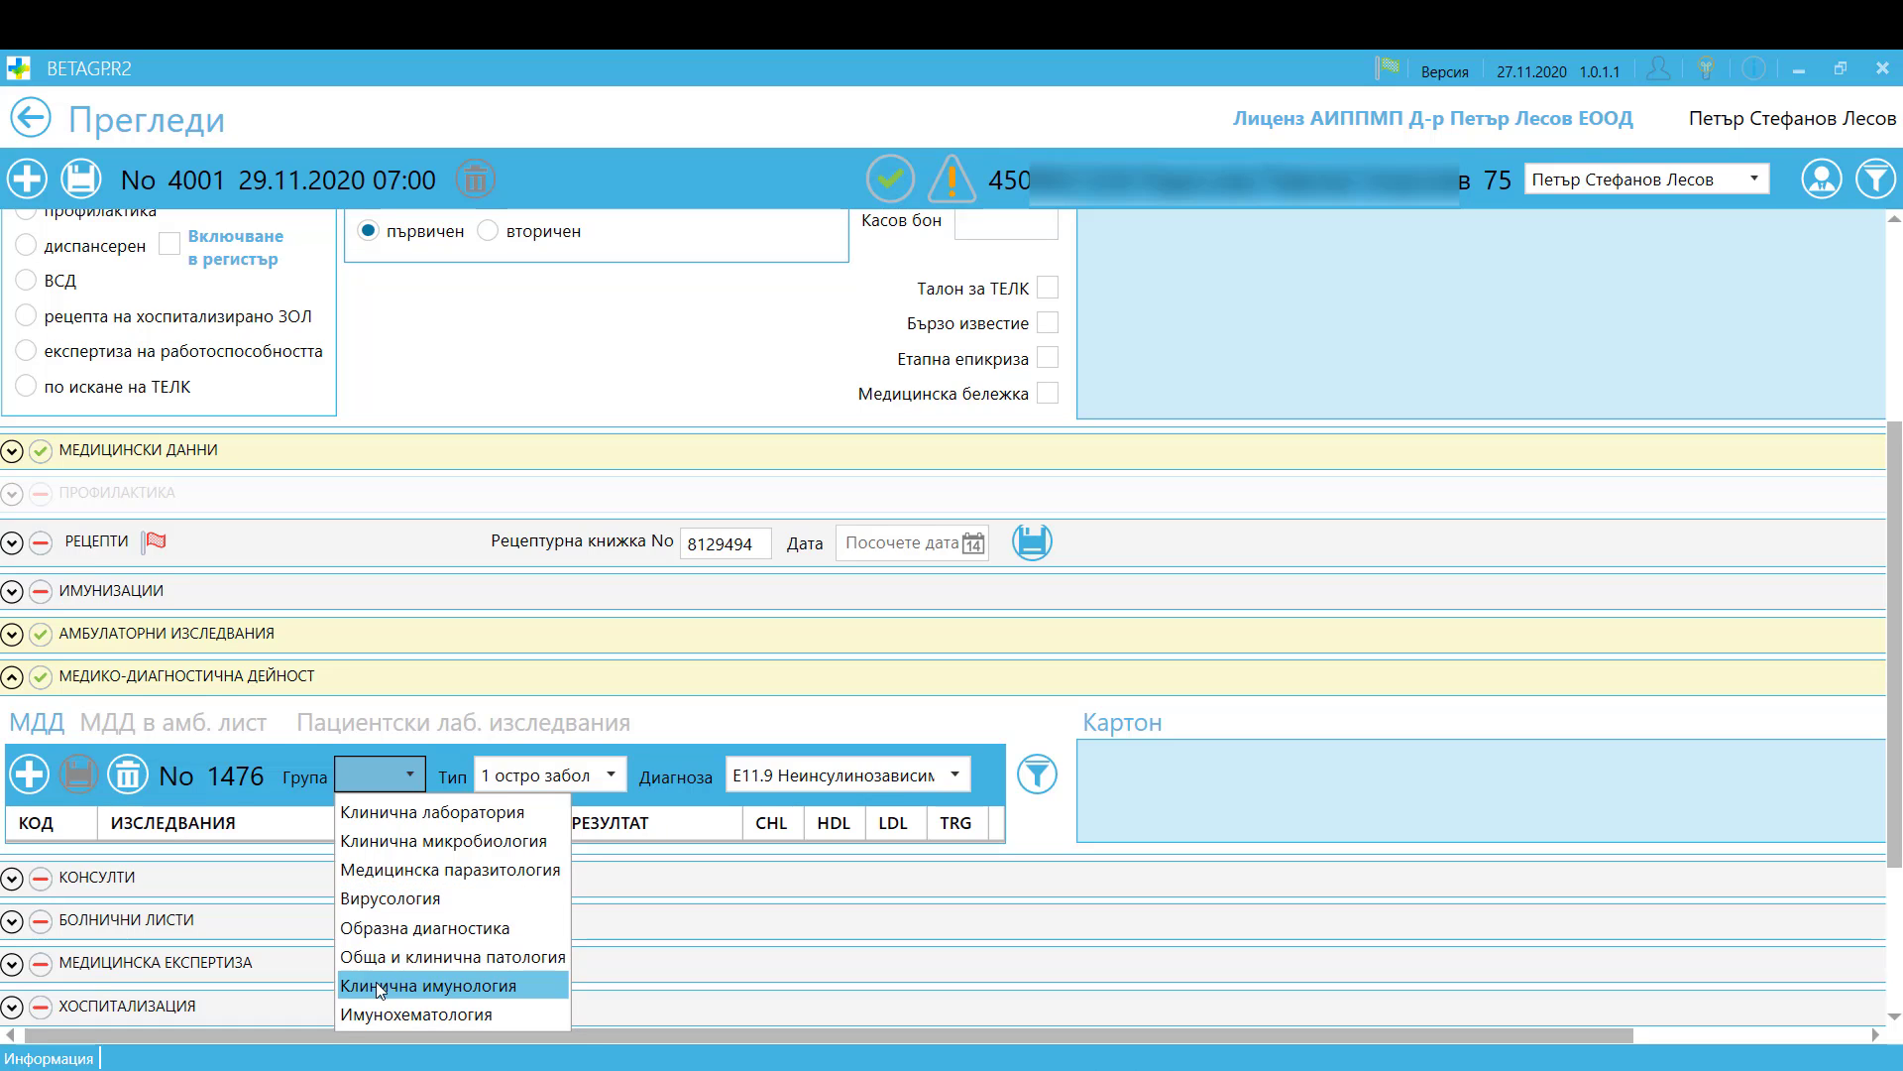
click(385, 944)
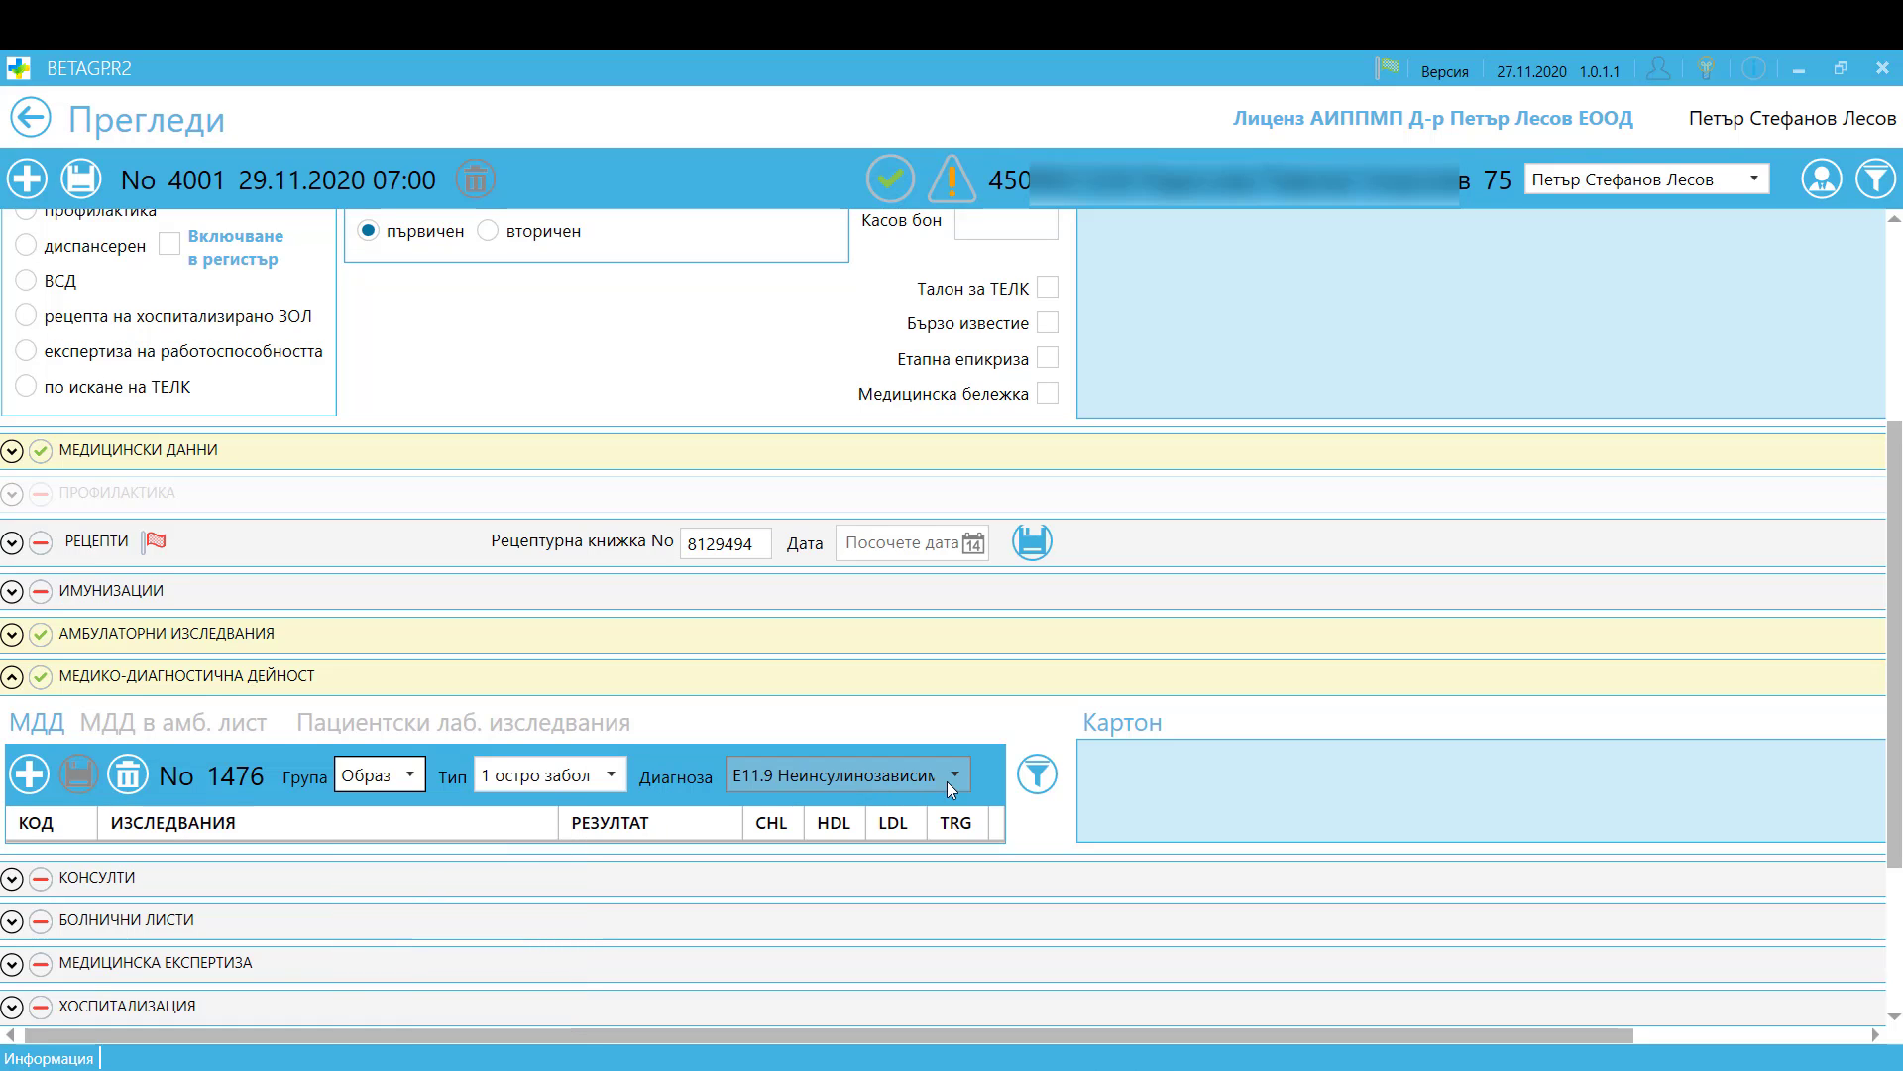
click(1033, 779)
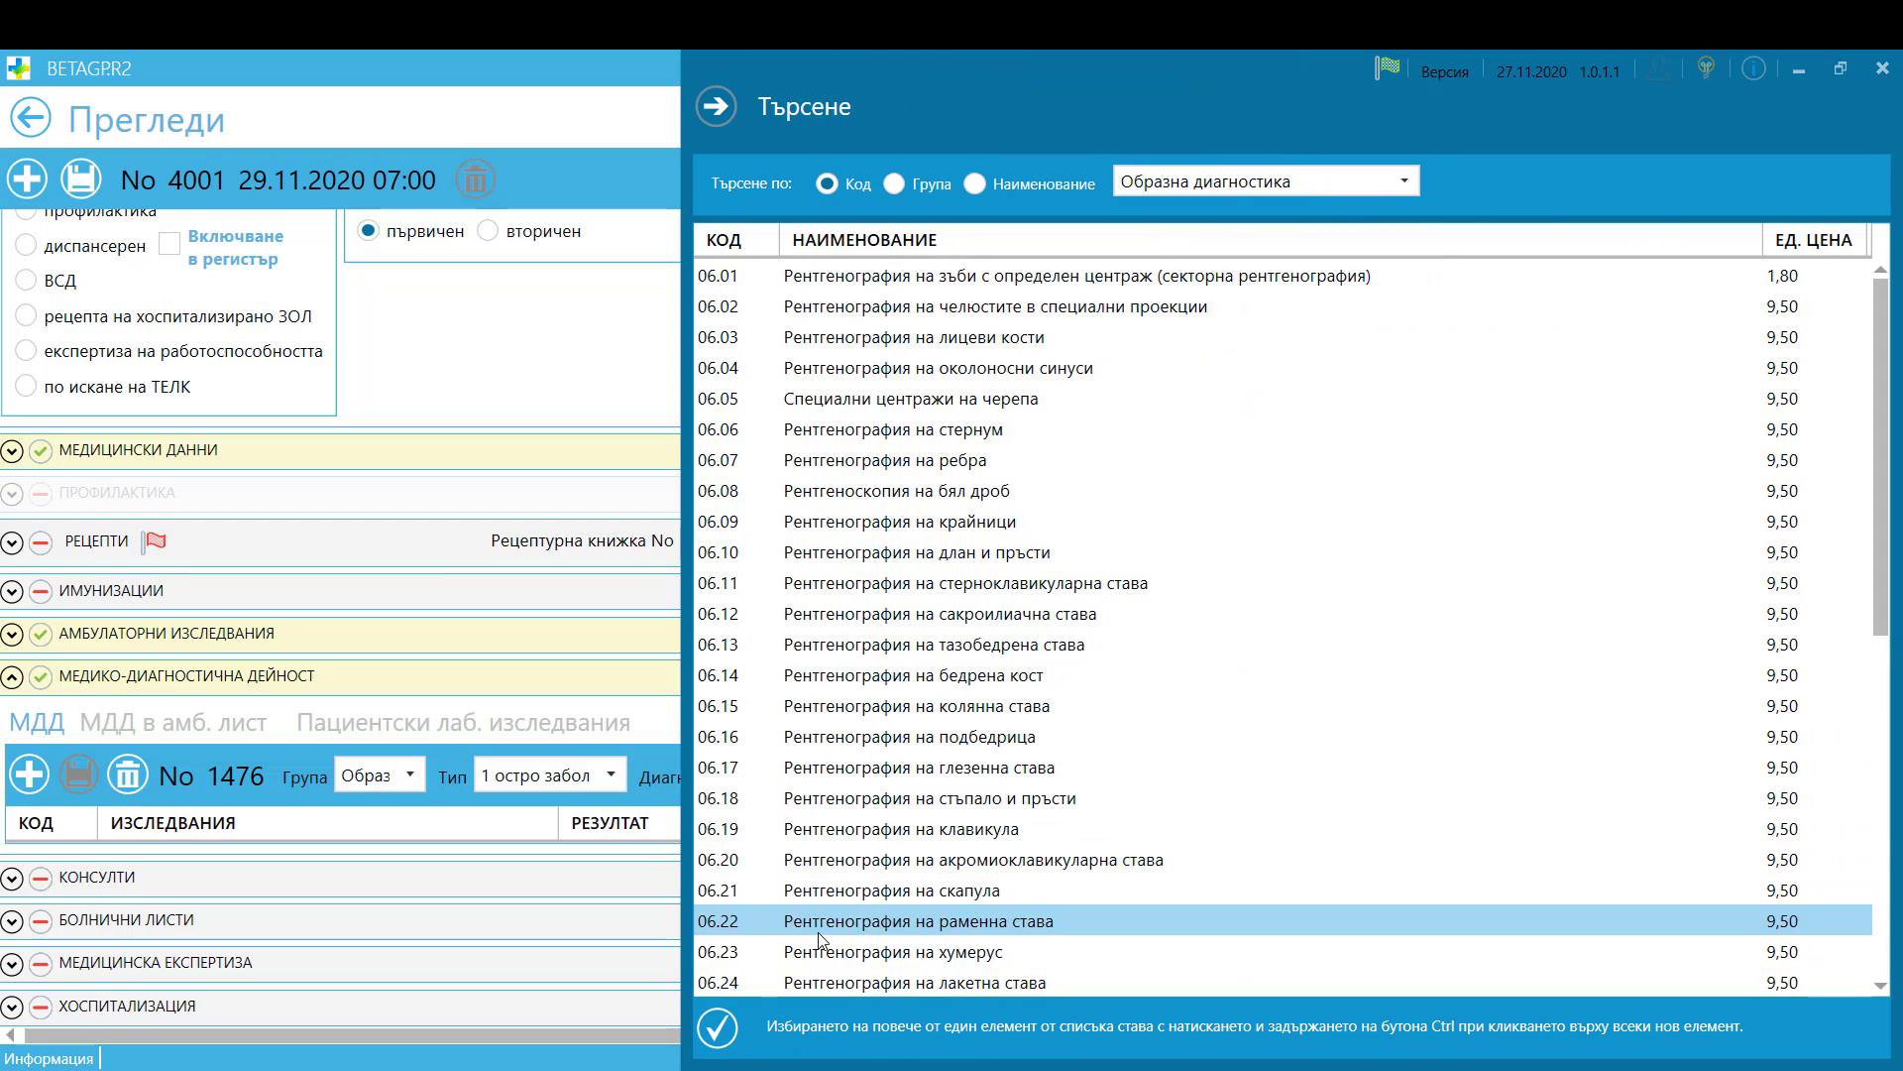
scroll(819, 897, down, 4)
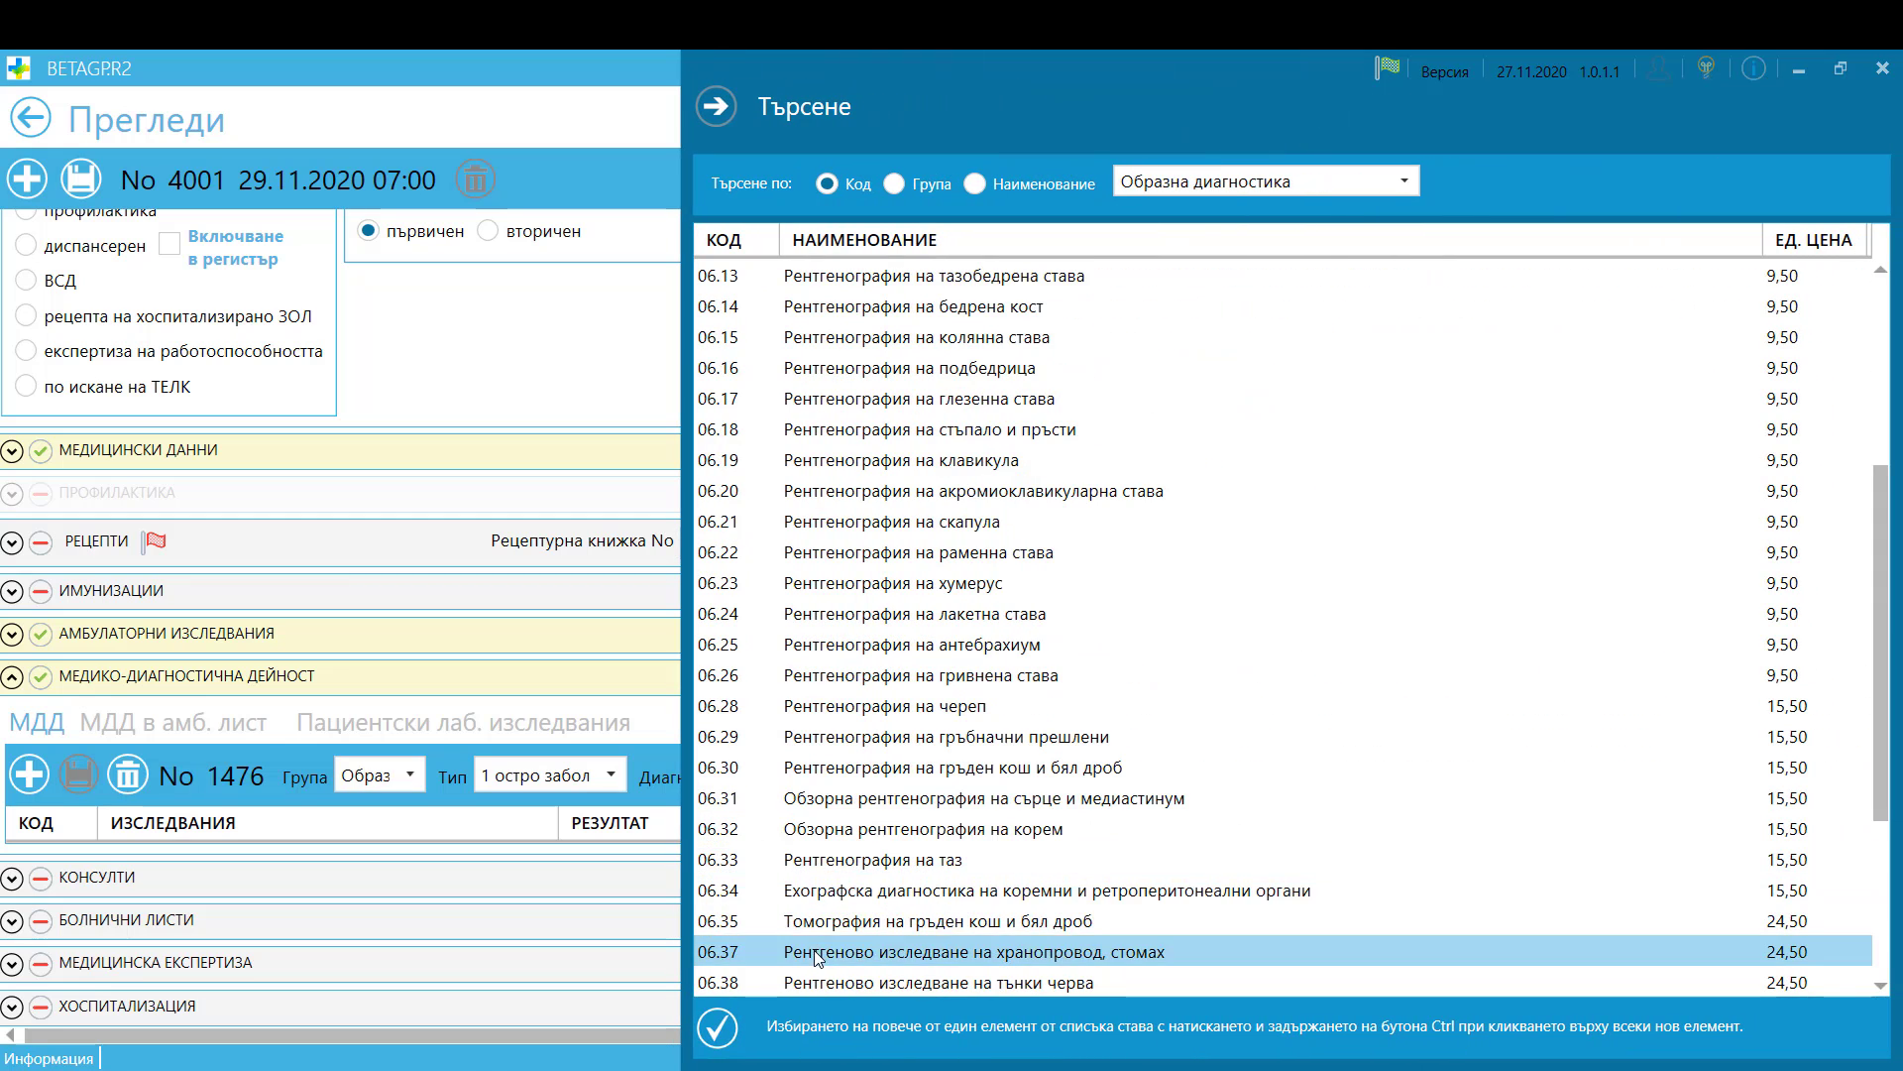
double_click(817, 770)
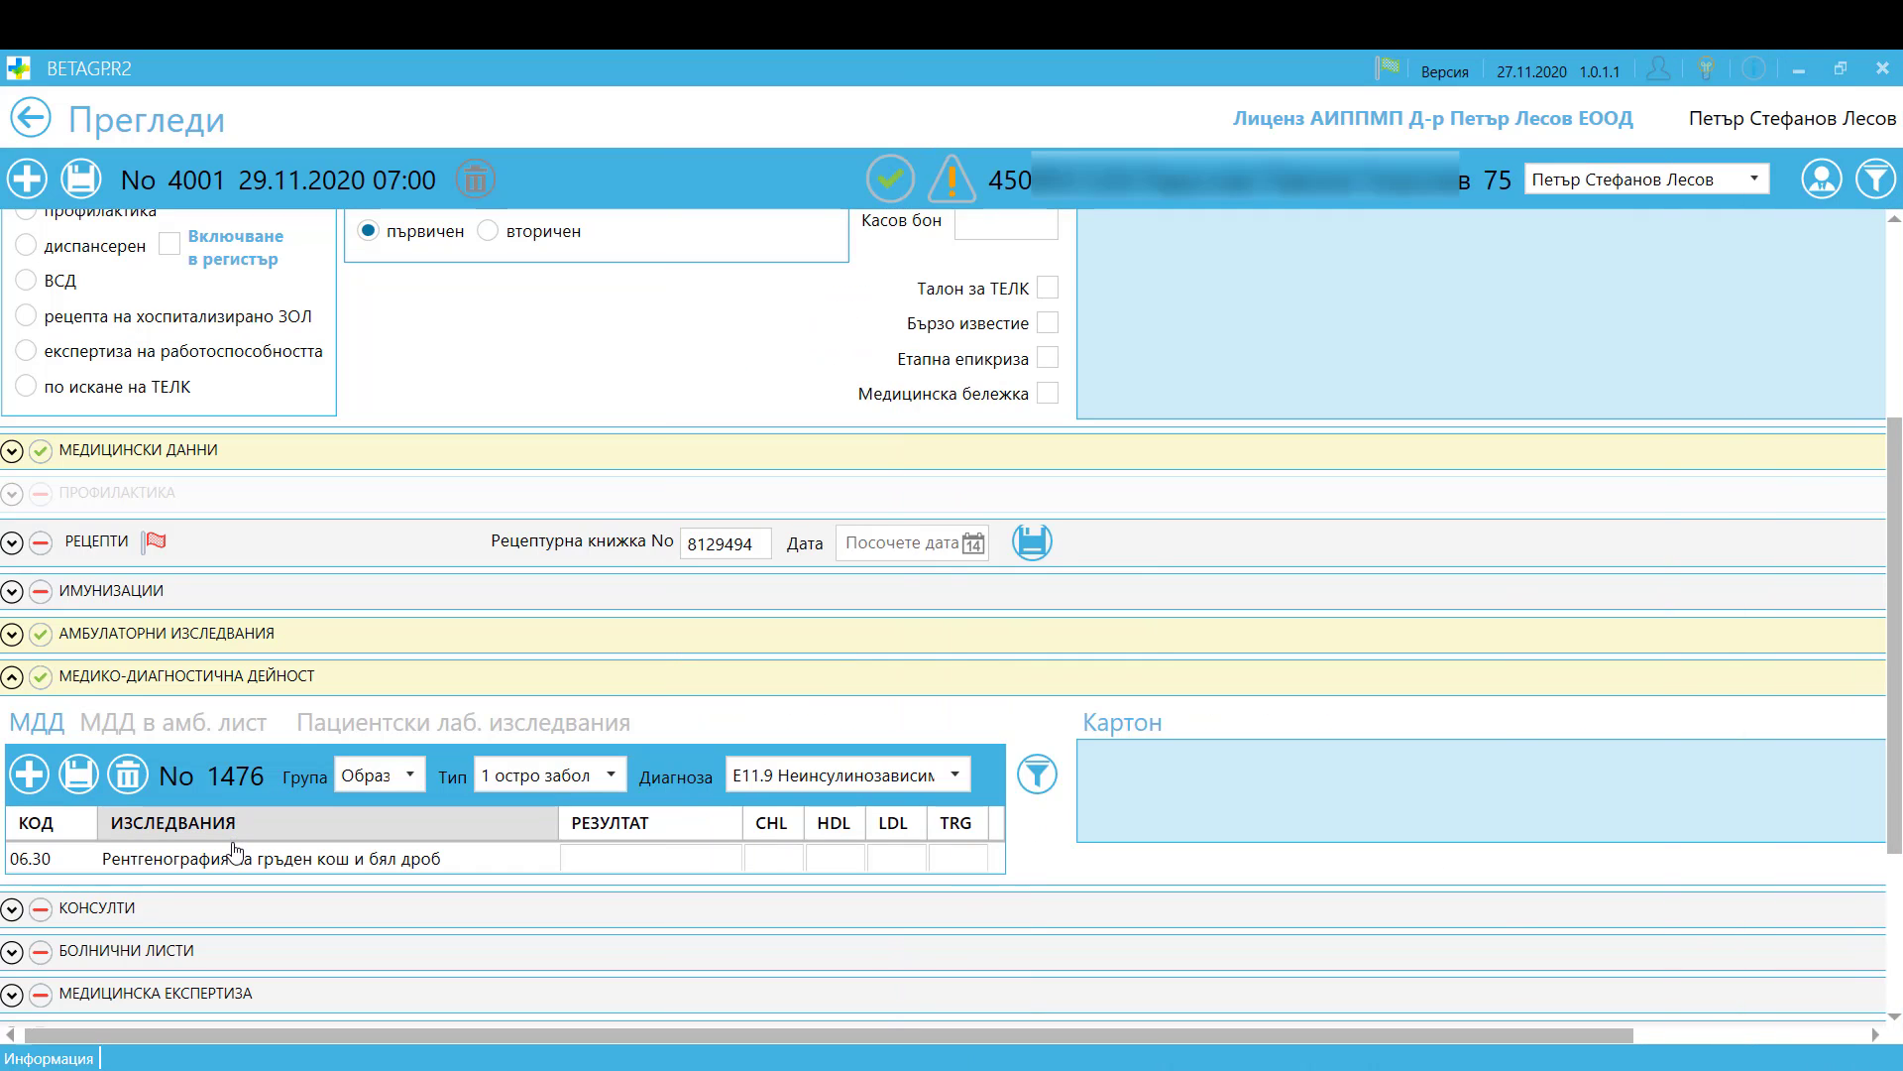
click(80, 779)
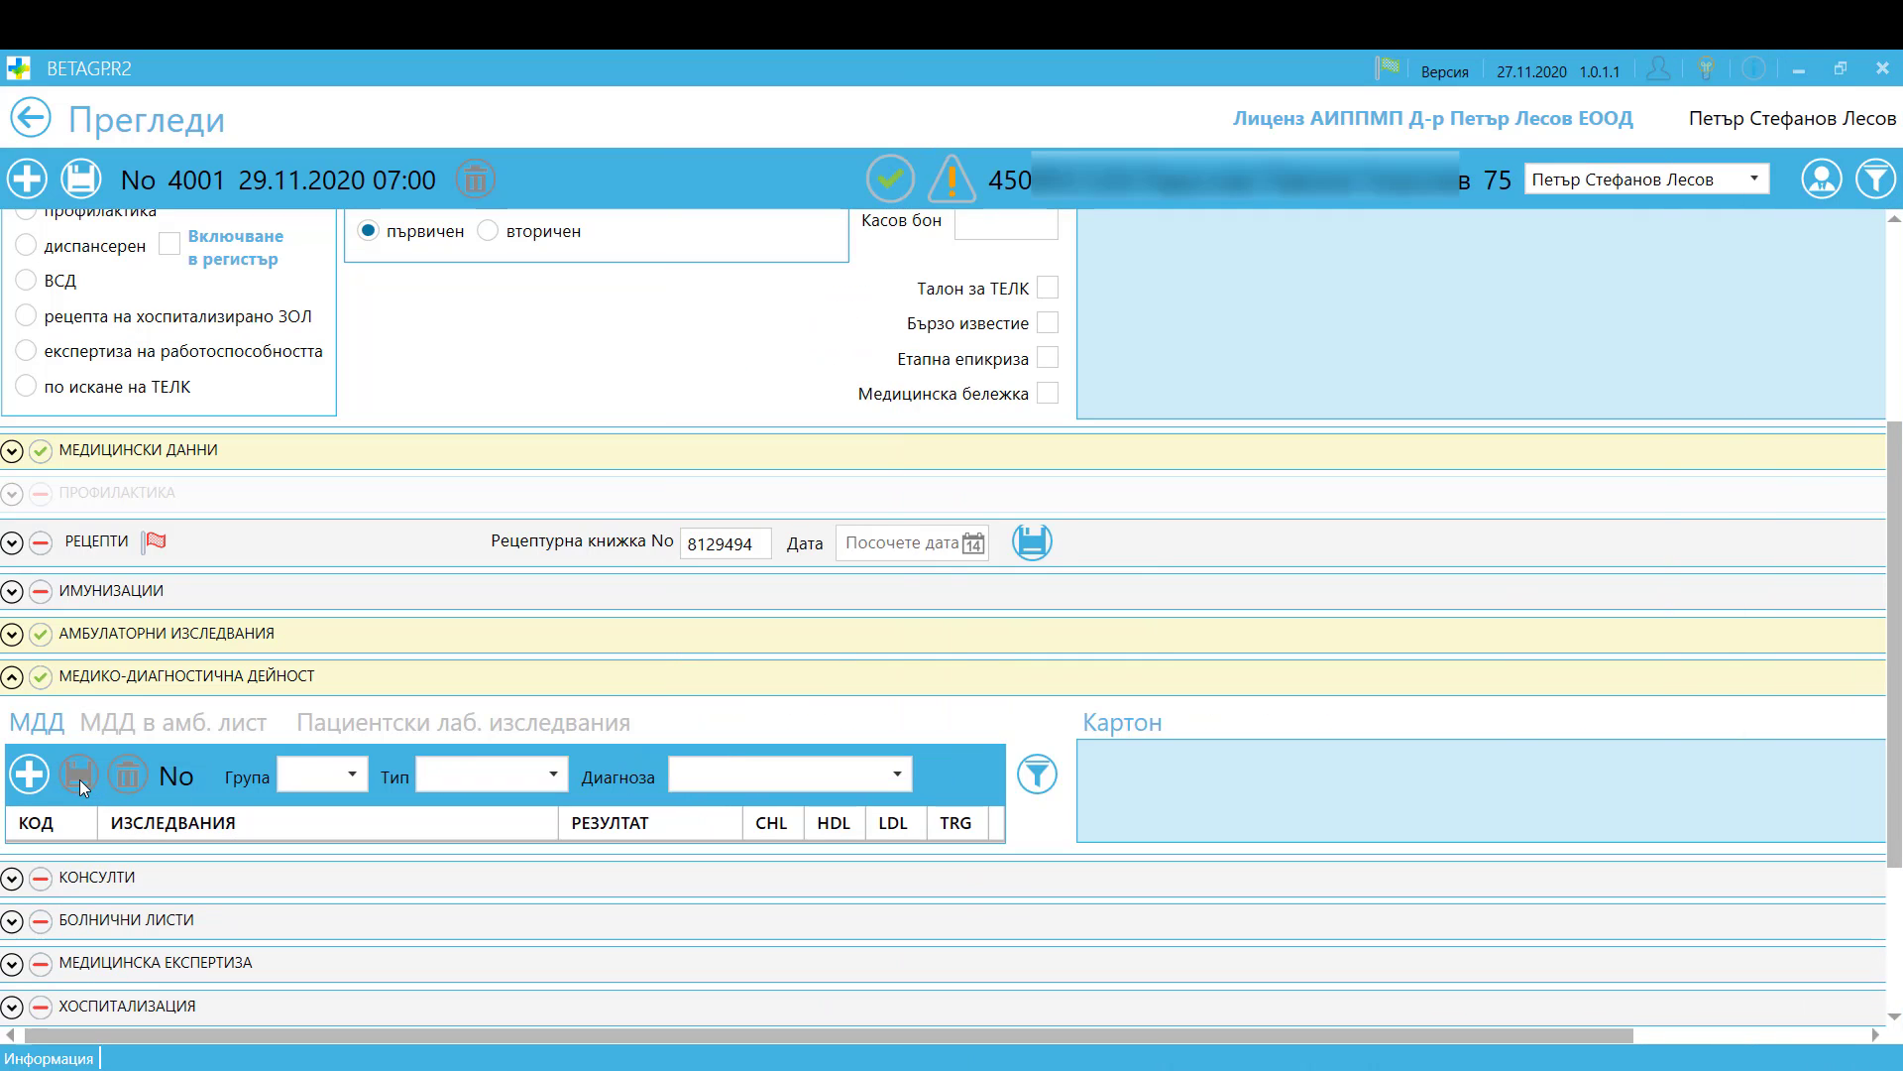
- Review the saved referrals and the patient's laboratory tests, including the earlier referred tests from the patient's record (Картон)
click(240, 726)
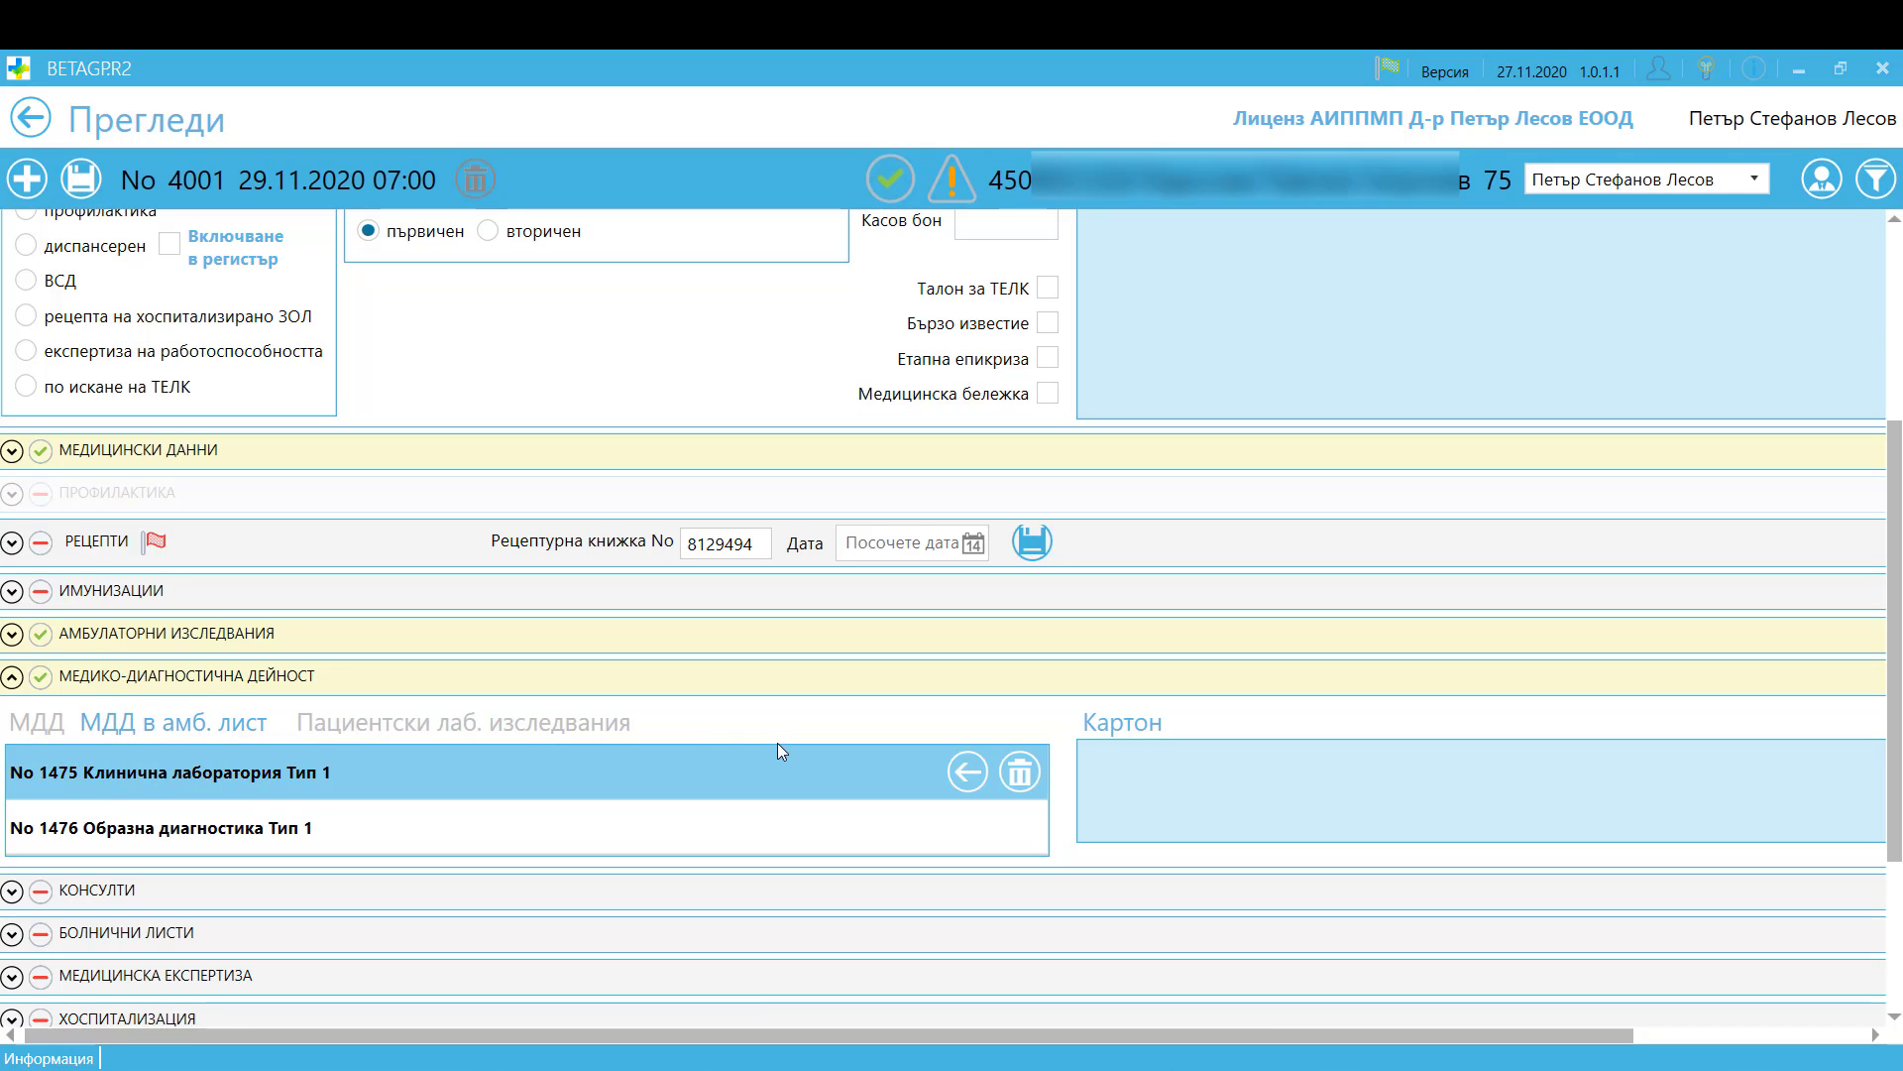
click(532, 722)
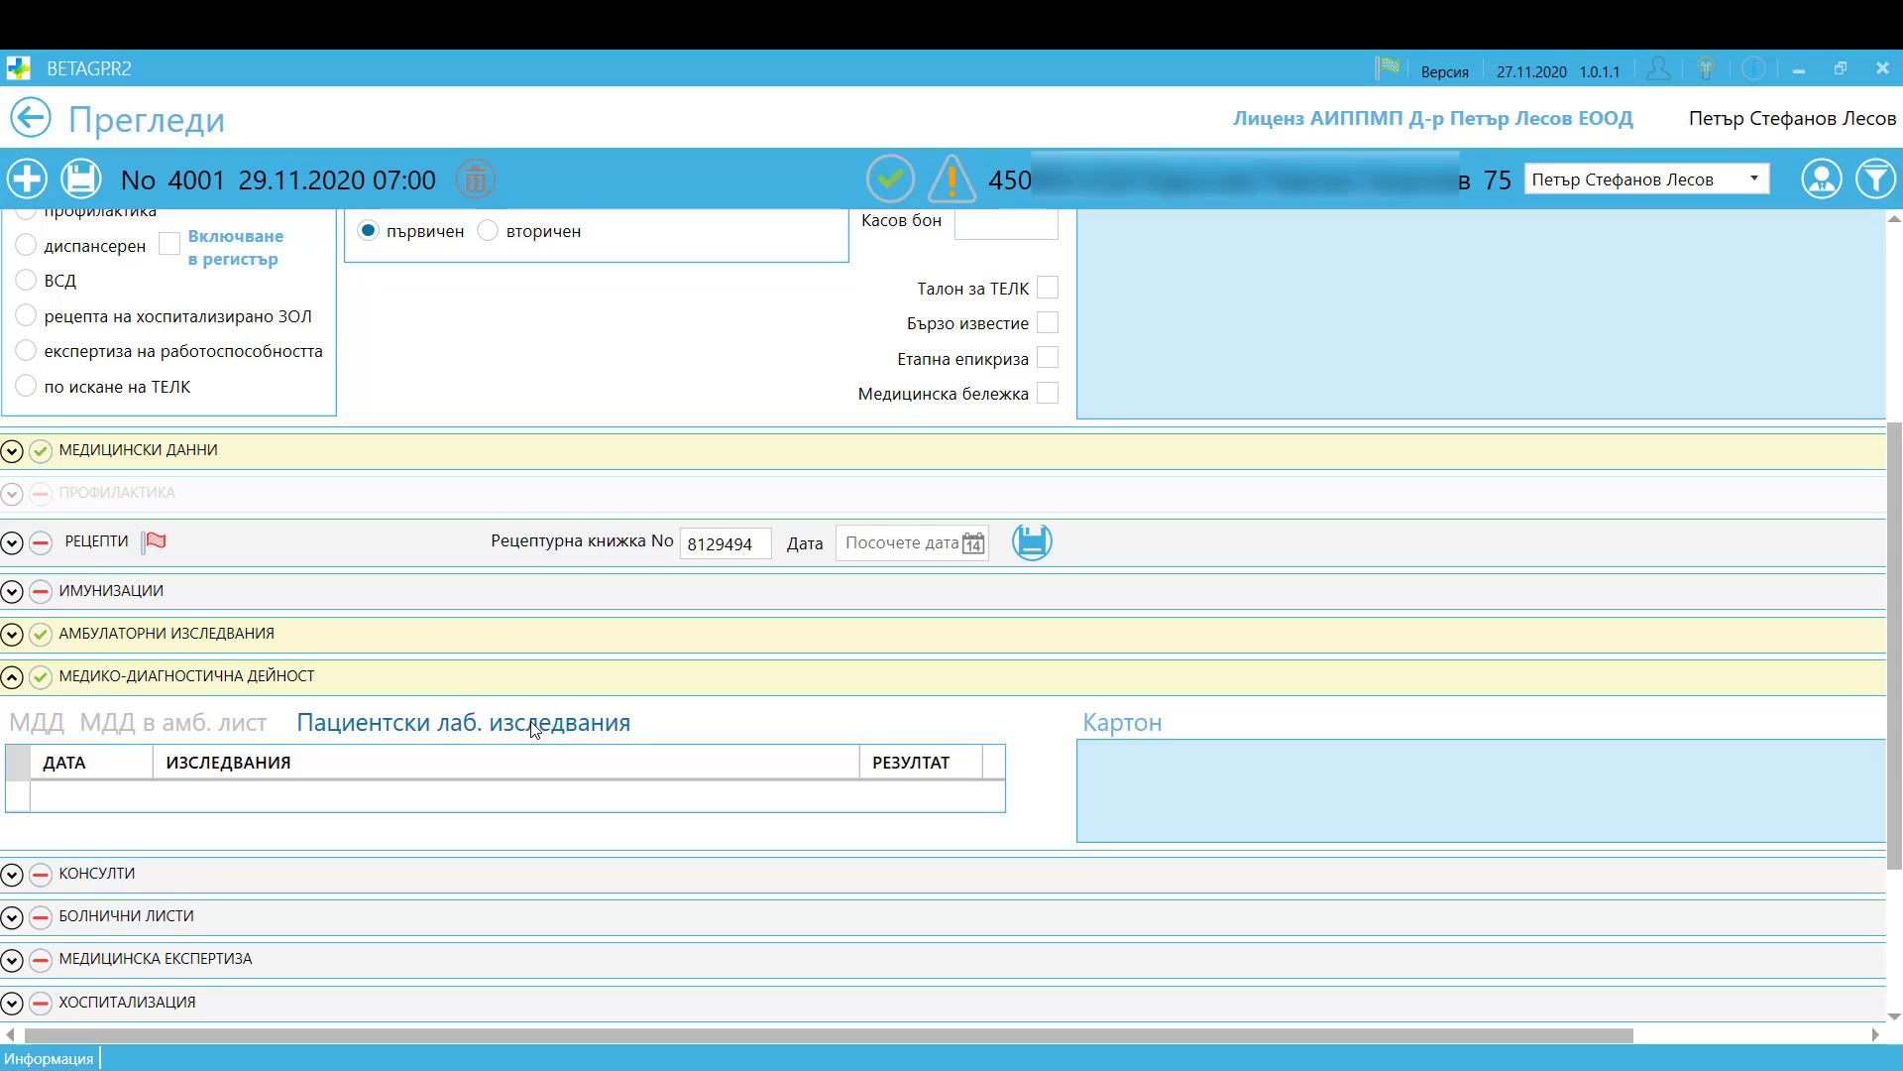
click(1124, 718)
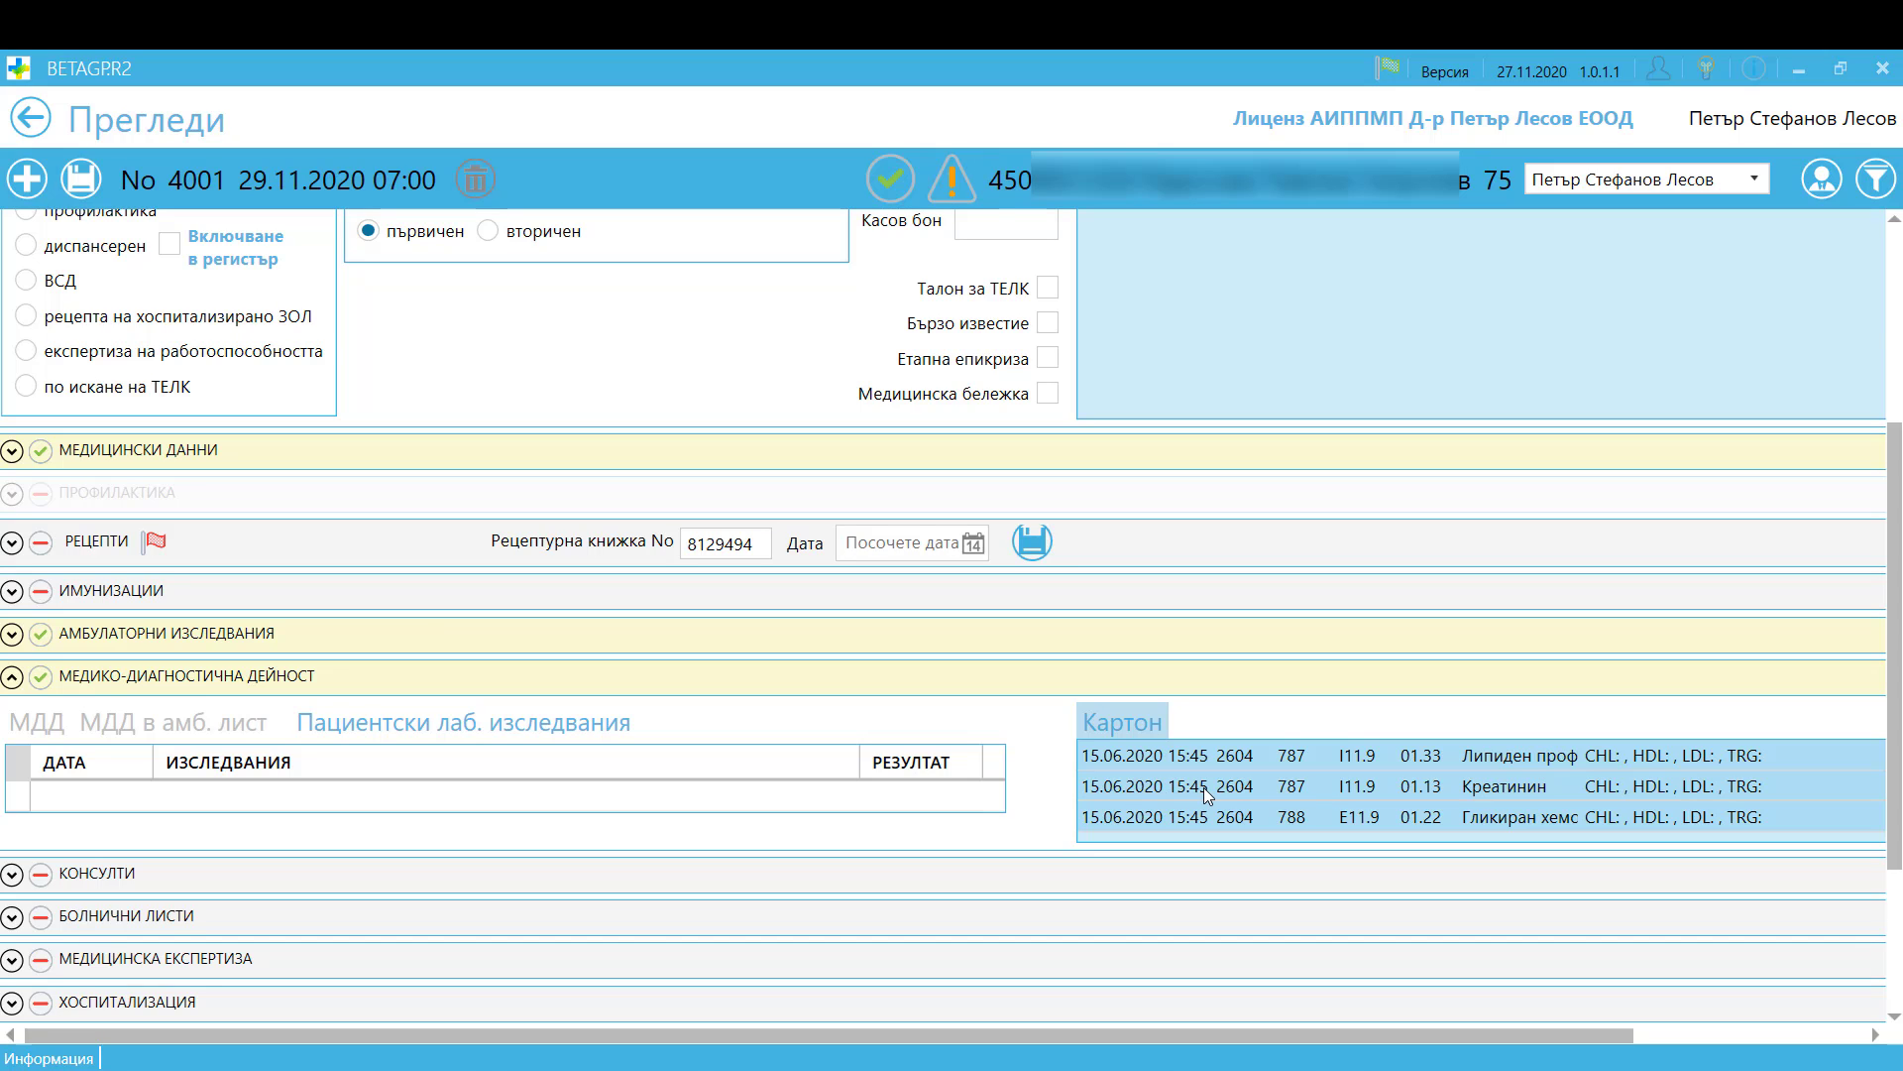
- Add a new sick leave certificate for the patient in the Болнични листи section
click(167, 674)
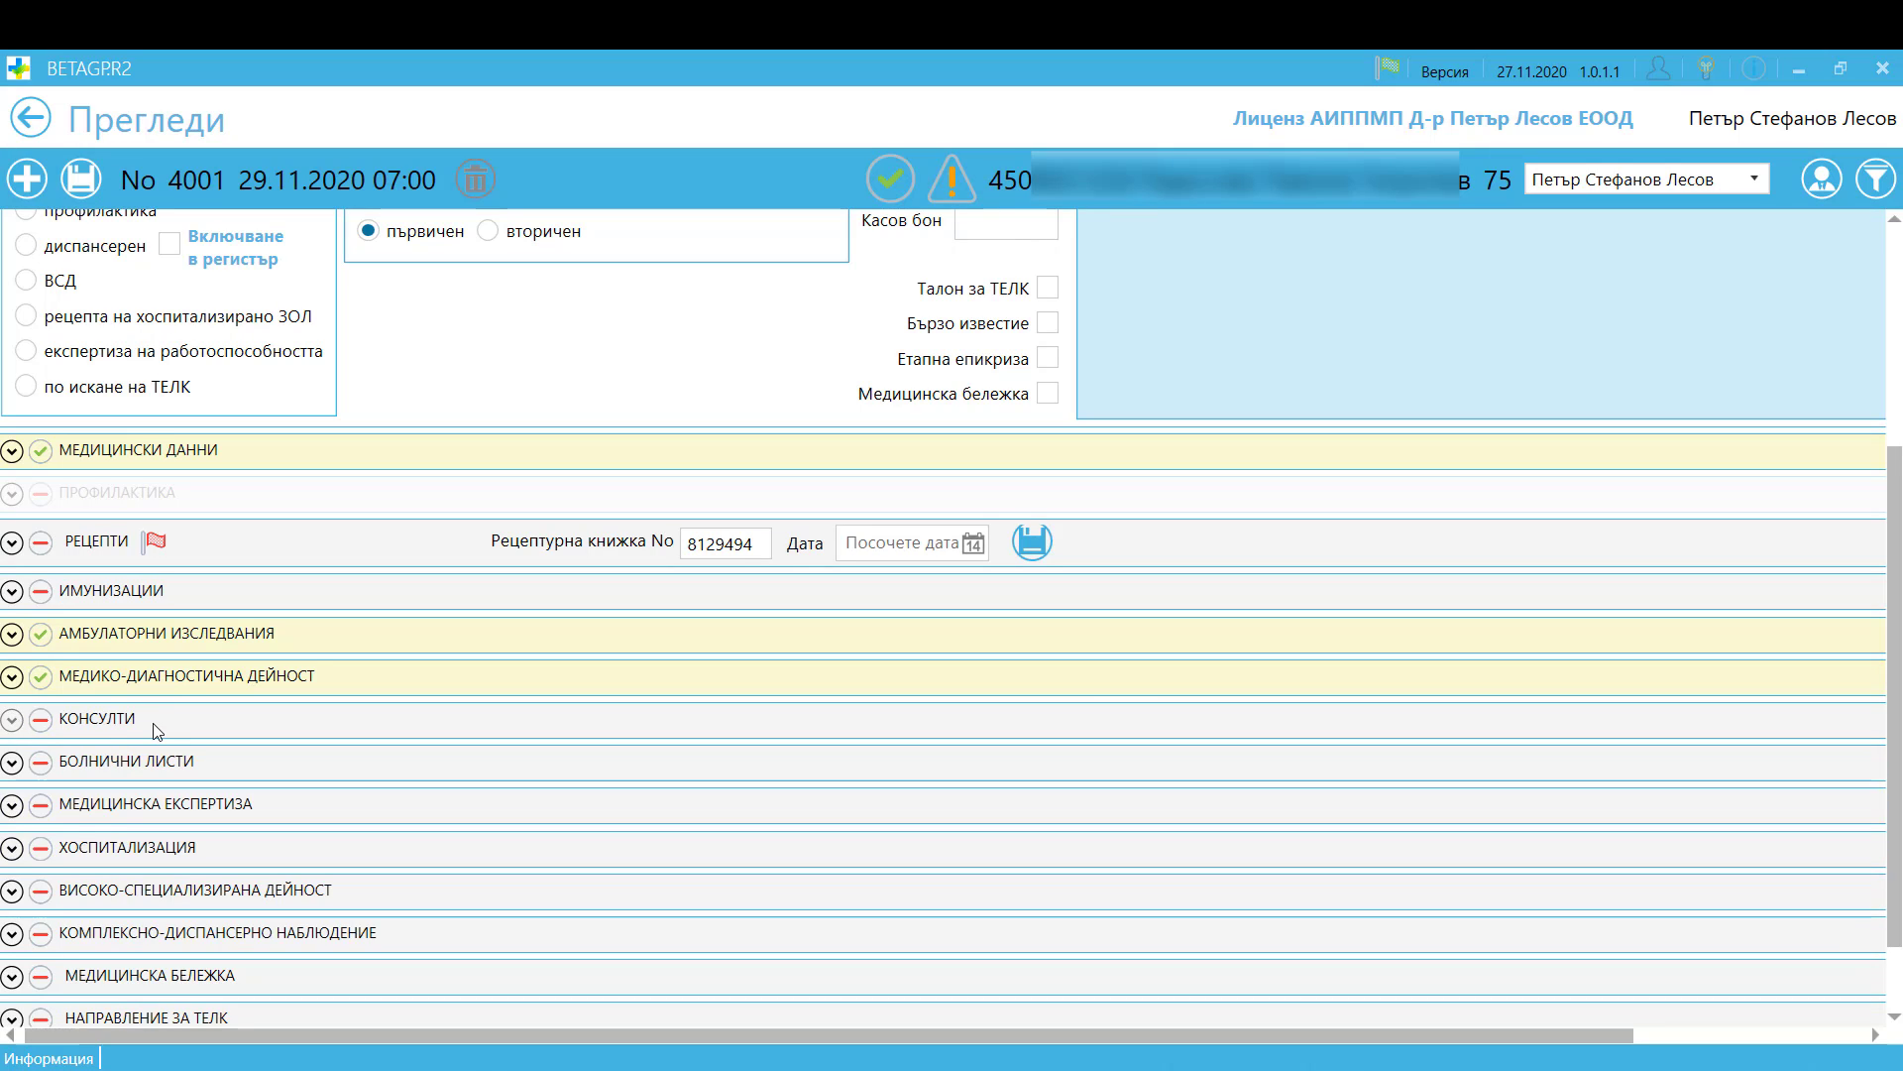
click(149, 762)
scroll(910, 885, down, 1)
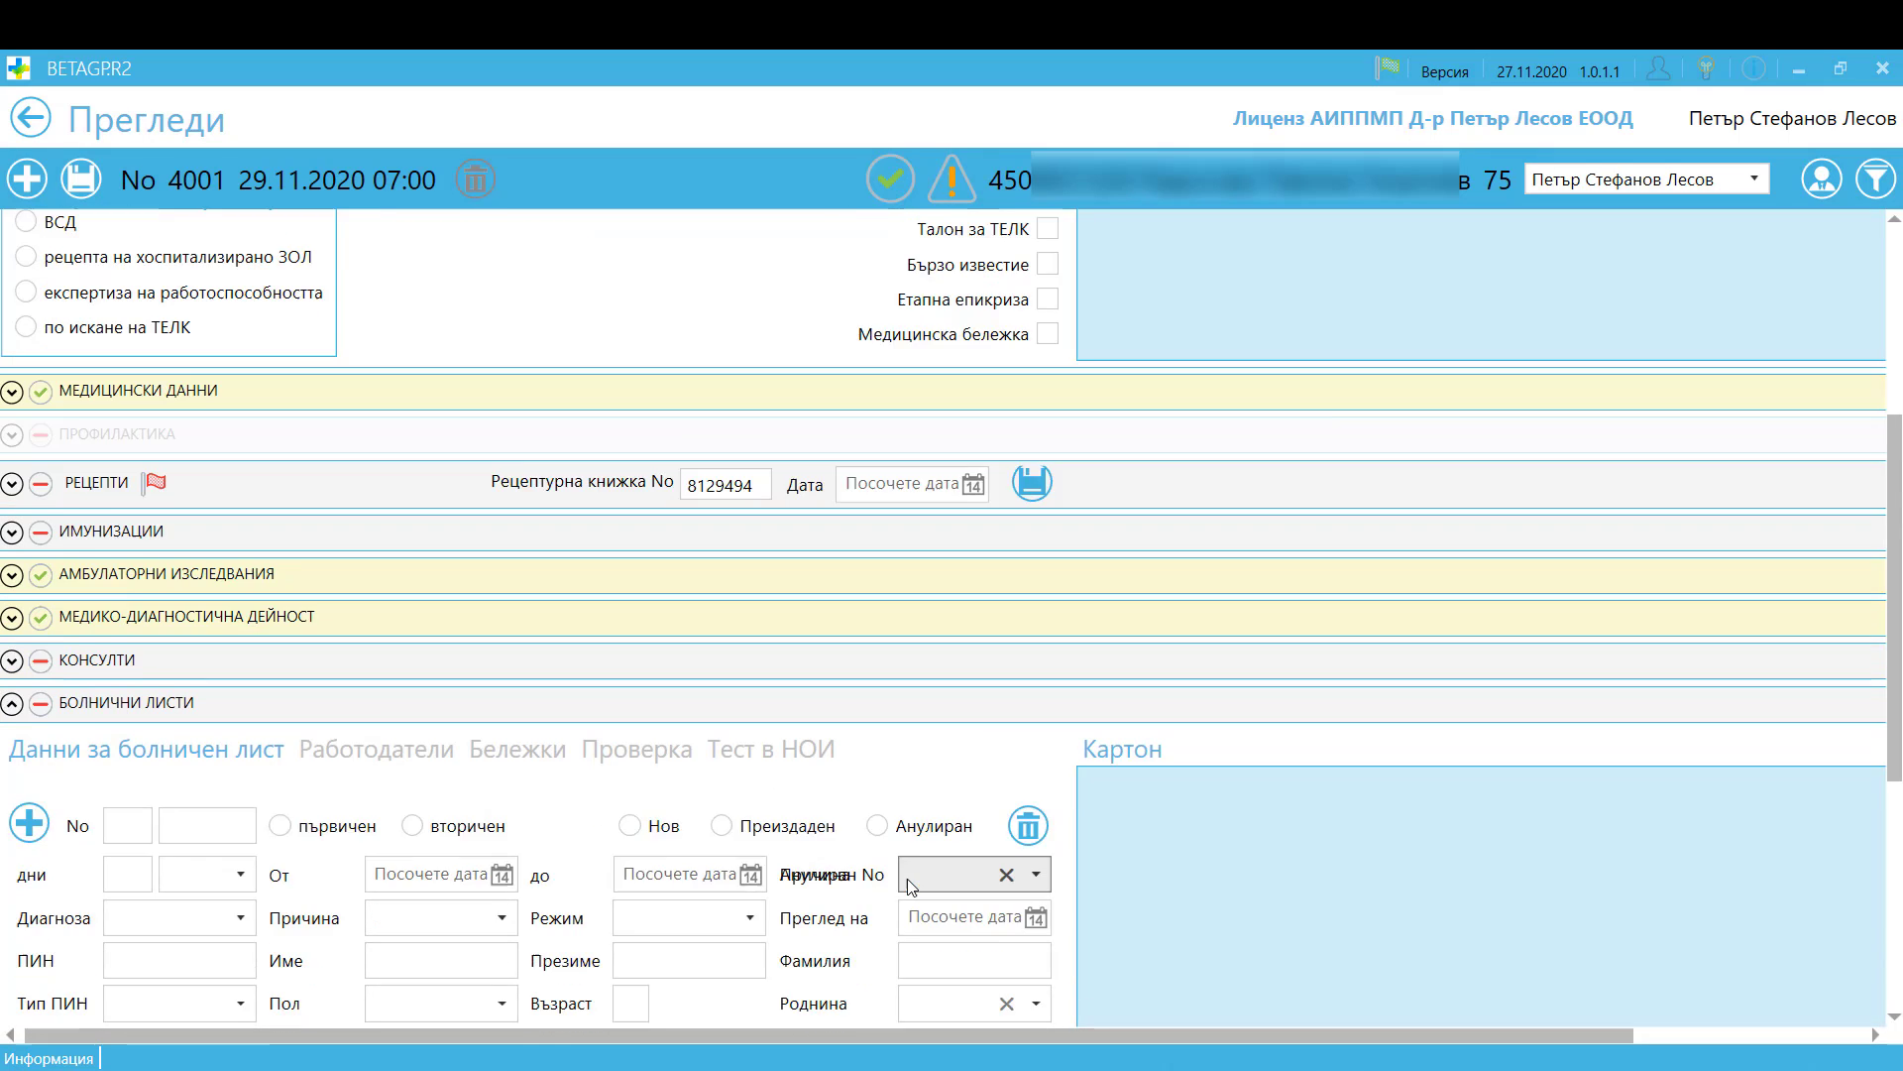
scroll(910, 886, down, 4)
click(138, 593)
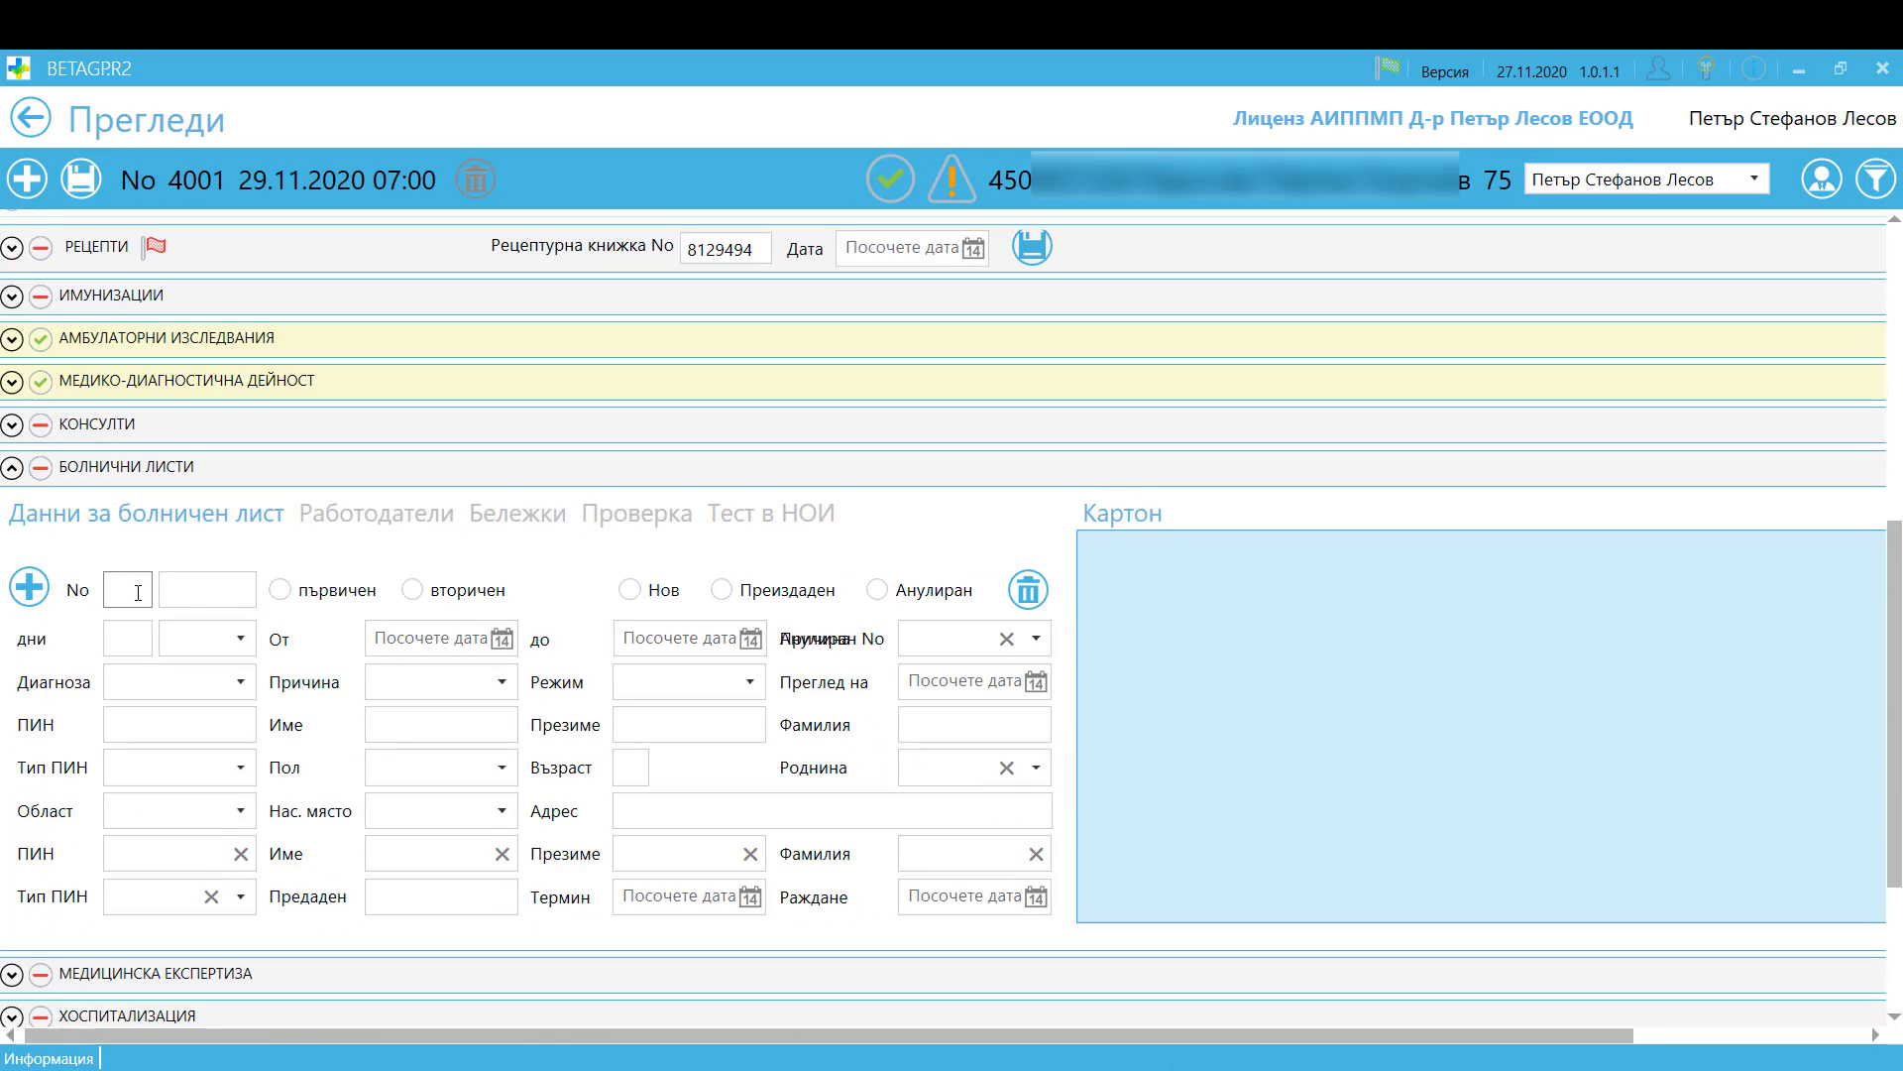
click(28, 588)
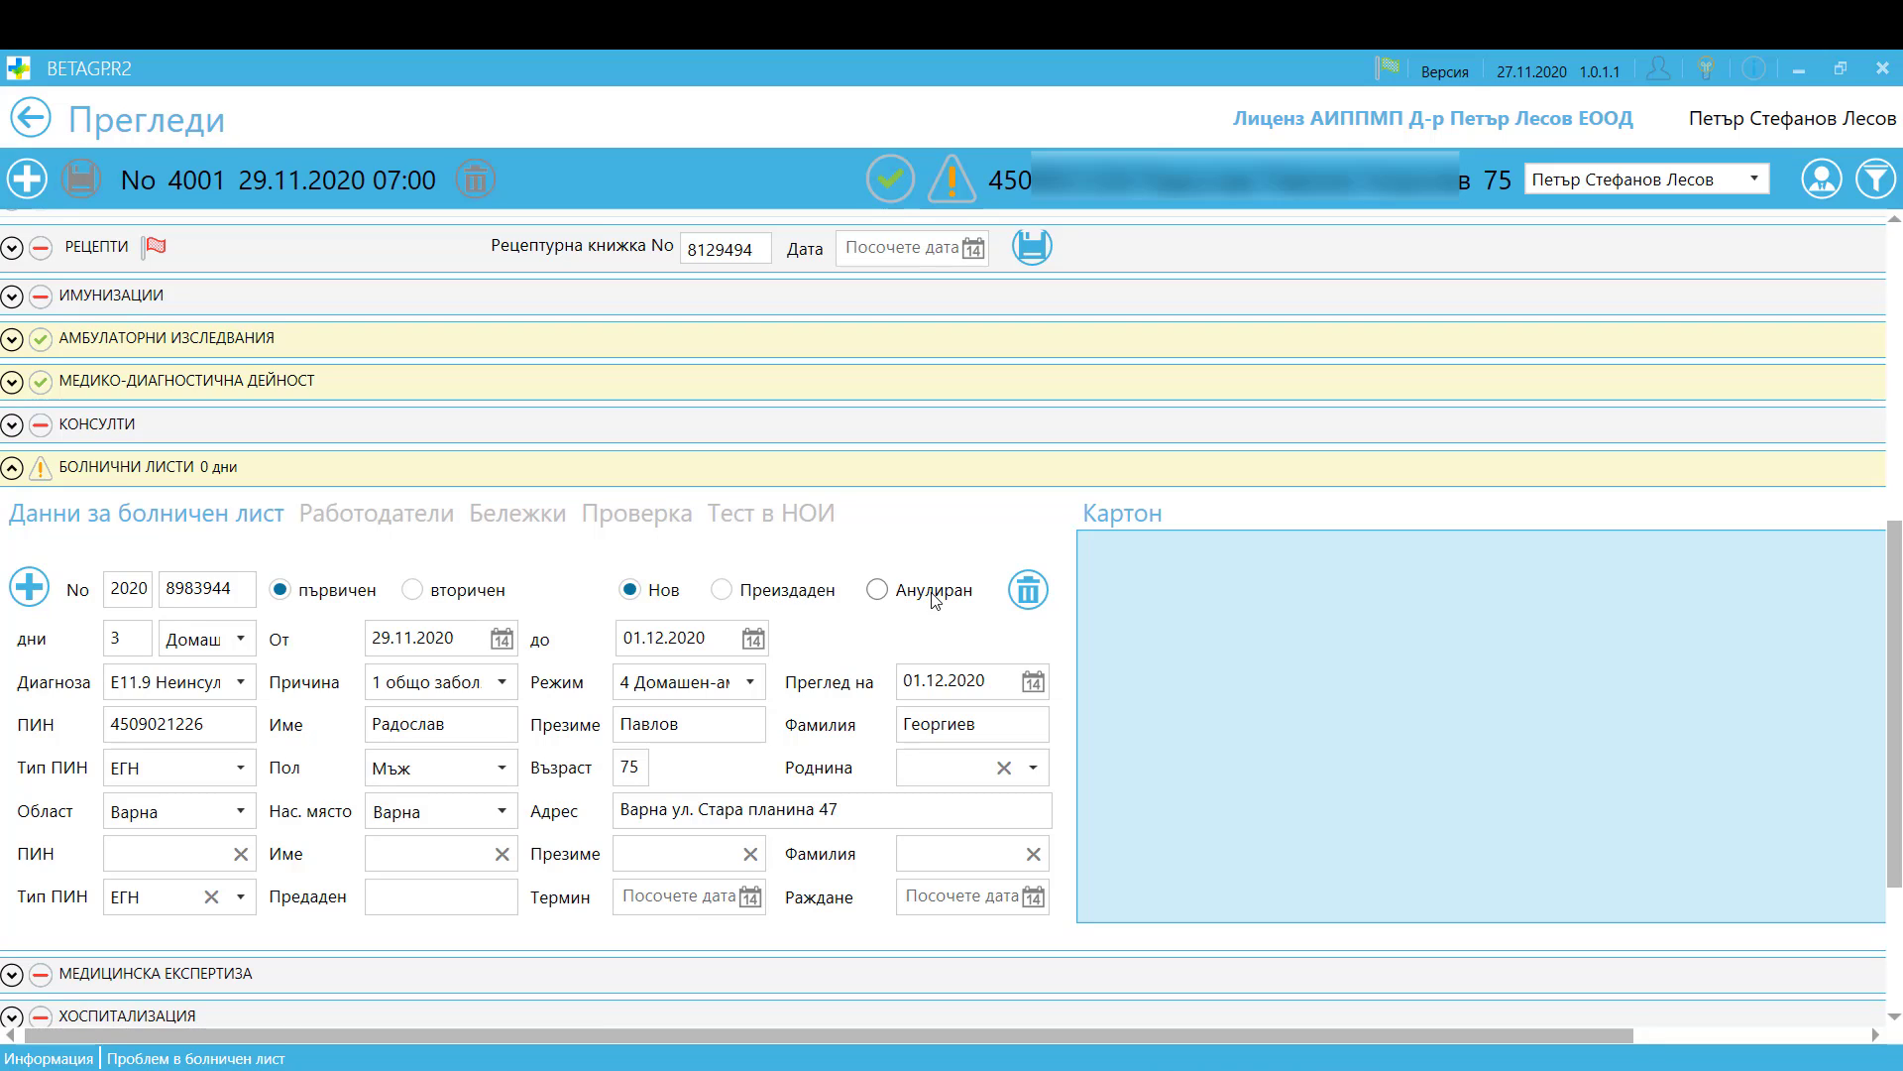
- Set the sick leave duration to 5 days and open the choices for the relative (Роднина)
click(144, 638)
text(5)
click(1065, 770)
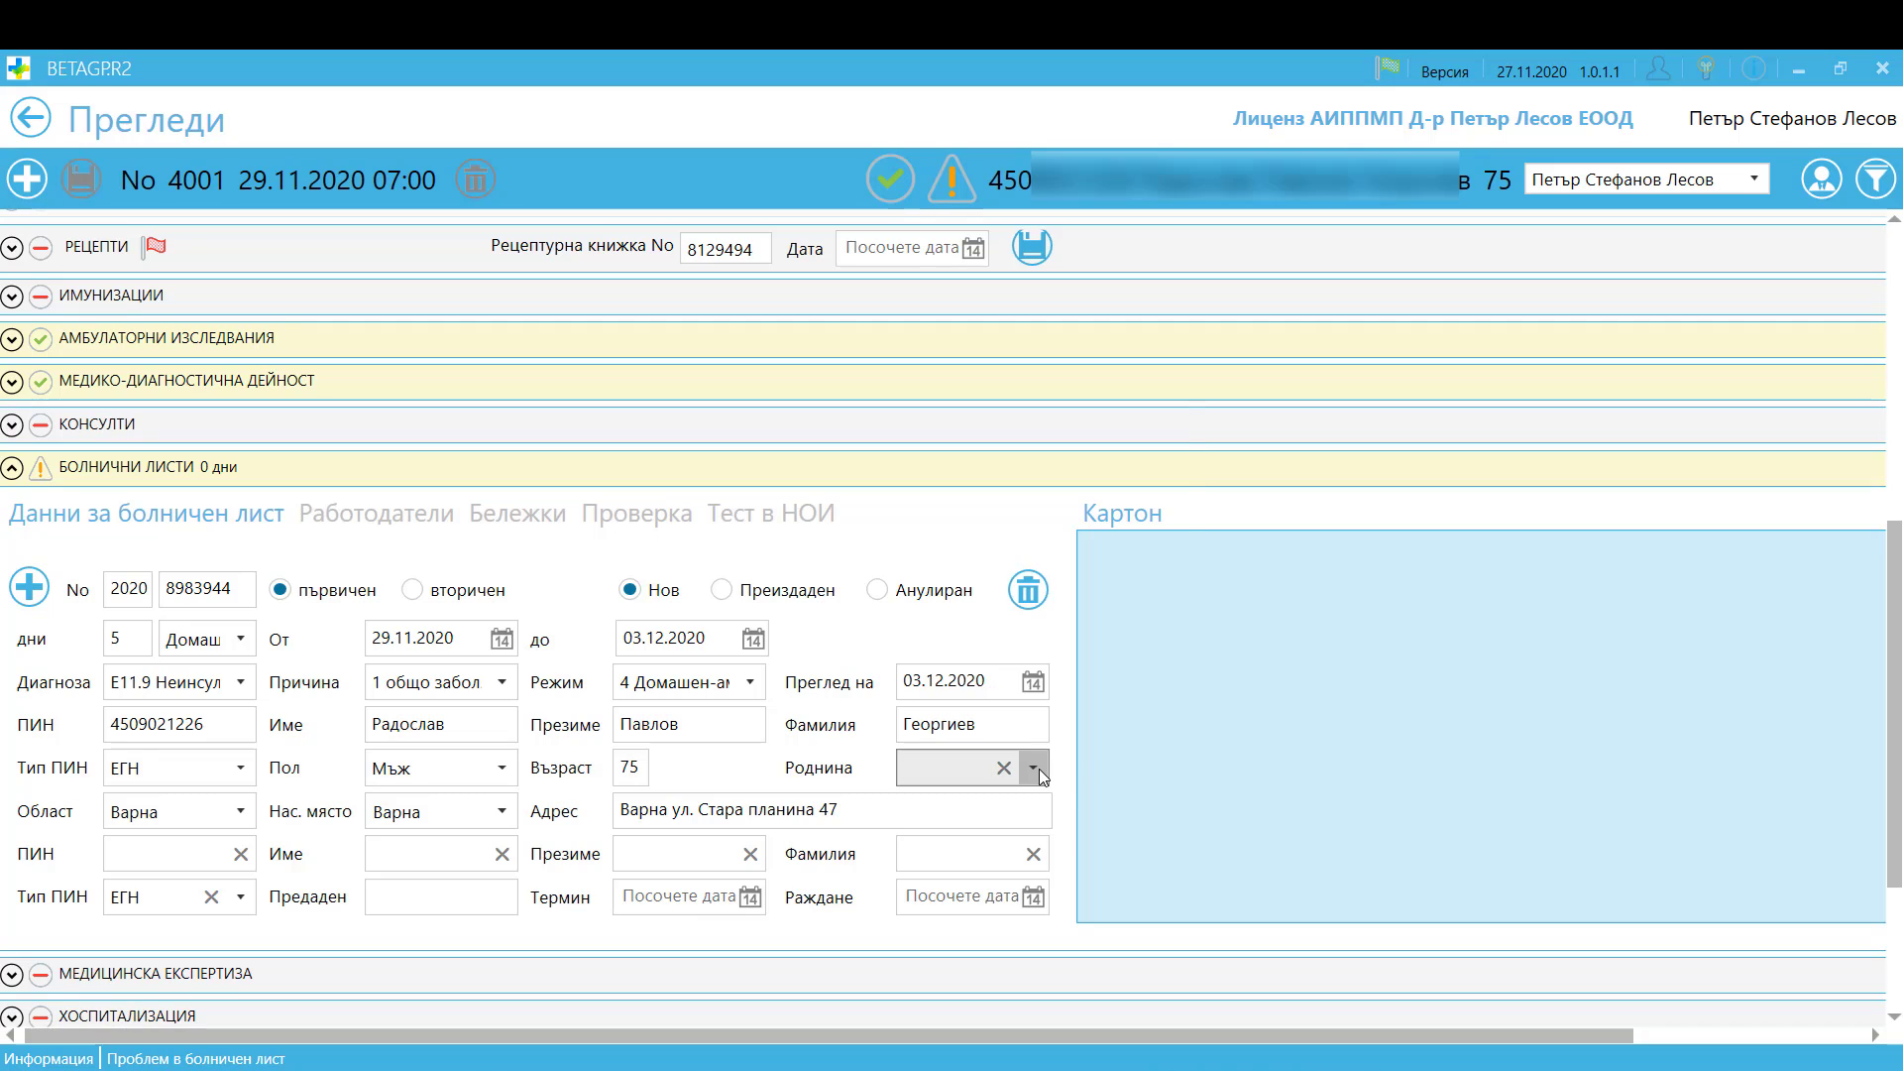
click(1037, 770)
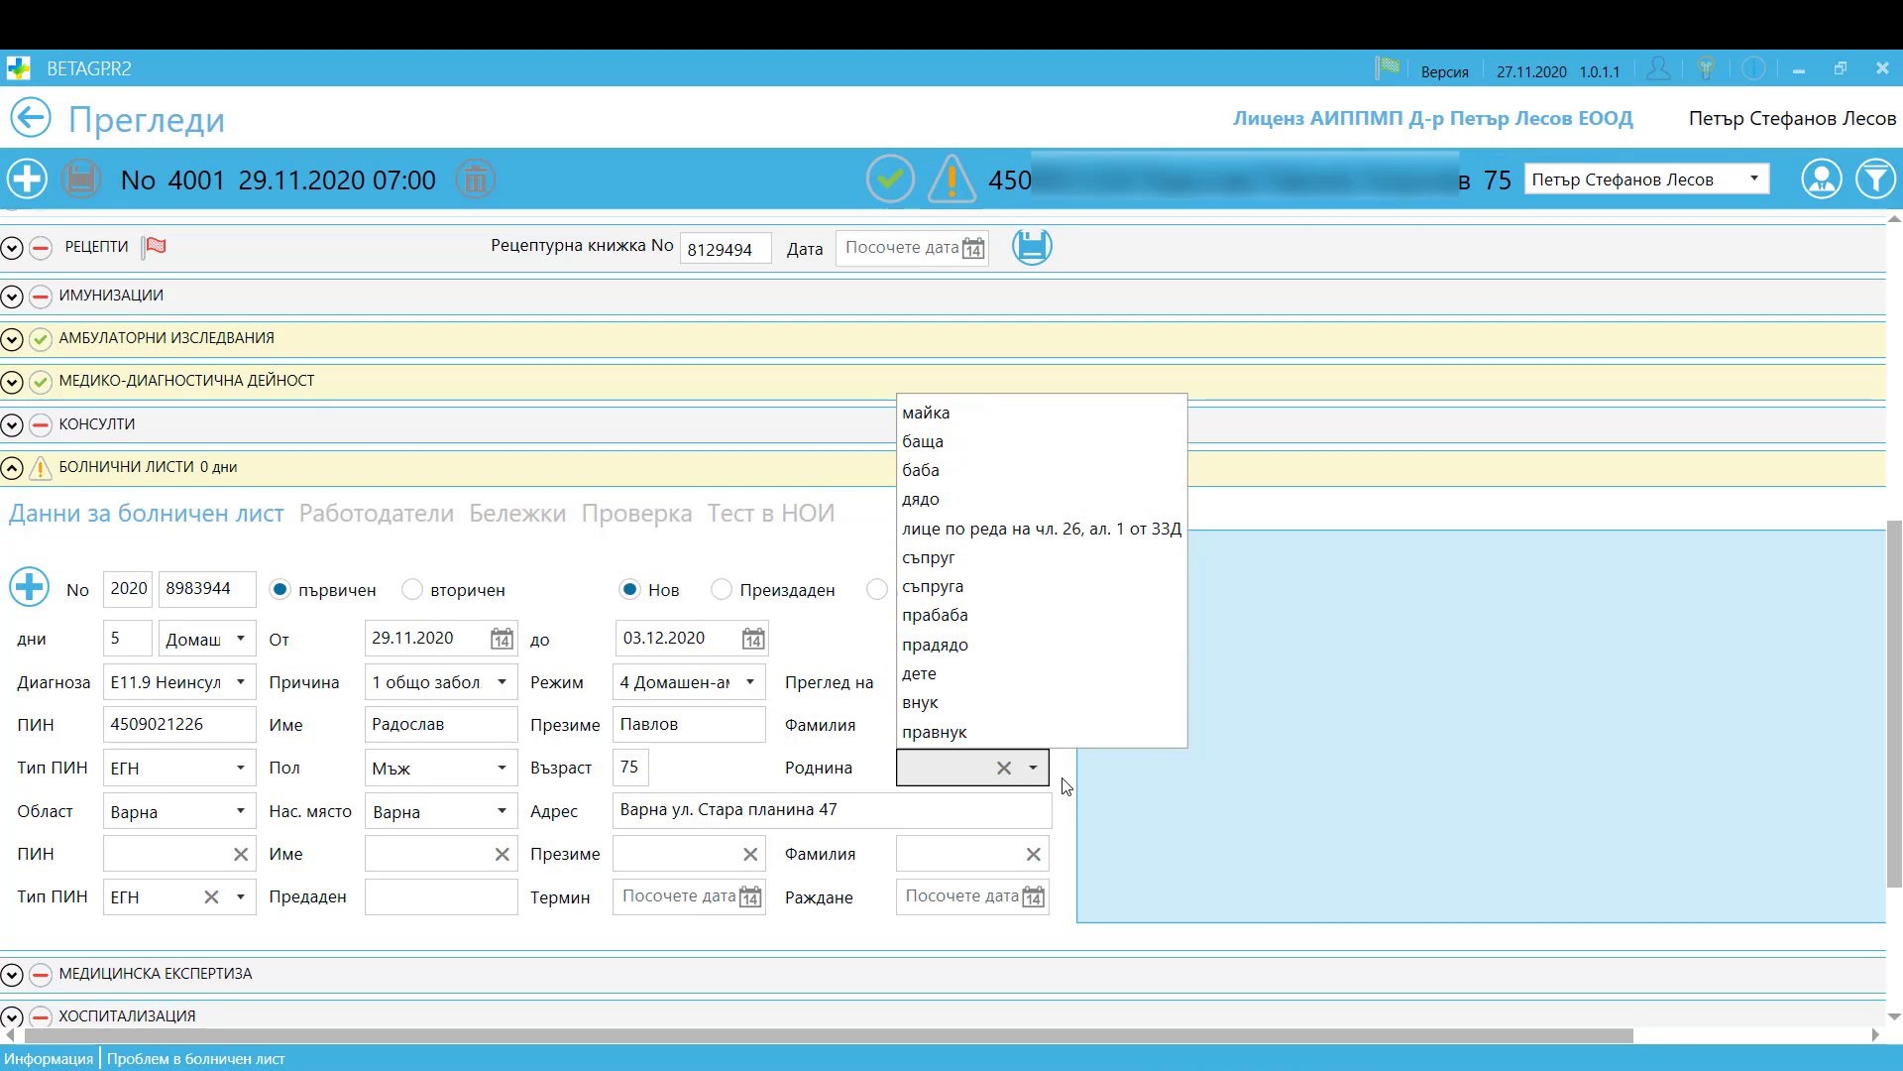
- Leave the relative unset and enter the employer's company Фирма ЕООД, profession учител and position преподавател
click(1065, 785)
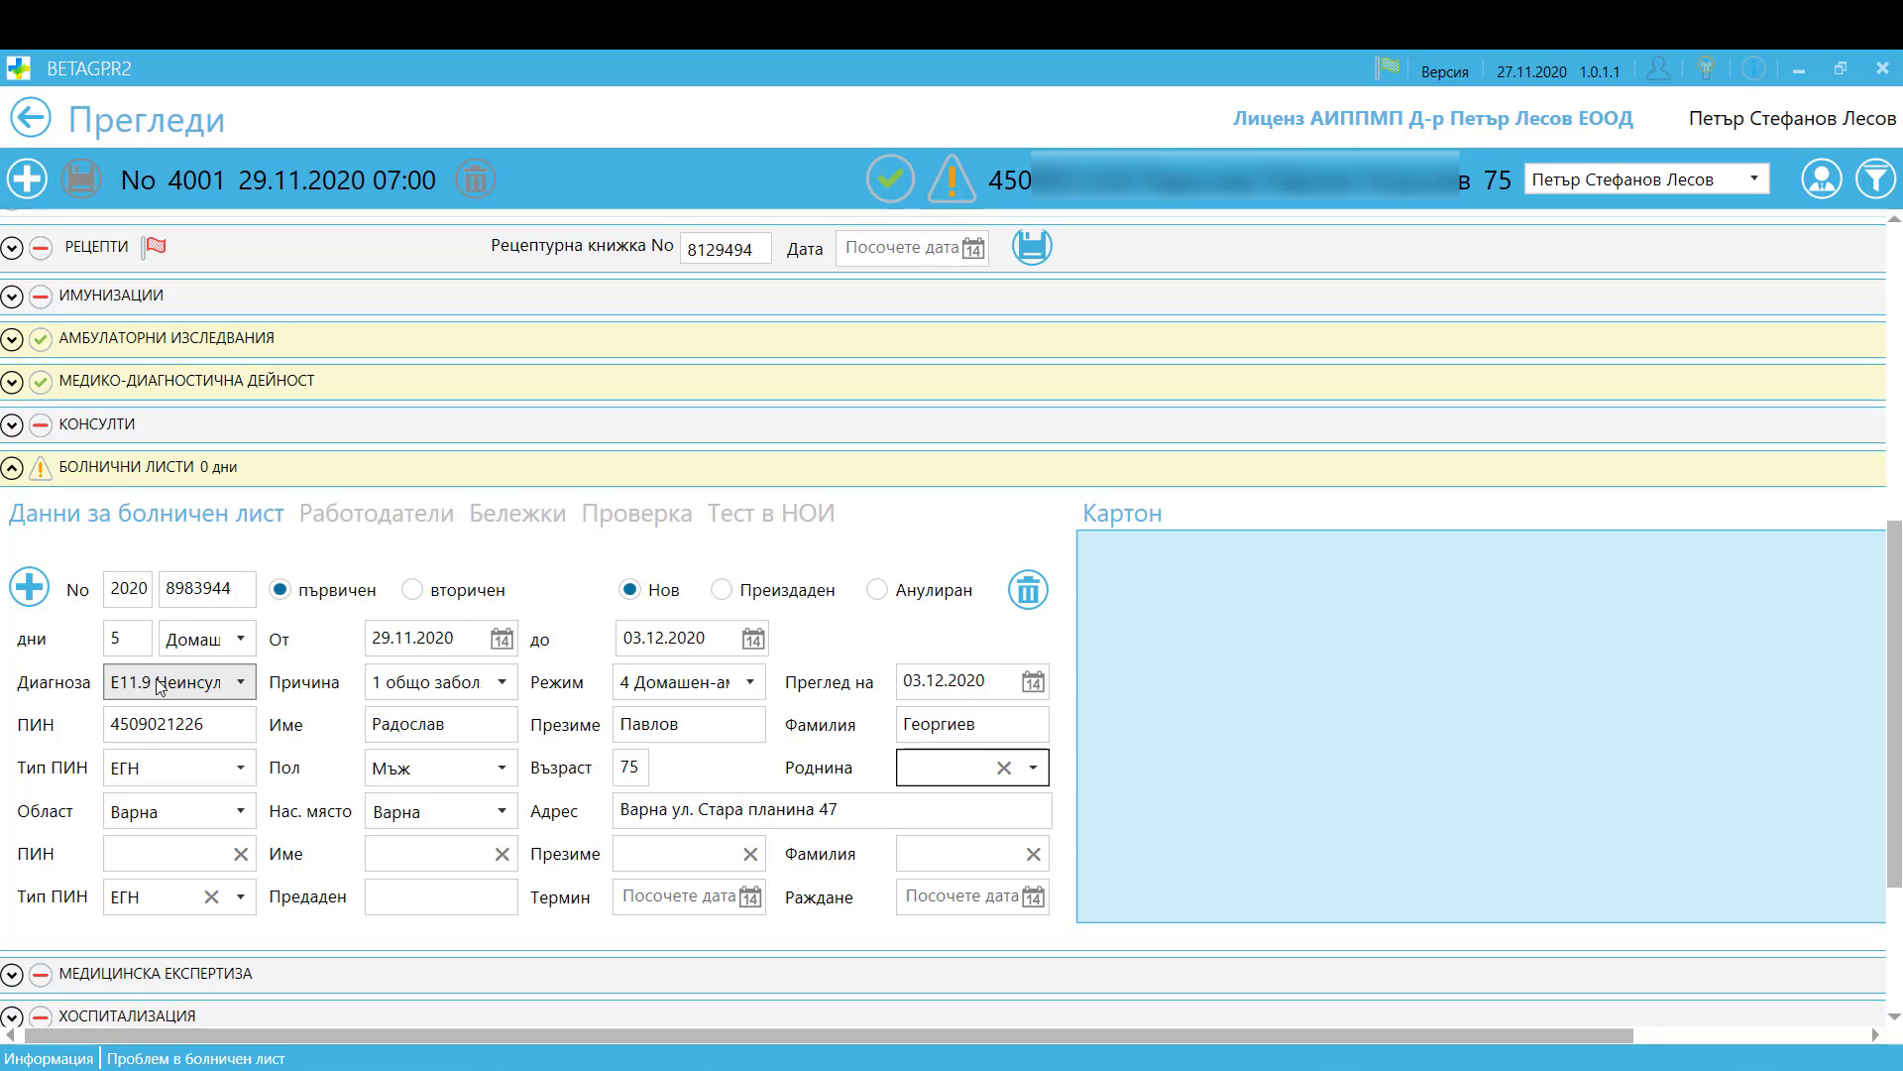
click(389, 523)
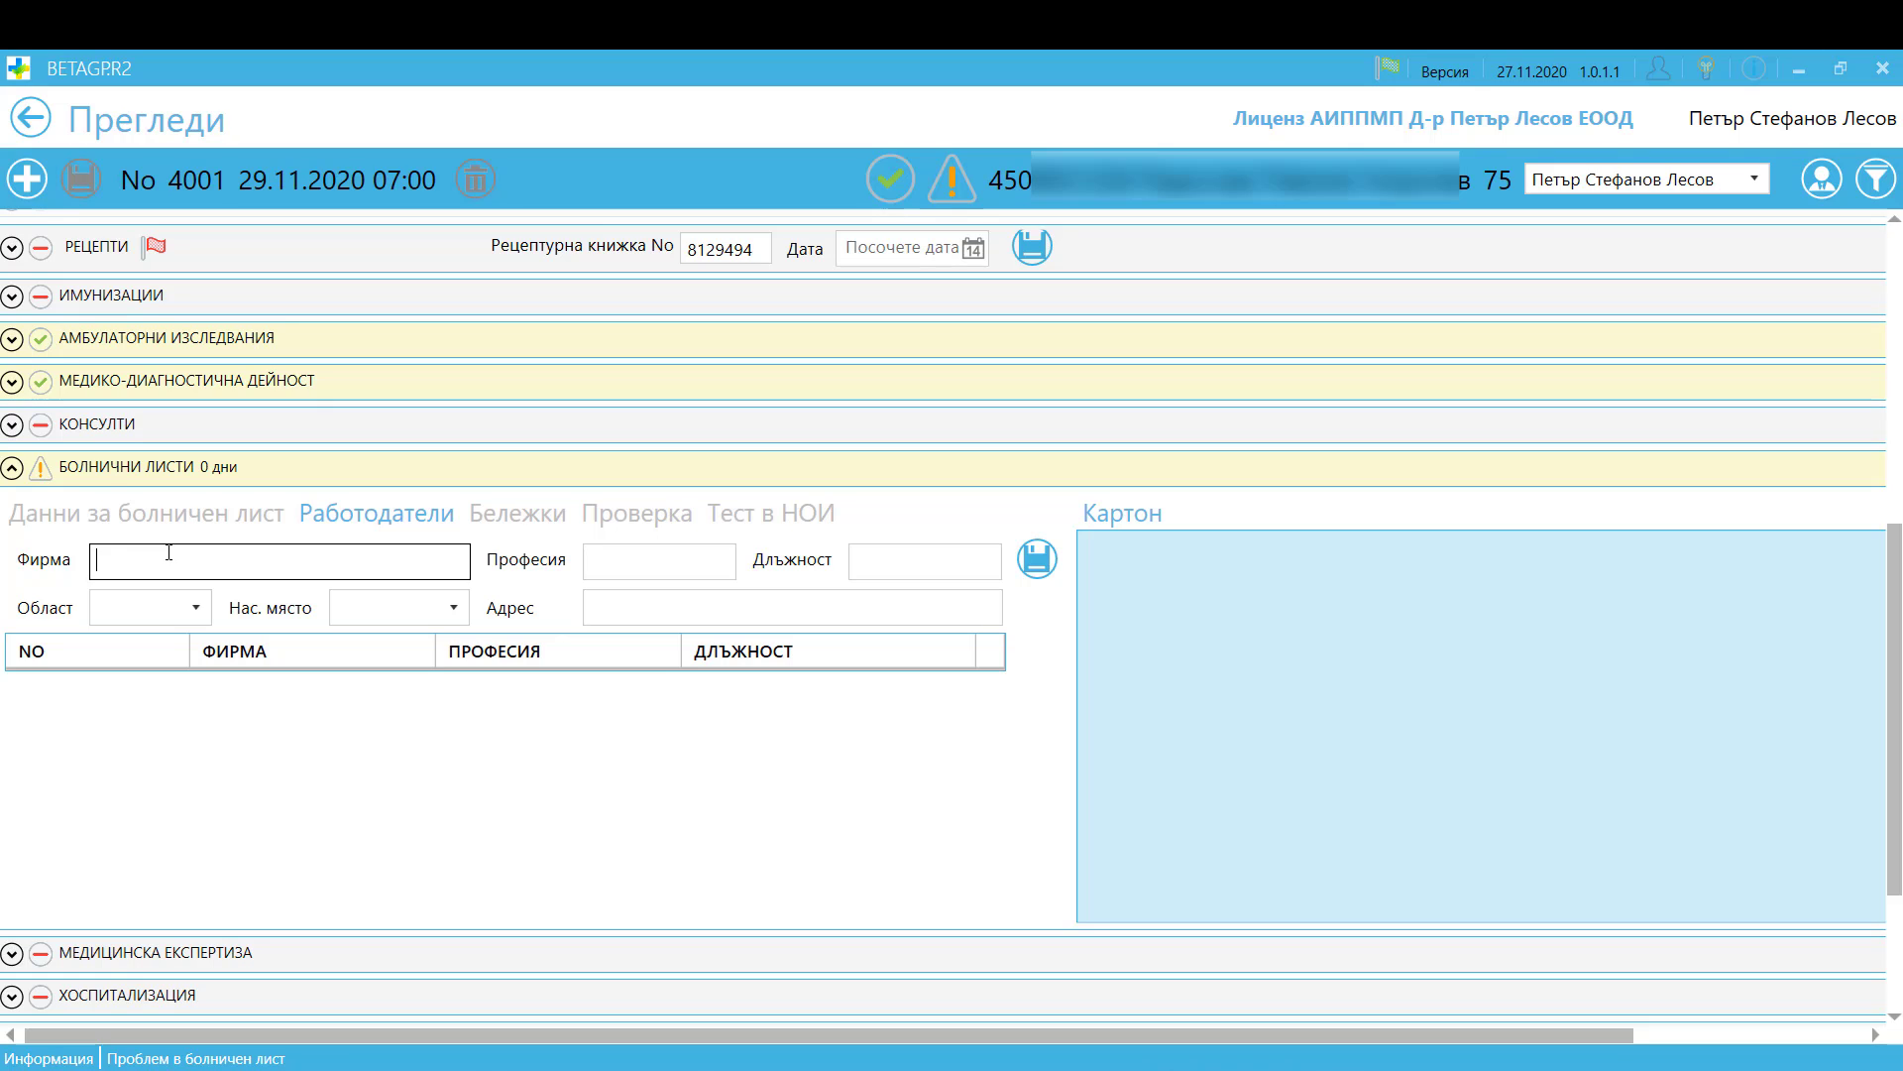
text(Фирма ЕООД)
click(656, 568)
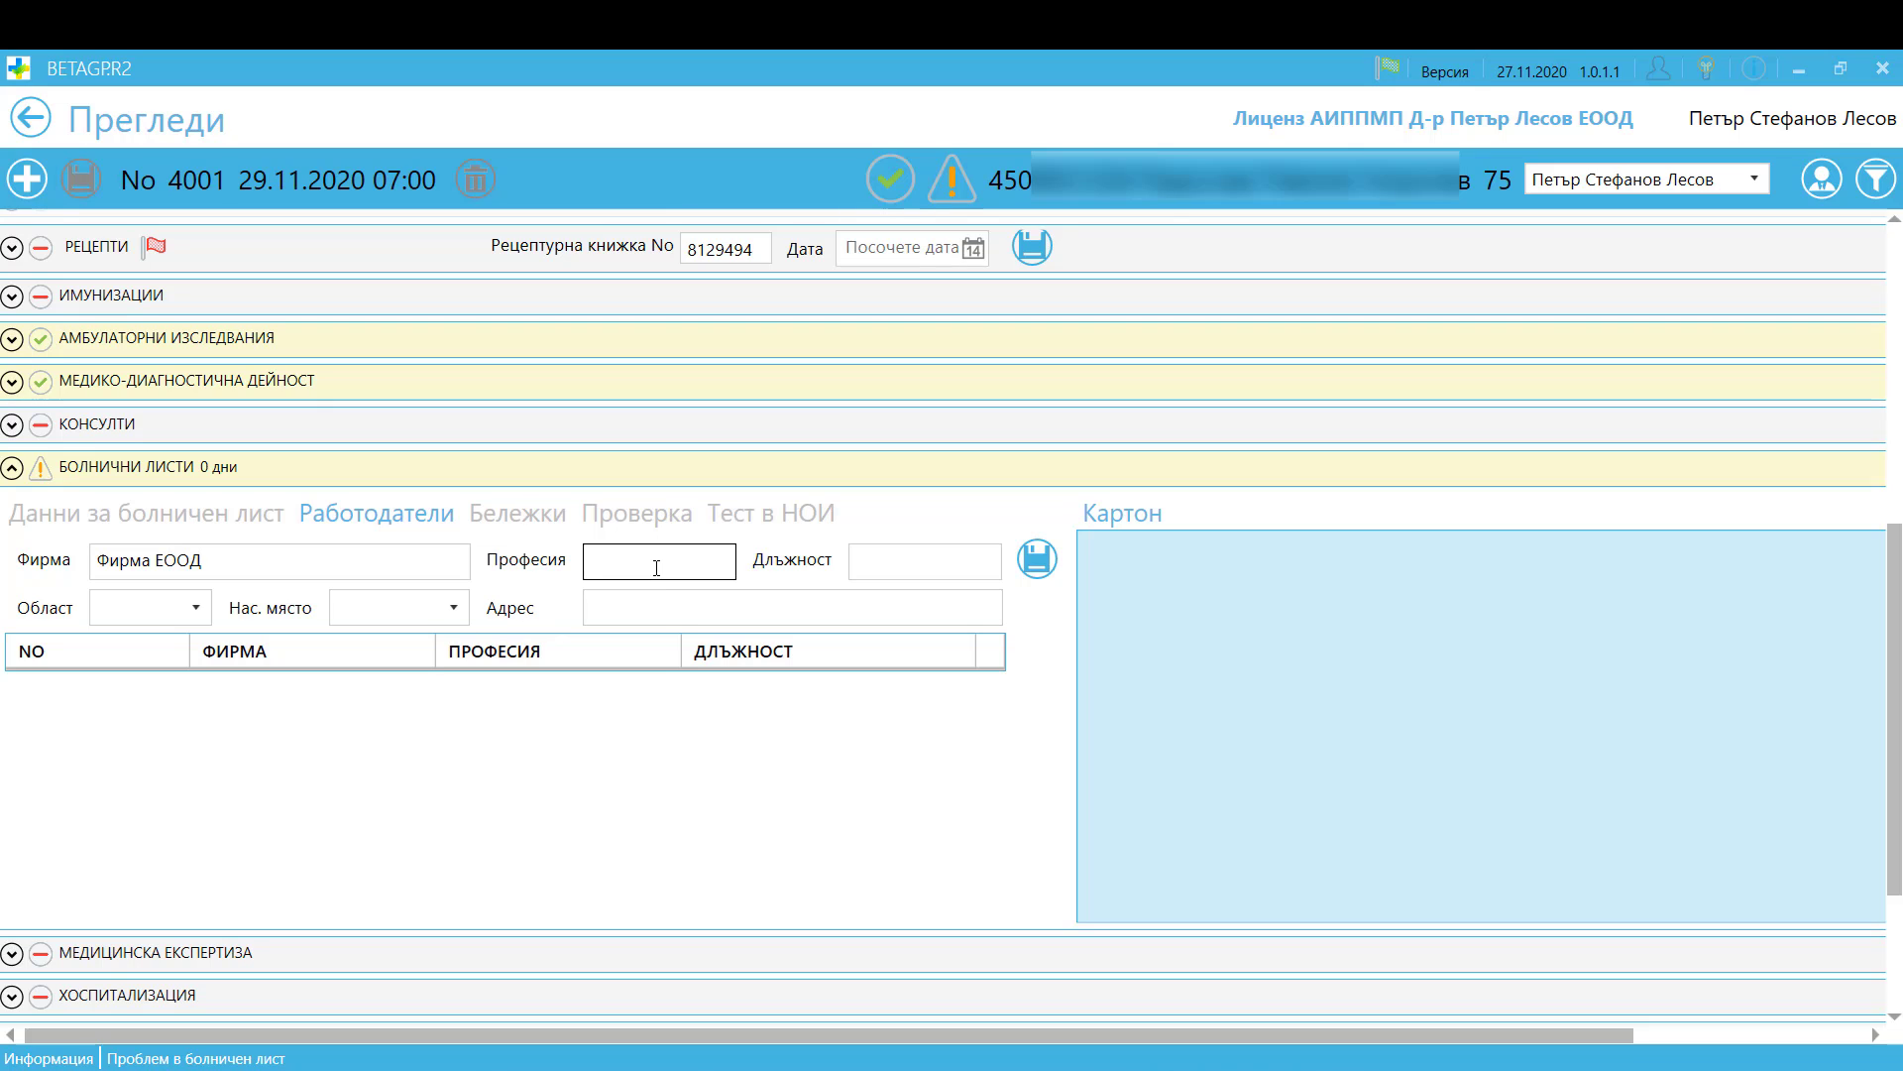
text(учител)
click(913, 566)
text(препод)
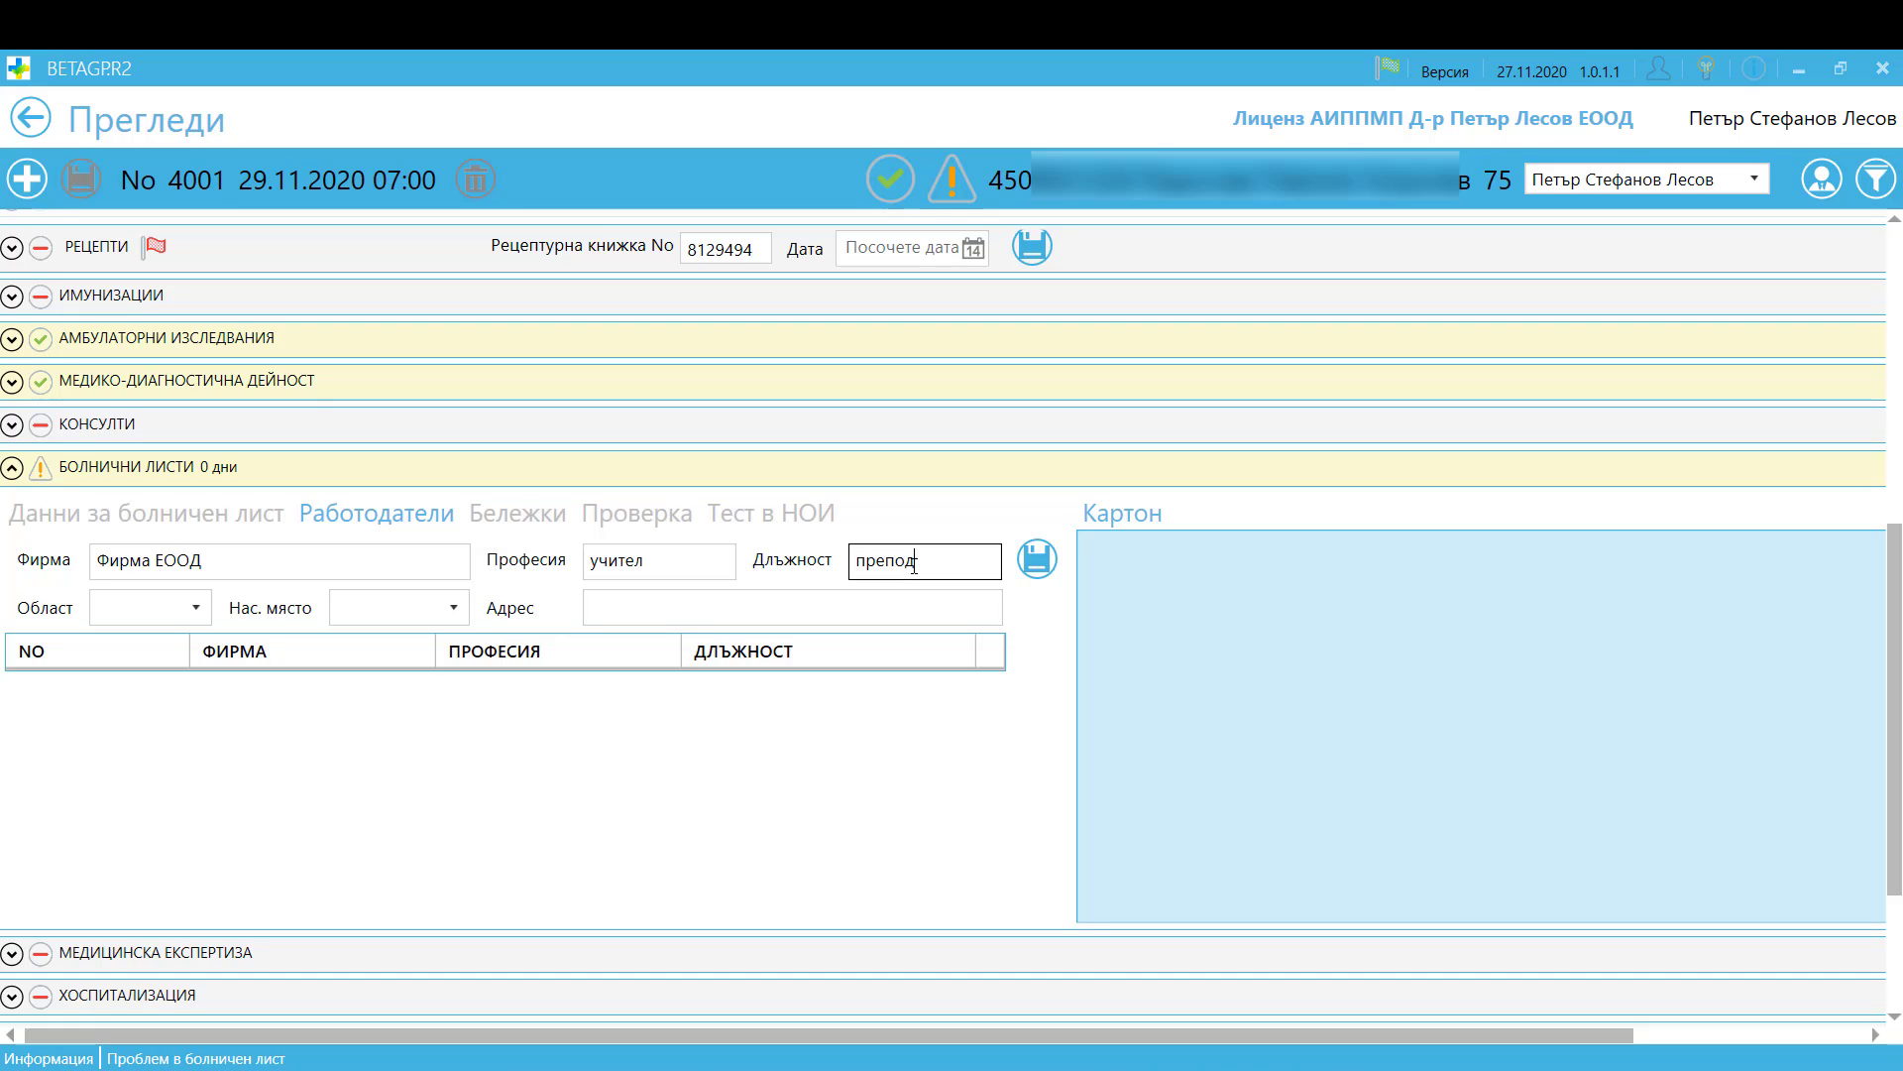
text(авател)
- Set the employer's region and town to Варна, fill in Адрес as its address and save the employer
click(190, 607)
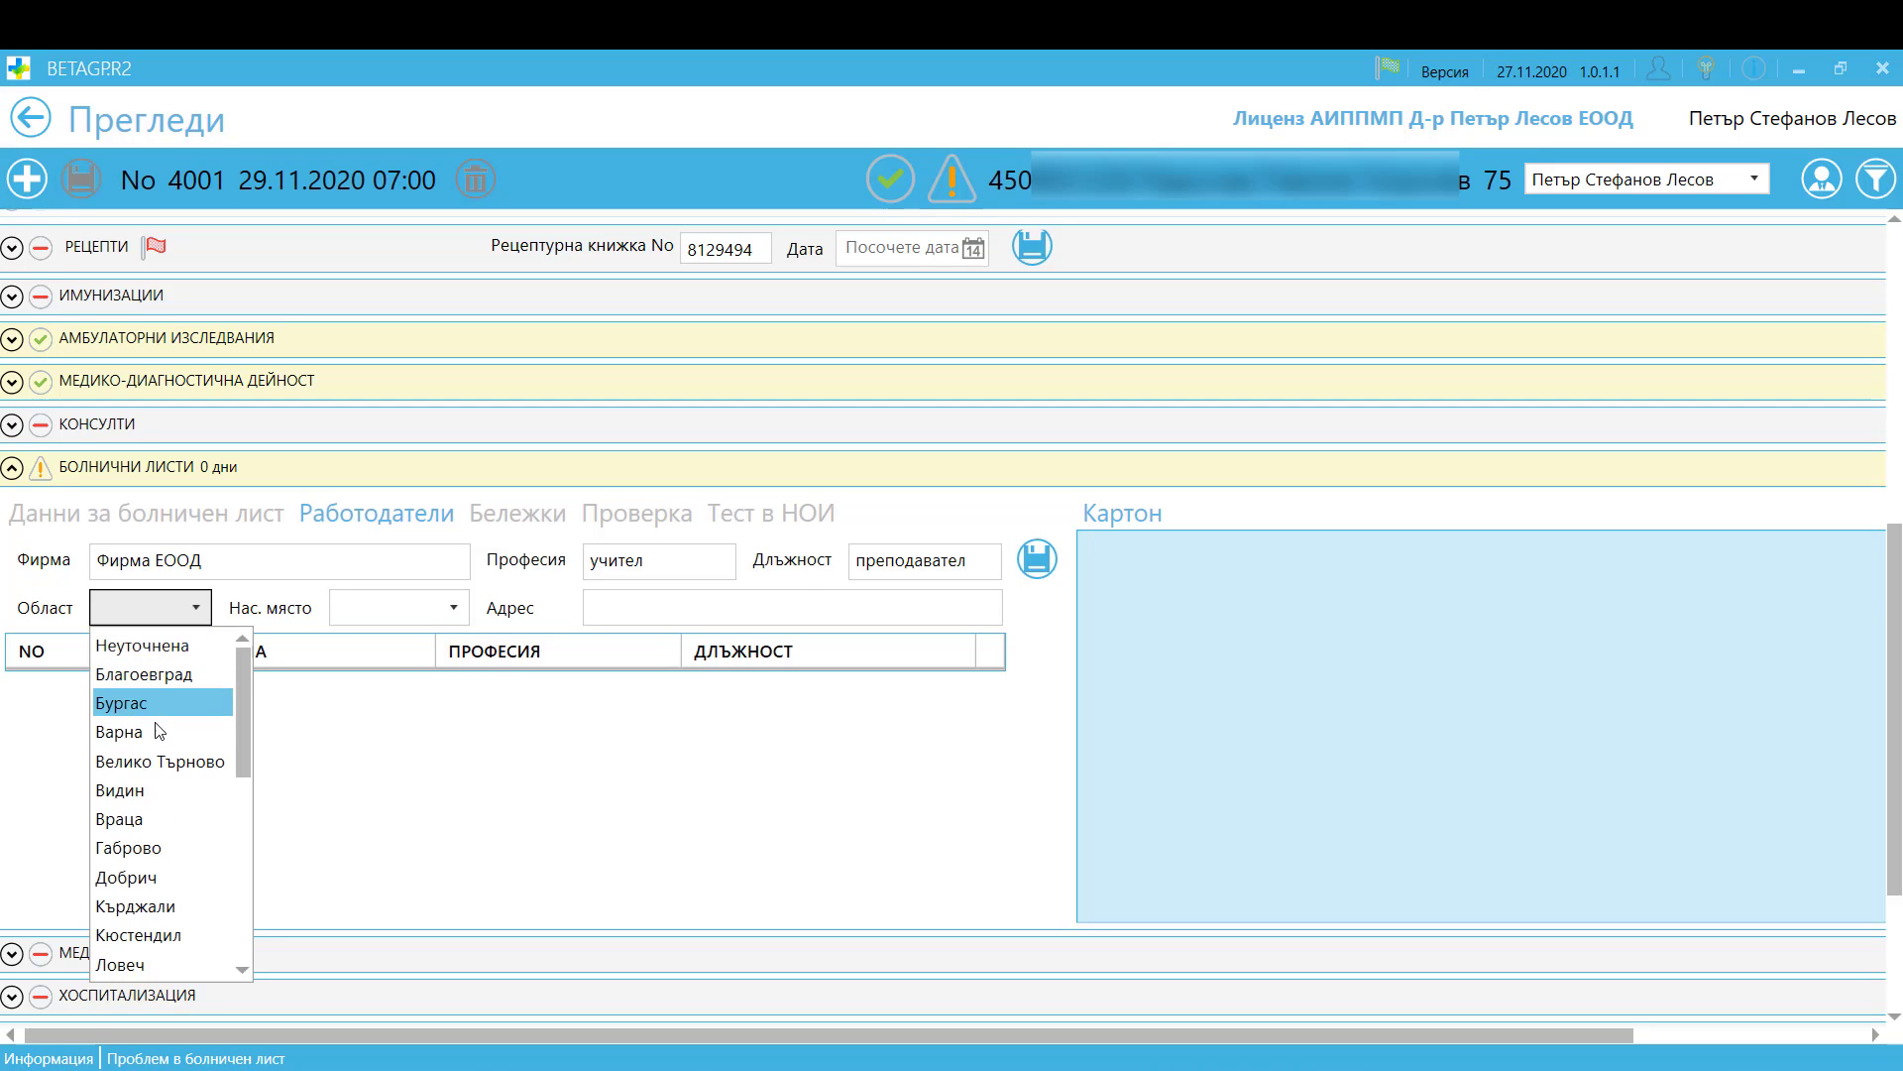
click(280, 711)
click(396, 606)
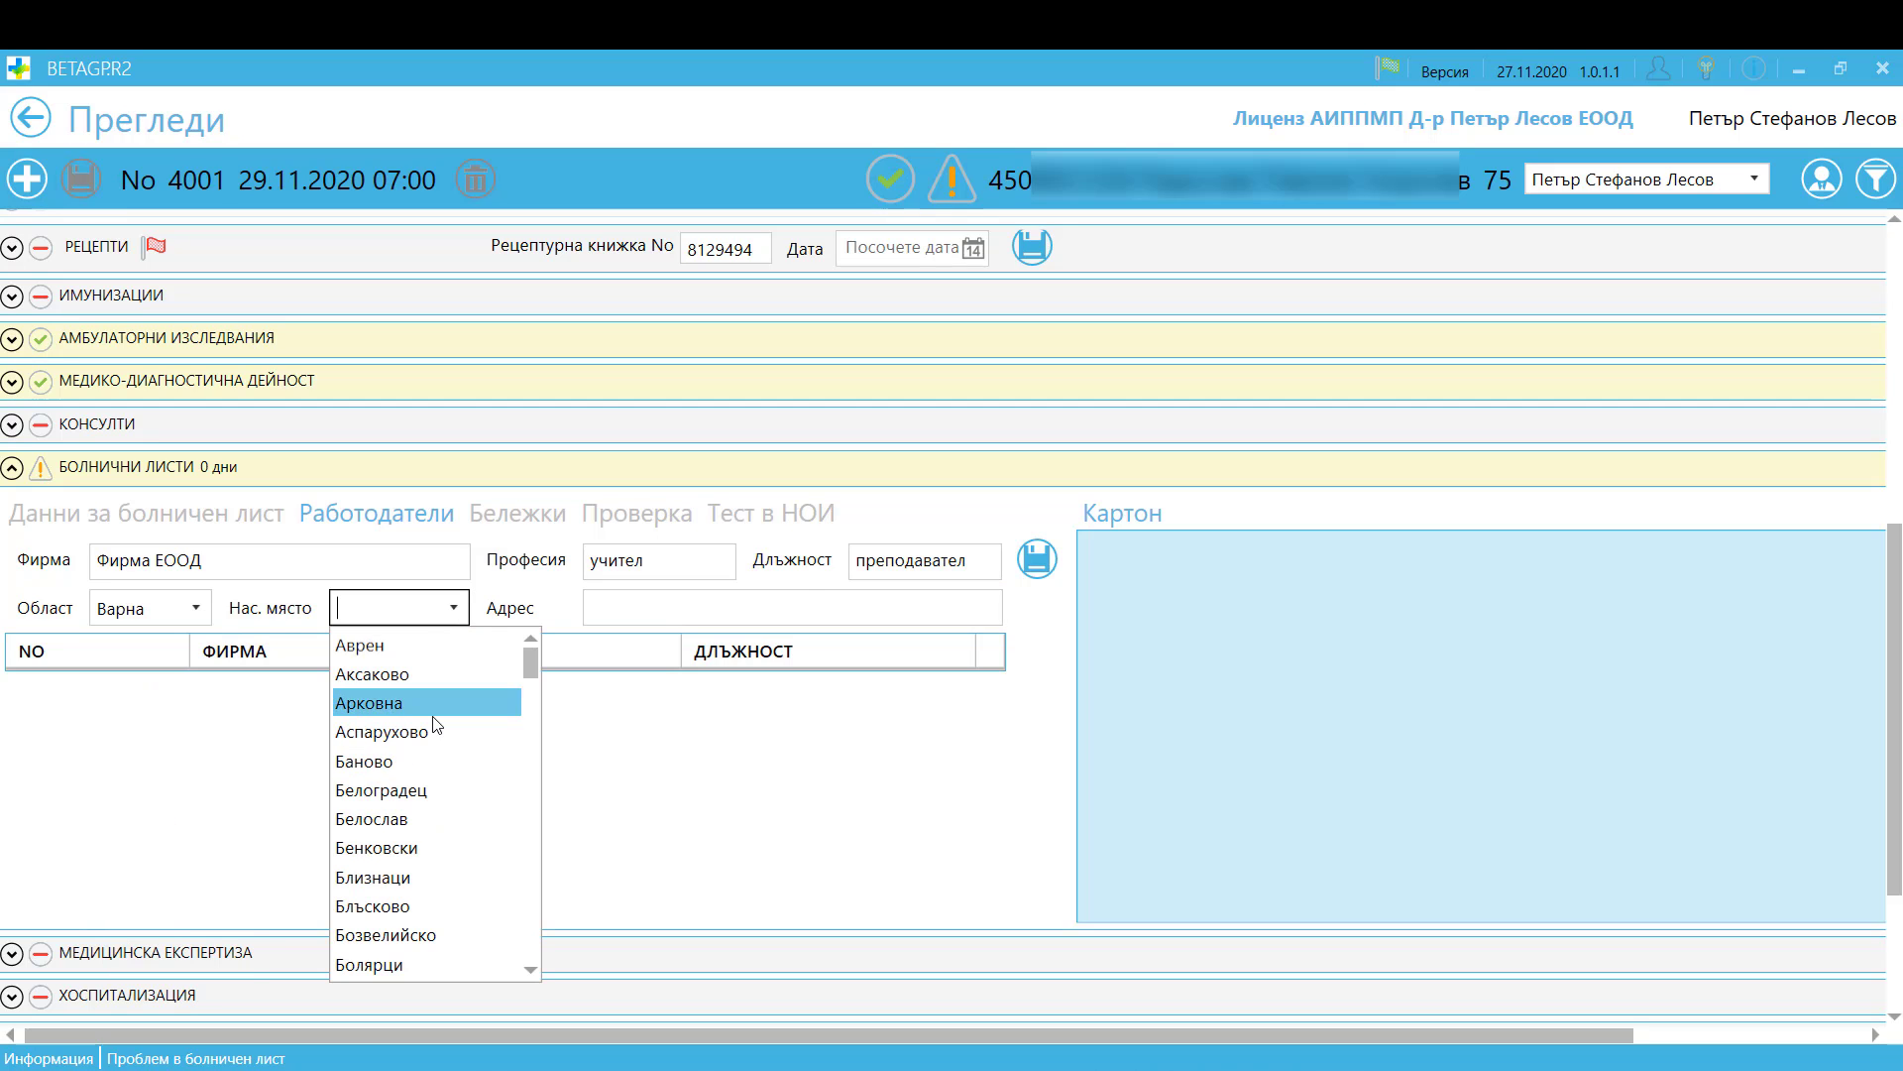
text(Варна)
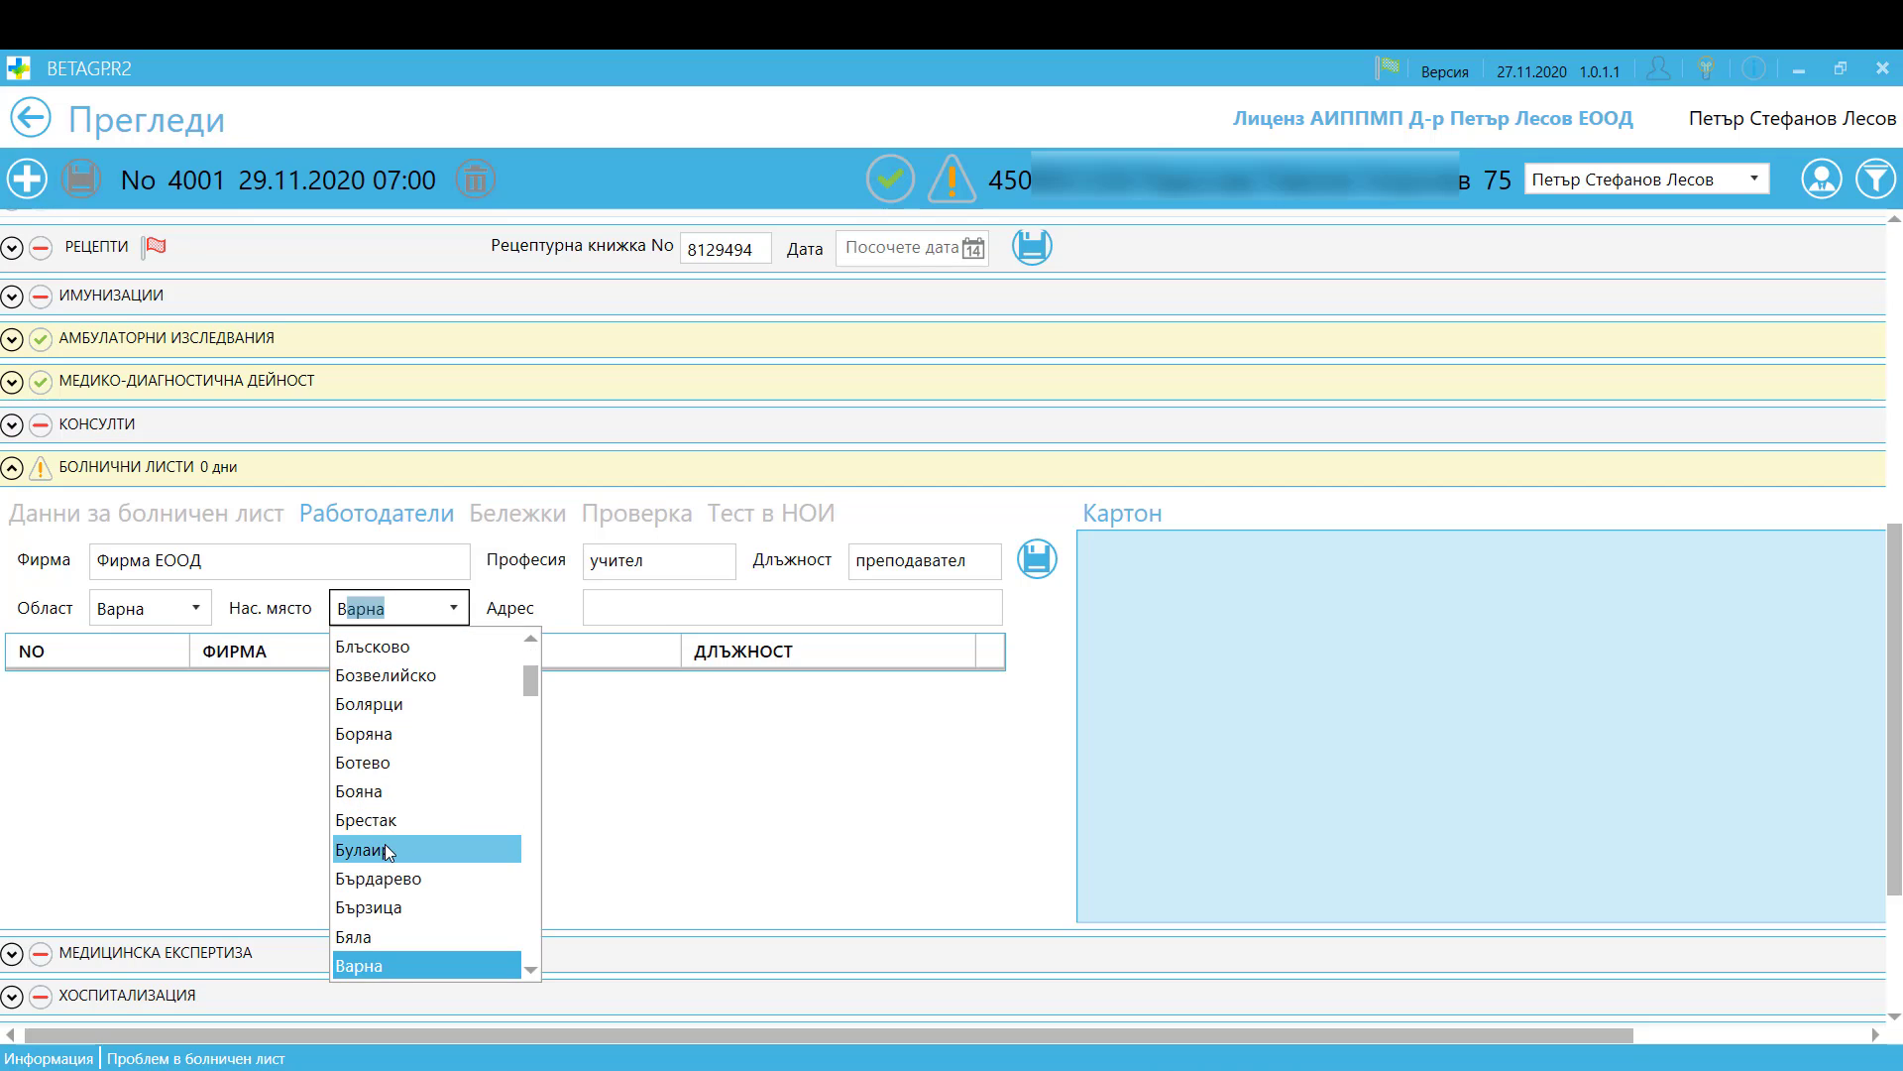
click(362, 964)
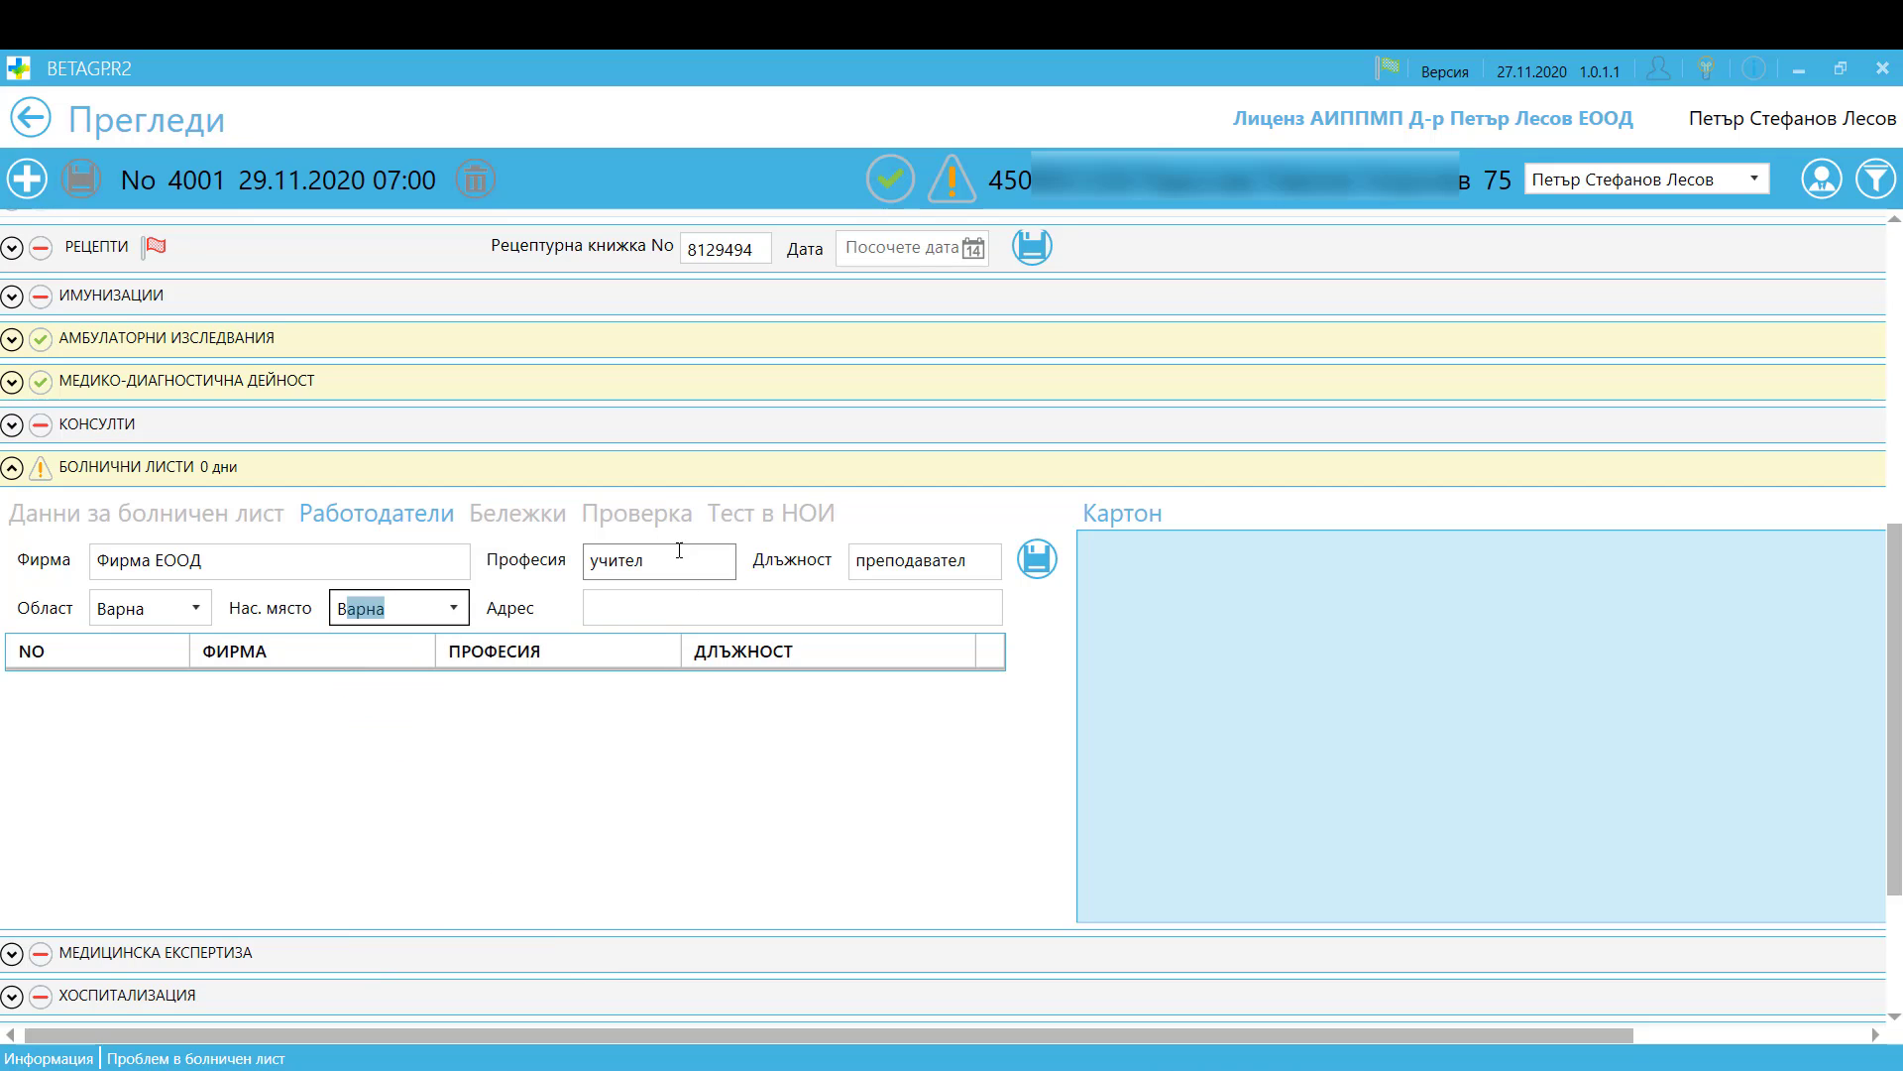
click(631, 612)
text(Адрес)
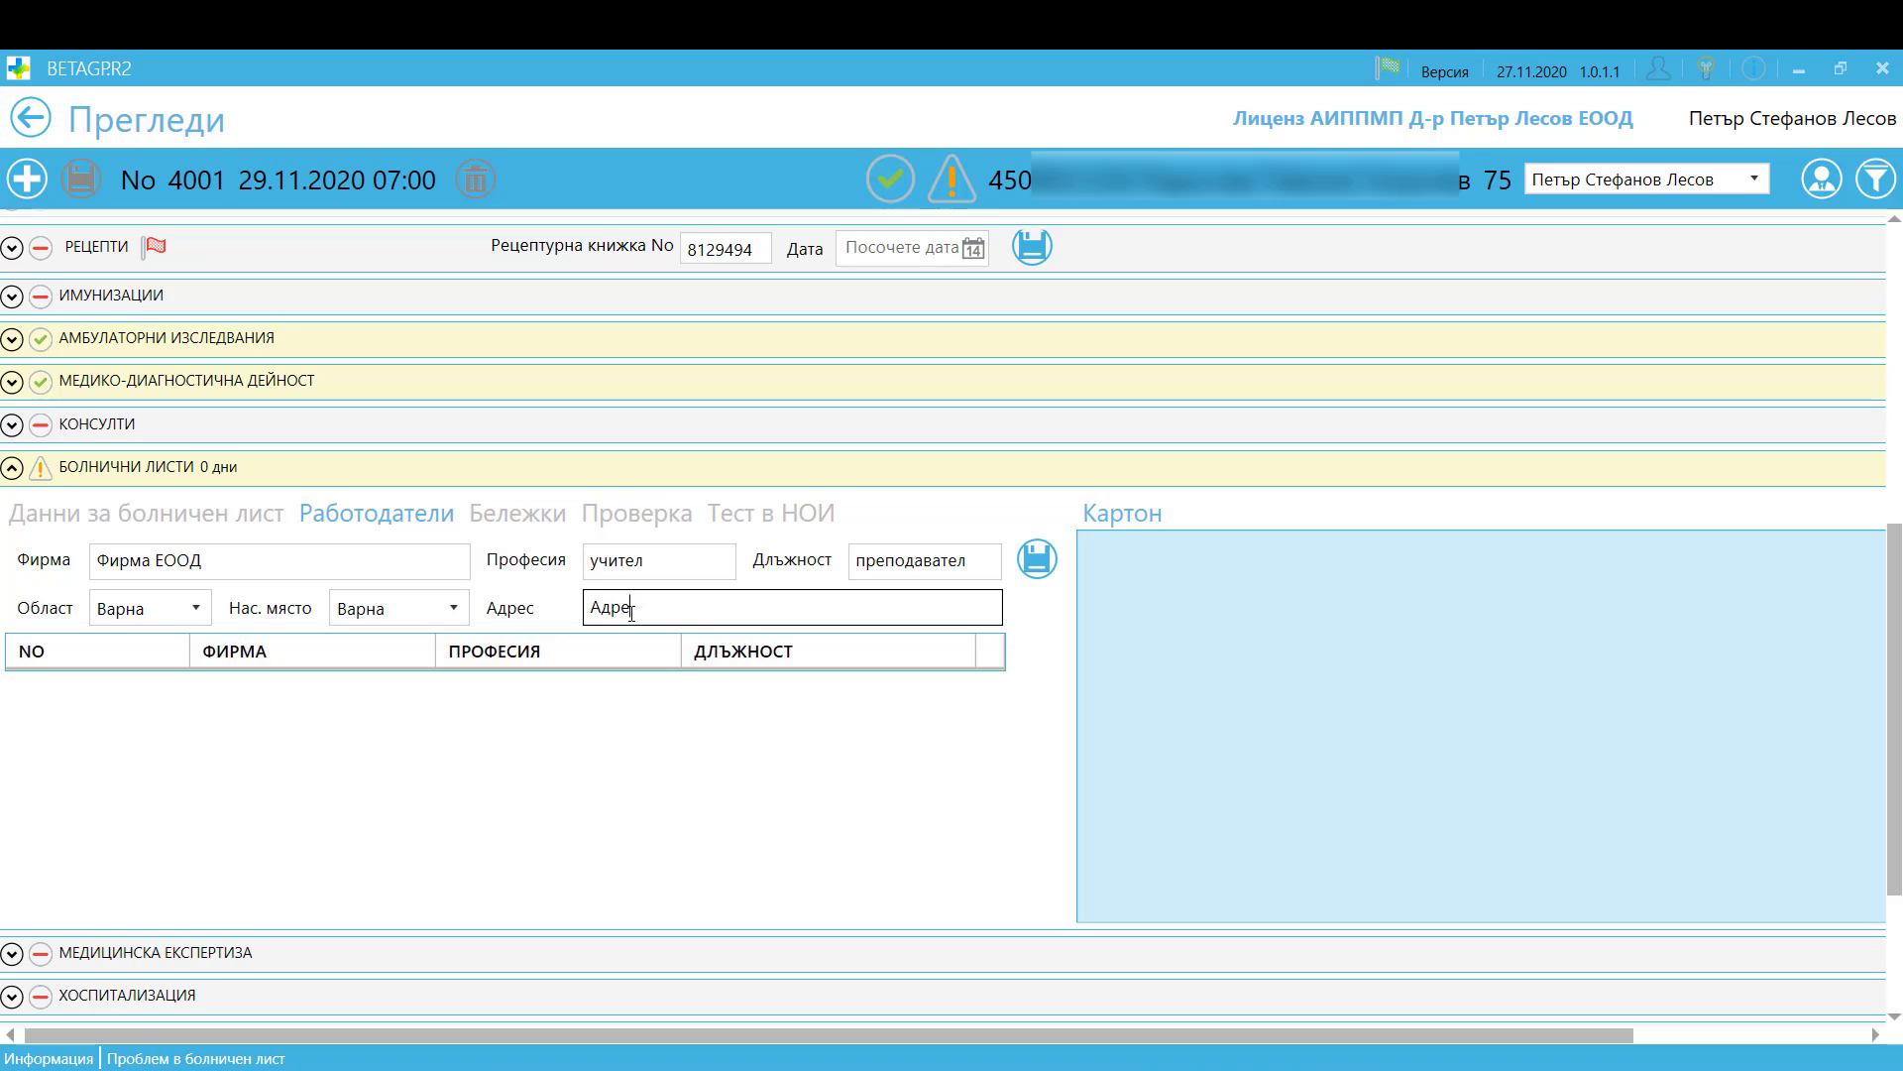
click(1038, 564)
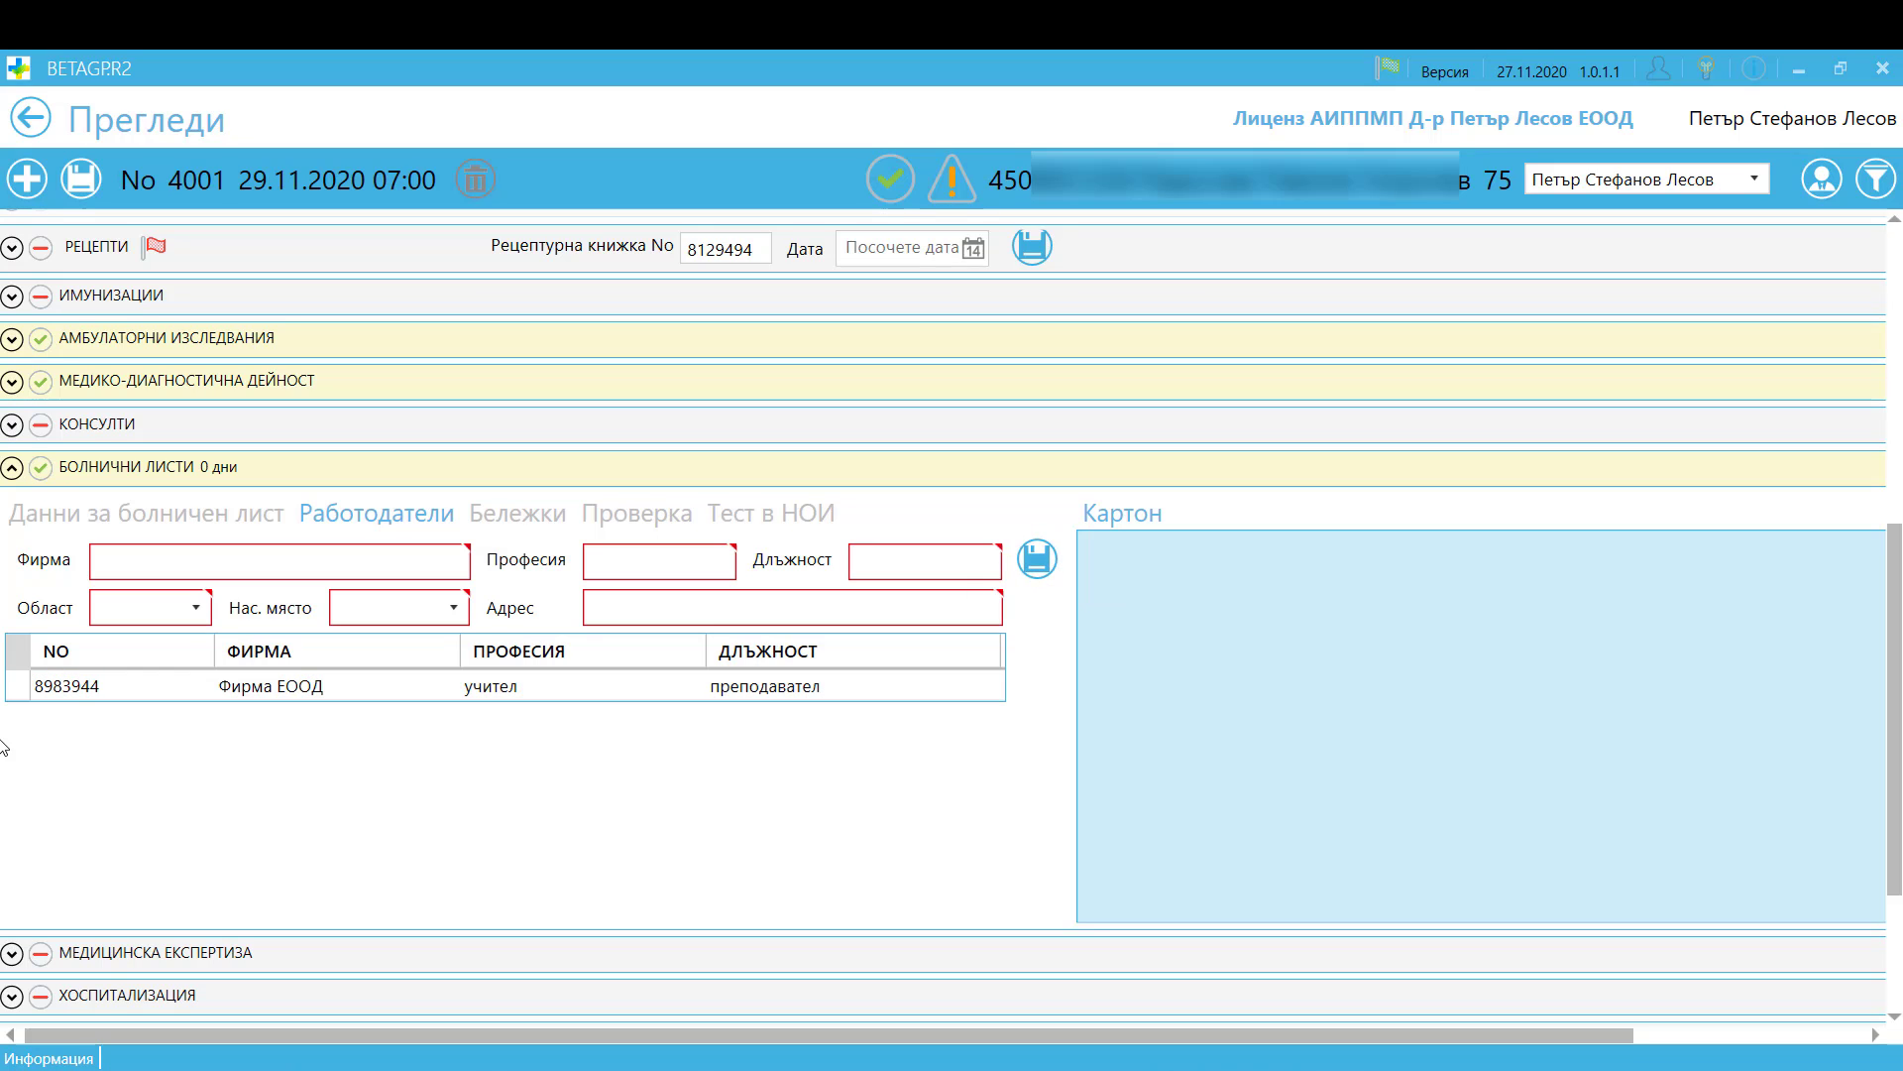
click(72, 694)
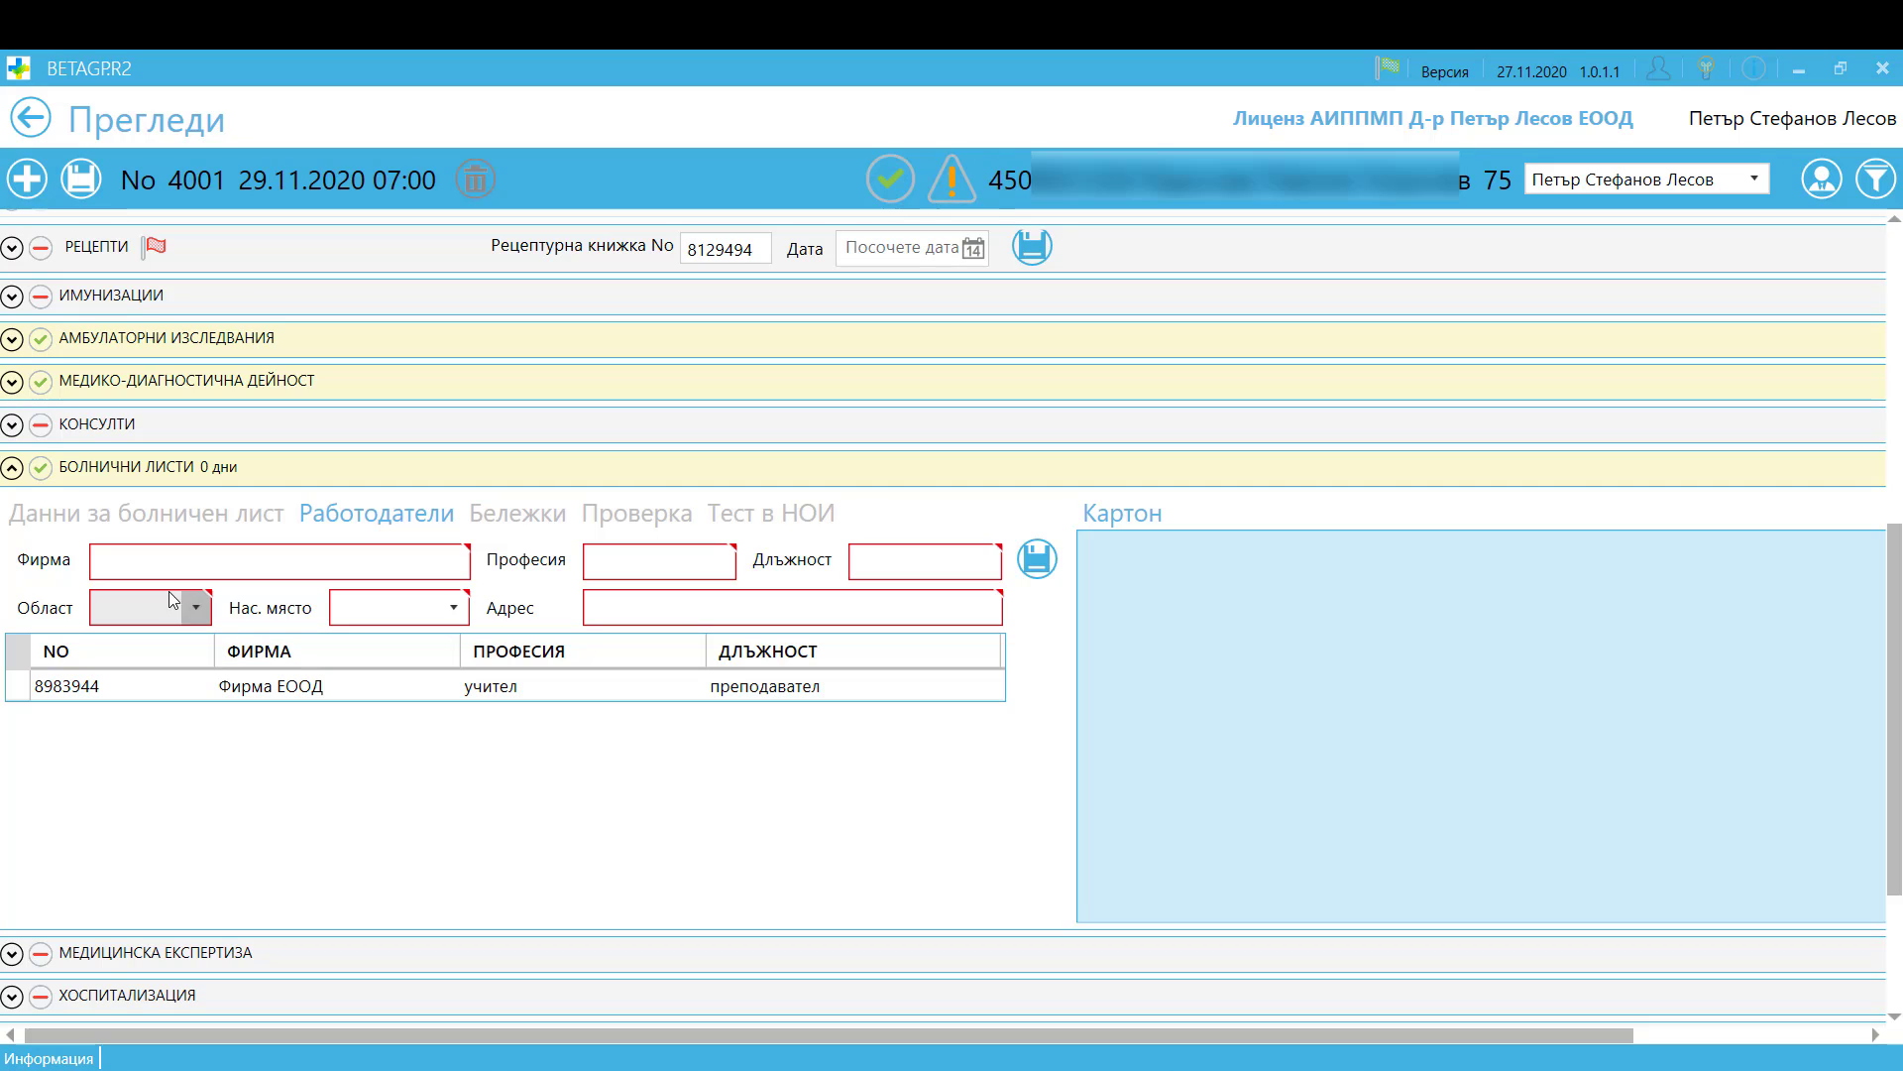
click(145, 558)
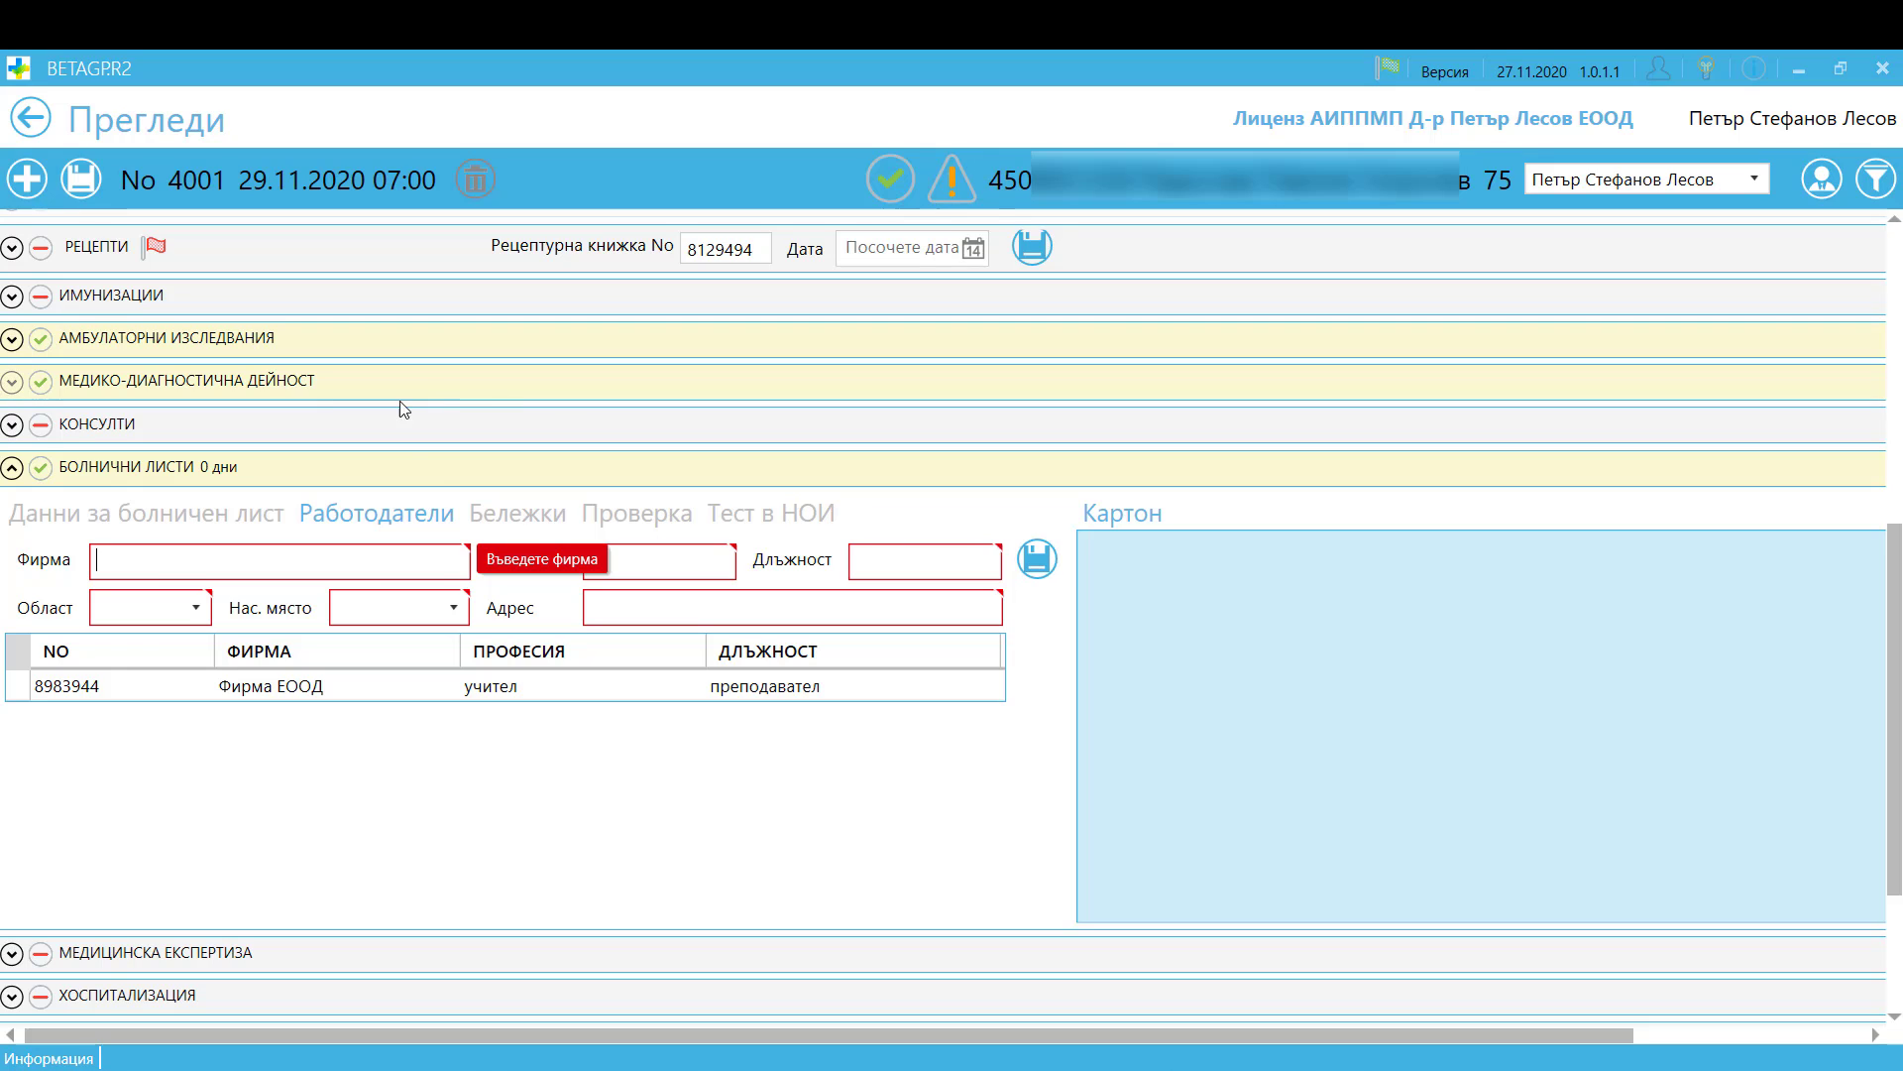
- Save the note 9 Издава се за минало време with the text "амб.лист 1/12/12/2020" and check the sick leave certificate for problems
click(510, 522)
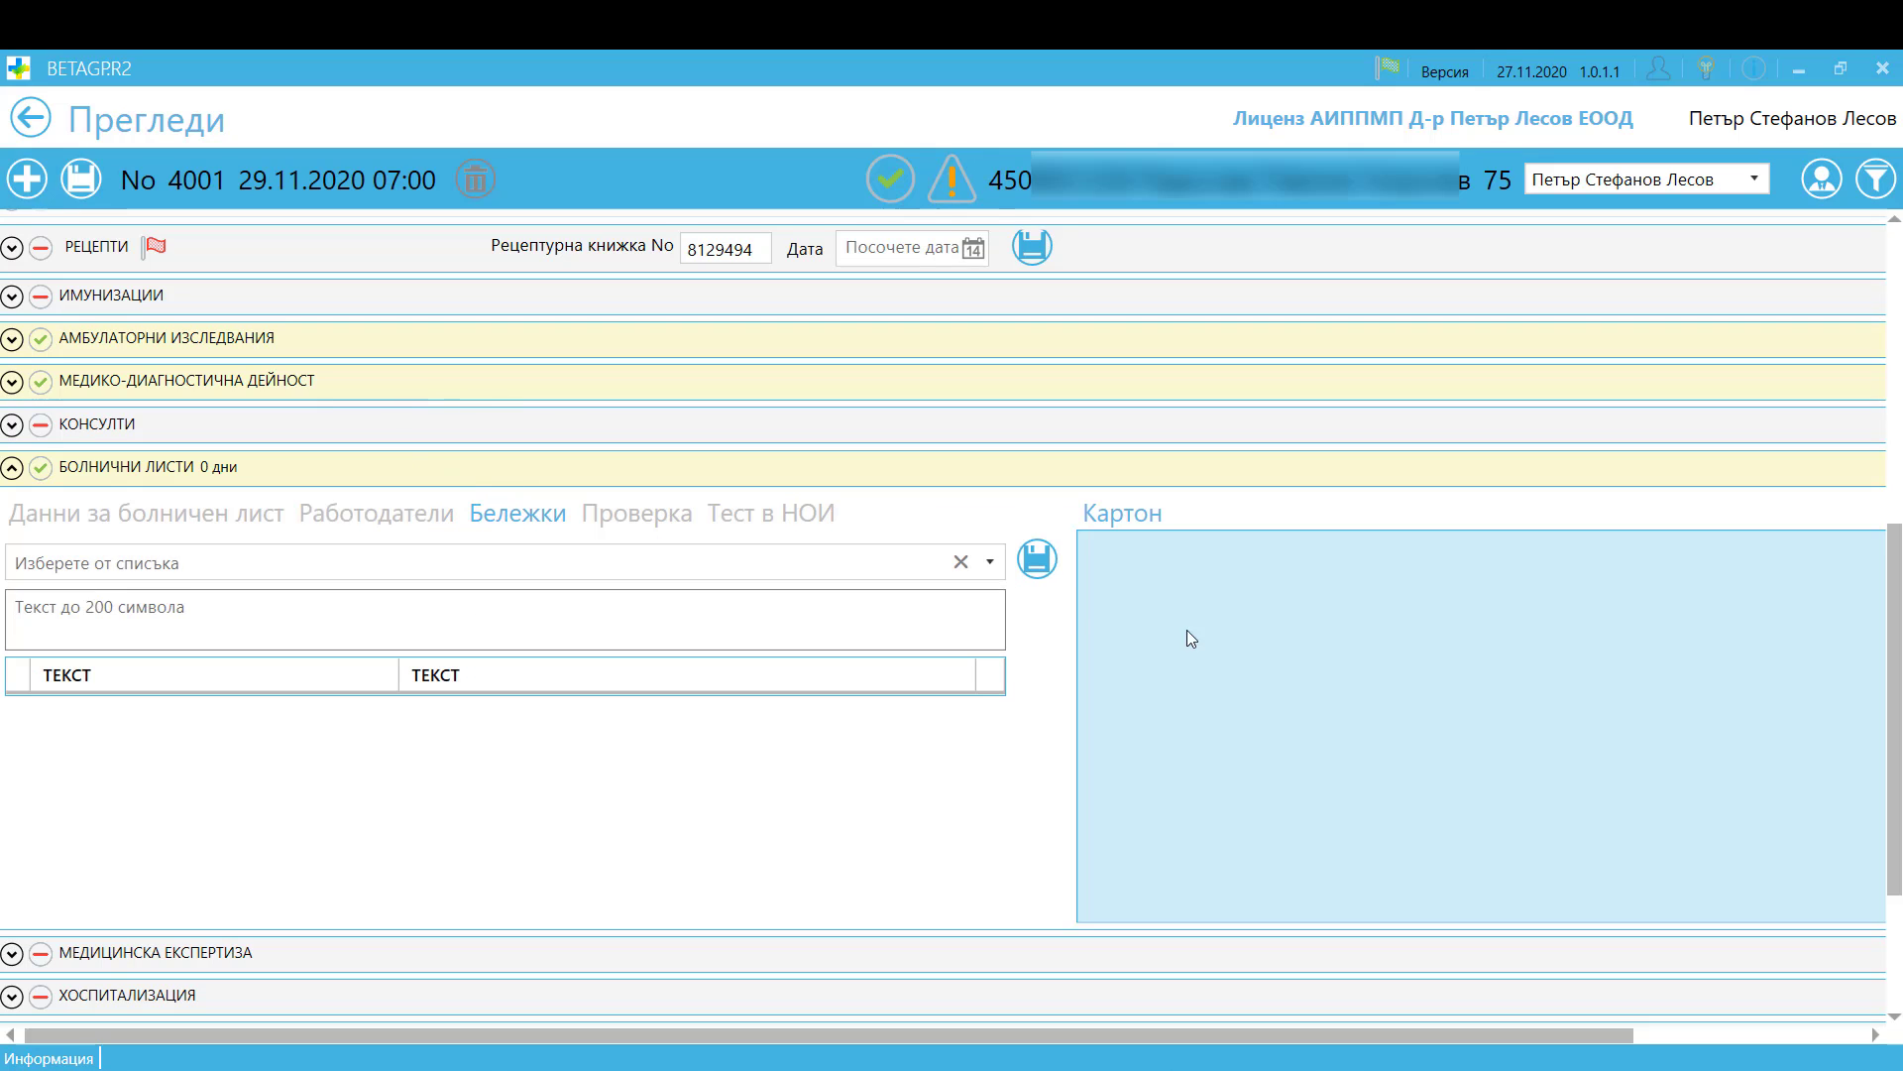
click(991, 561)
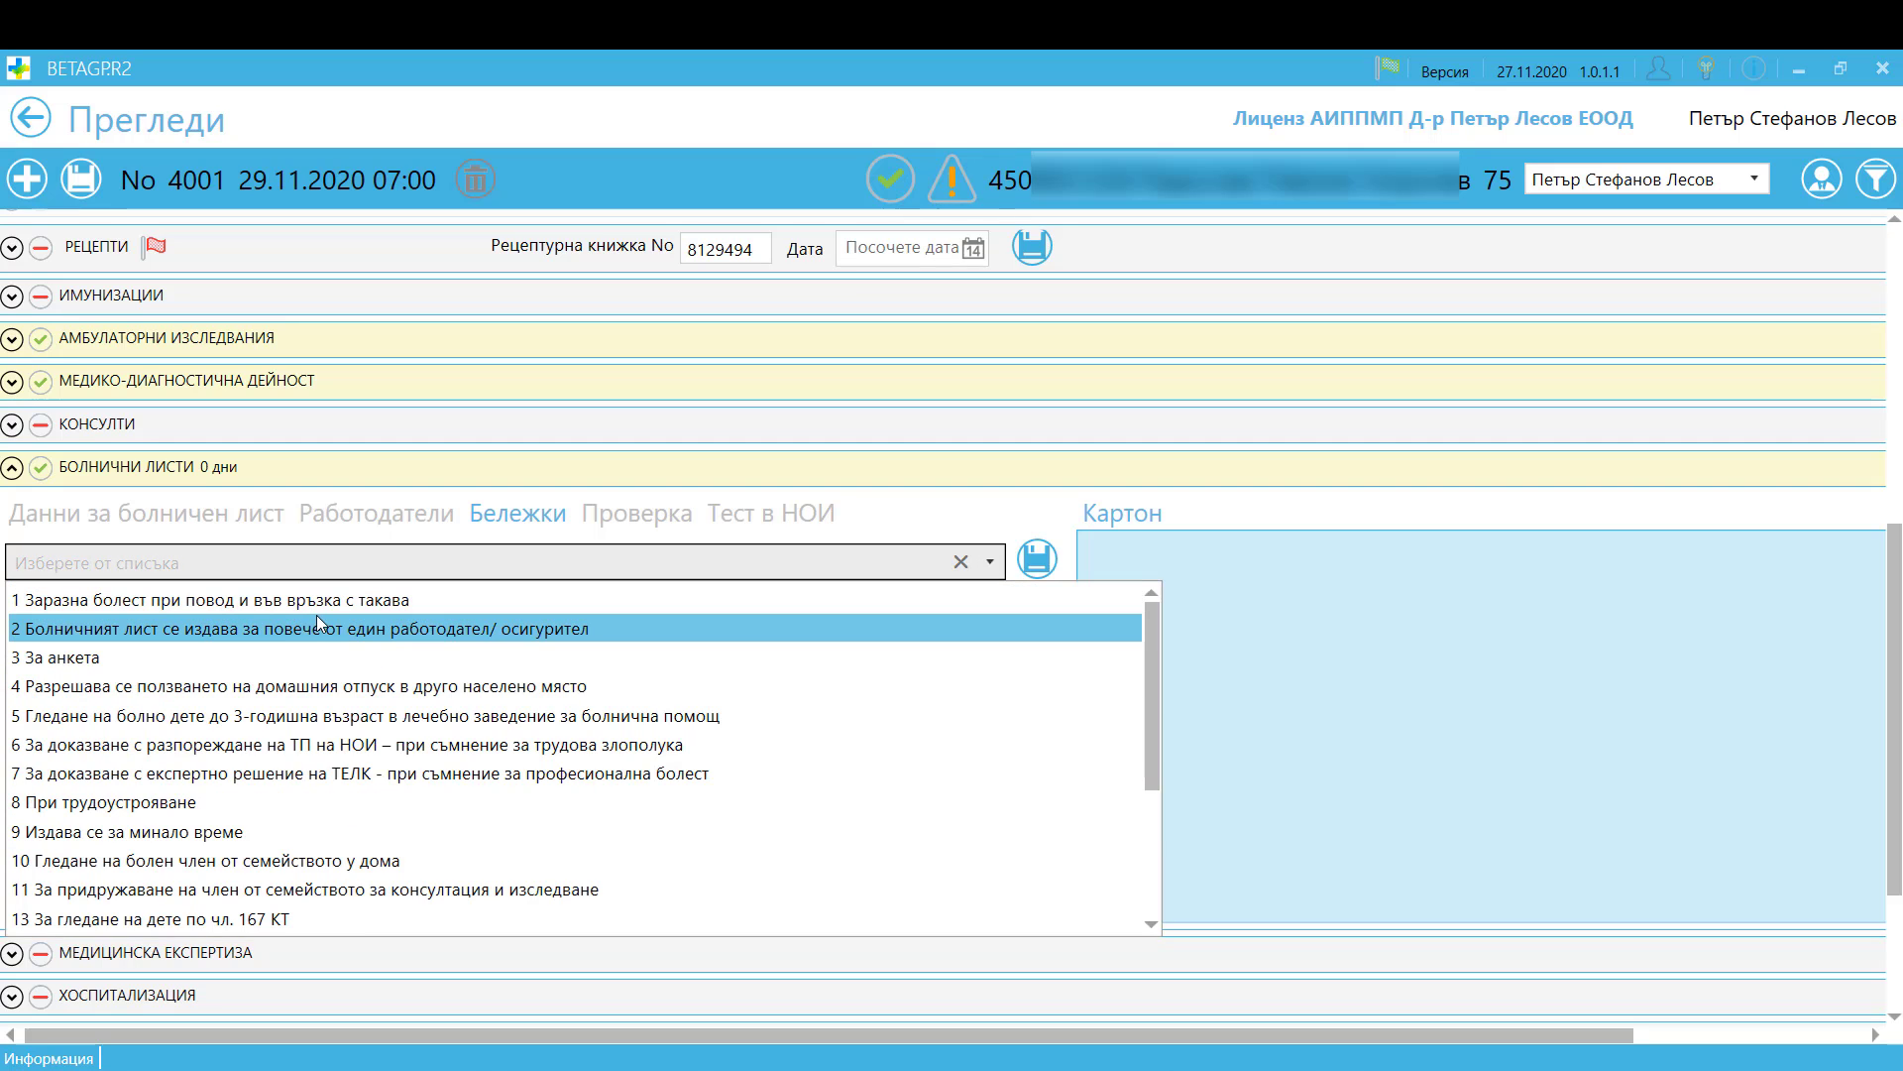
click(119, 833)
click(106, 625)
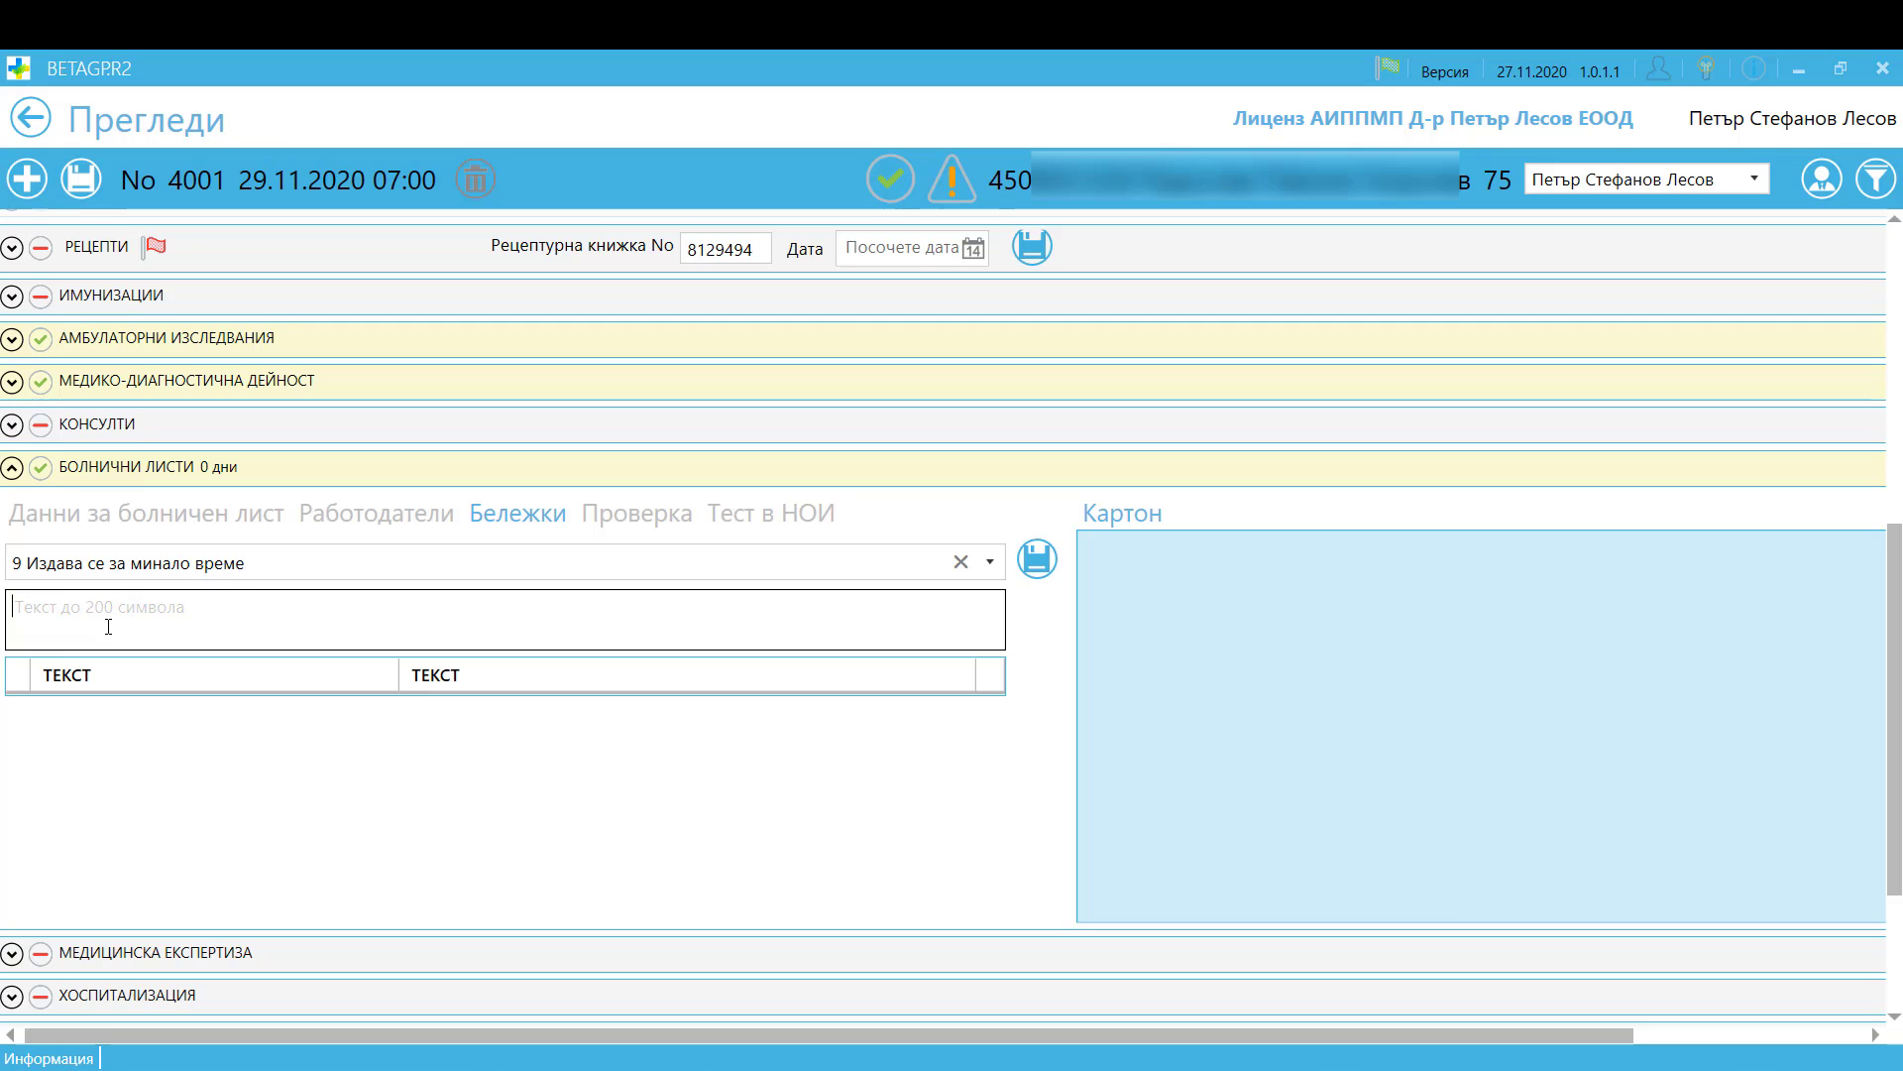
text(амб)
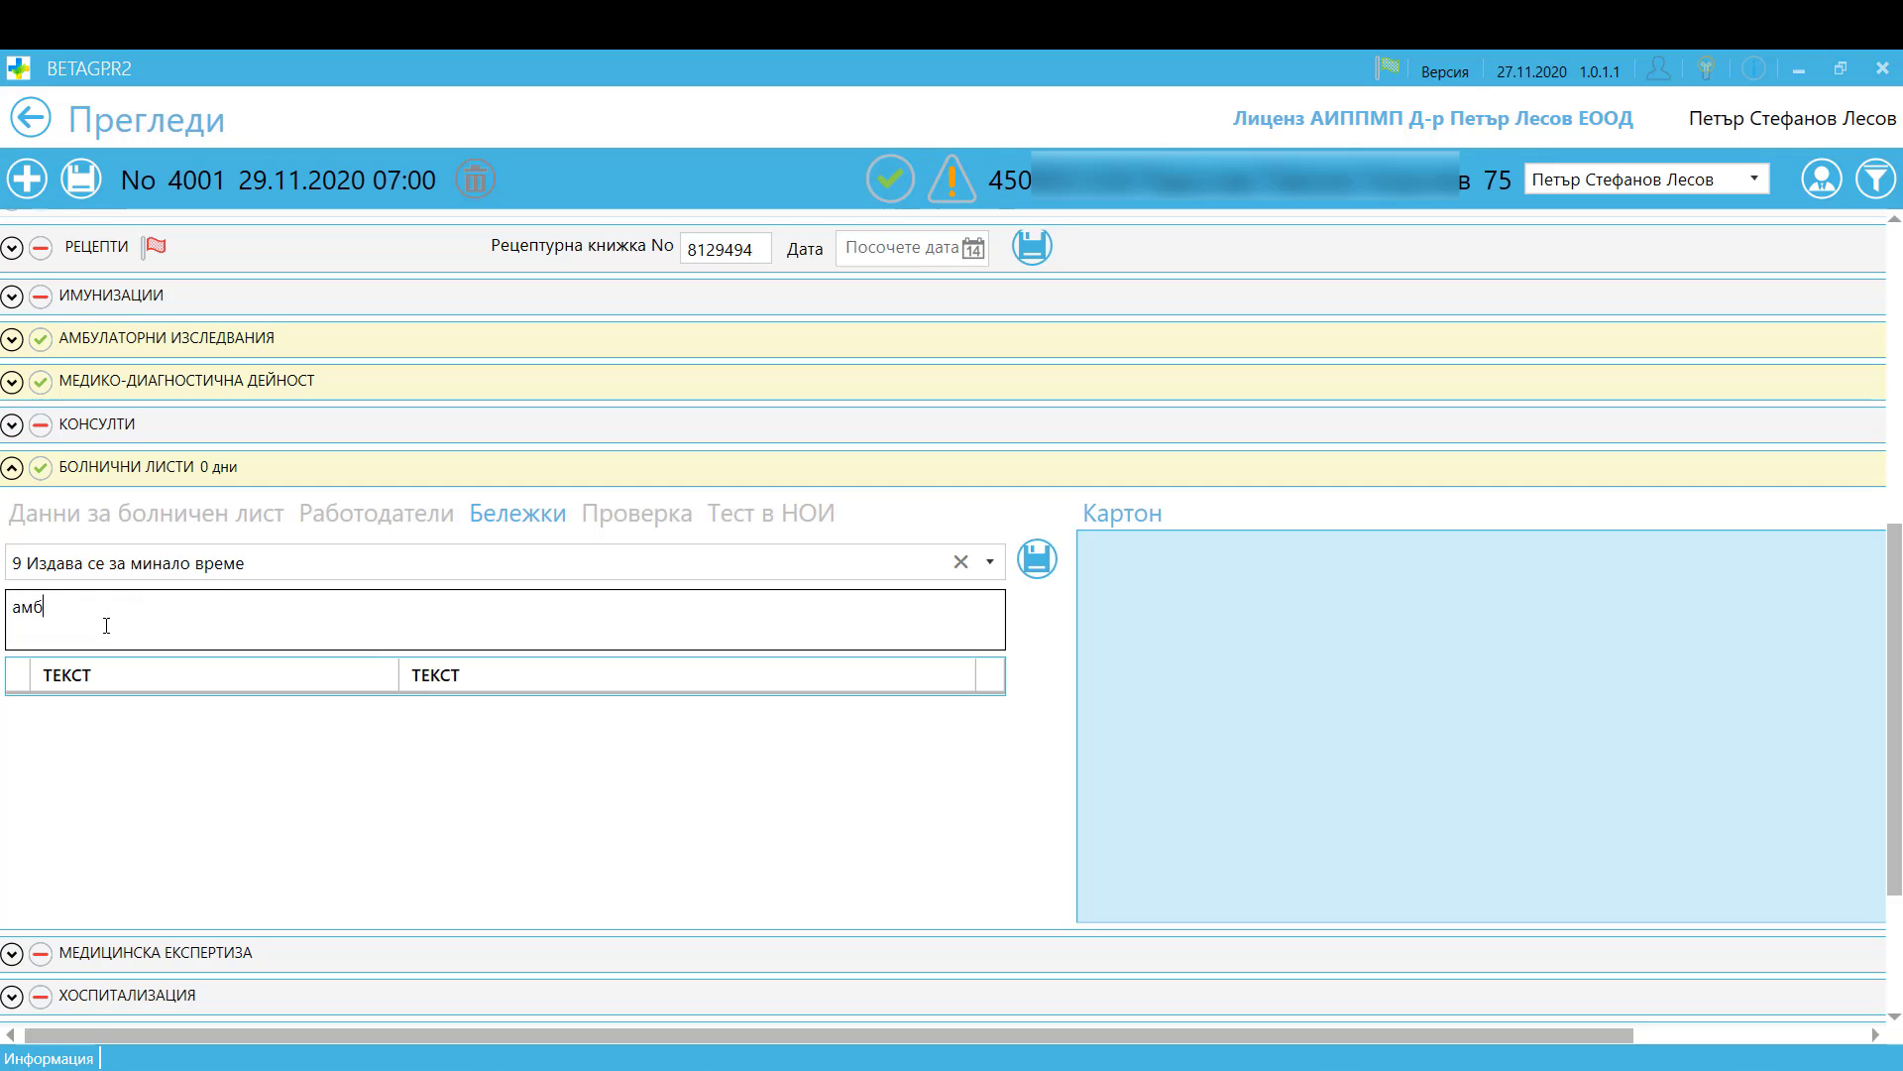
text(.лист 1/12/12/2000)
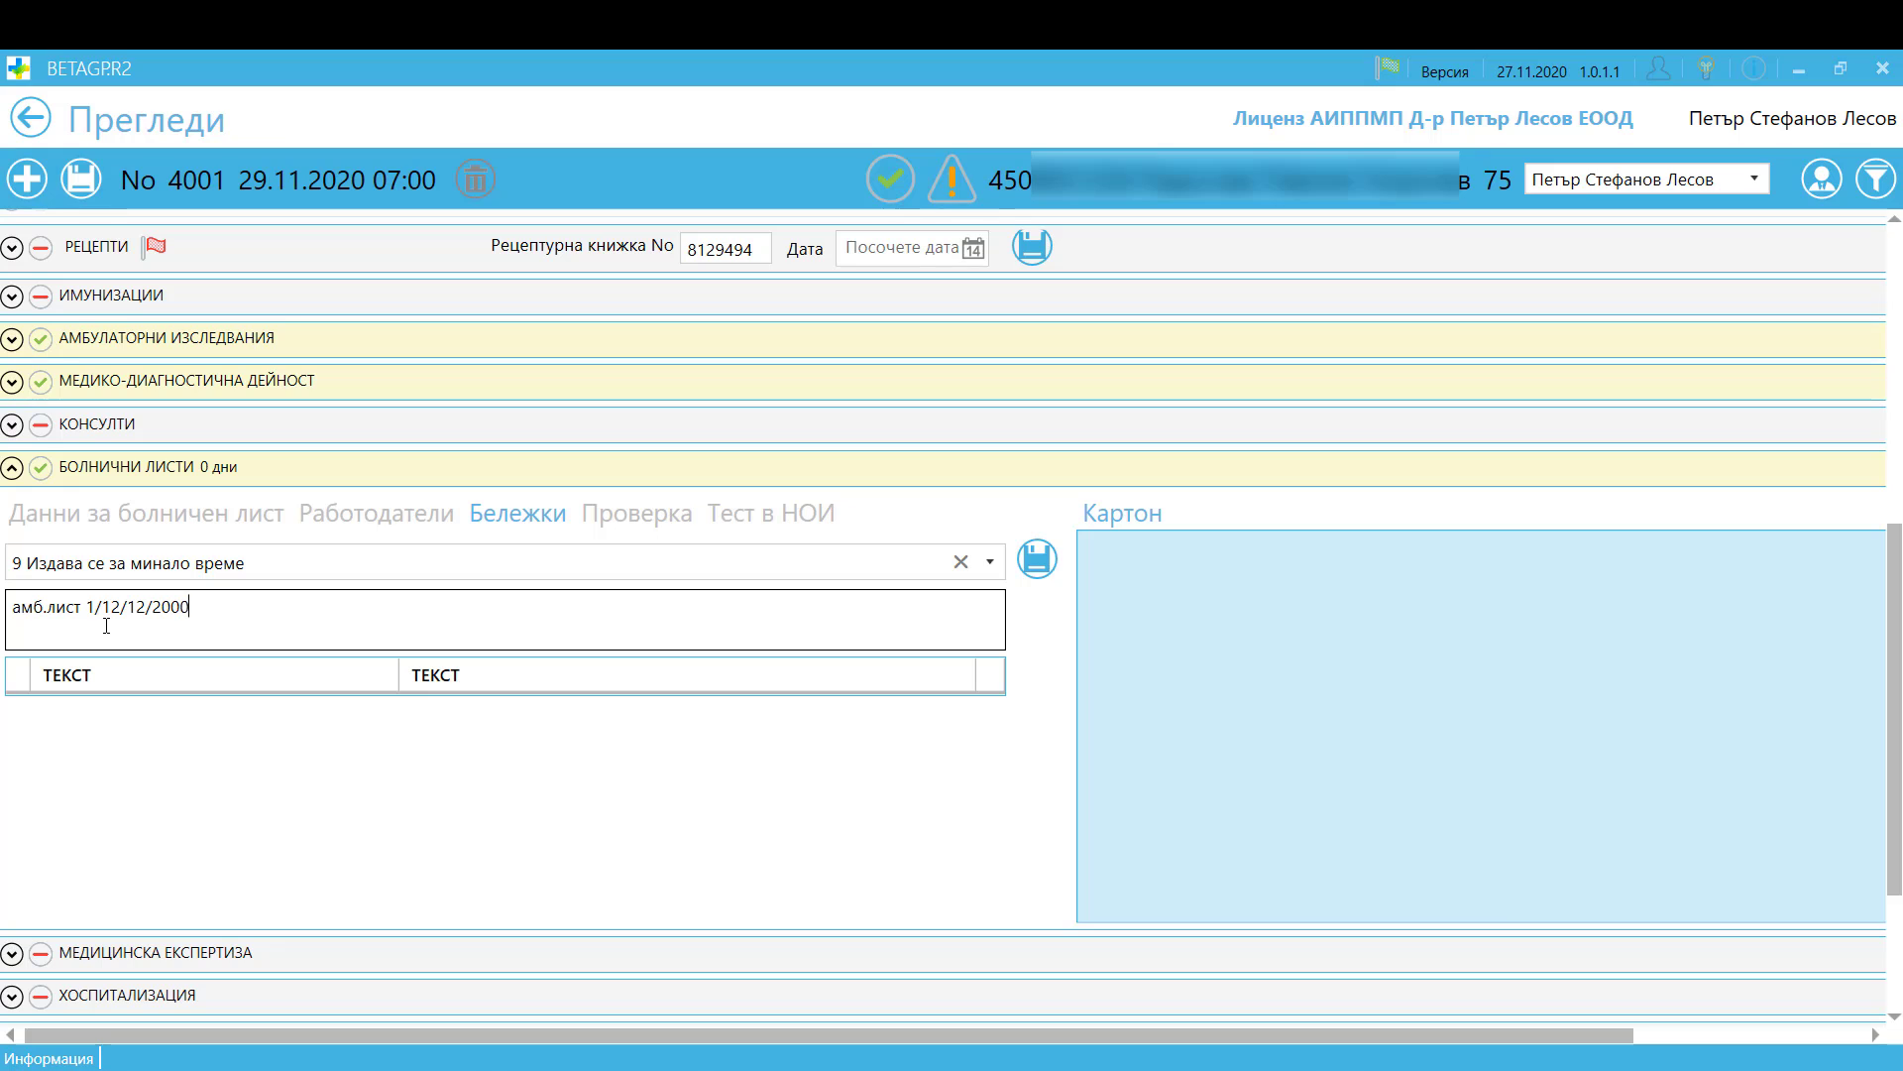
key(BackSpace)
key(BackSpace)
text(20)
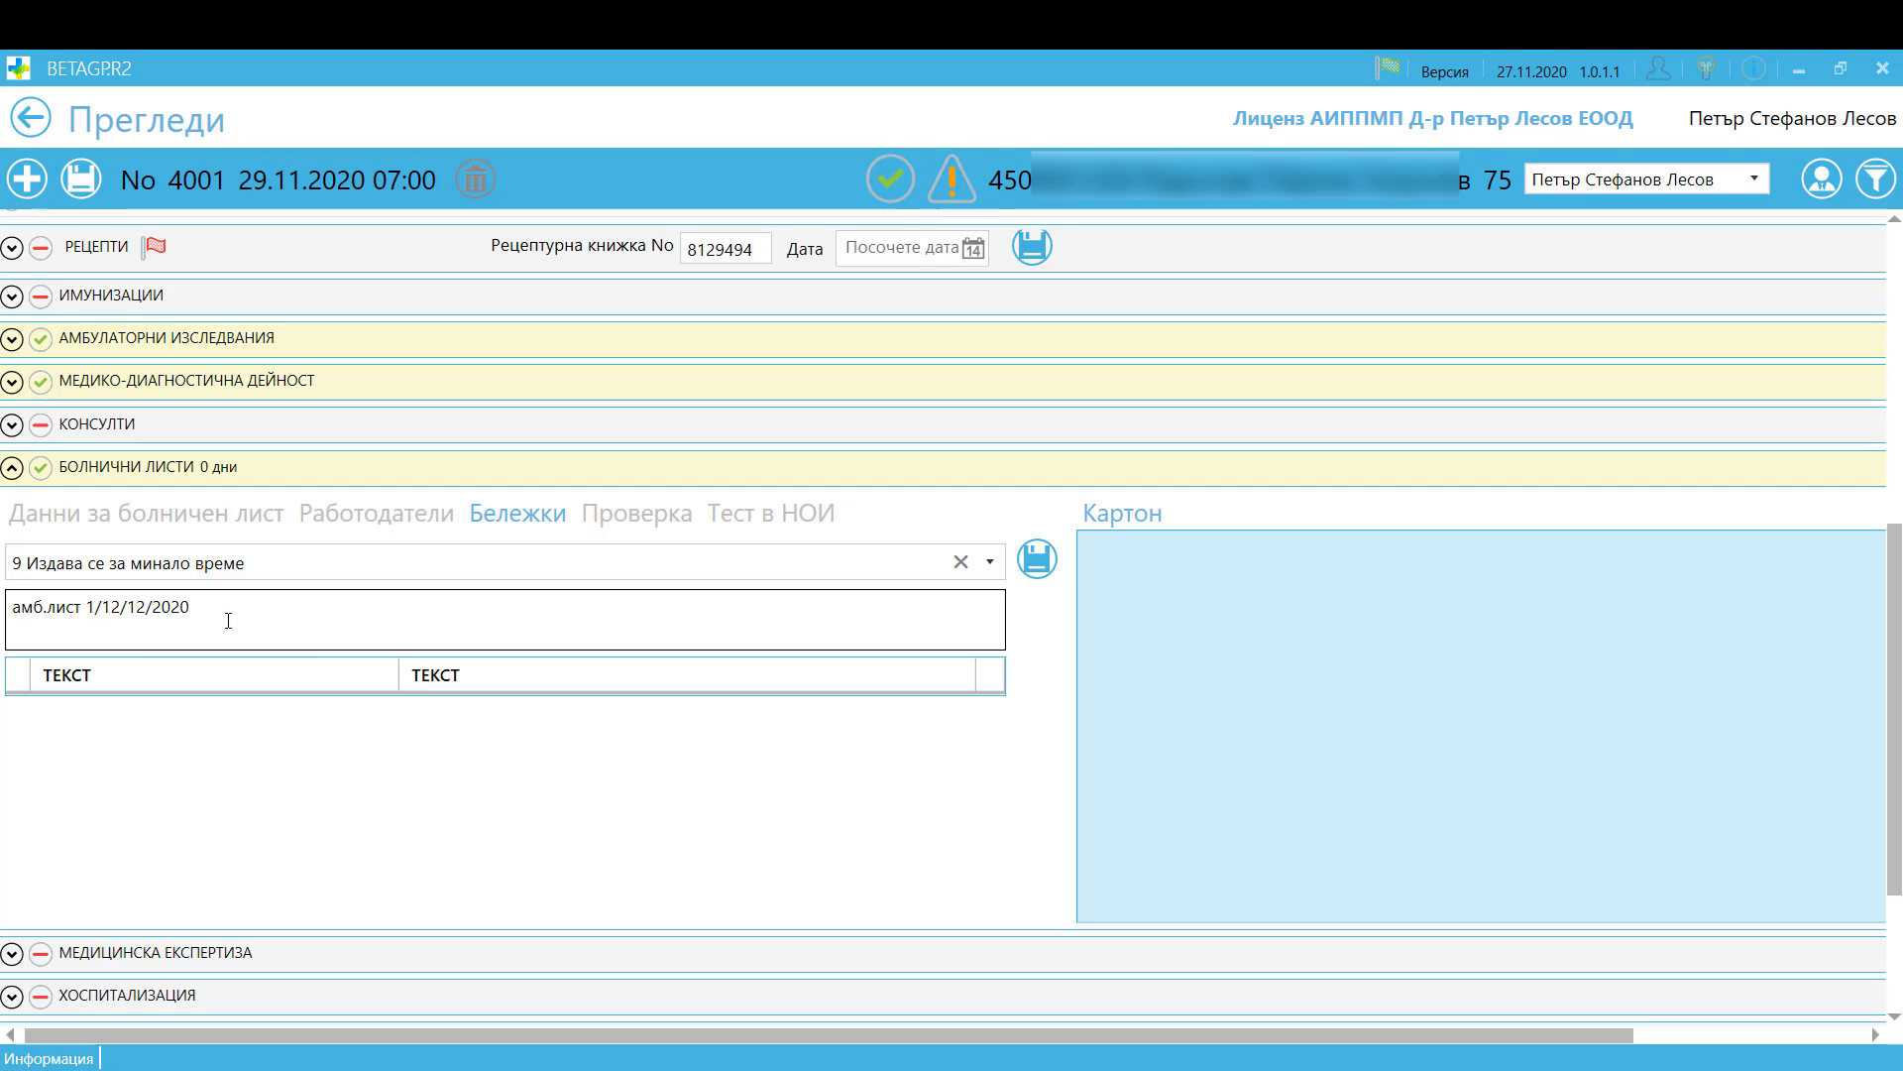
click(1029, 555)
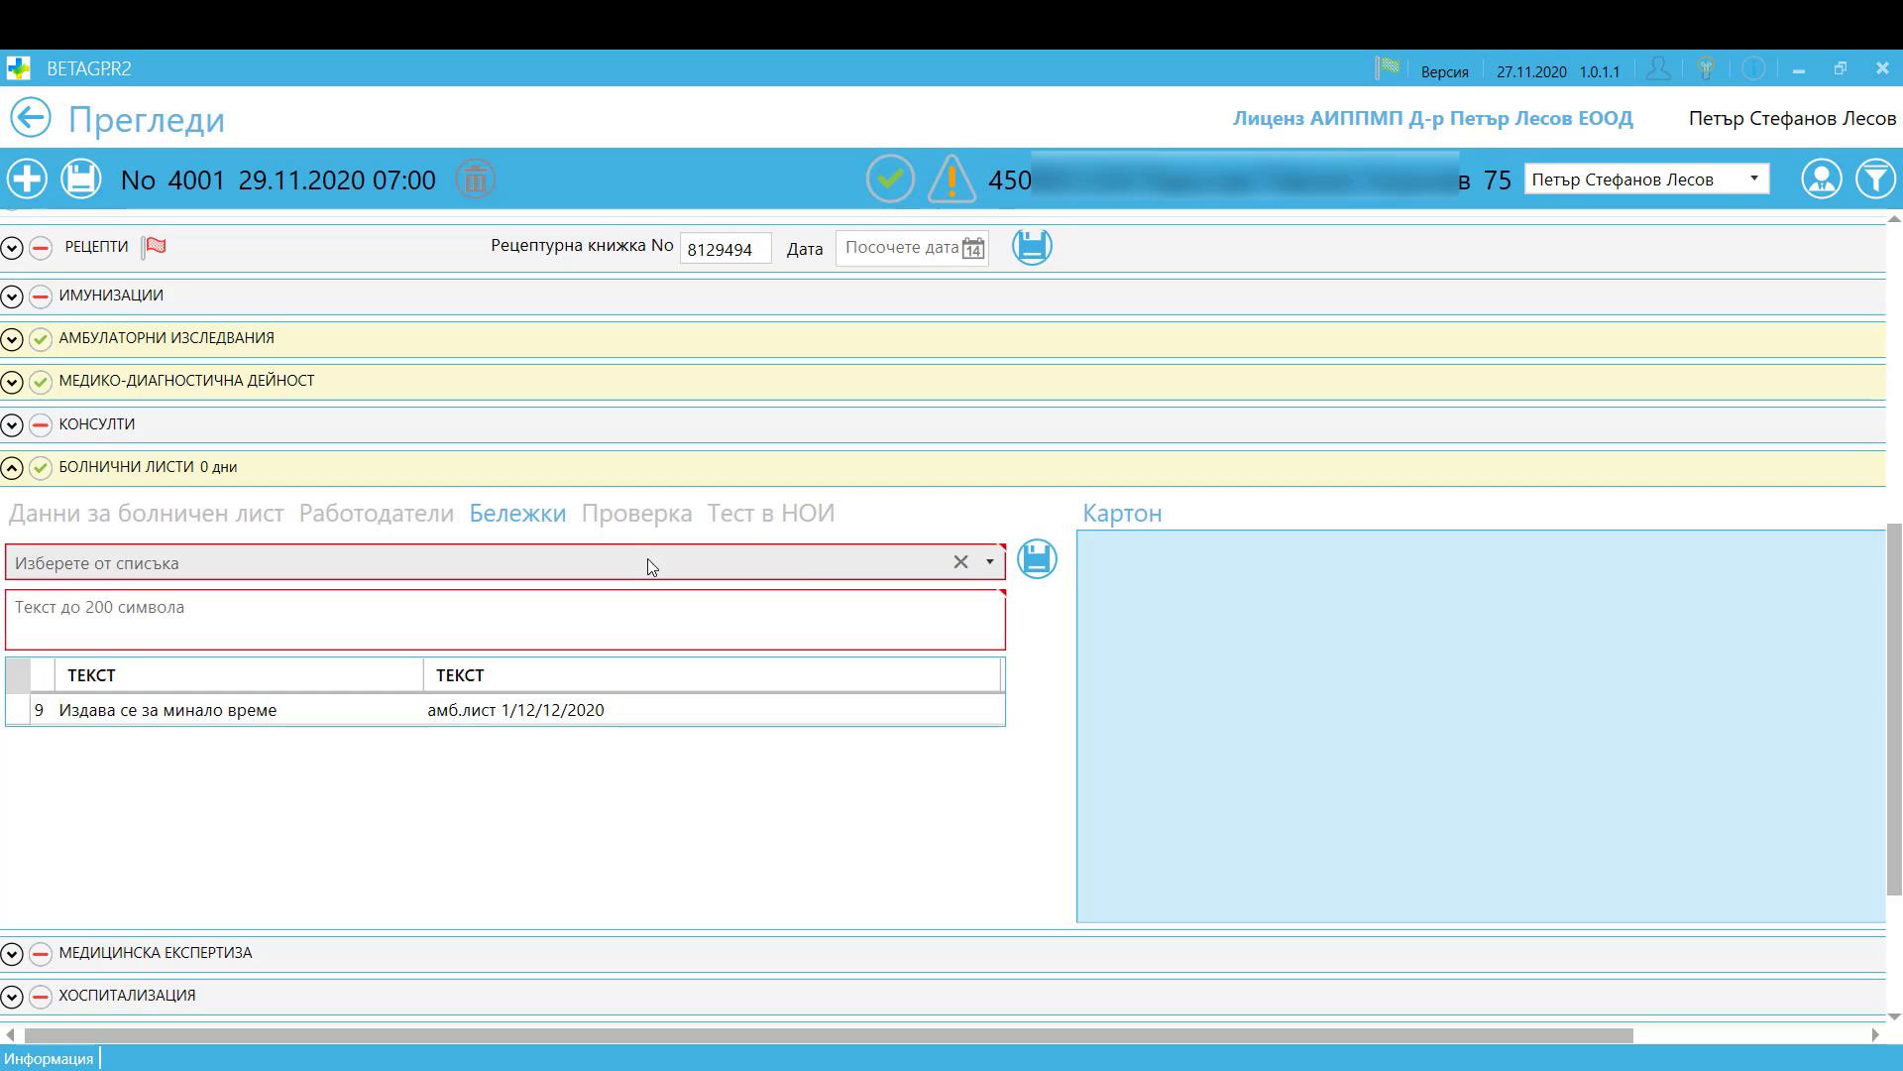
click(636, 517)
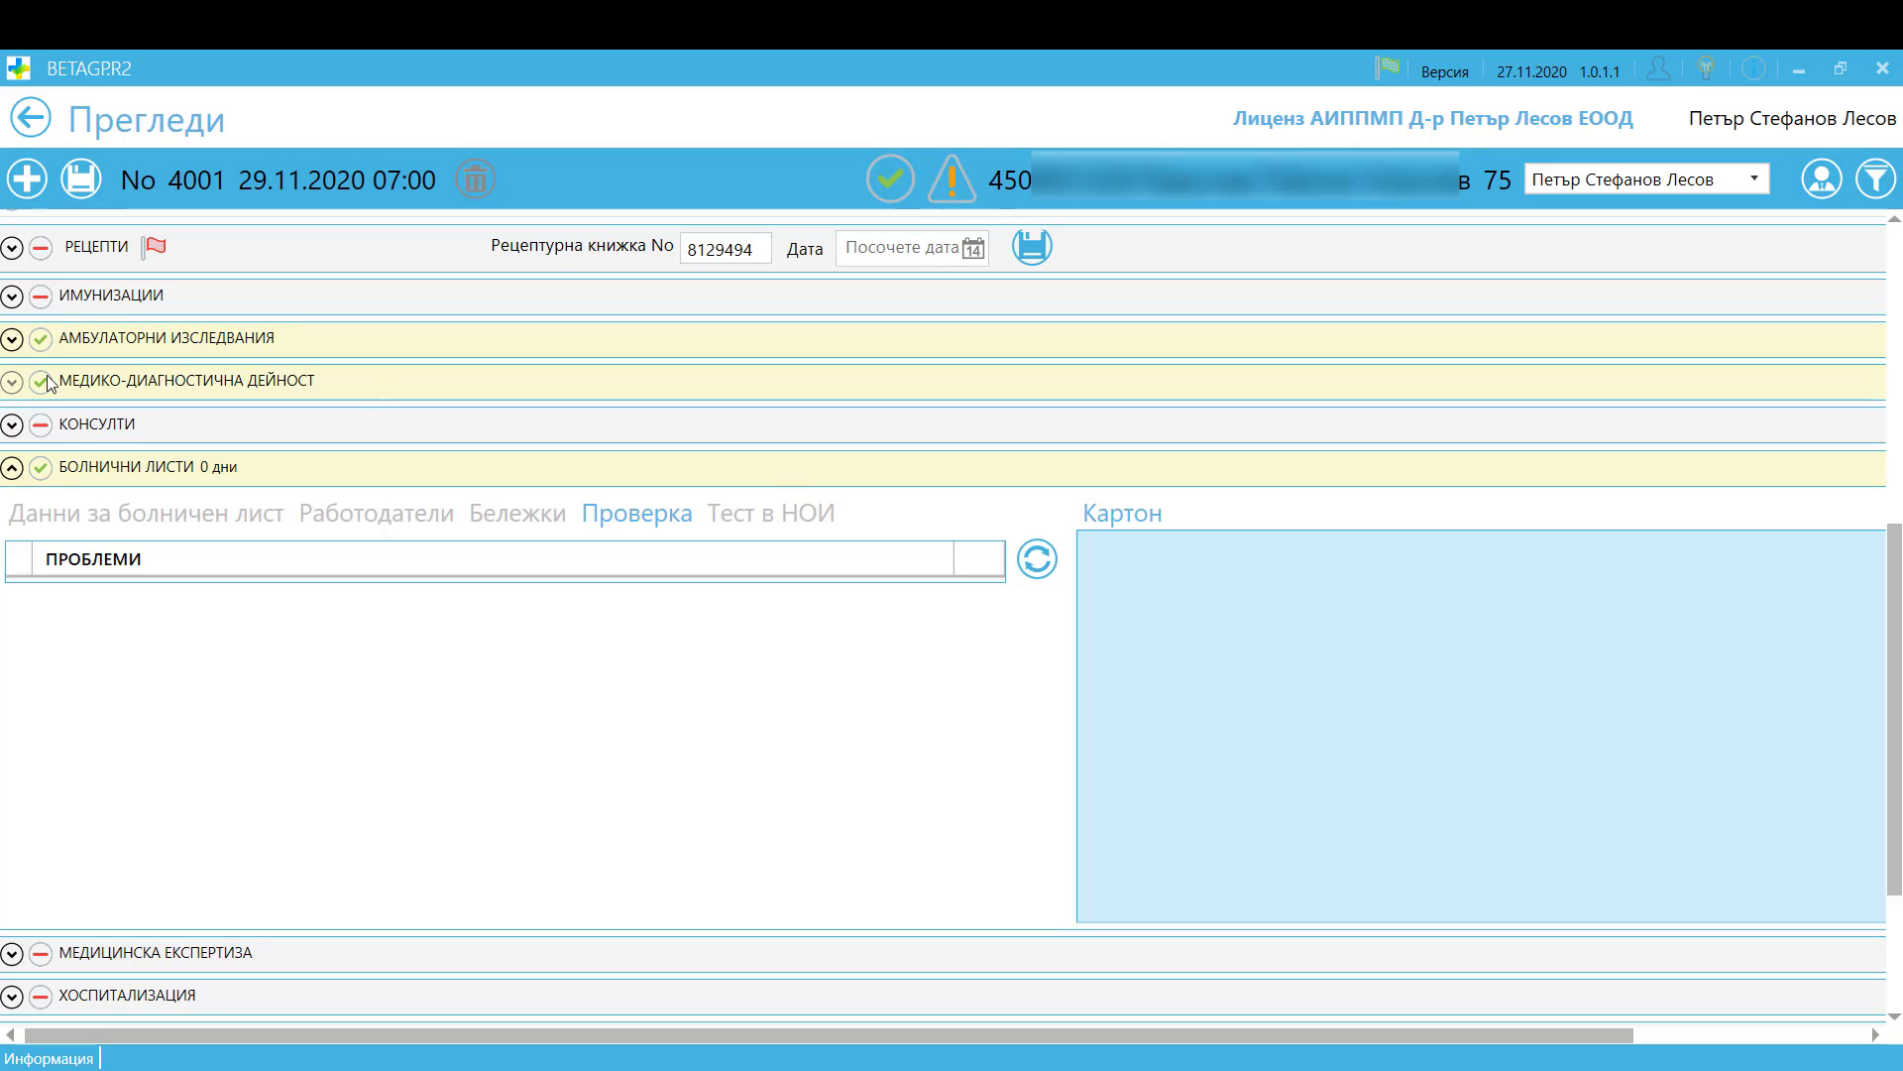
click(526, 468)
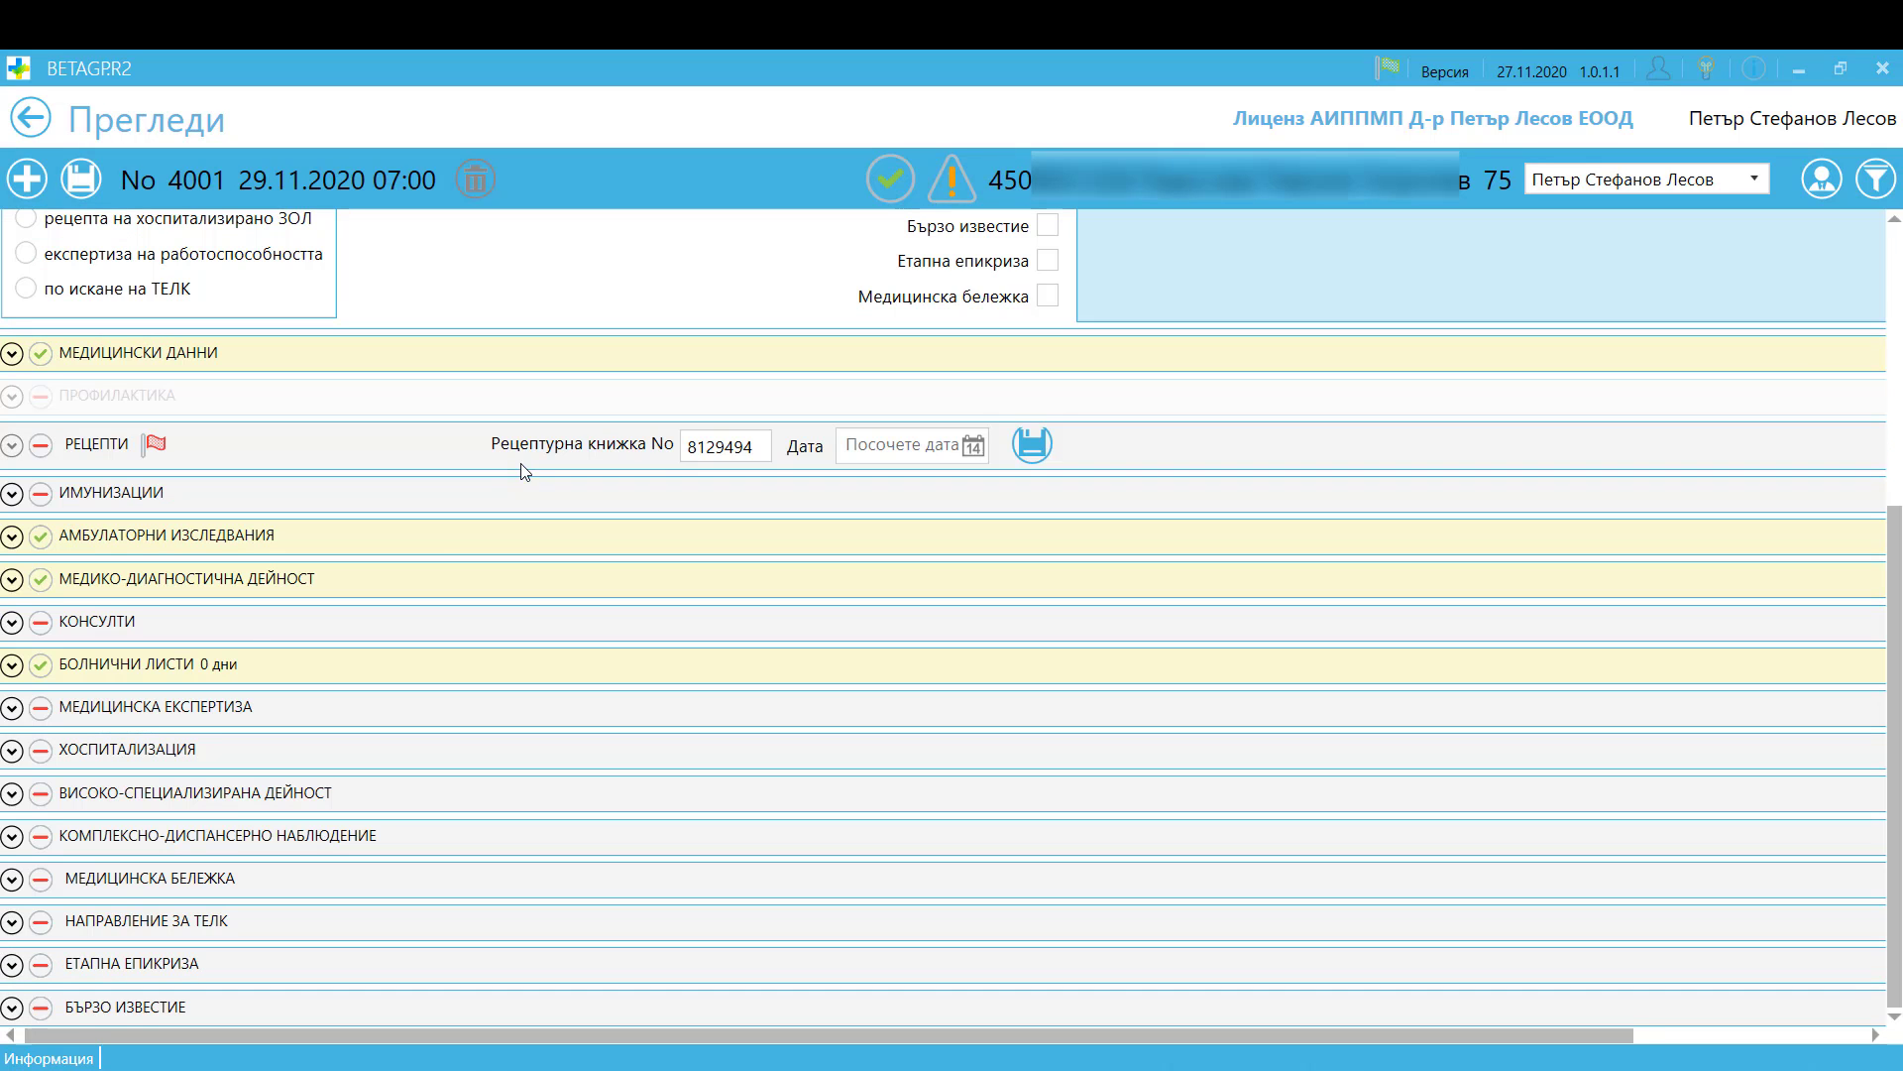
- Add a medical expertise referral (Медицинска експертиза) to the specialty 08 Кардиология and view its diagnosis choices
click(212, 712)
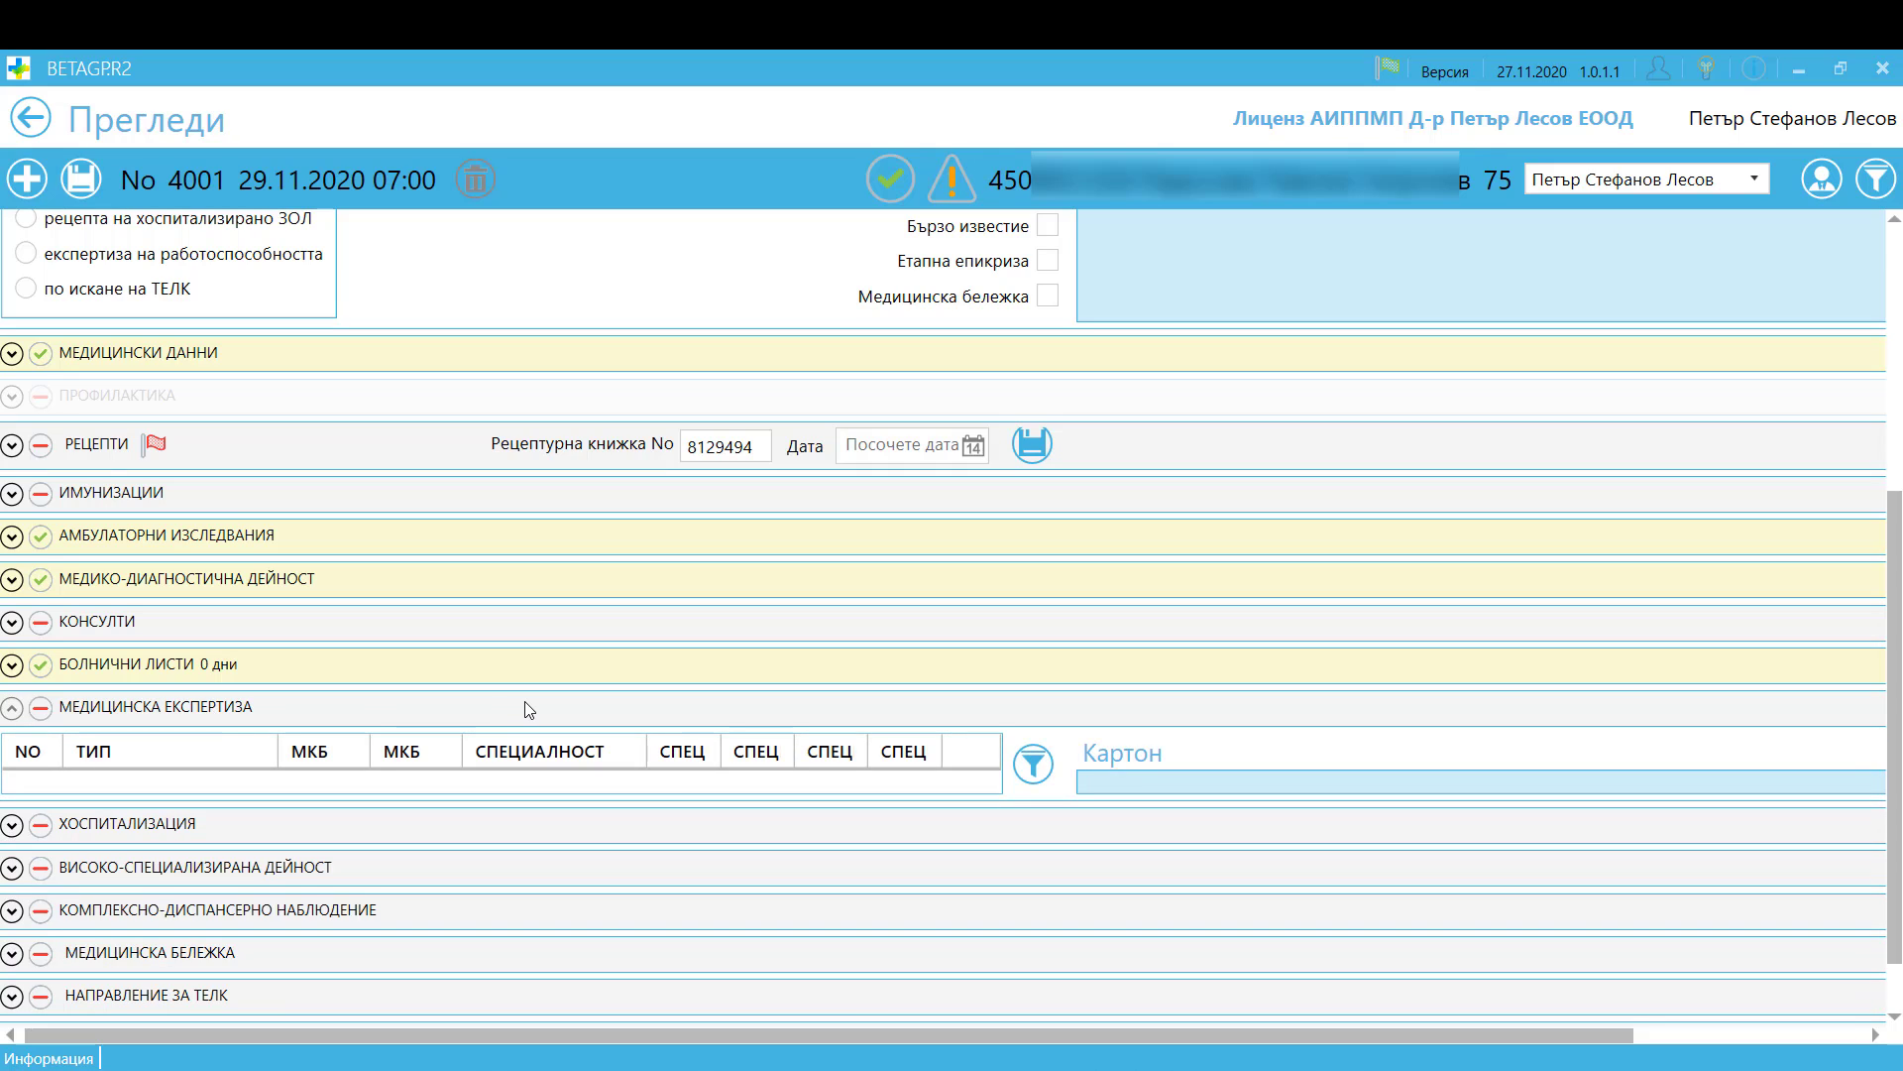
click(1034, 768)
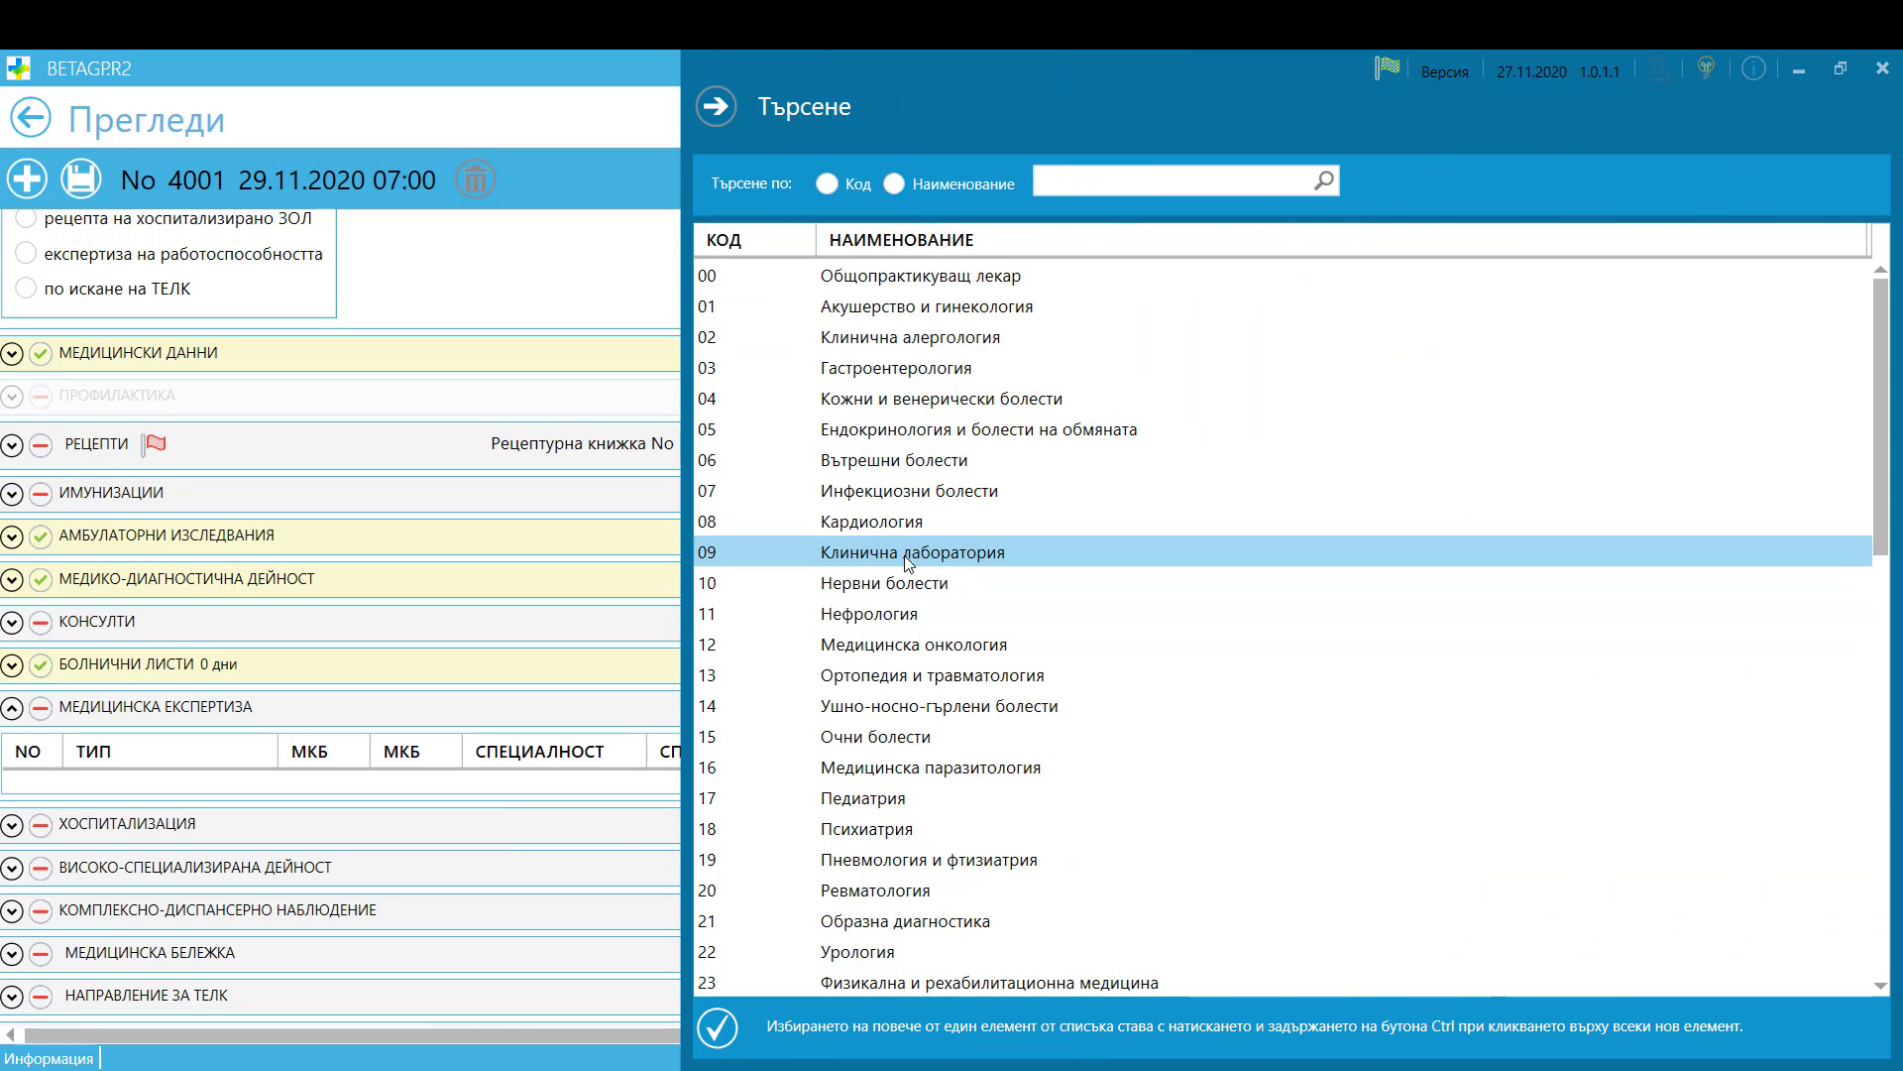
click(890, 523)
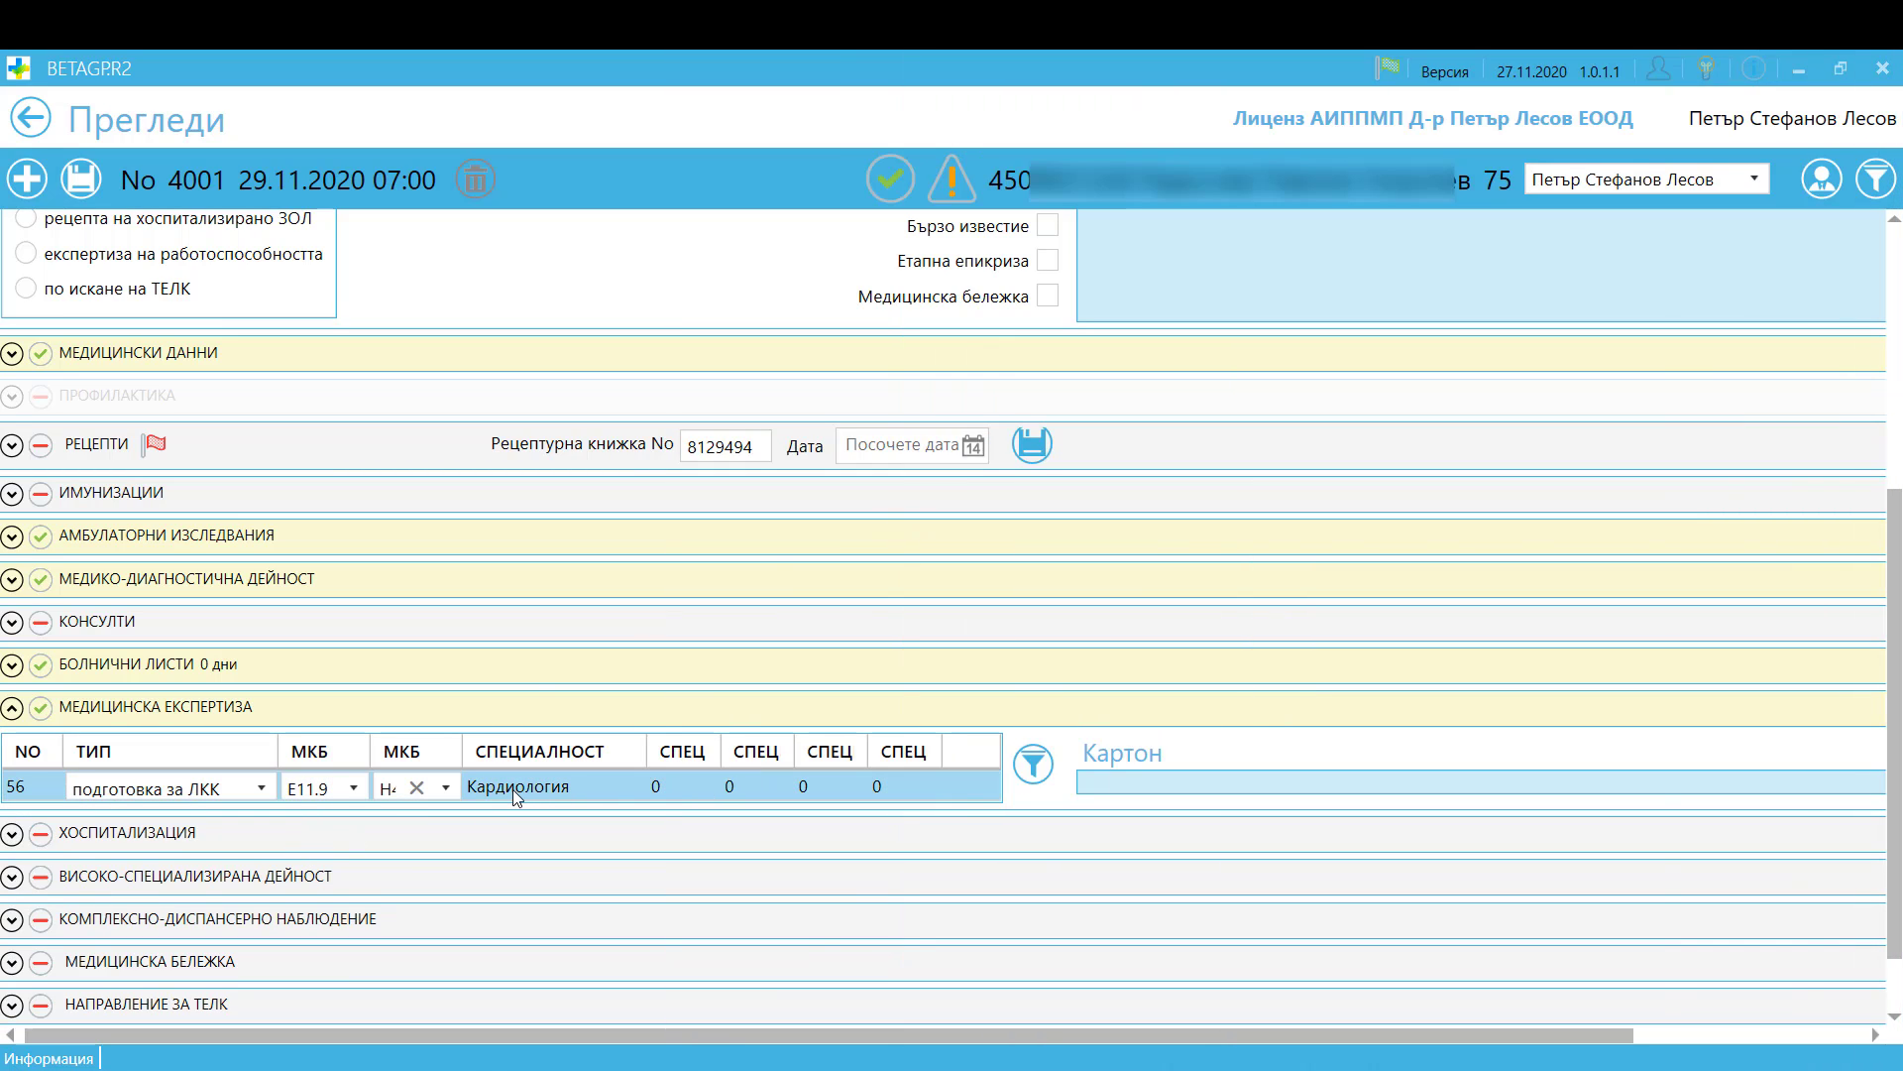
click(360, 787)
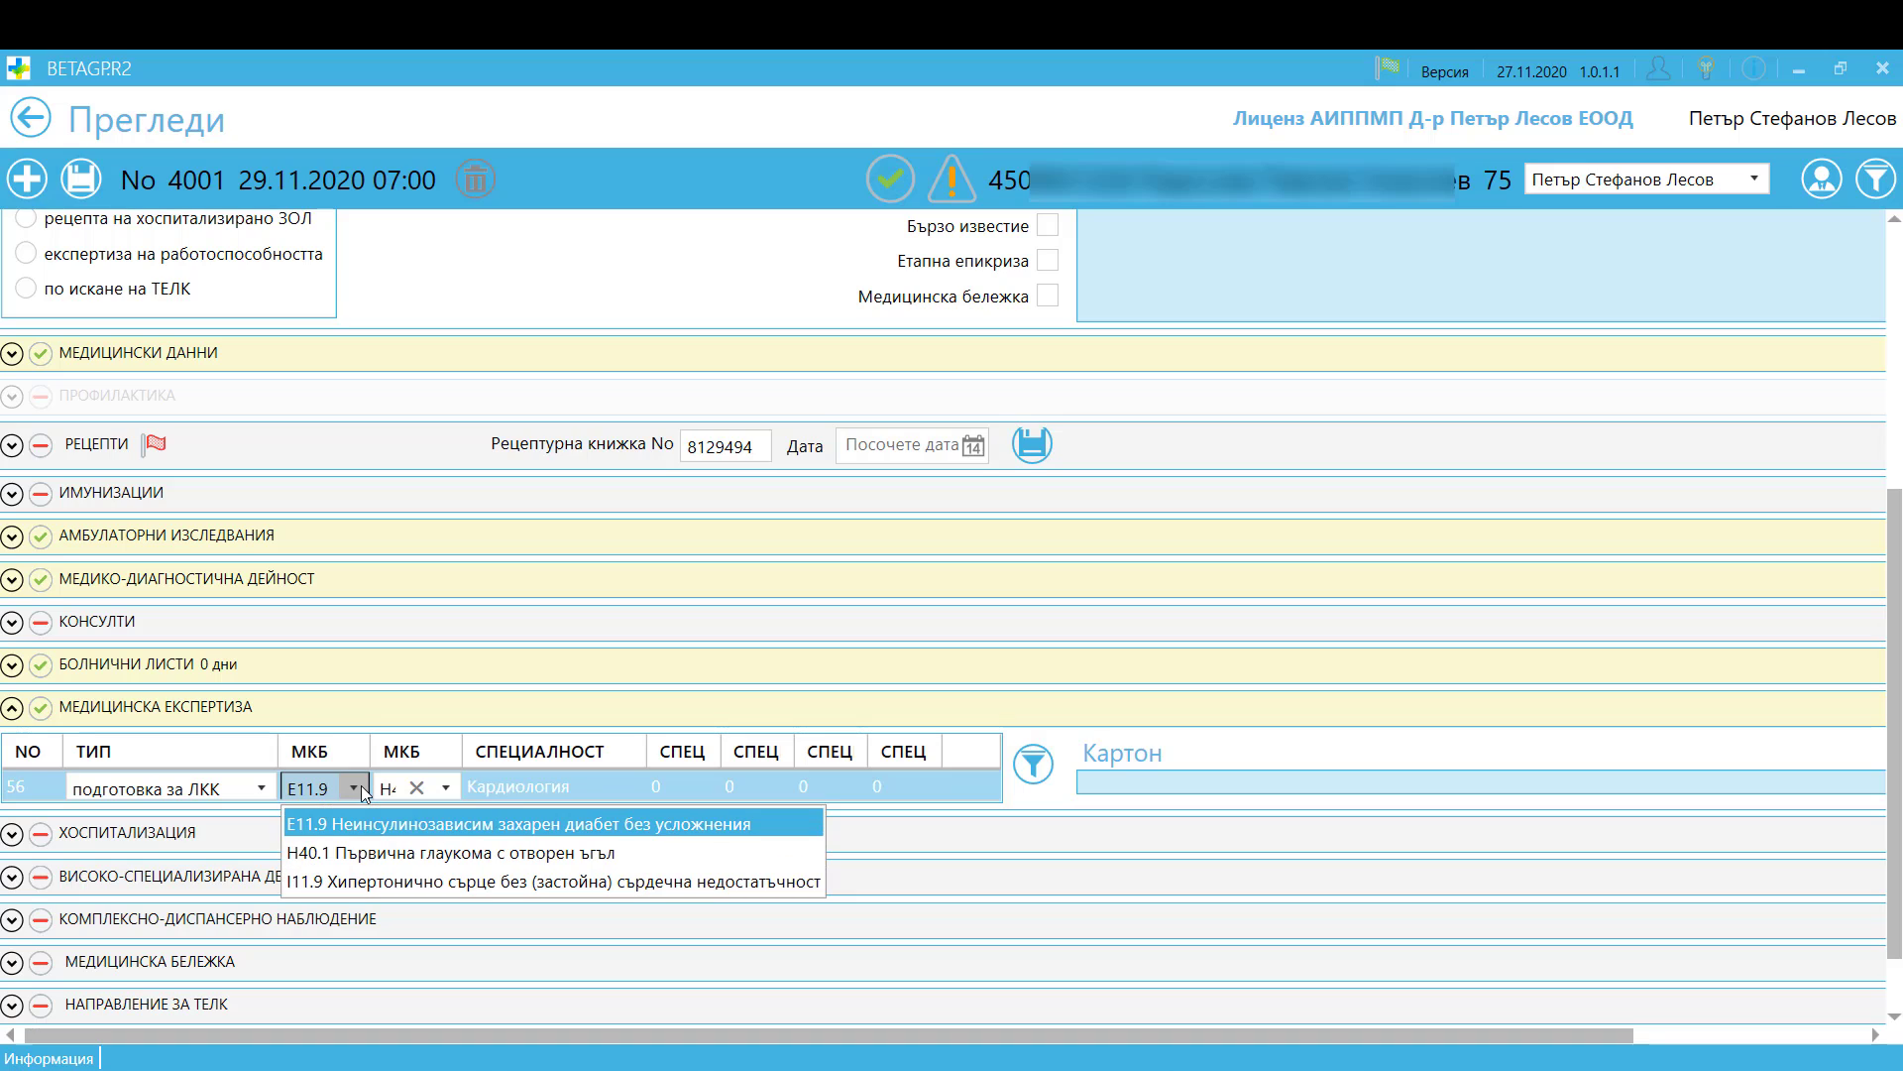
click(445, 789)
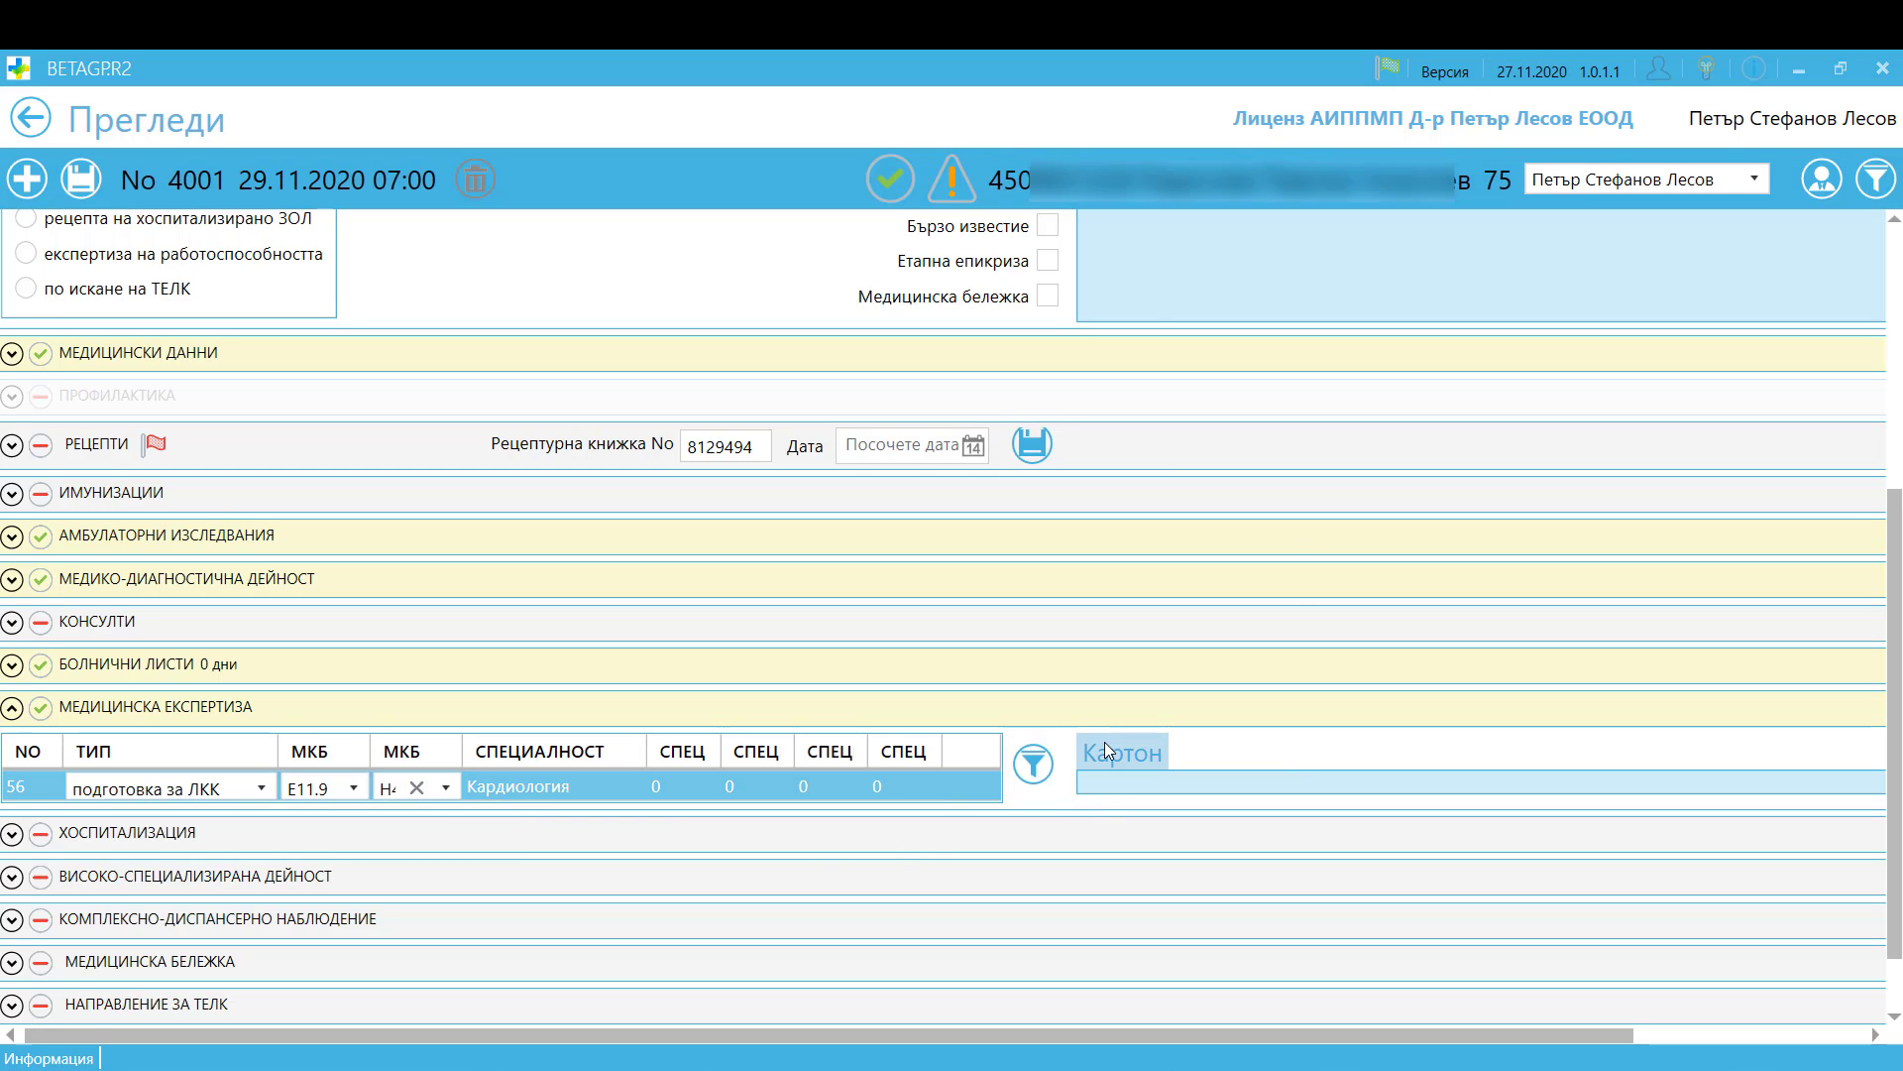
- Add a hospitalization referral (Хоспитализация) with the clinical pathway 140.2 for parenteral treatment of ear, nose and throat diseases
scroll(1090, 818, down, 2)
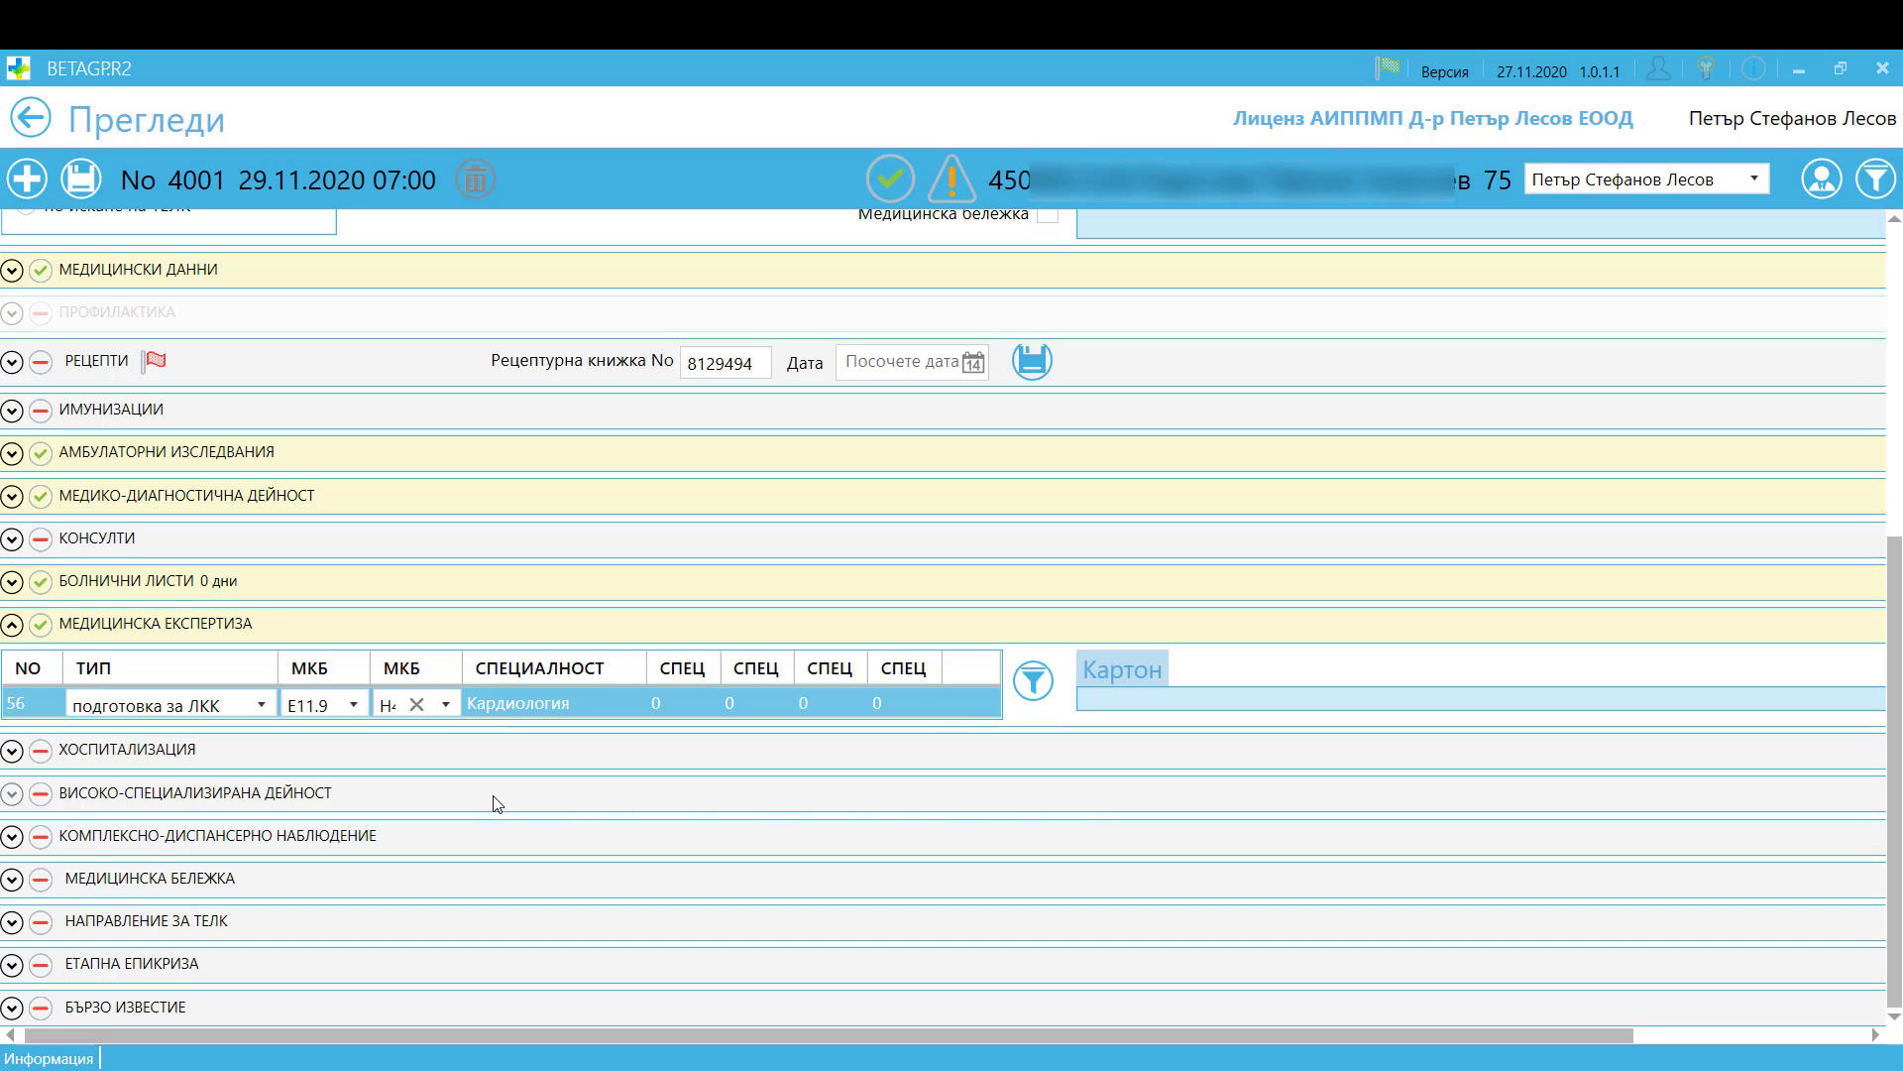
click(324, 763)
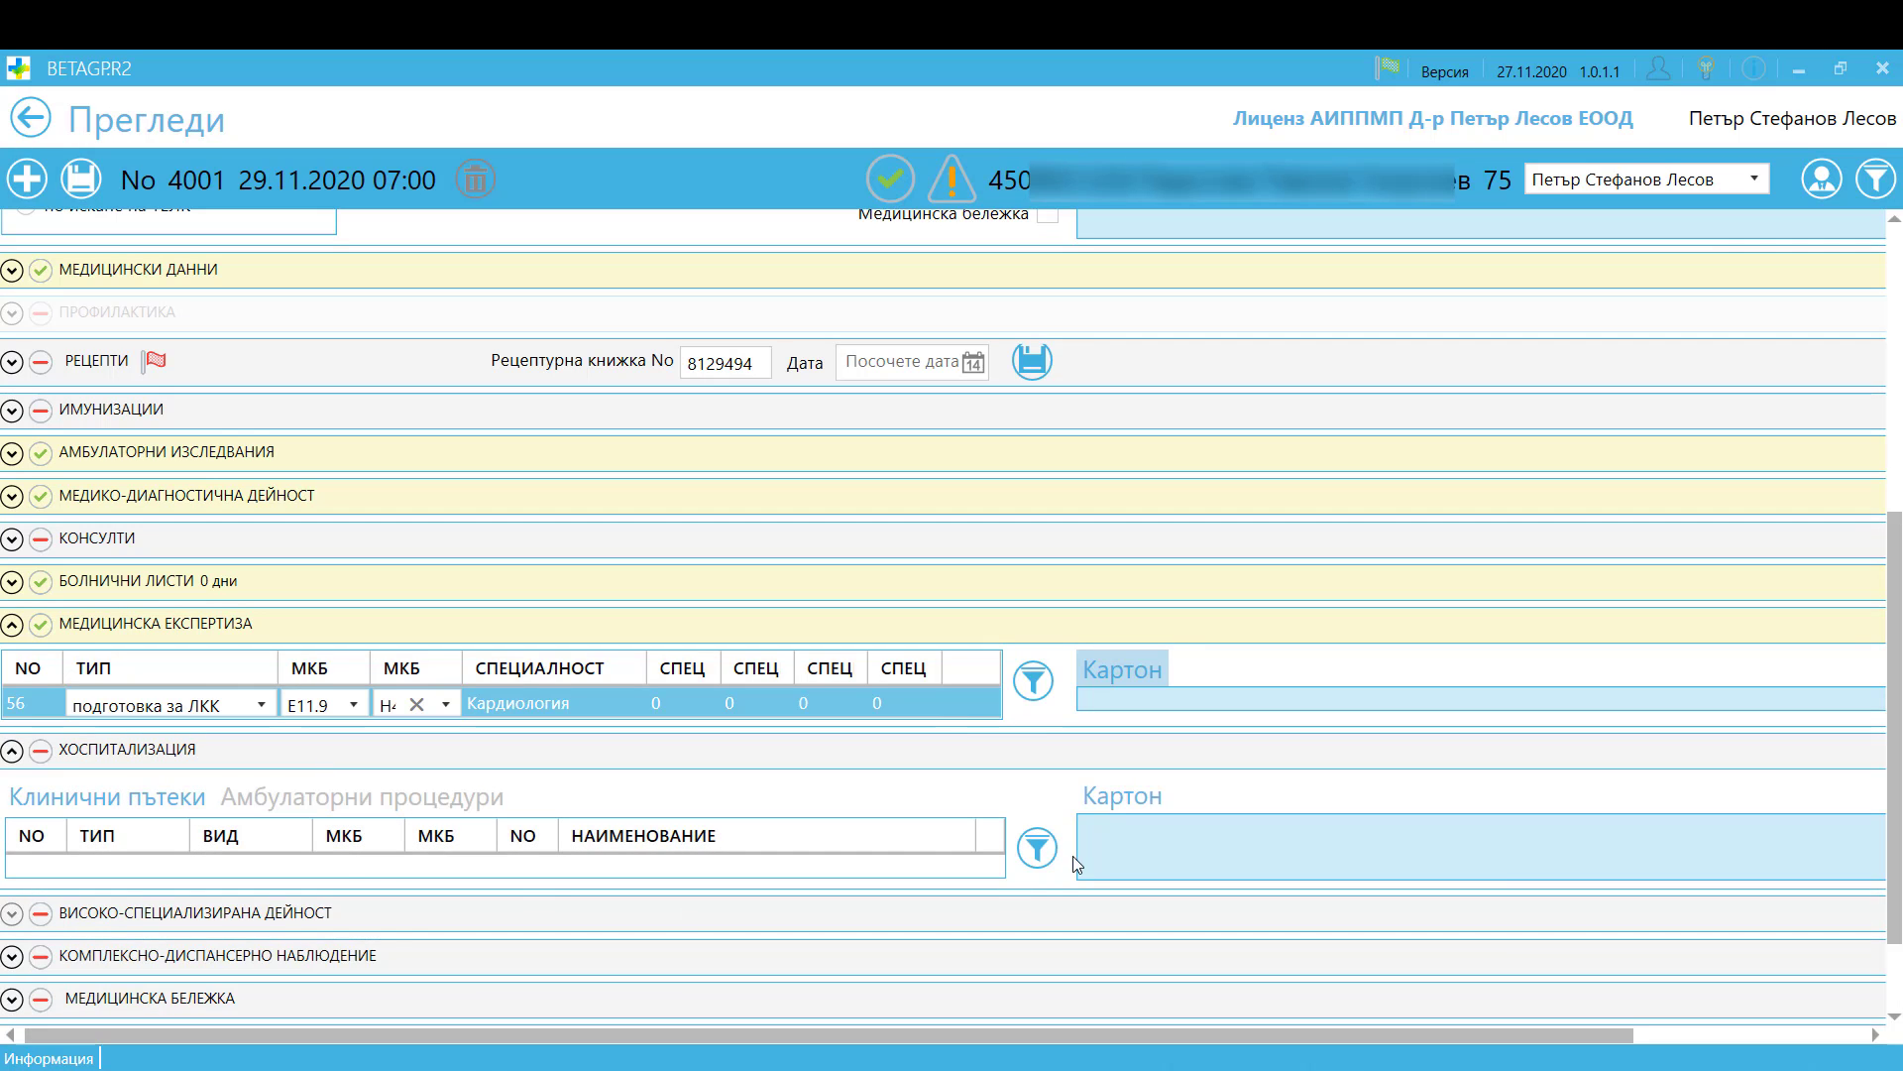
click(1037, 848)
scroll(1053, 783, down, 10)
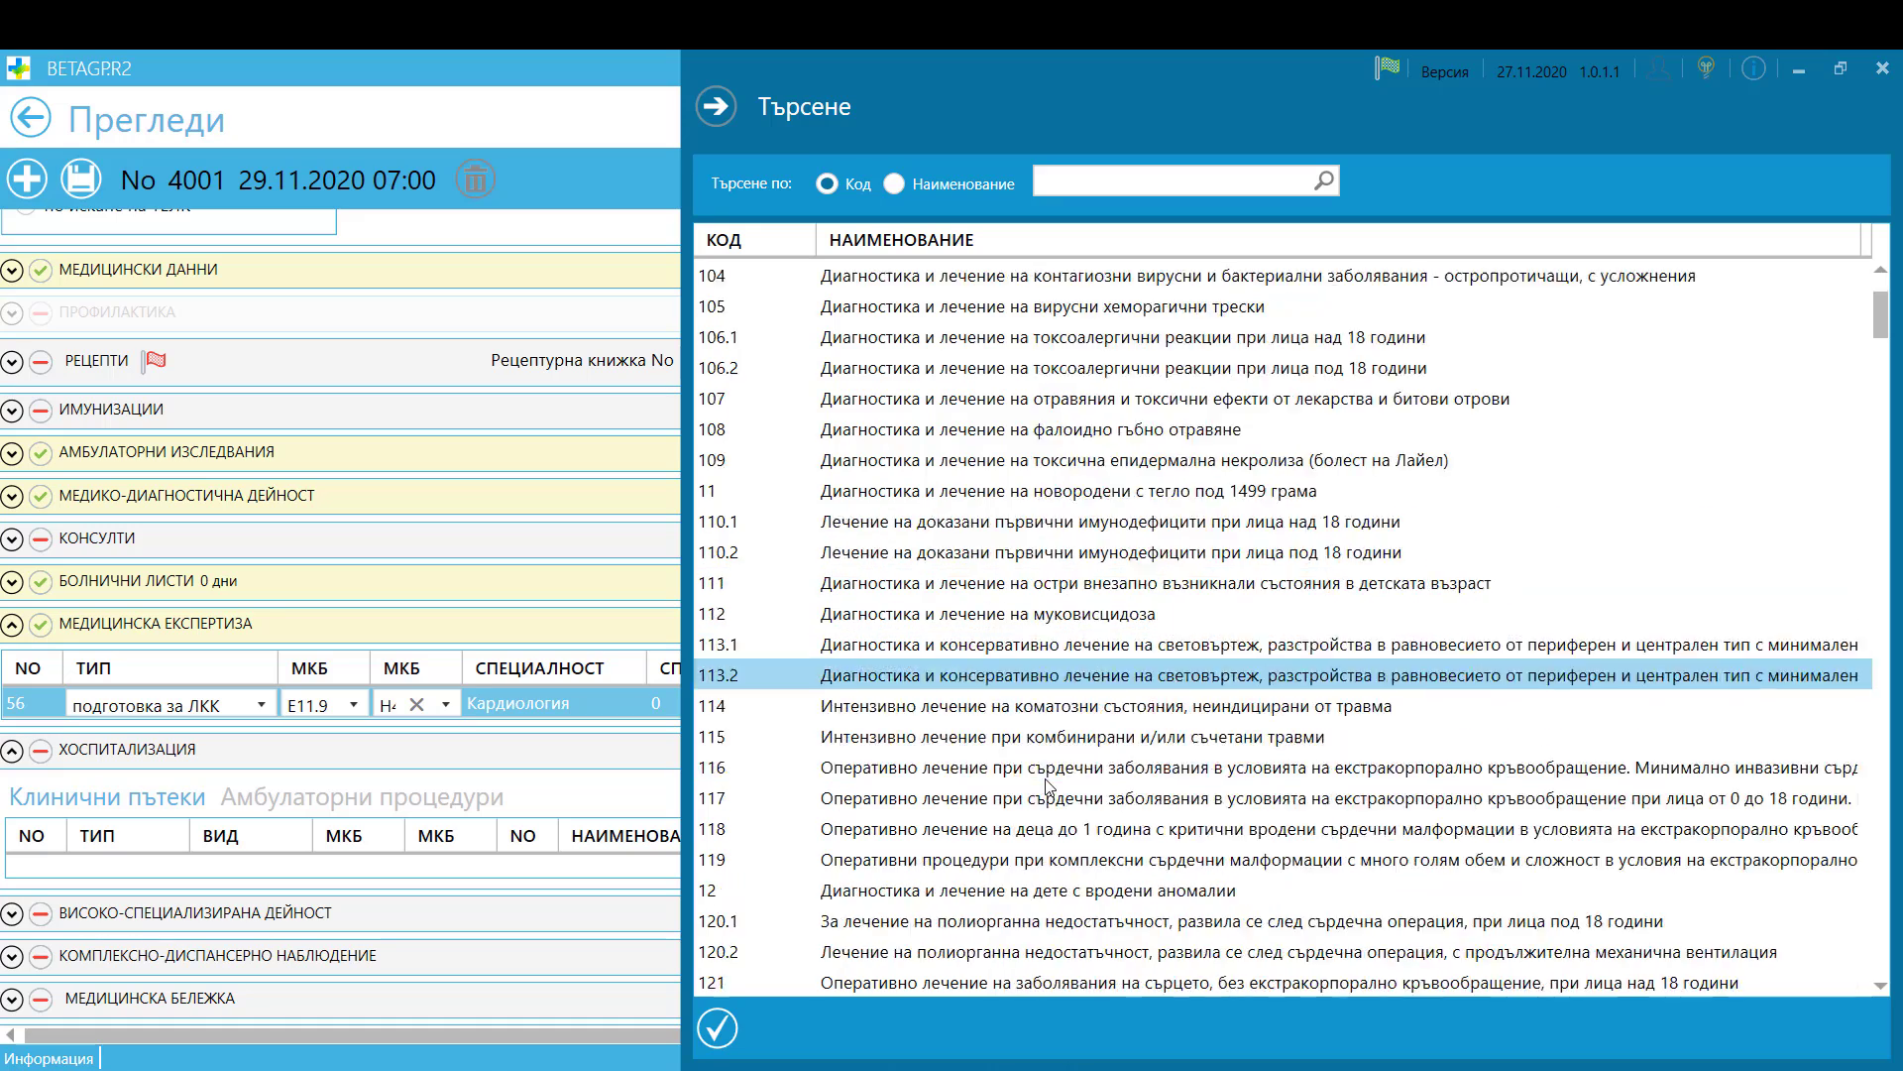
scroll(1051, 776, down, 1)
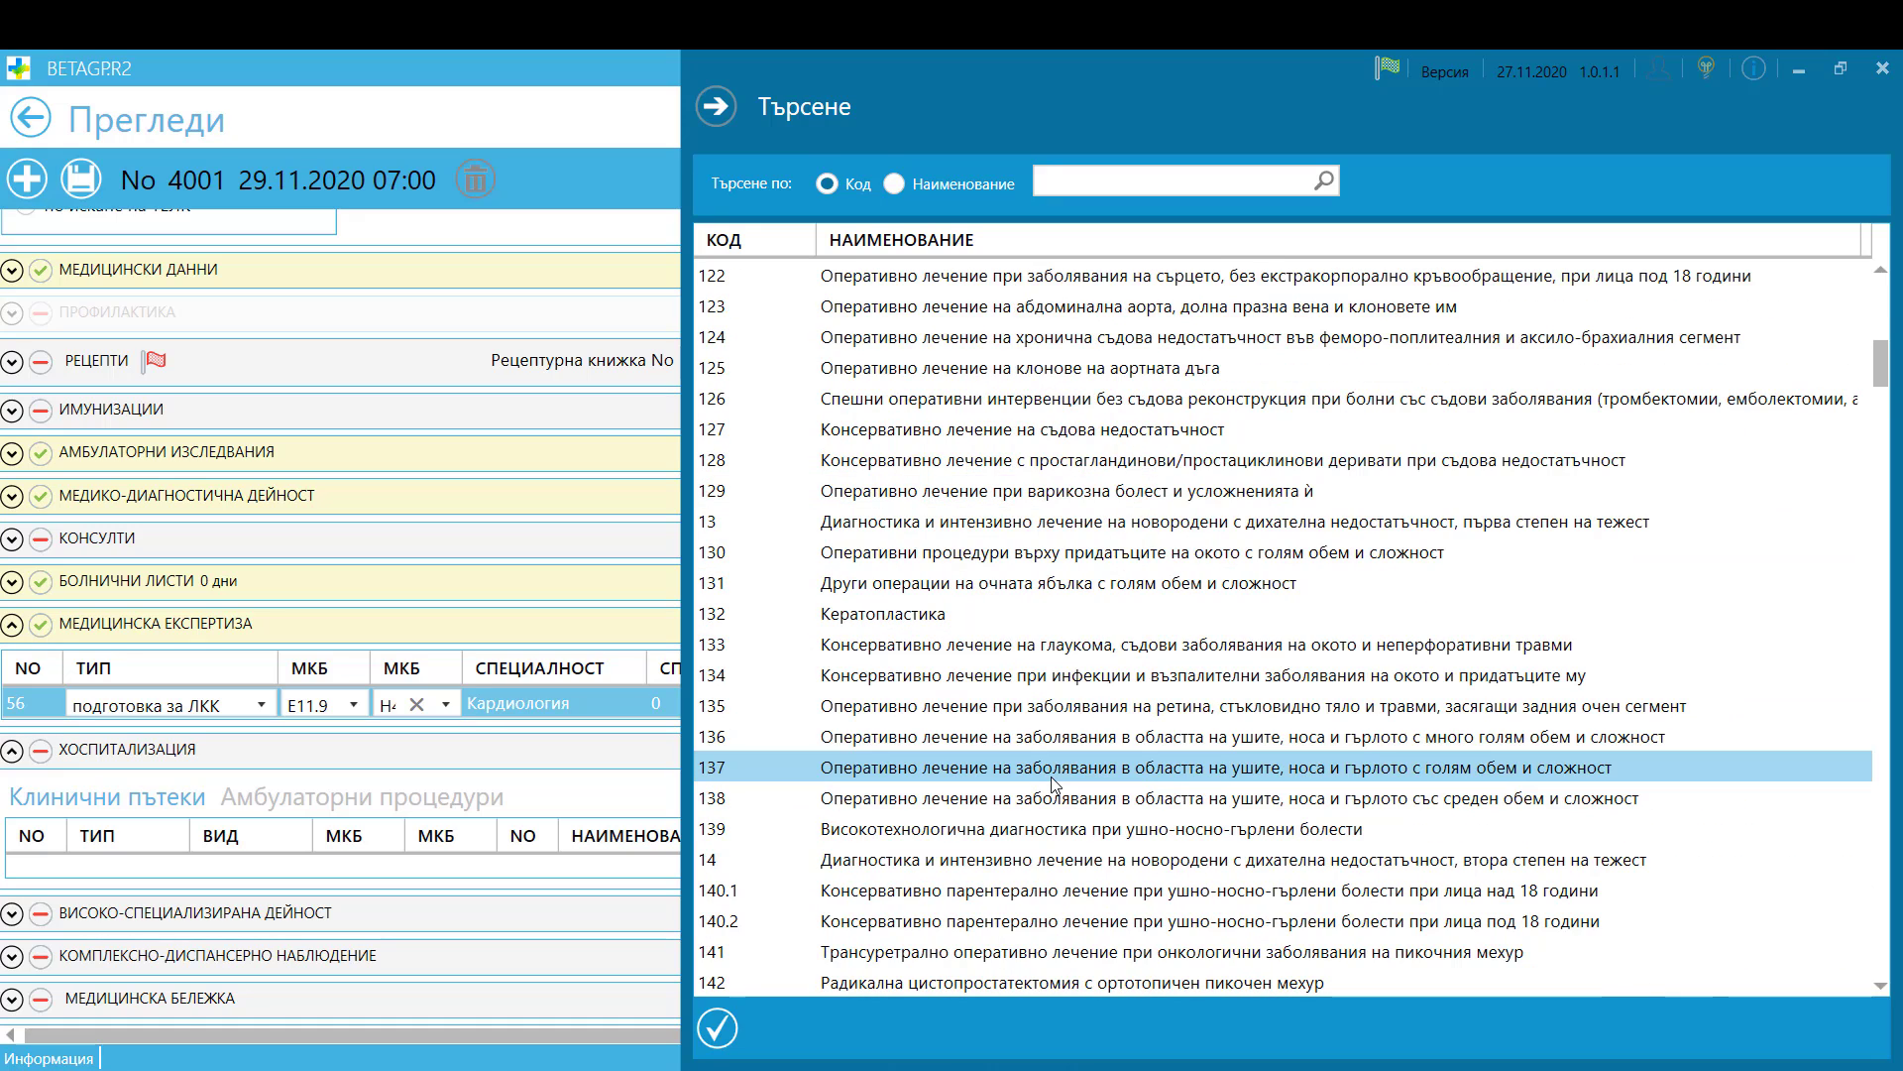
double_click(1113, 922)
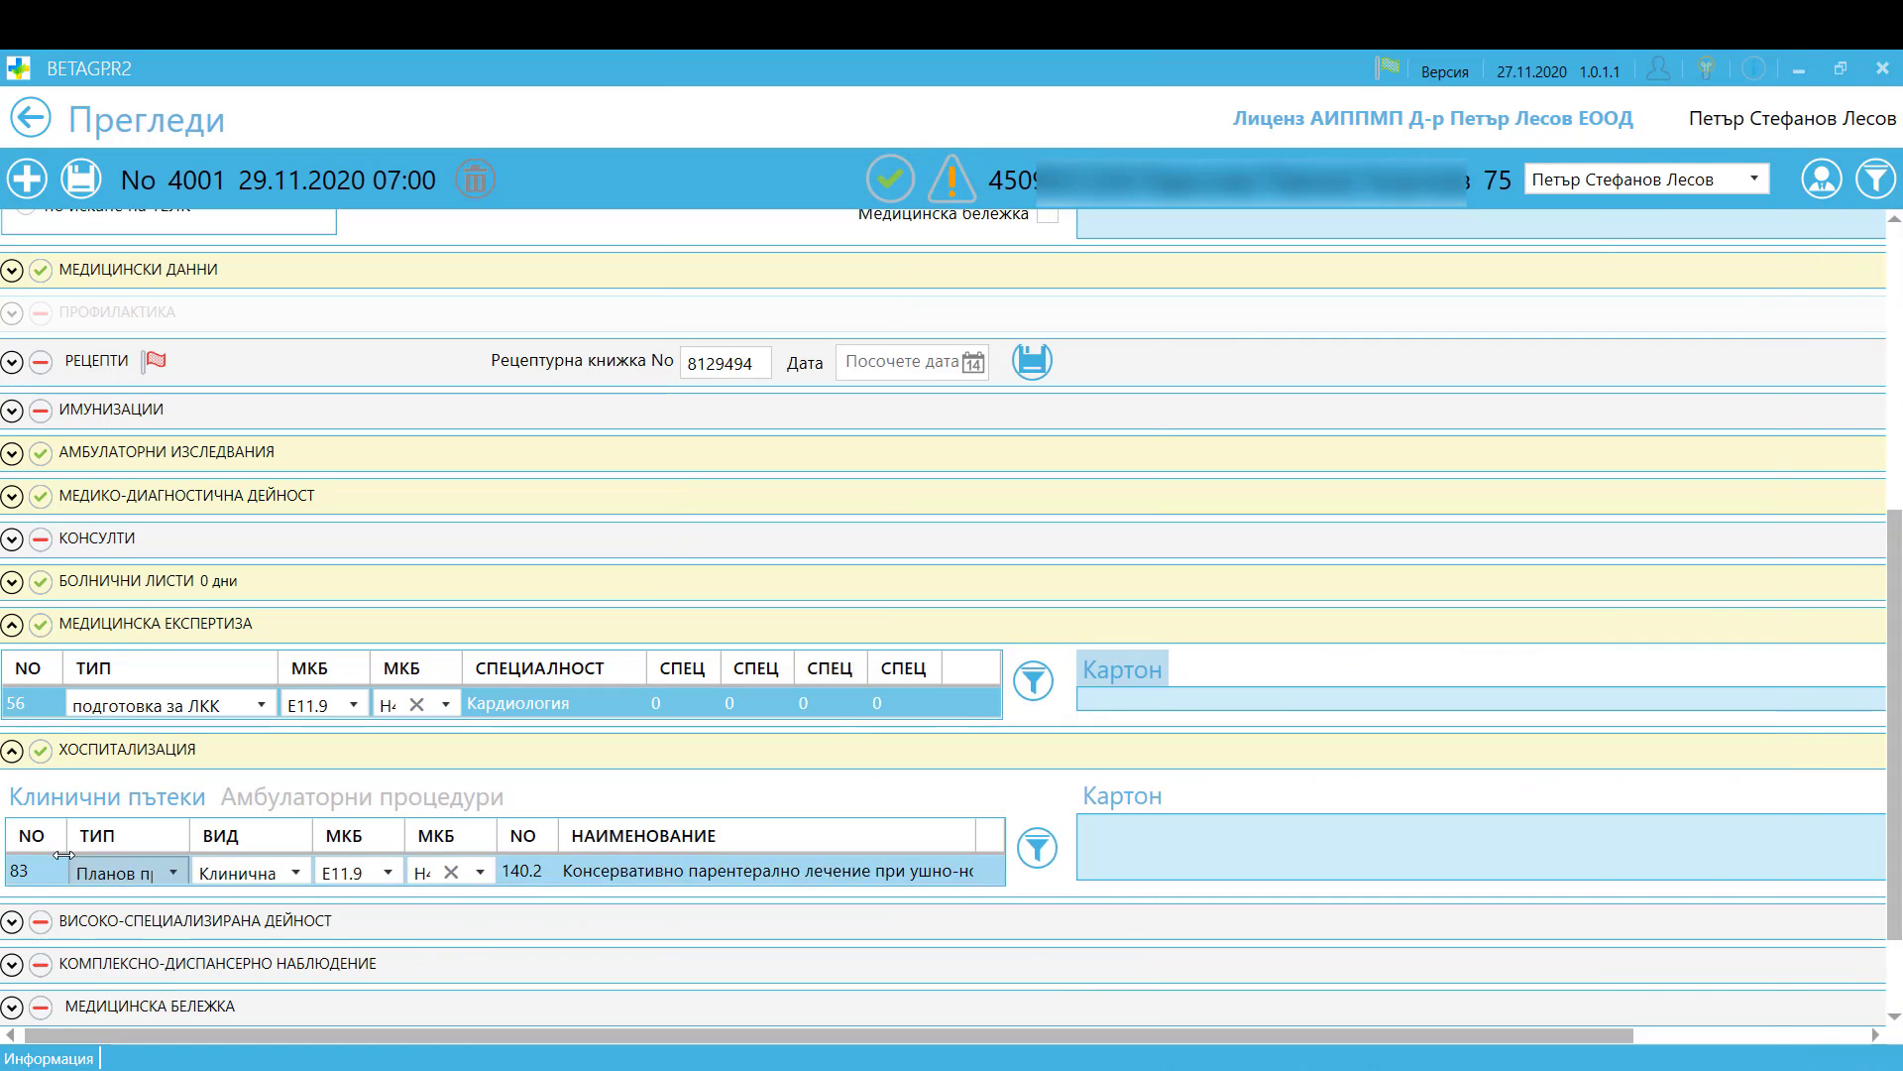
- View the admission type choices of the hospitalization referral, keep its kind as Клинична пътека and clear its second diagnosis
click(175, 873)
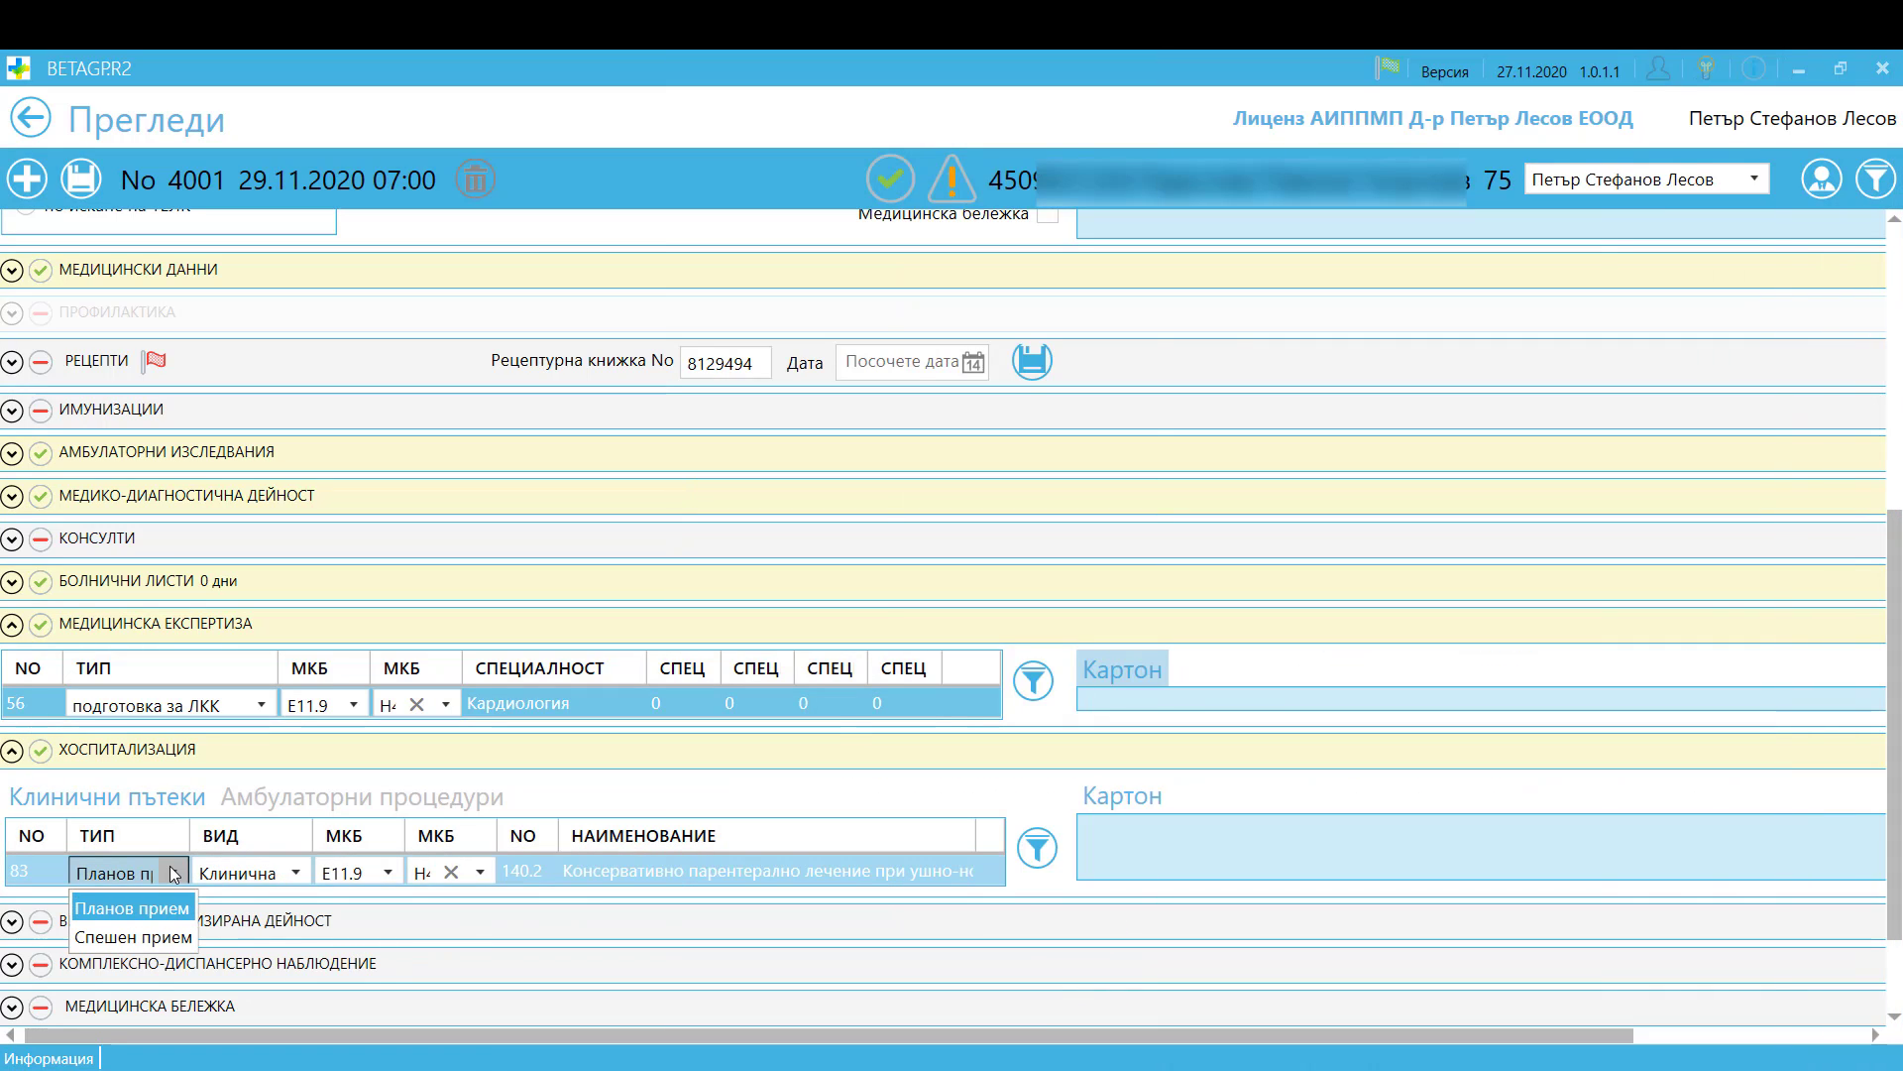
click(301, 874)
click(300, 873)
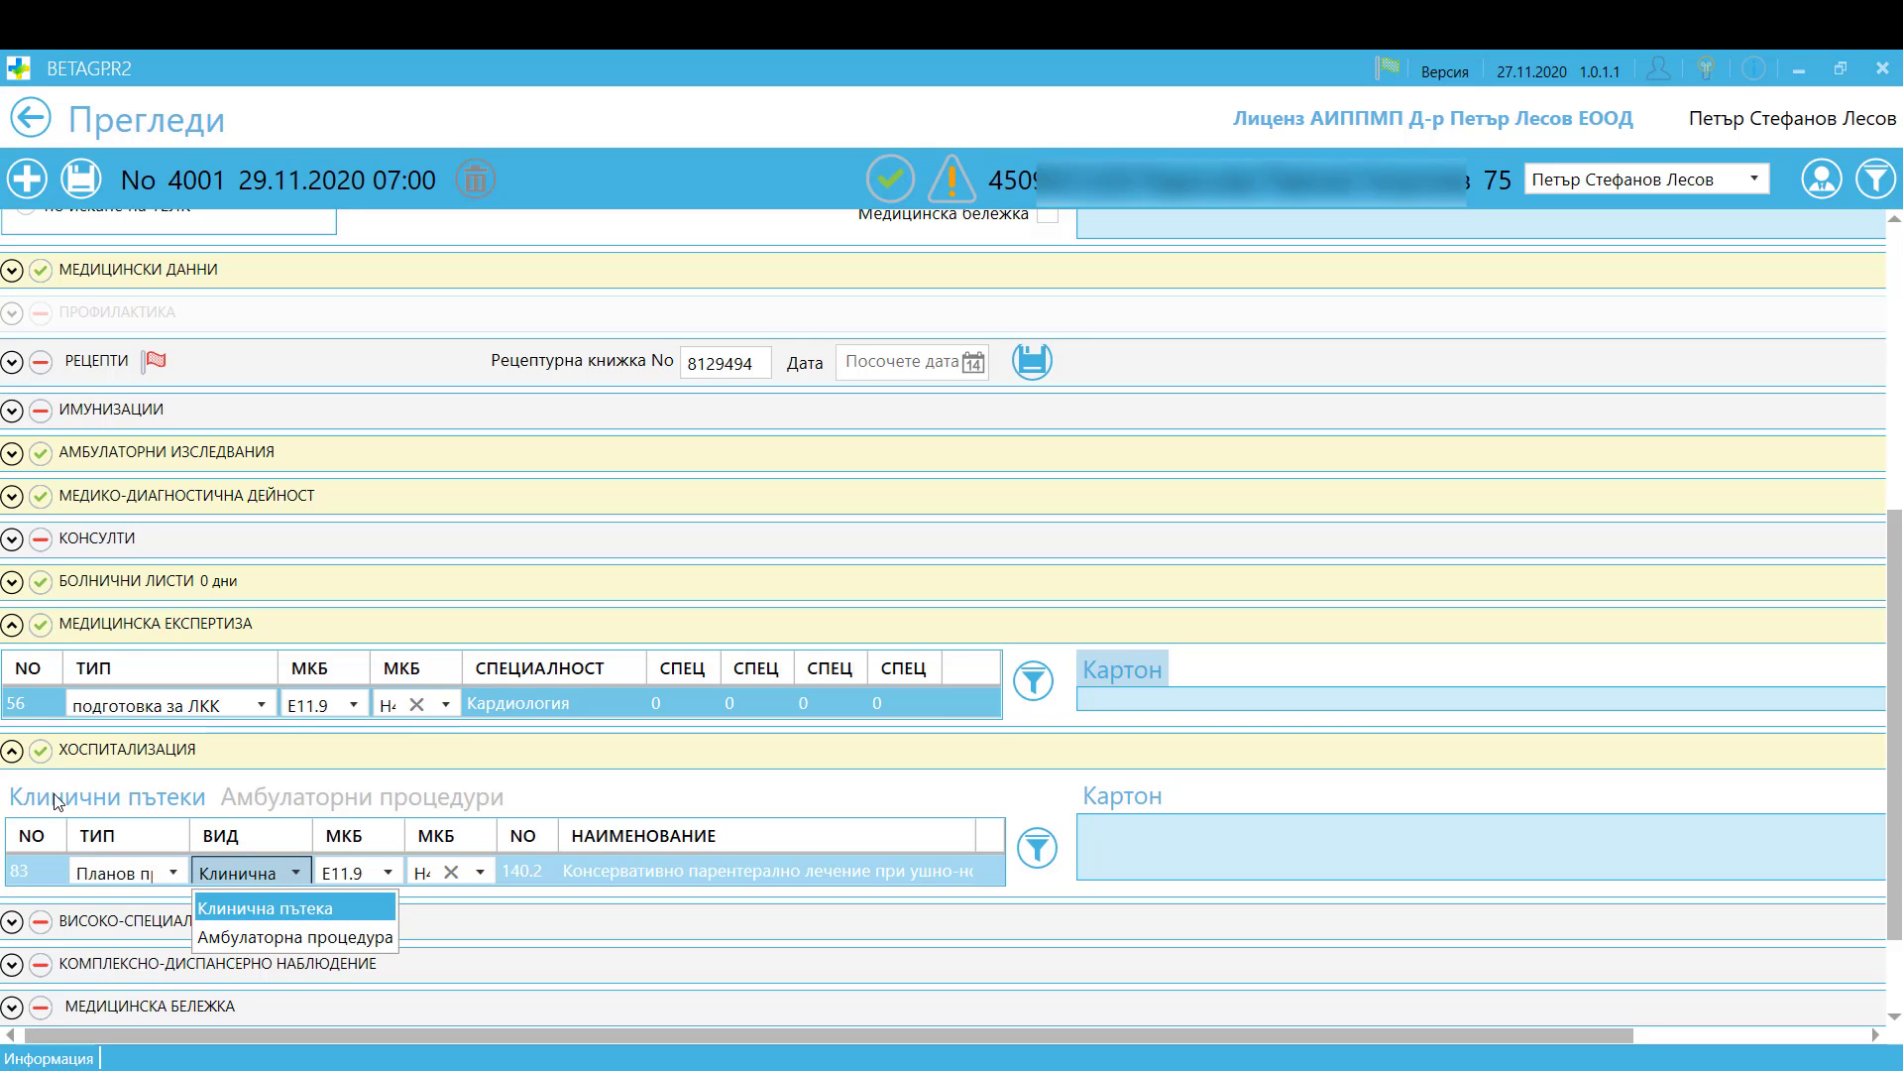
click(262, 910)
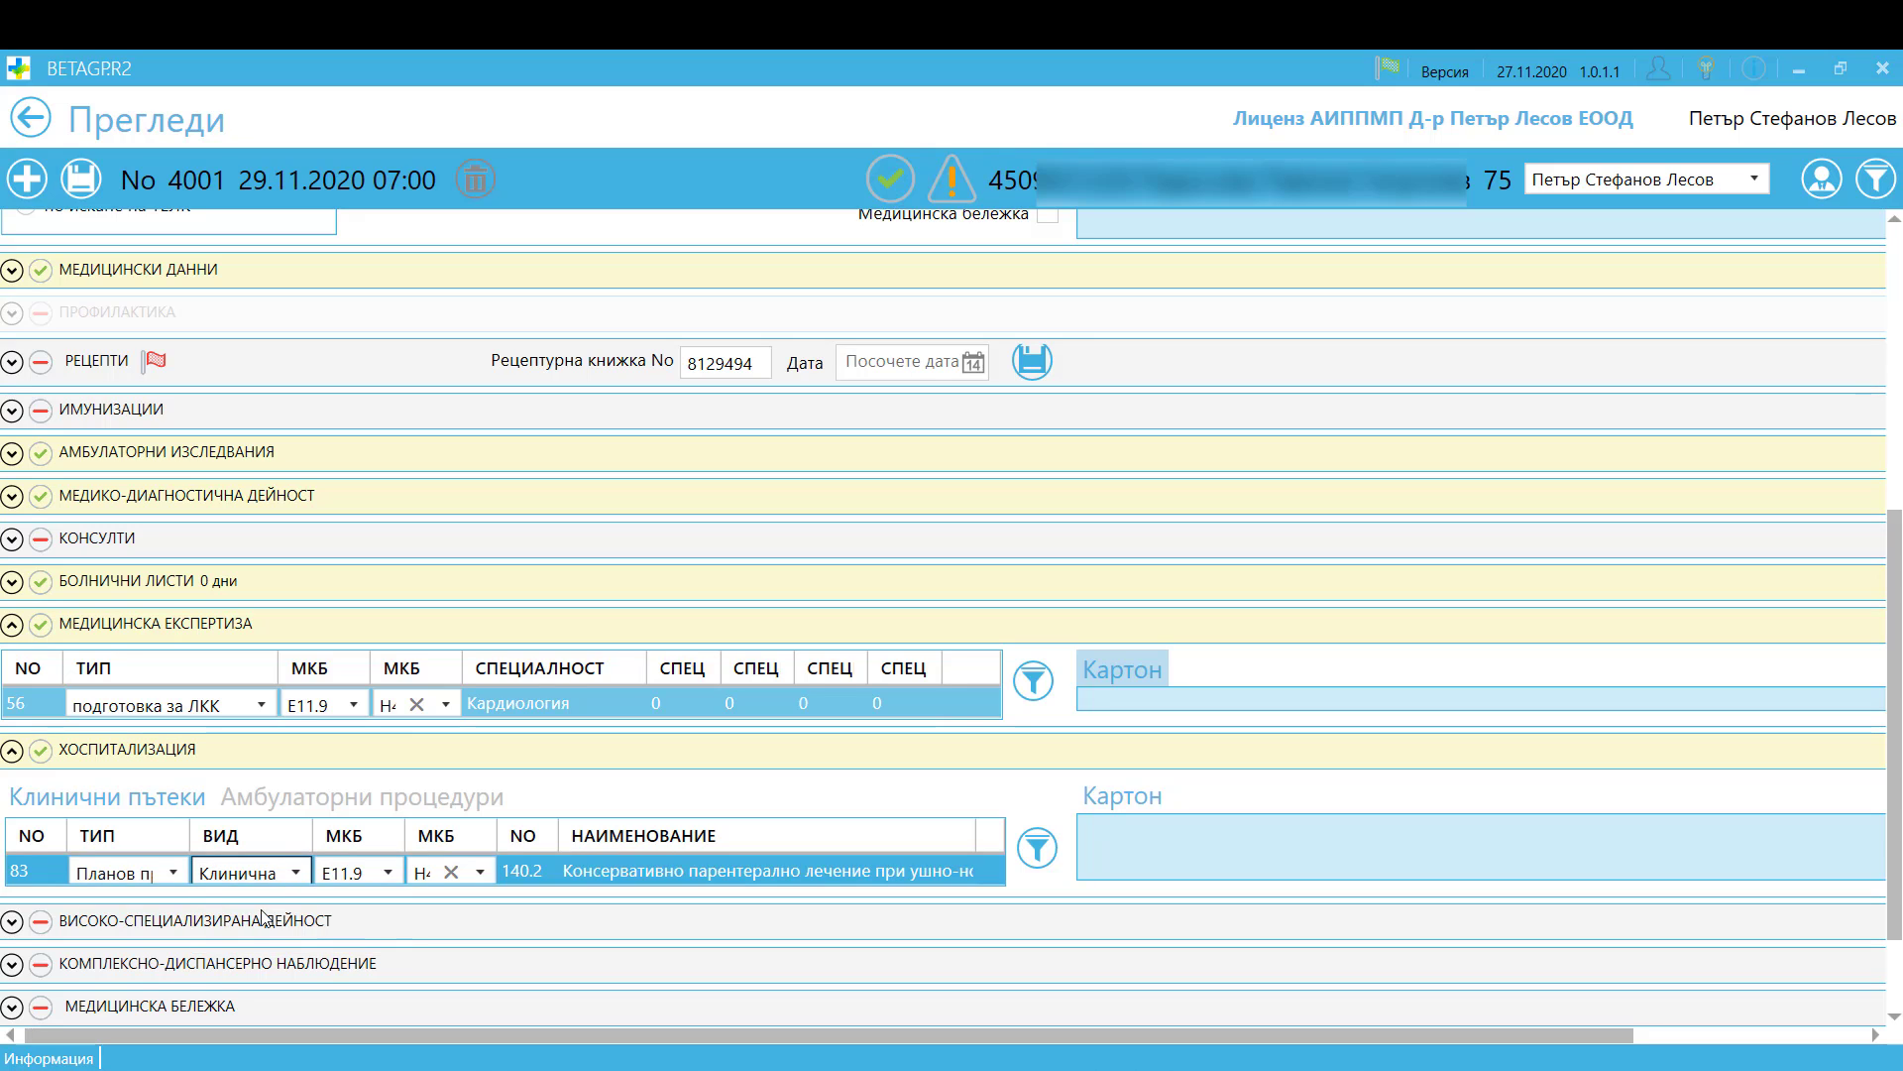
click(450, 872)
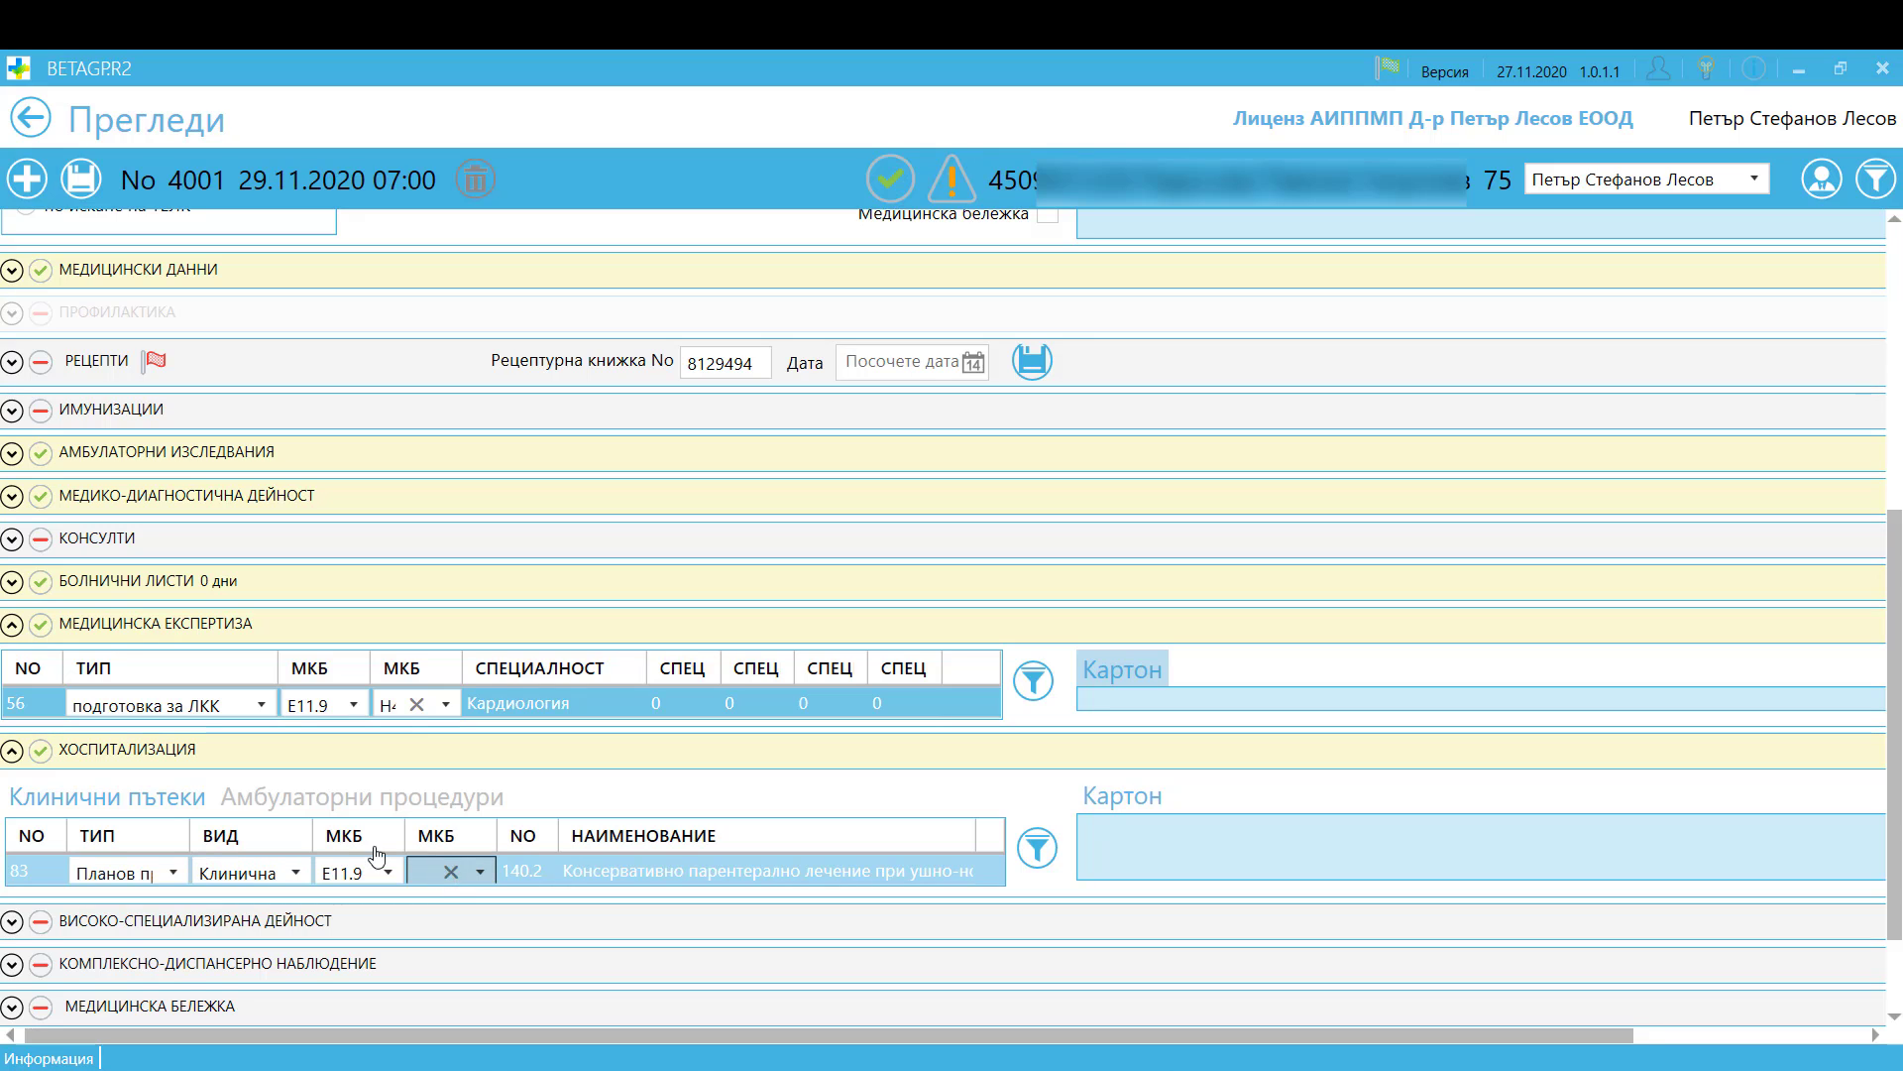
- Switch the hospitalization referral to an outpatient procedure (Амбулаторни процедури) and choose 20 Хирургично лечение на глаукома
click(335, 803)
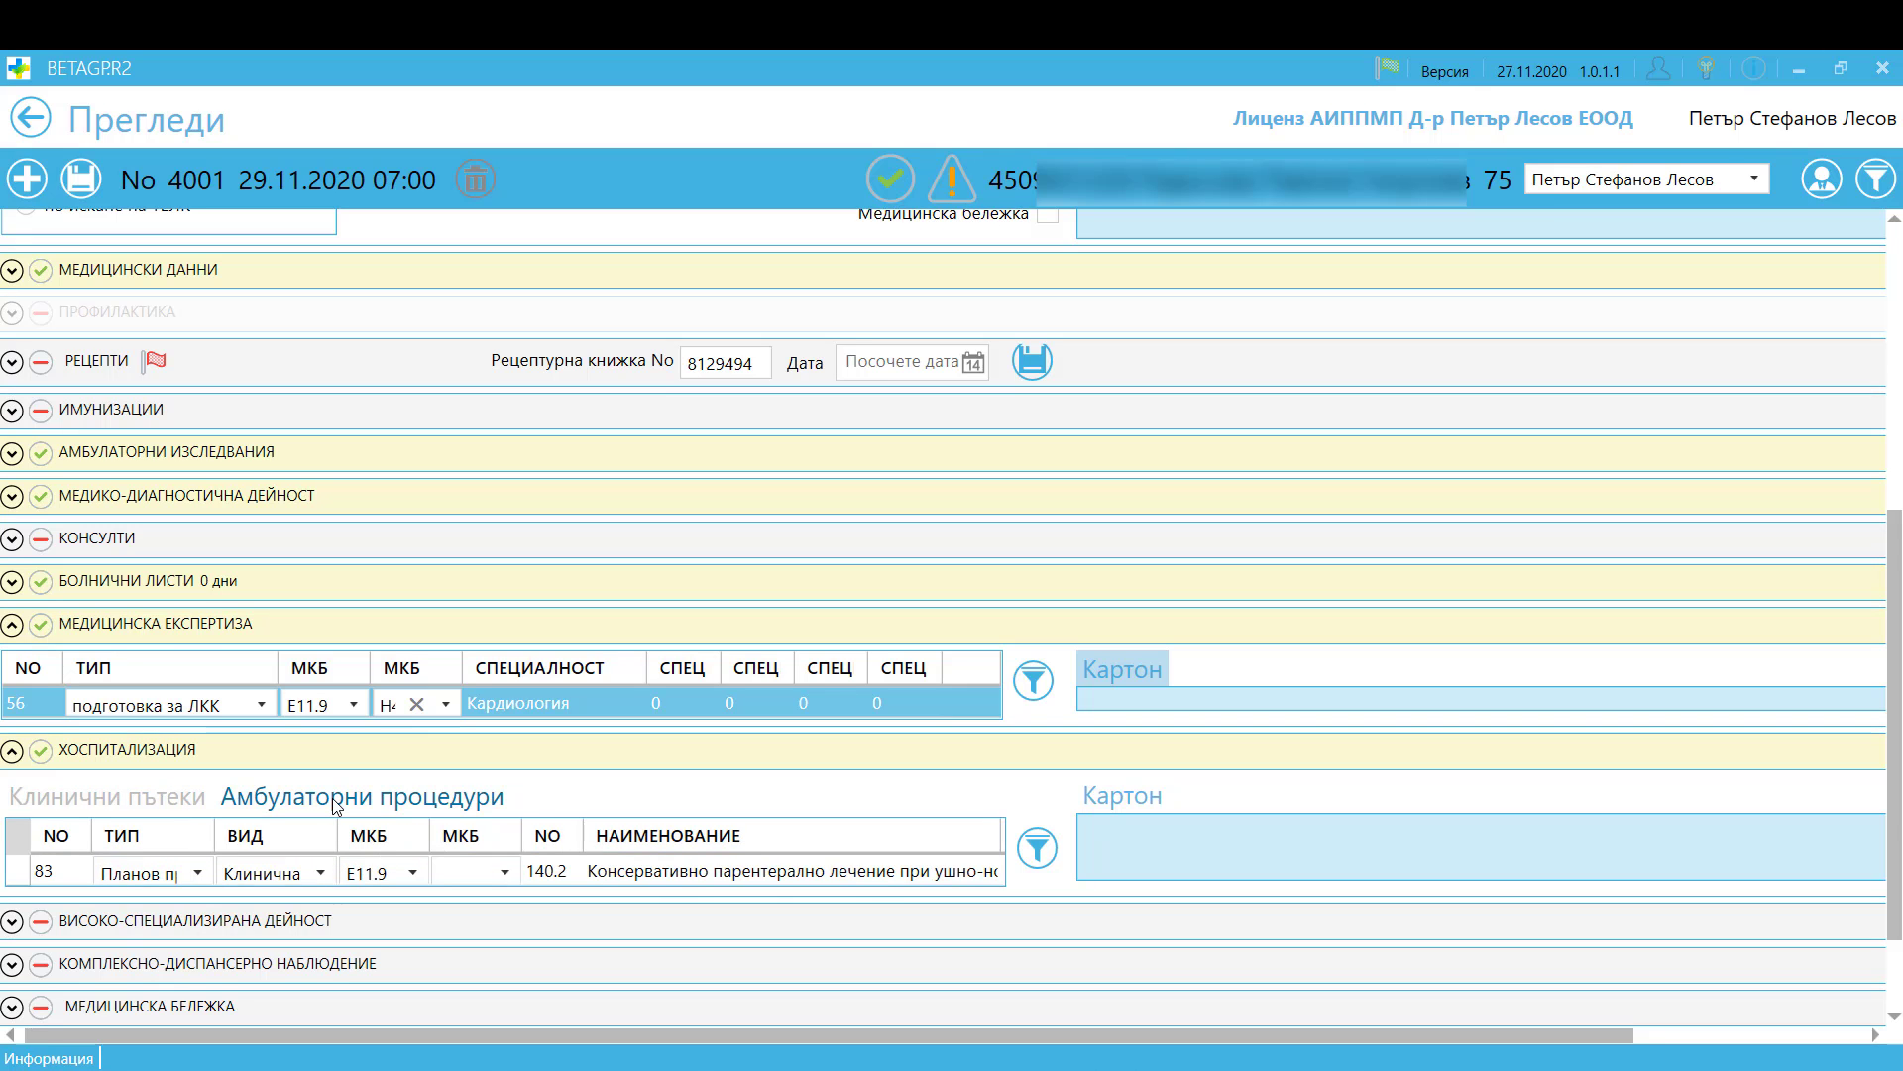
click(1037, 847)
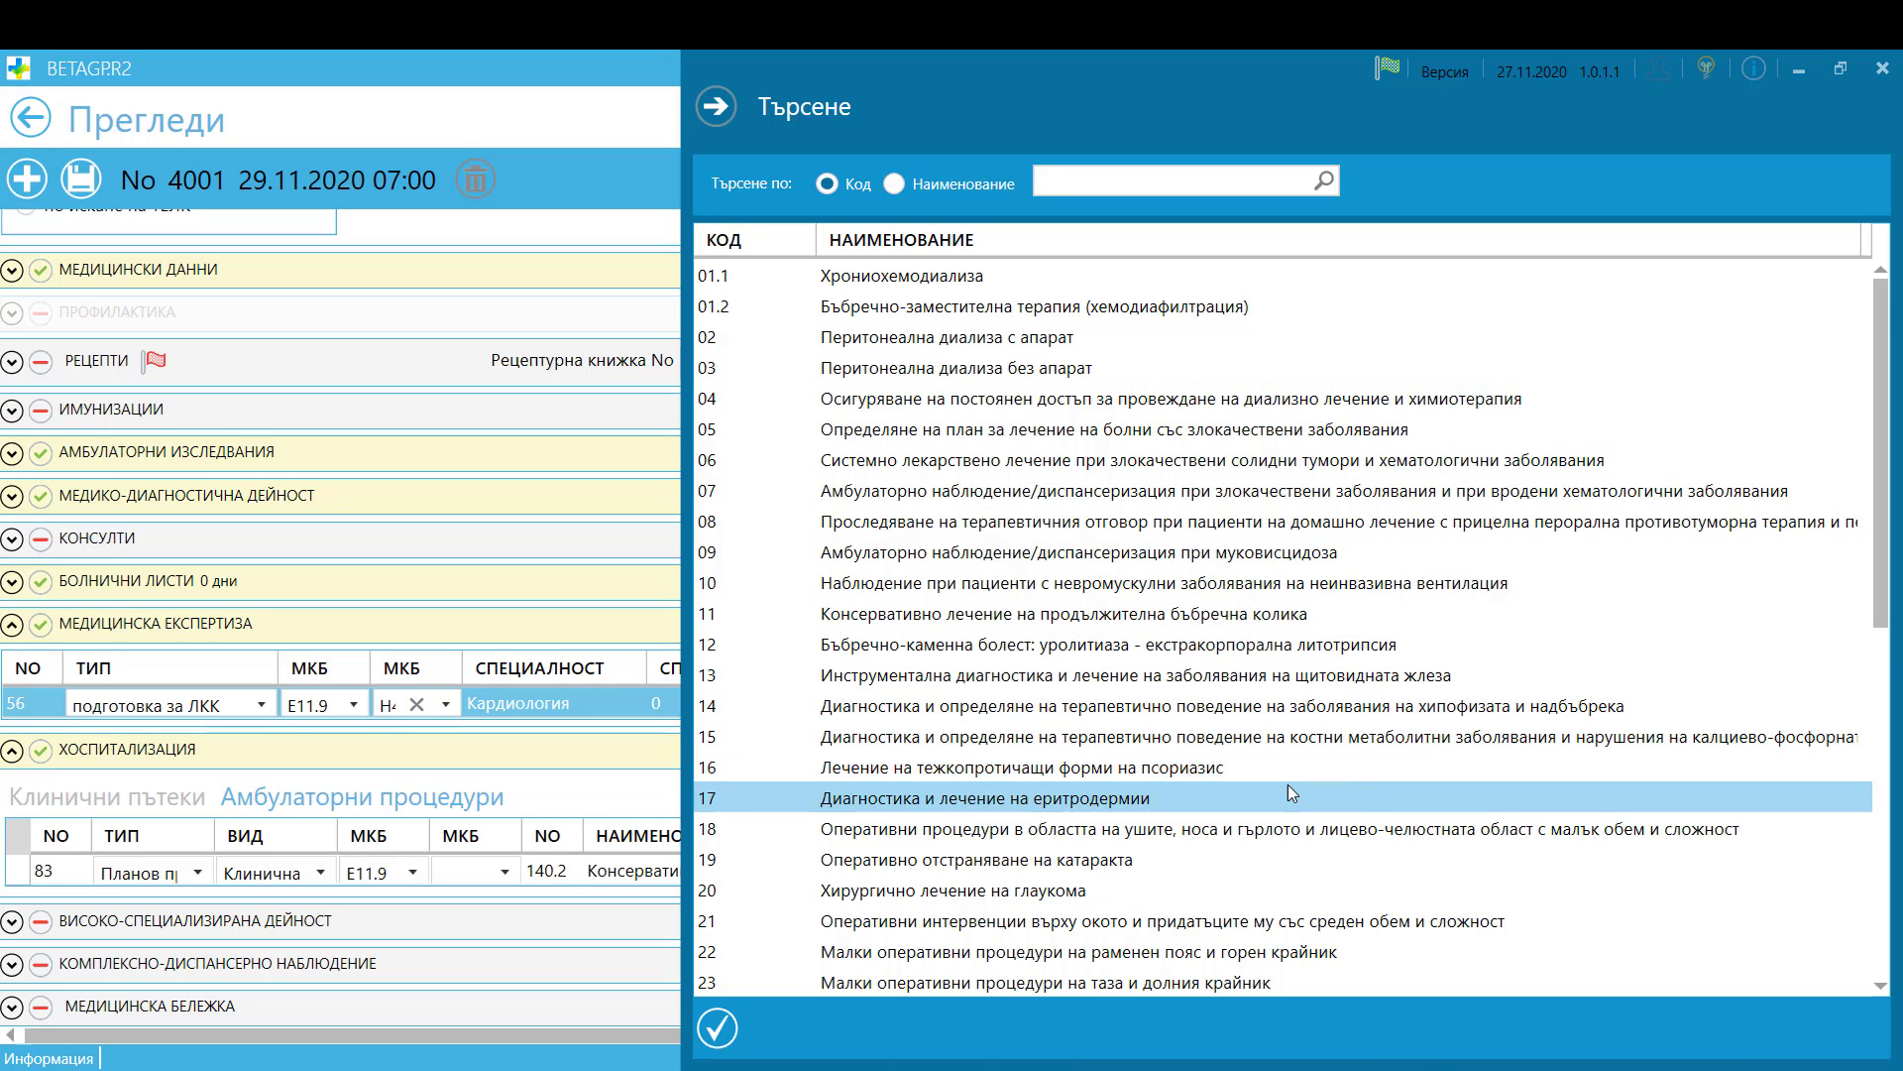
scroll(1287, 788, down, 1)
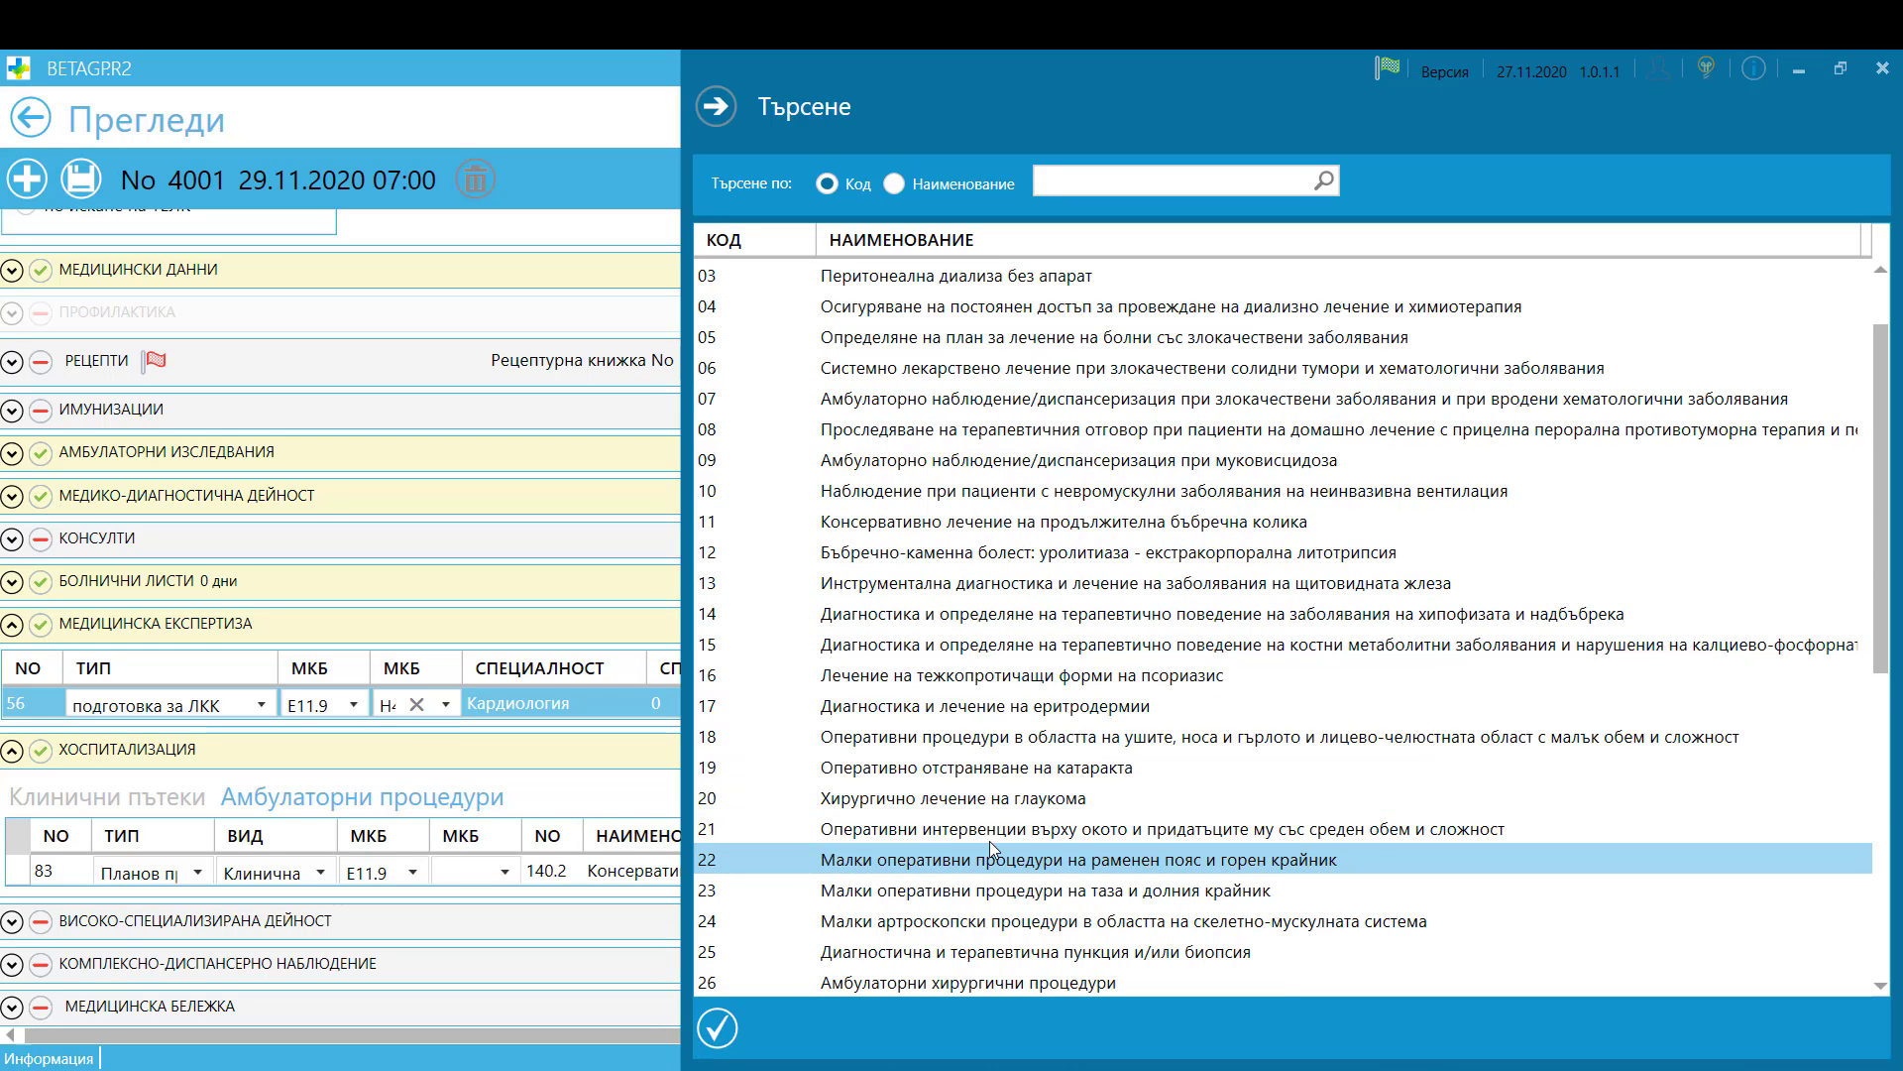
double_click(948, 799)
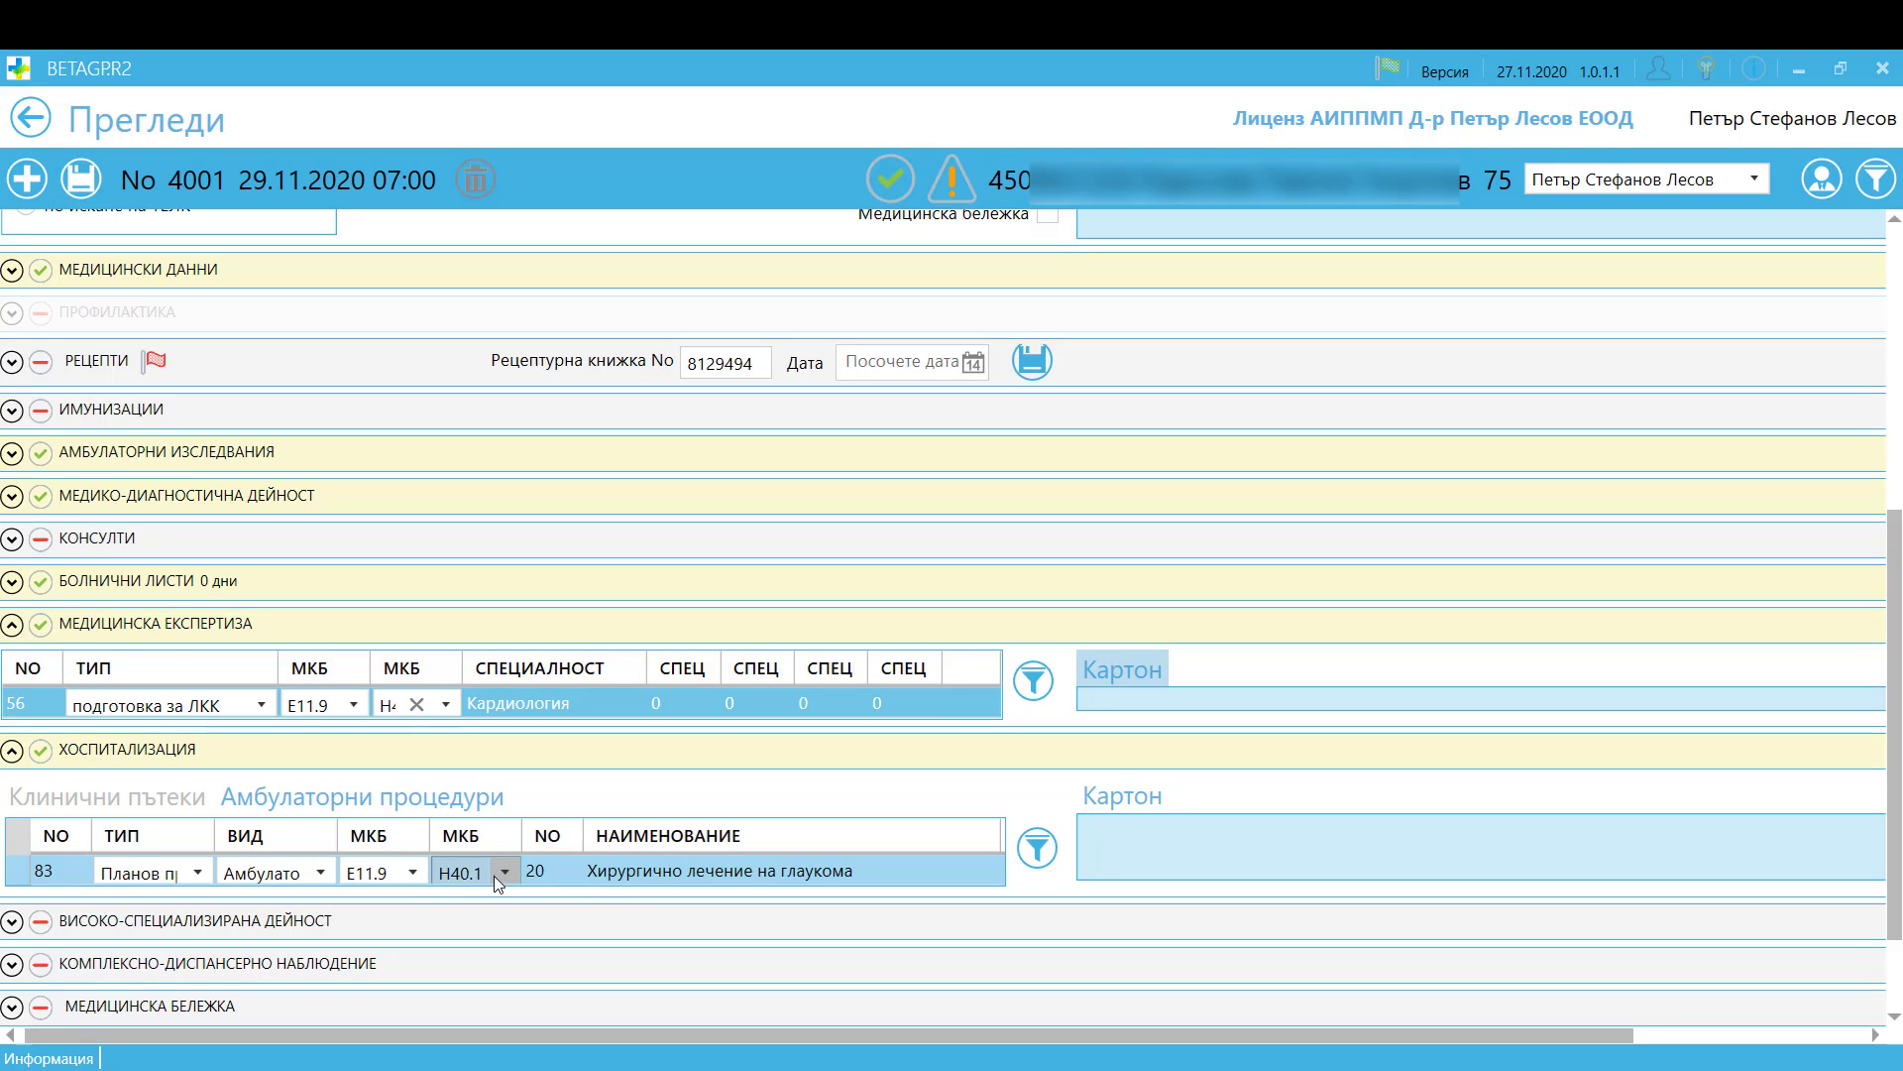
- Set the hospitalization referral's first diagnosis to H40.1 Първична глаукома с отворен ъгъл and collapse the Хоспитализация section
click(413, 870)
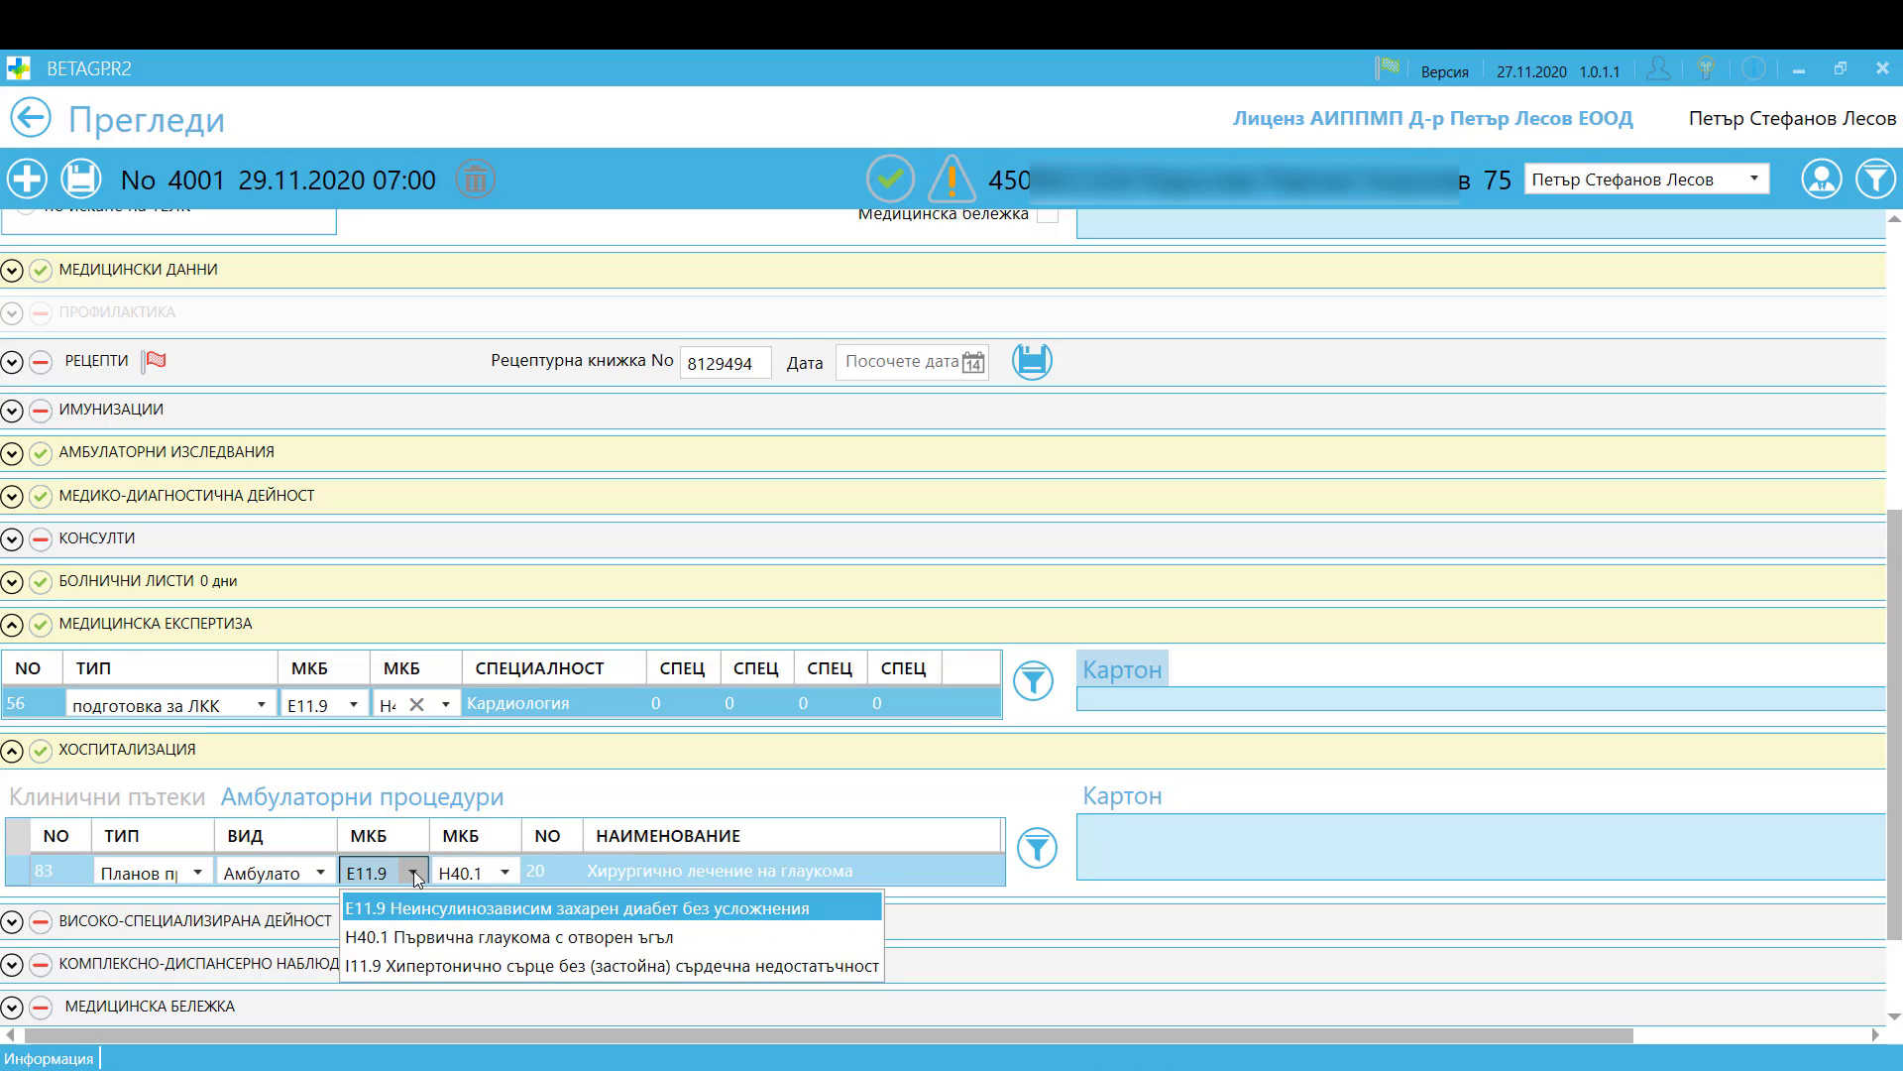
click(373, 936)
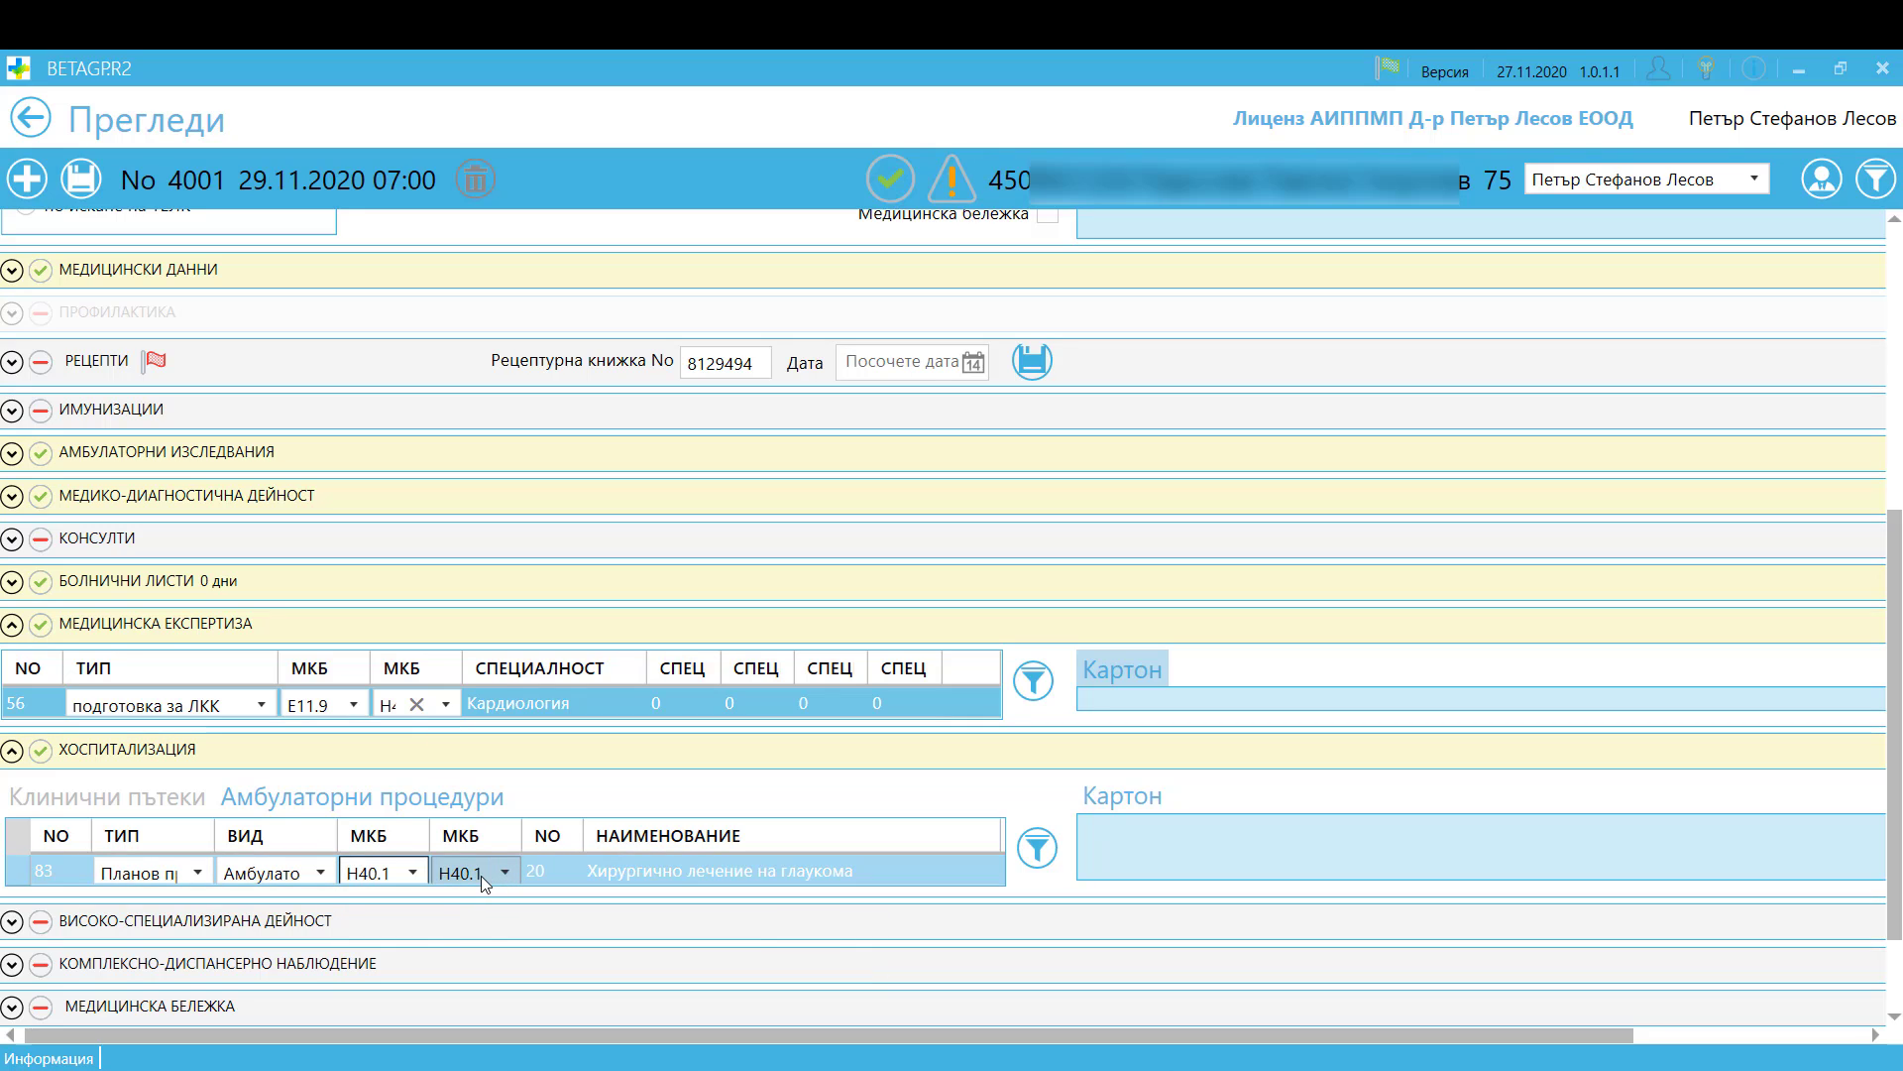
click(506, 872)
click(509, 870)
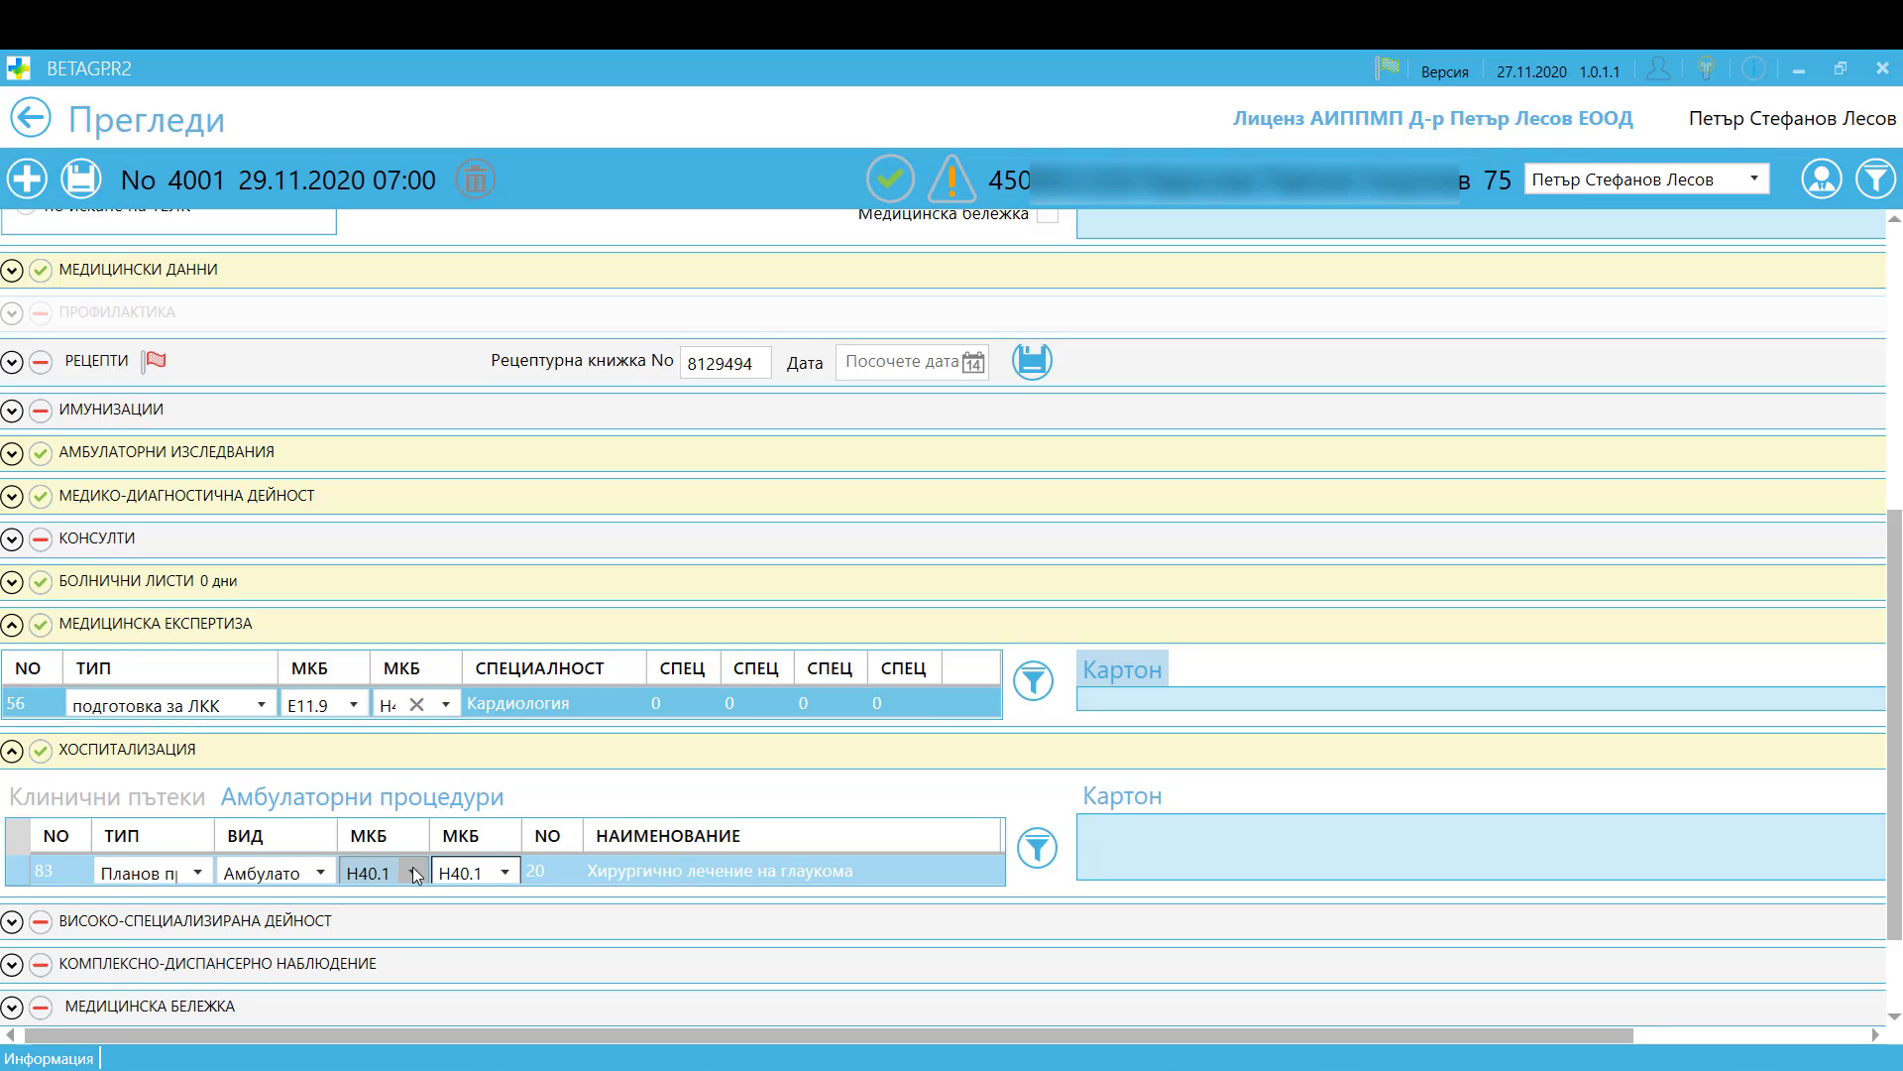
click(119, 750)
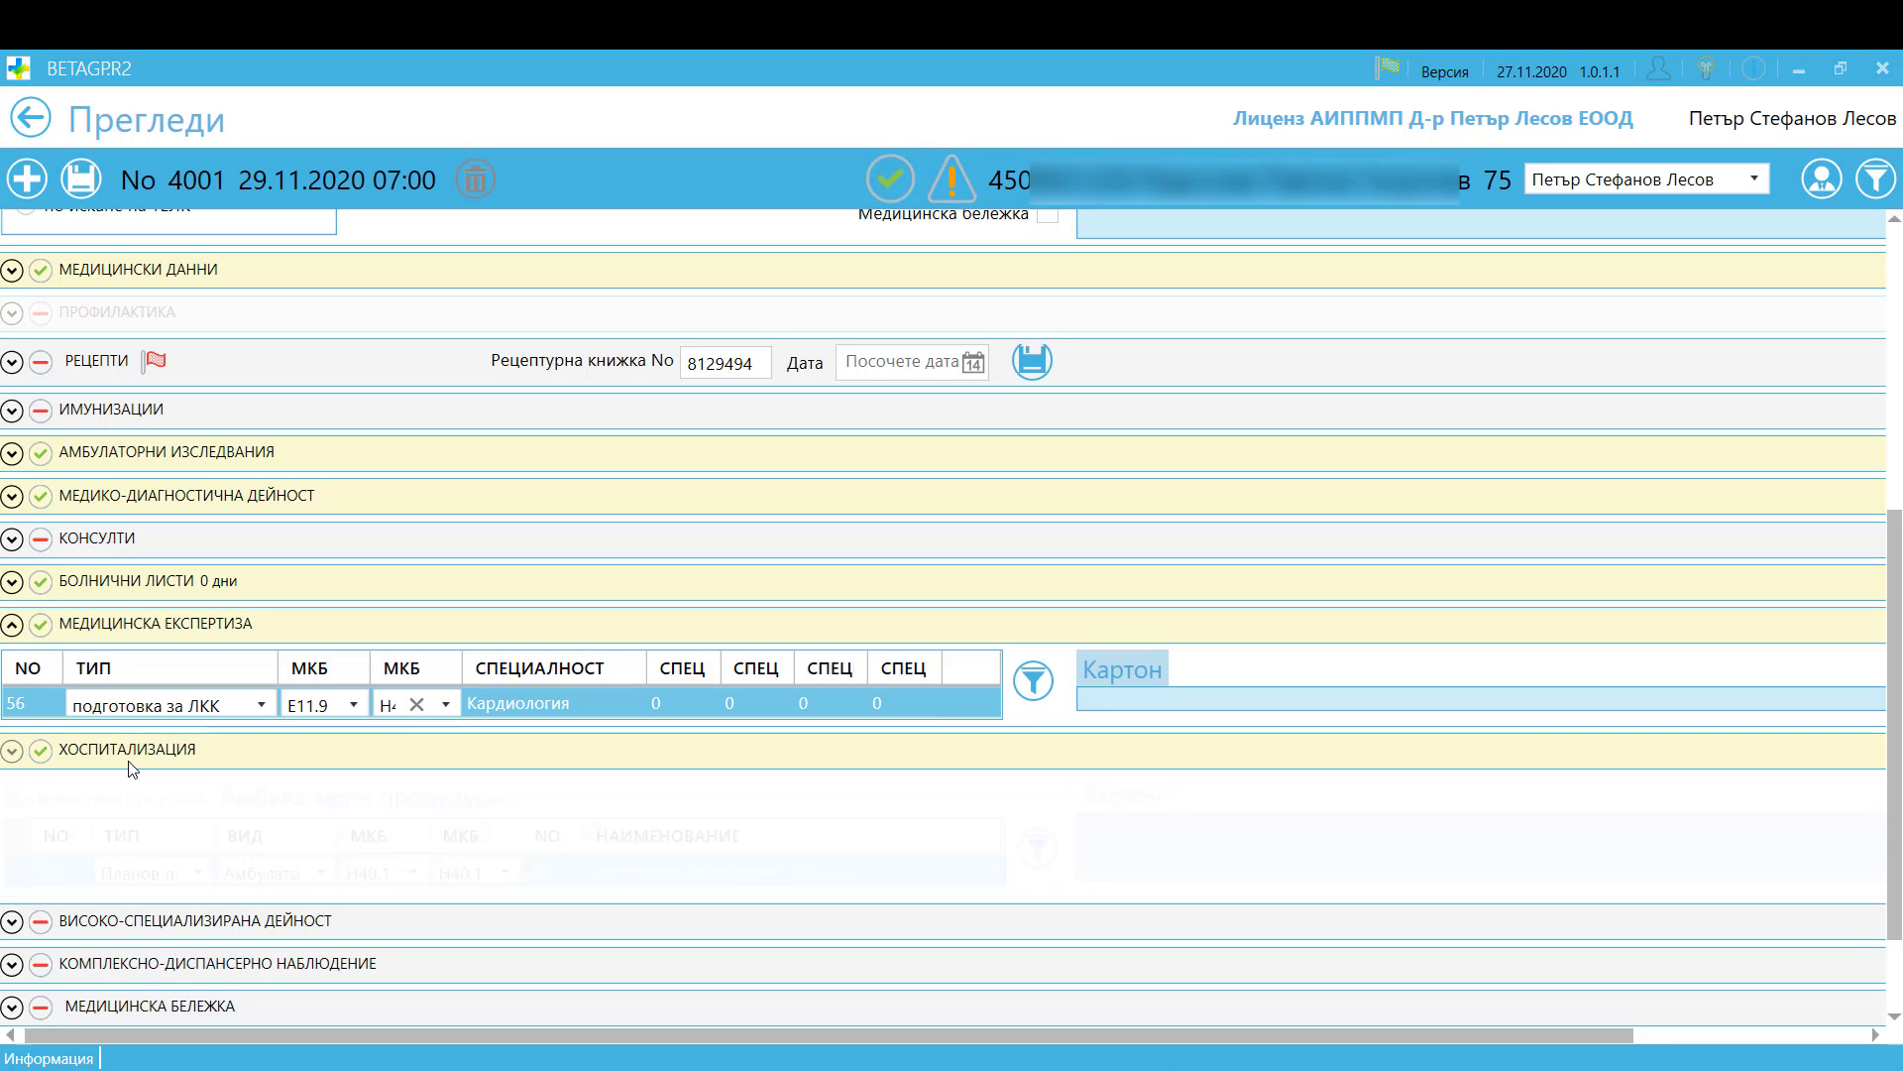
- Add a highly specialized activity referral (Високо-специализирана дейност) to the specialty 08 Кардиология with the ВСД code 88.72
click(156, 801)
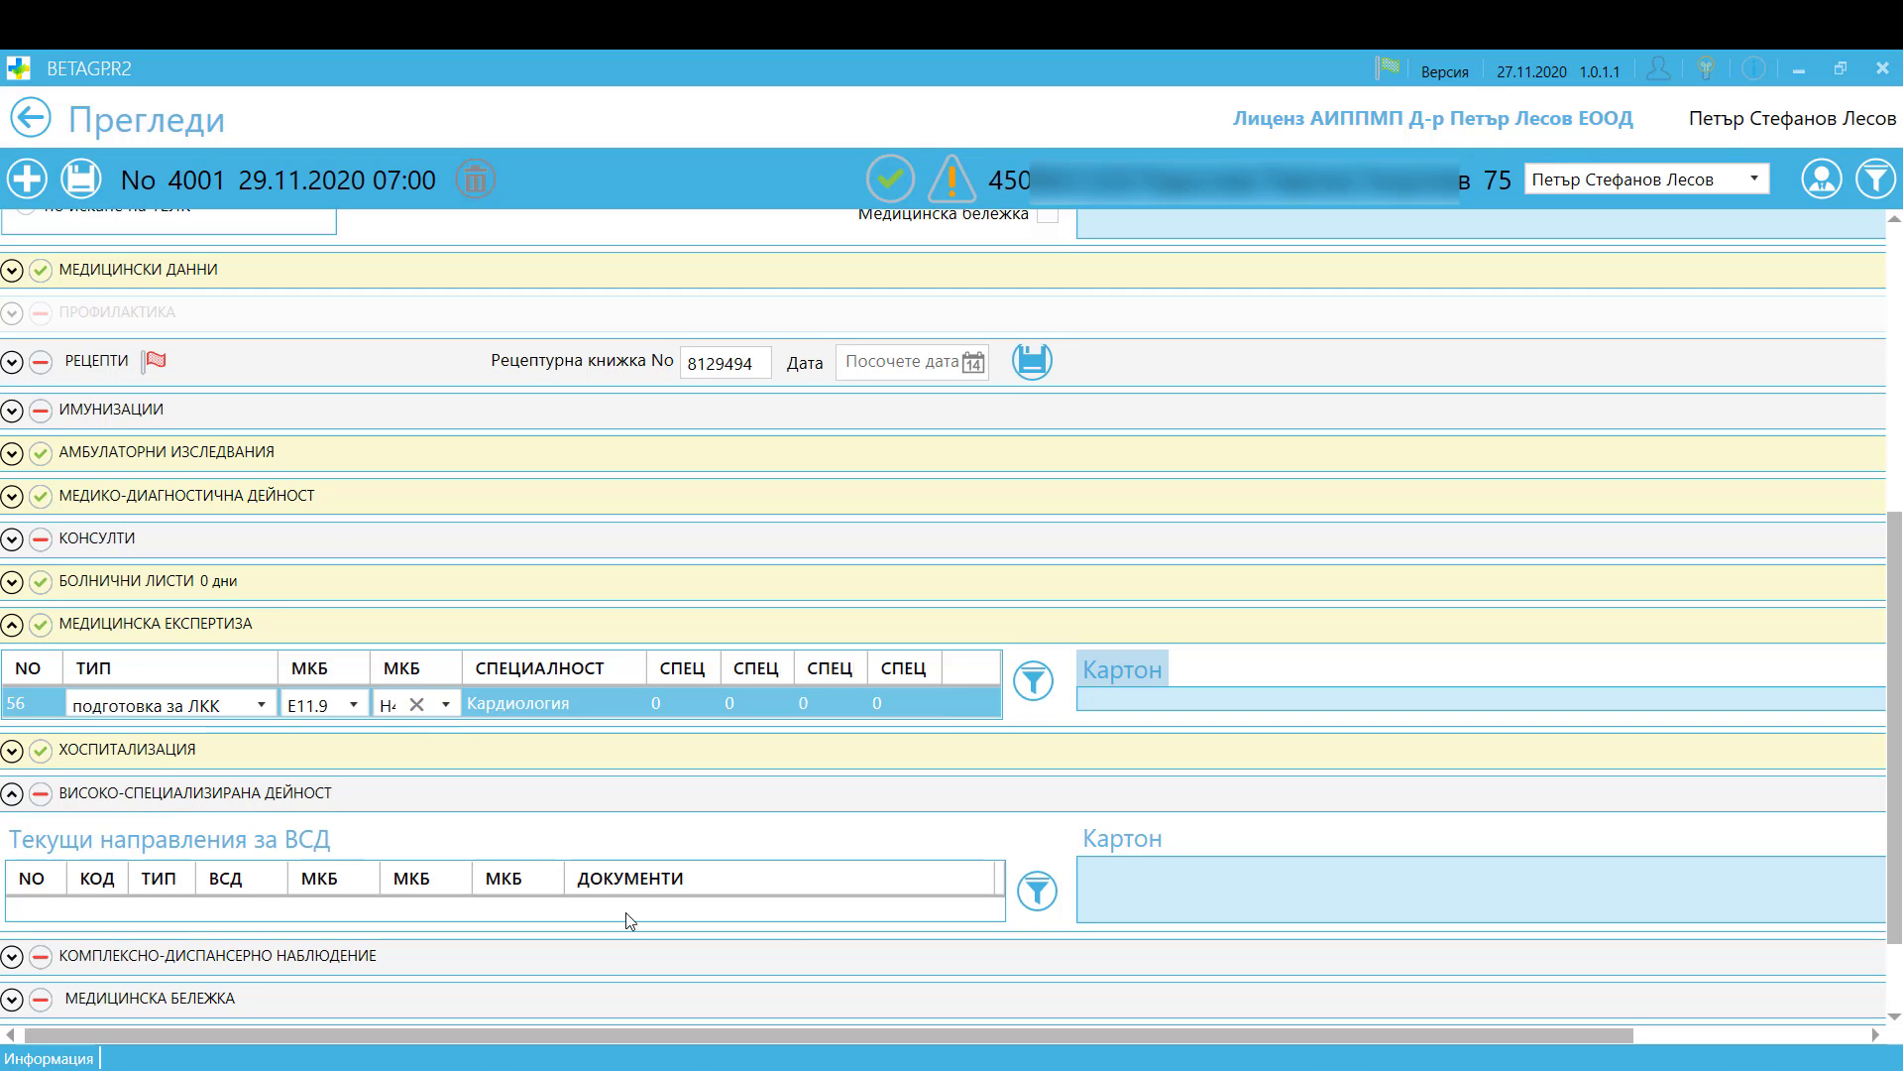
click(1036, 895)
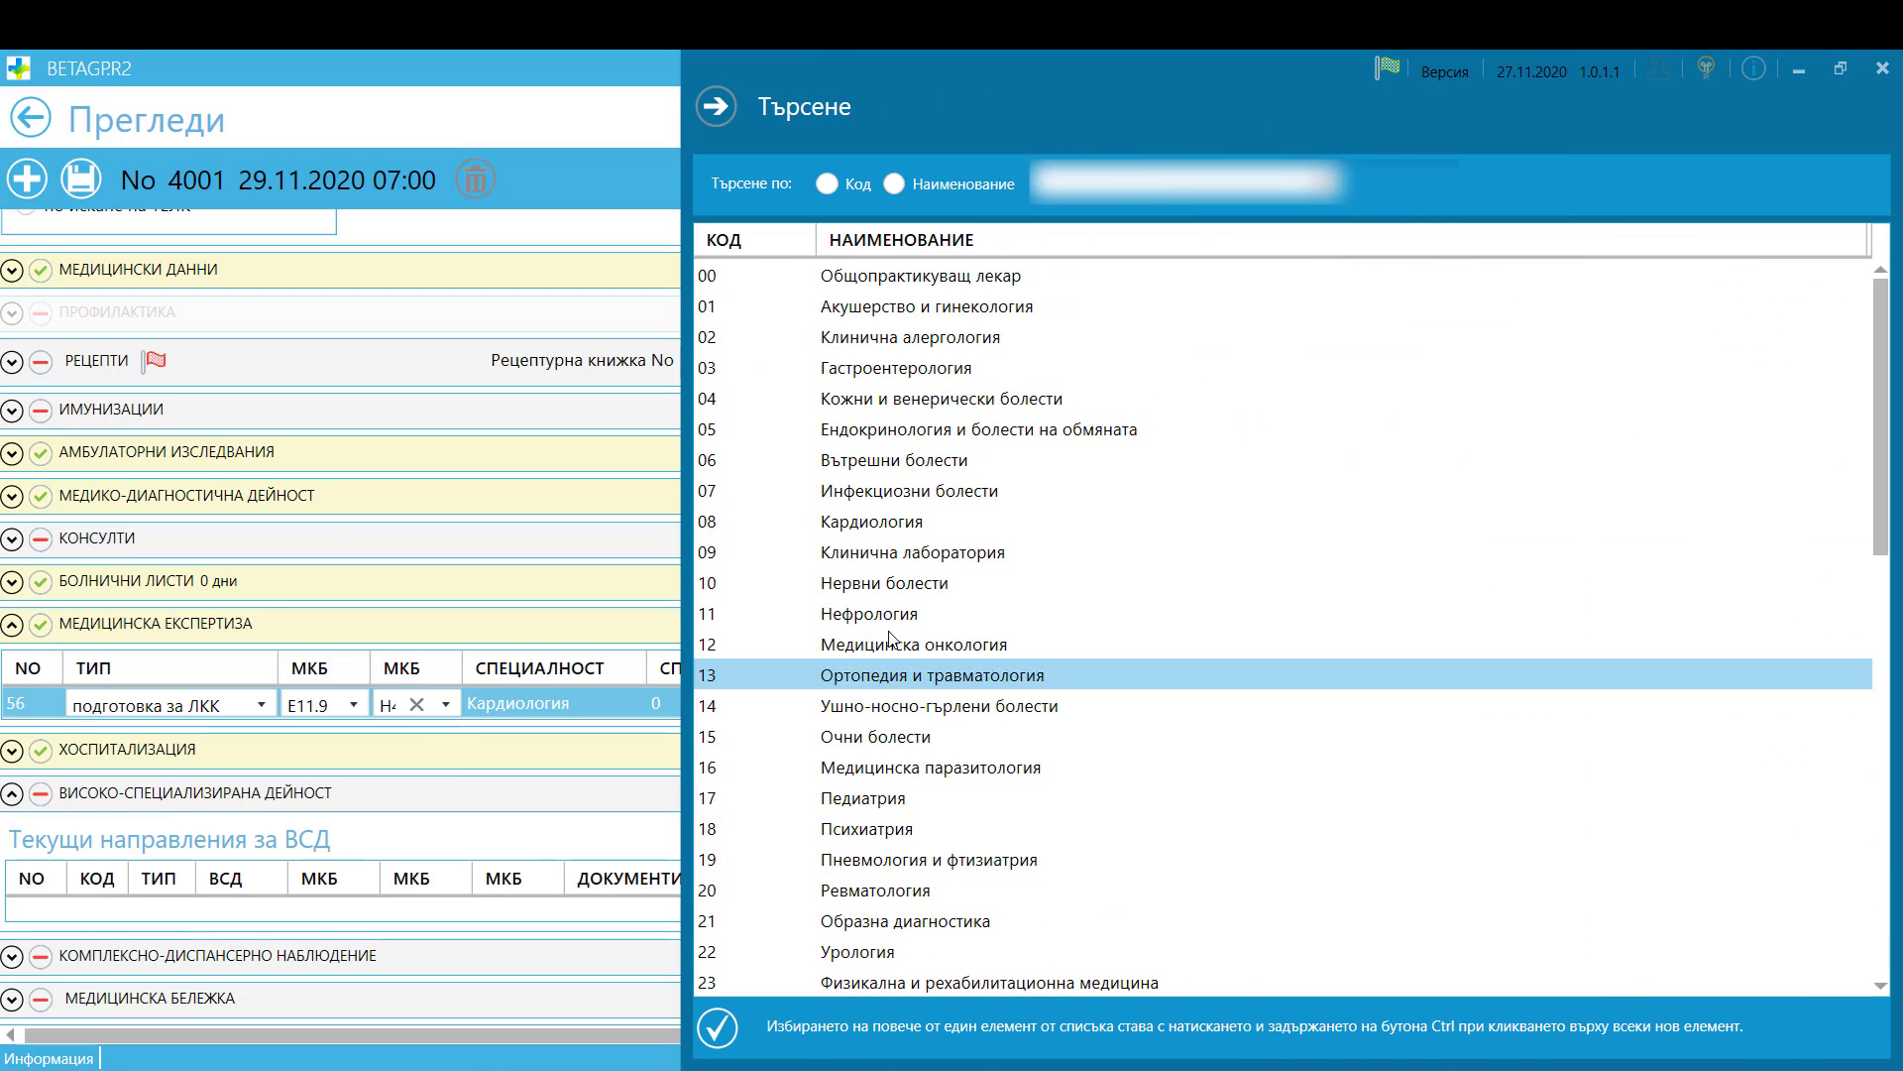
click(865, 527)
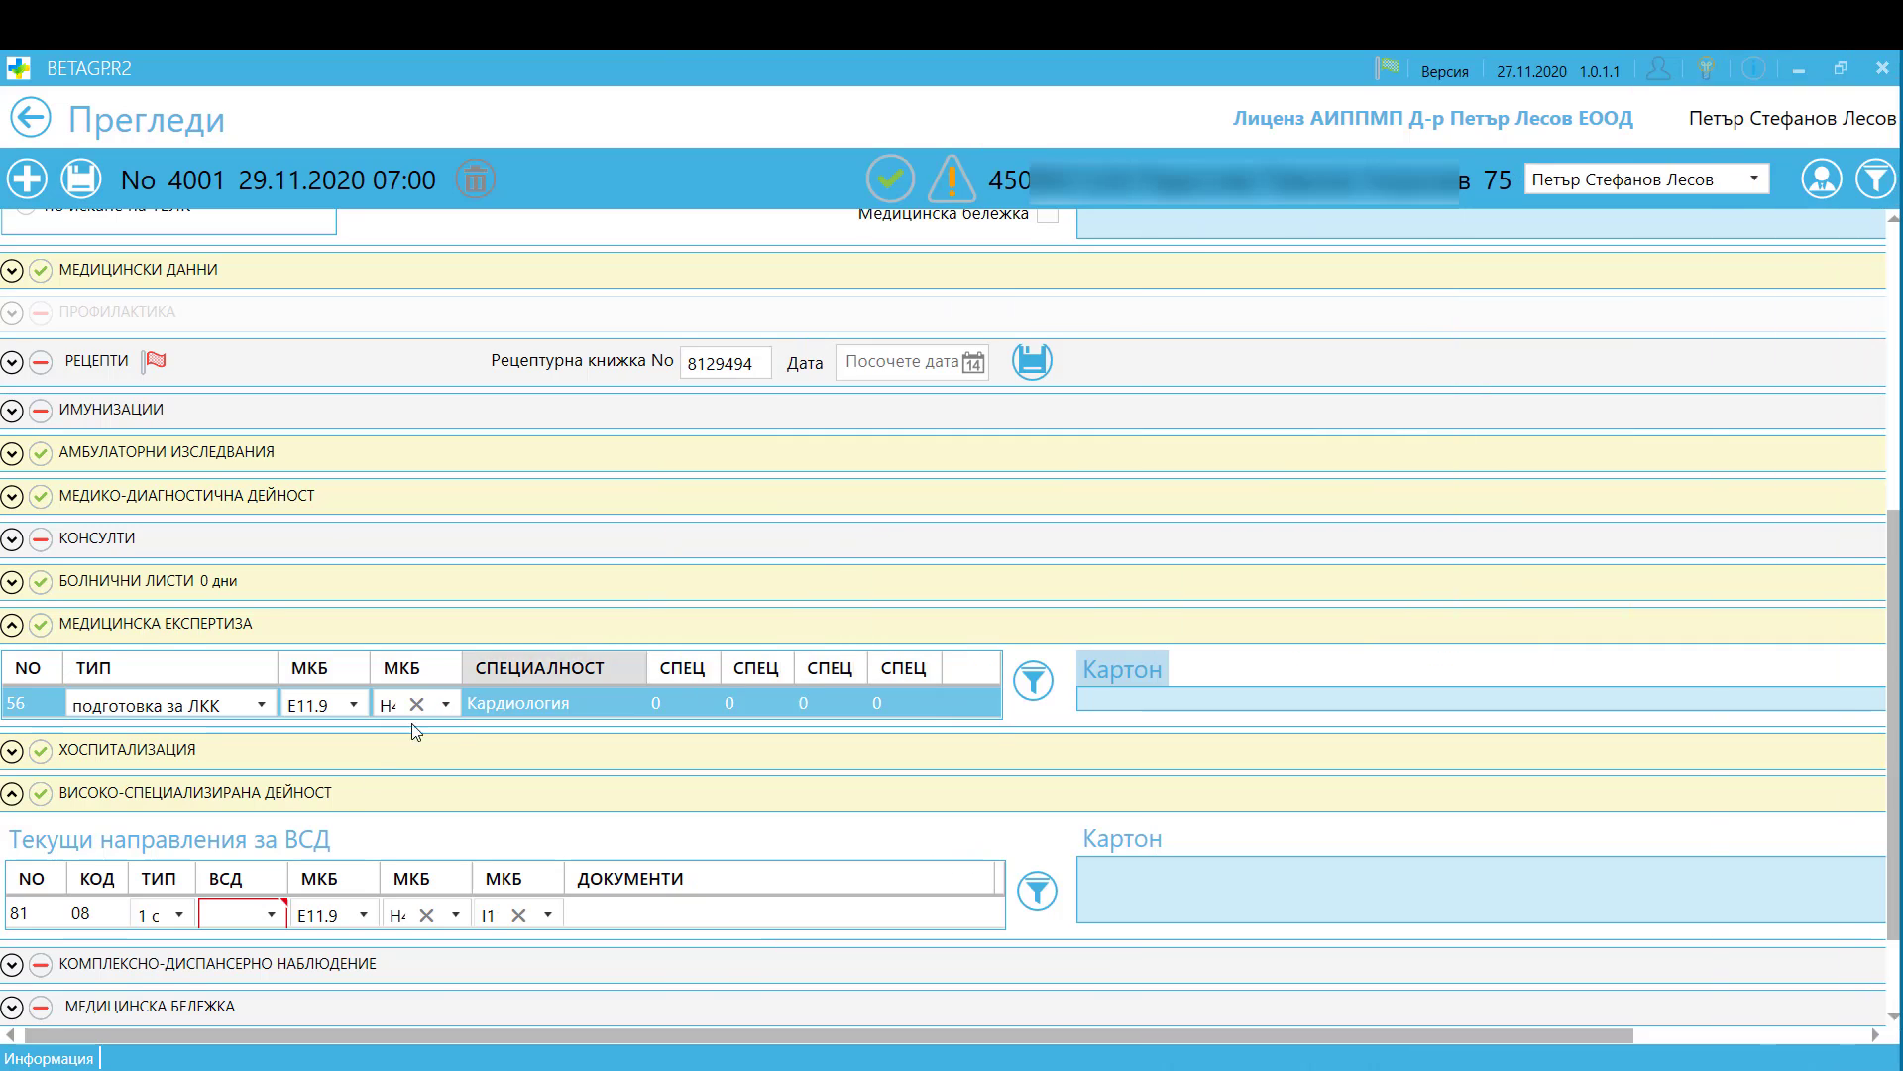
click(268, 921)
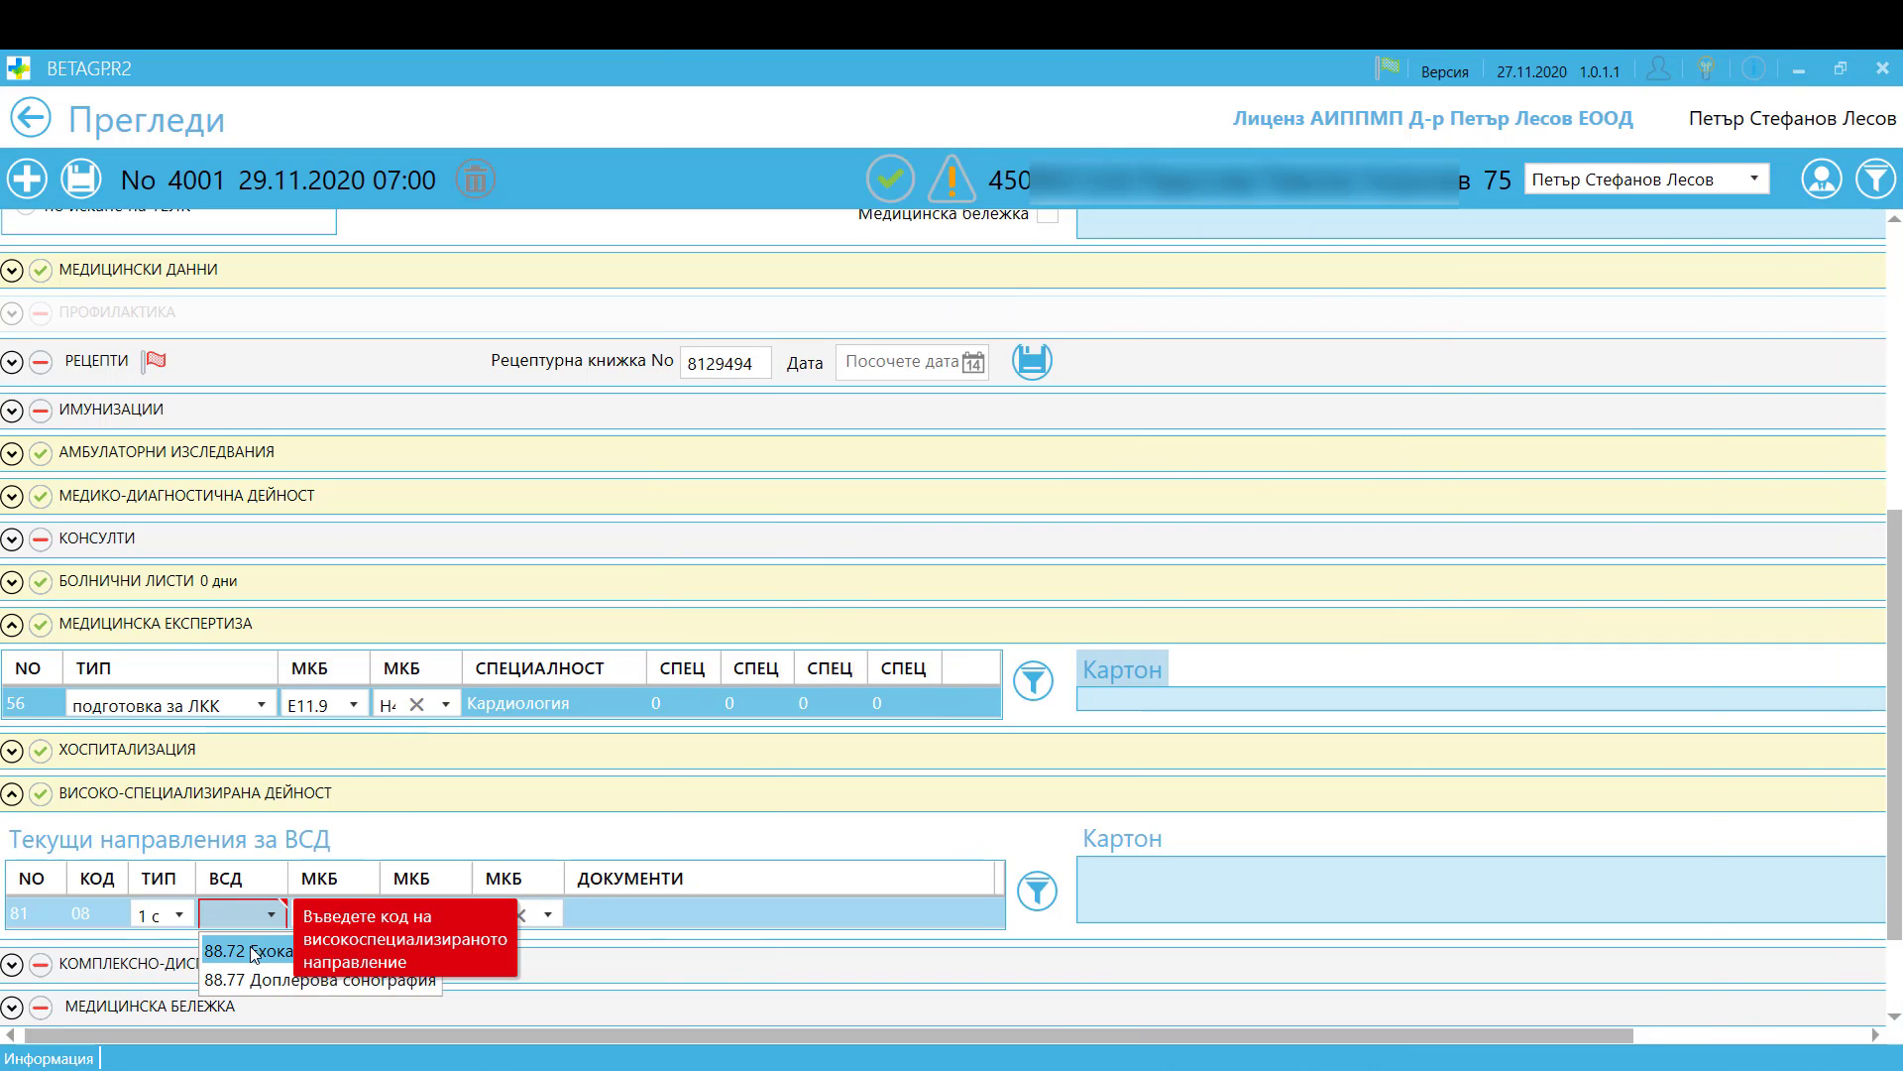
click(253, 953)
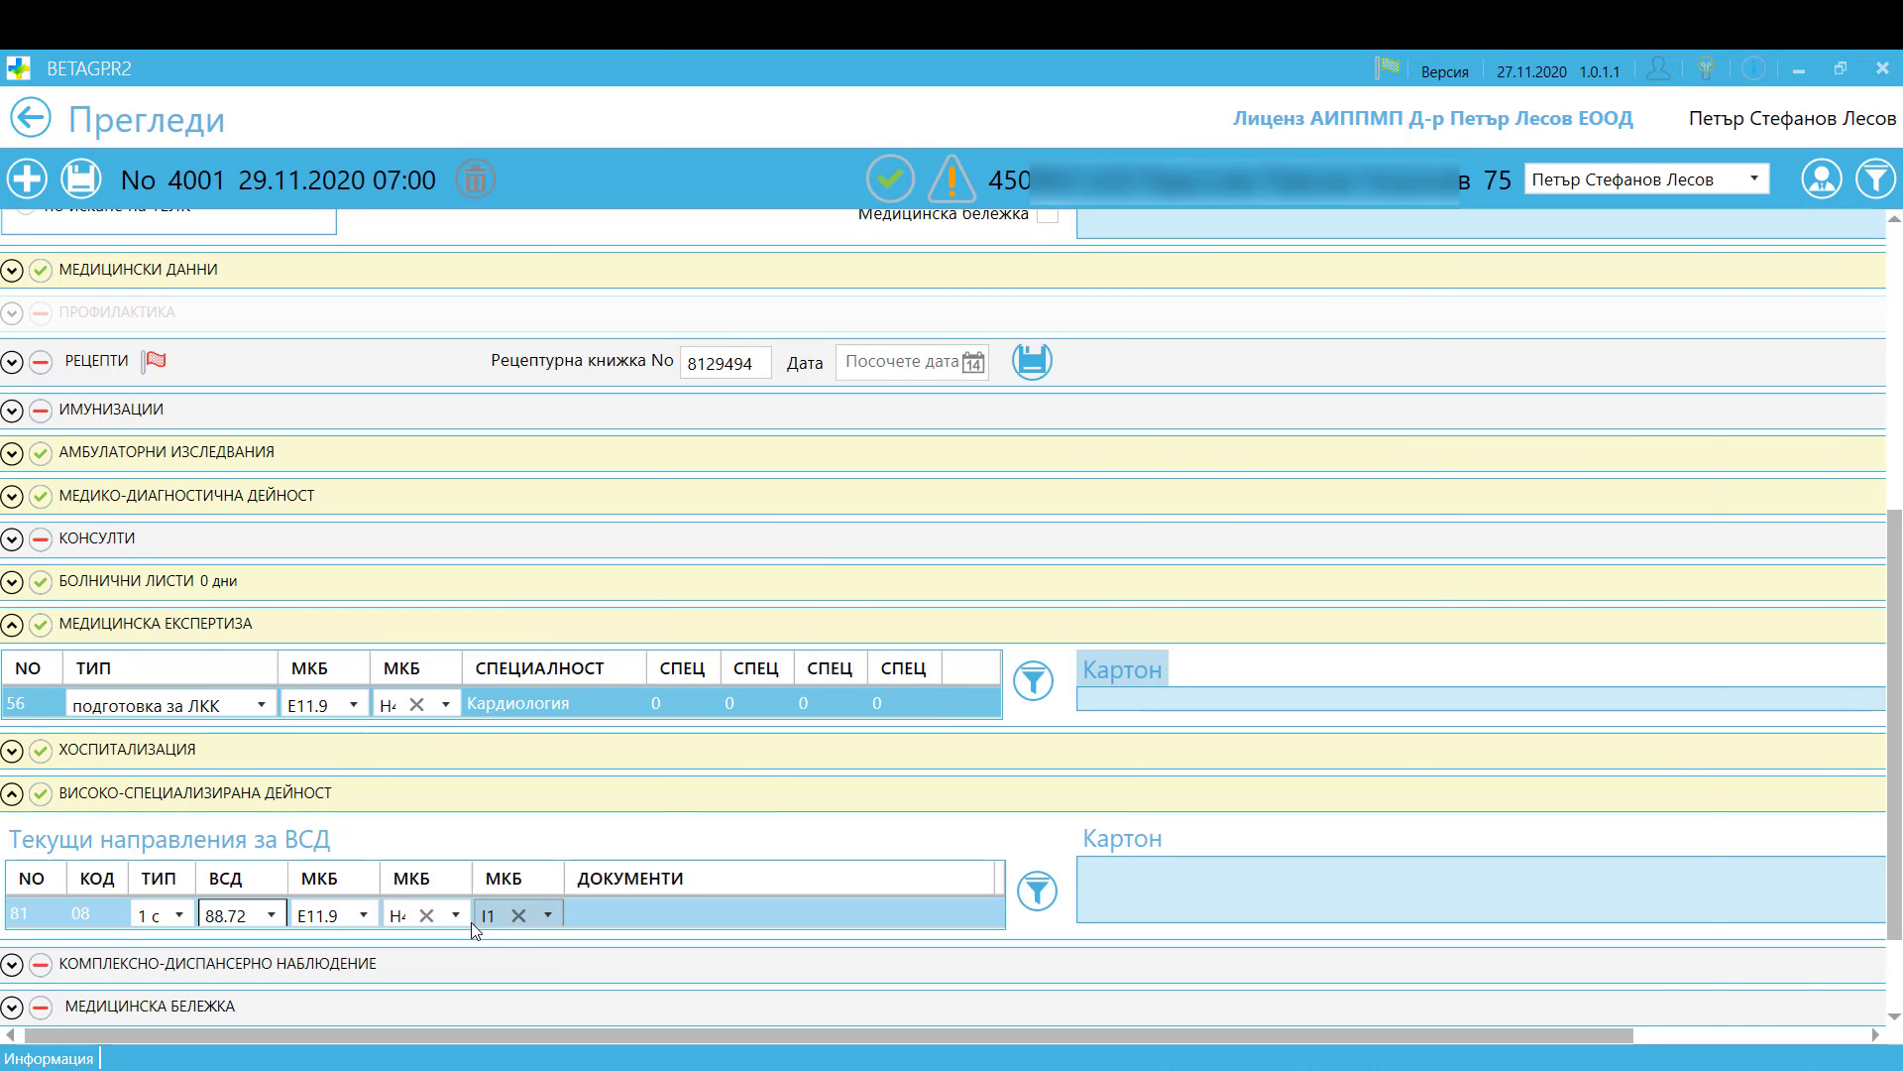
- Set the ВСД referral's first diagnosis to I11.9, clear its second and third diagnoses, and collapse the section
click(430, 919)
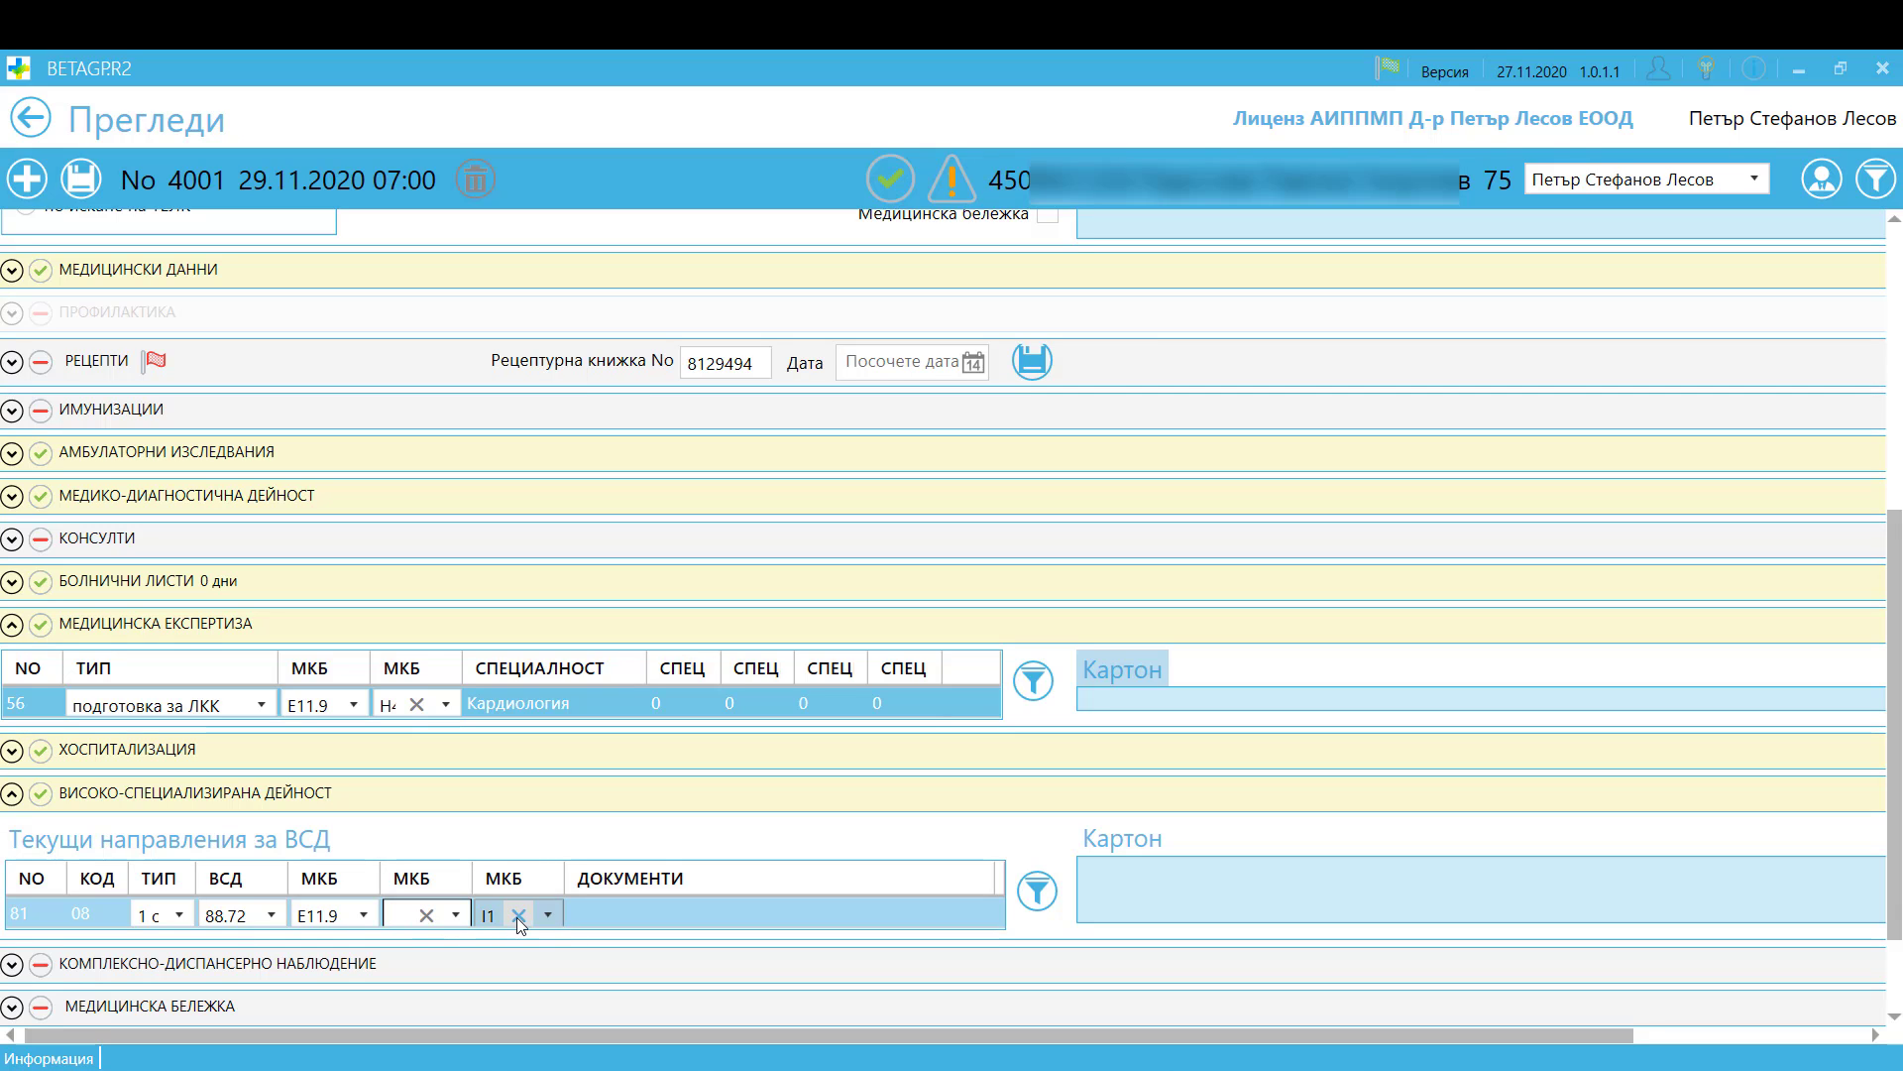
click(360, 918)
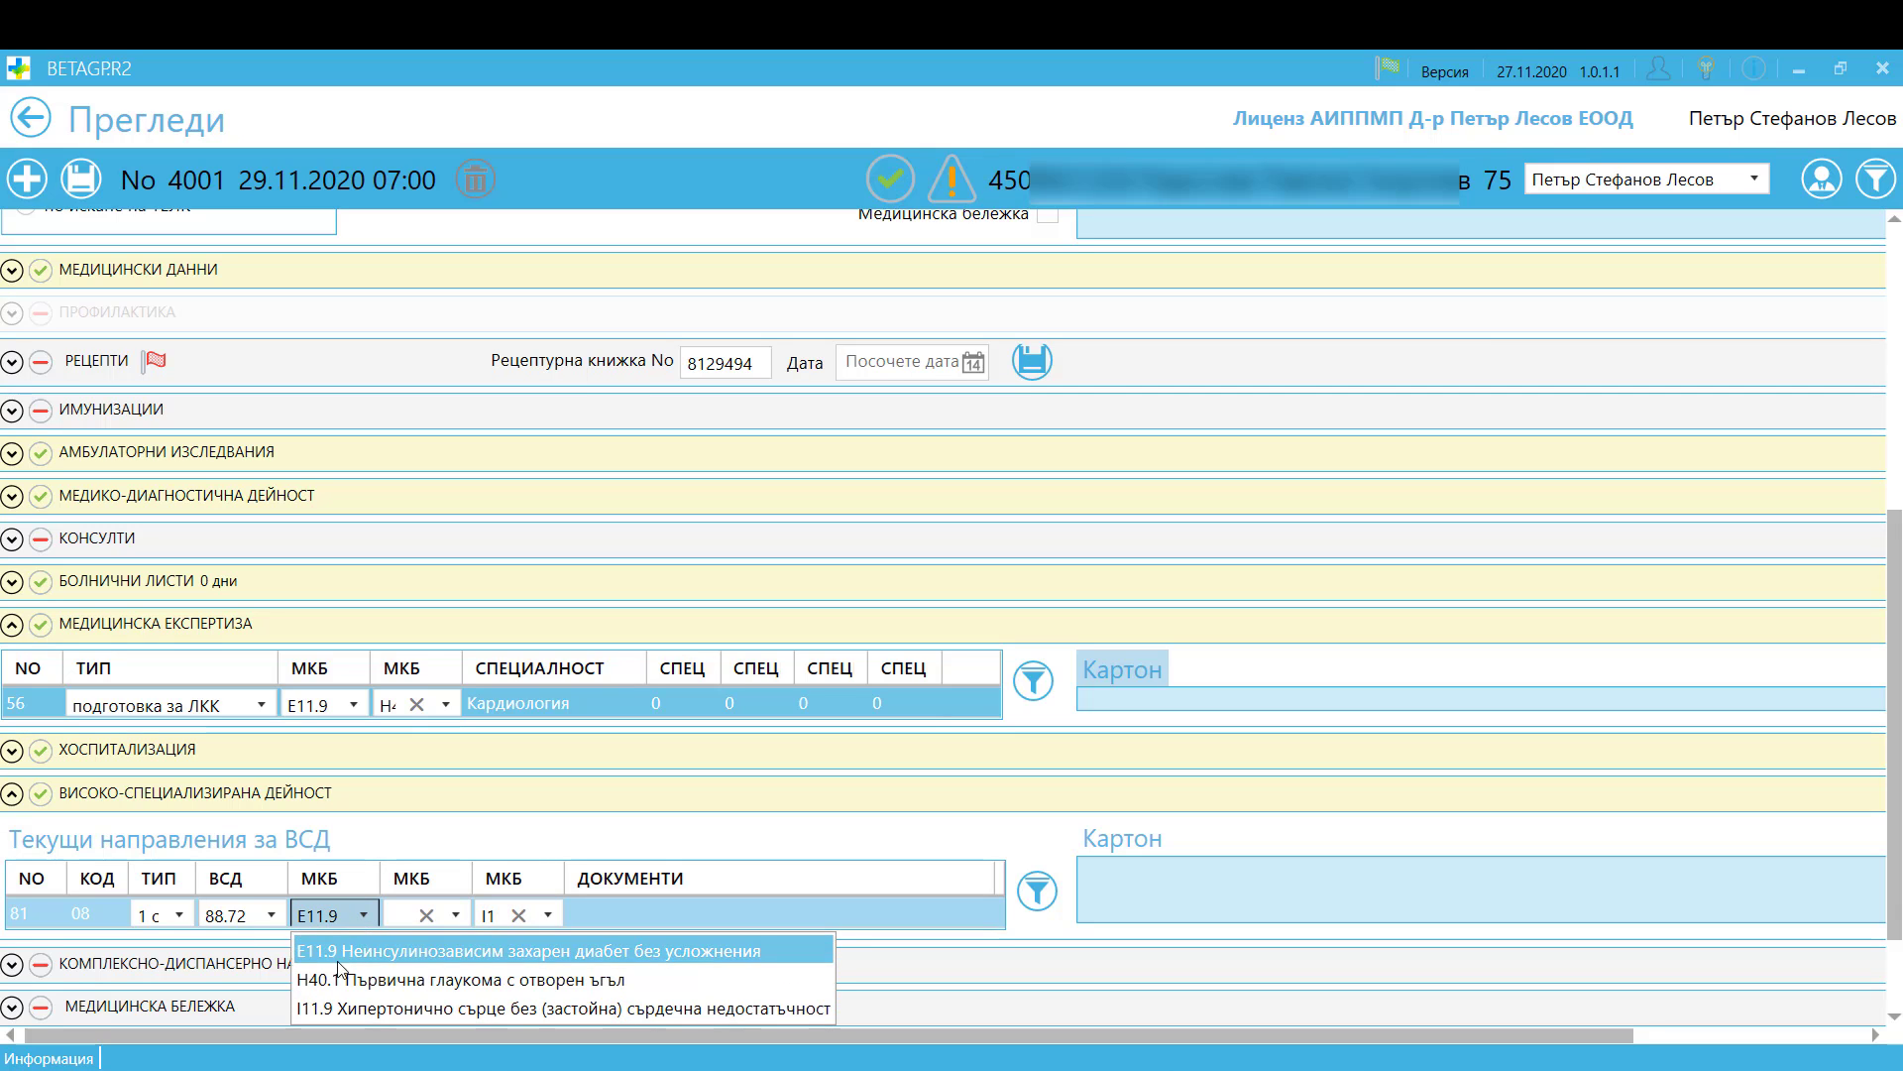
click(329, 1002)
click(520, 915)
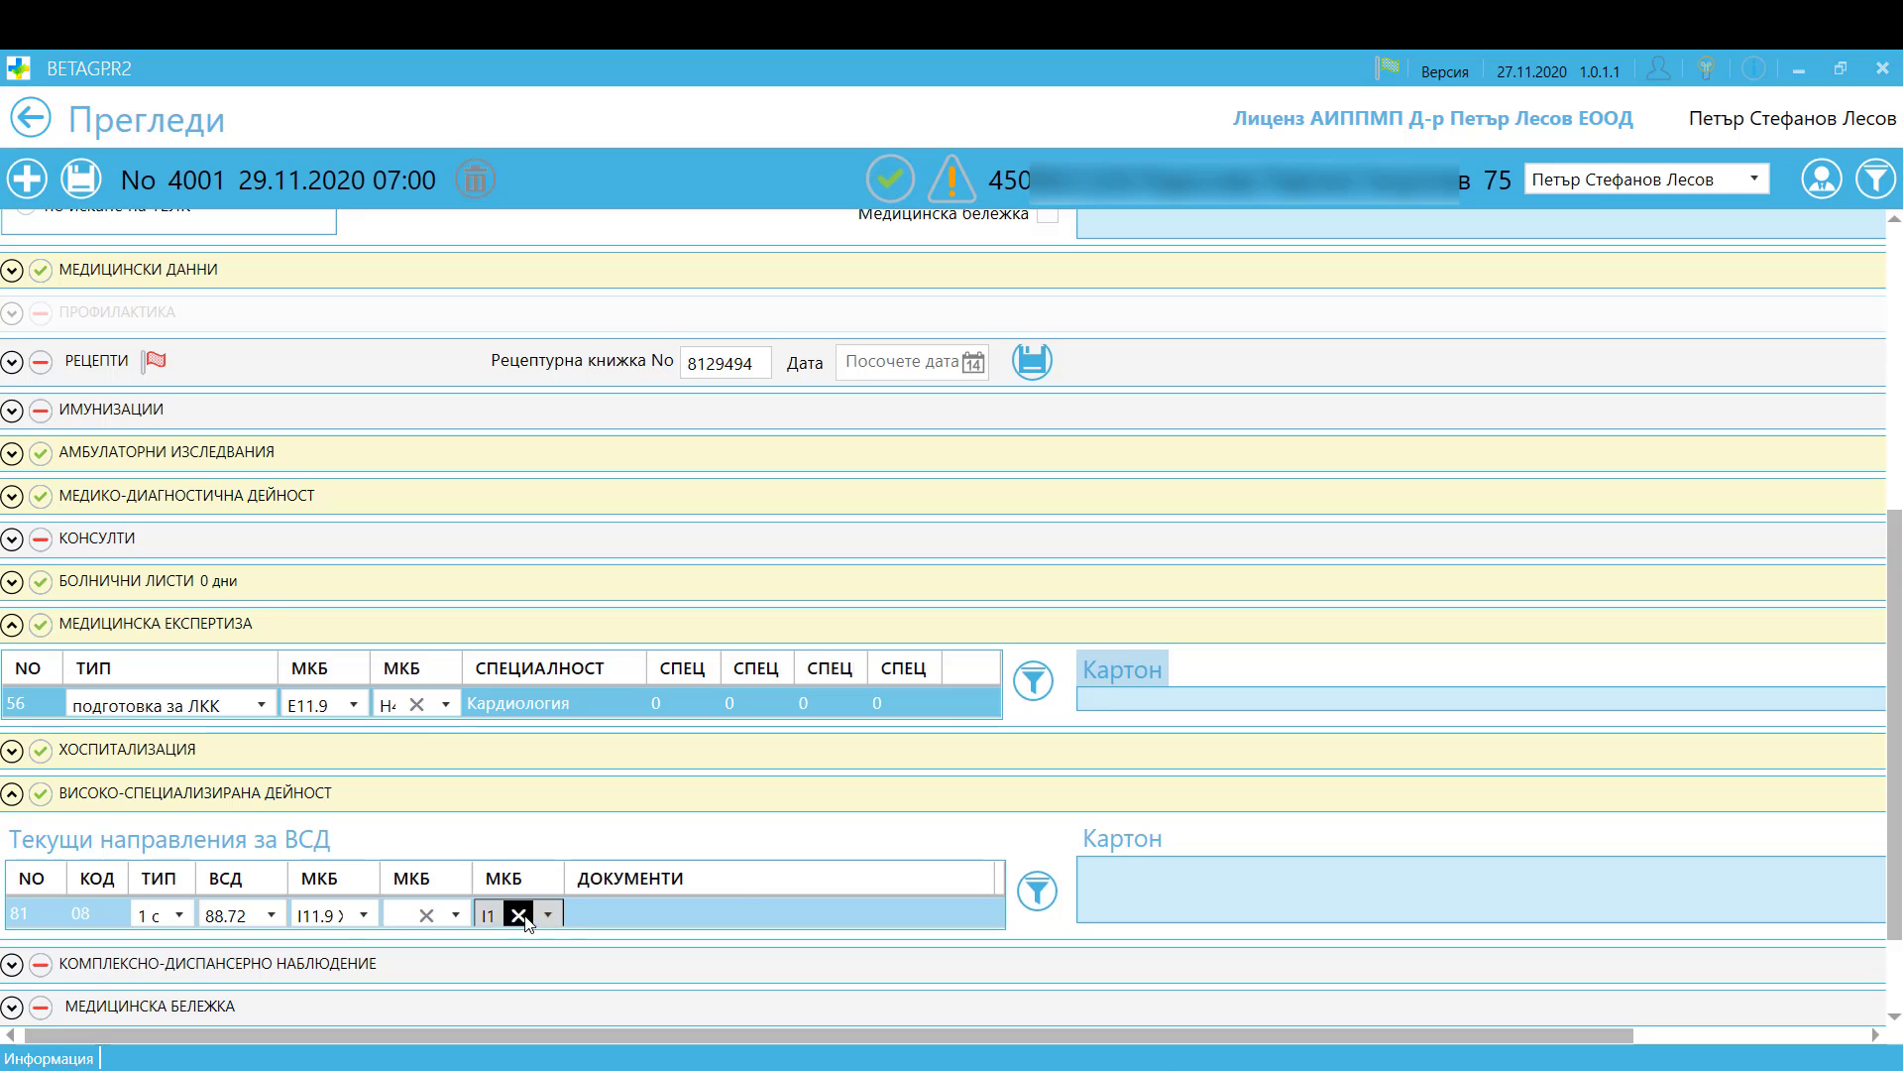
click(700, 900)
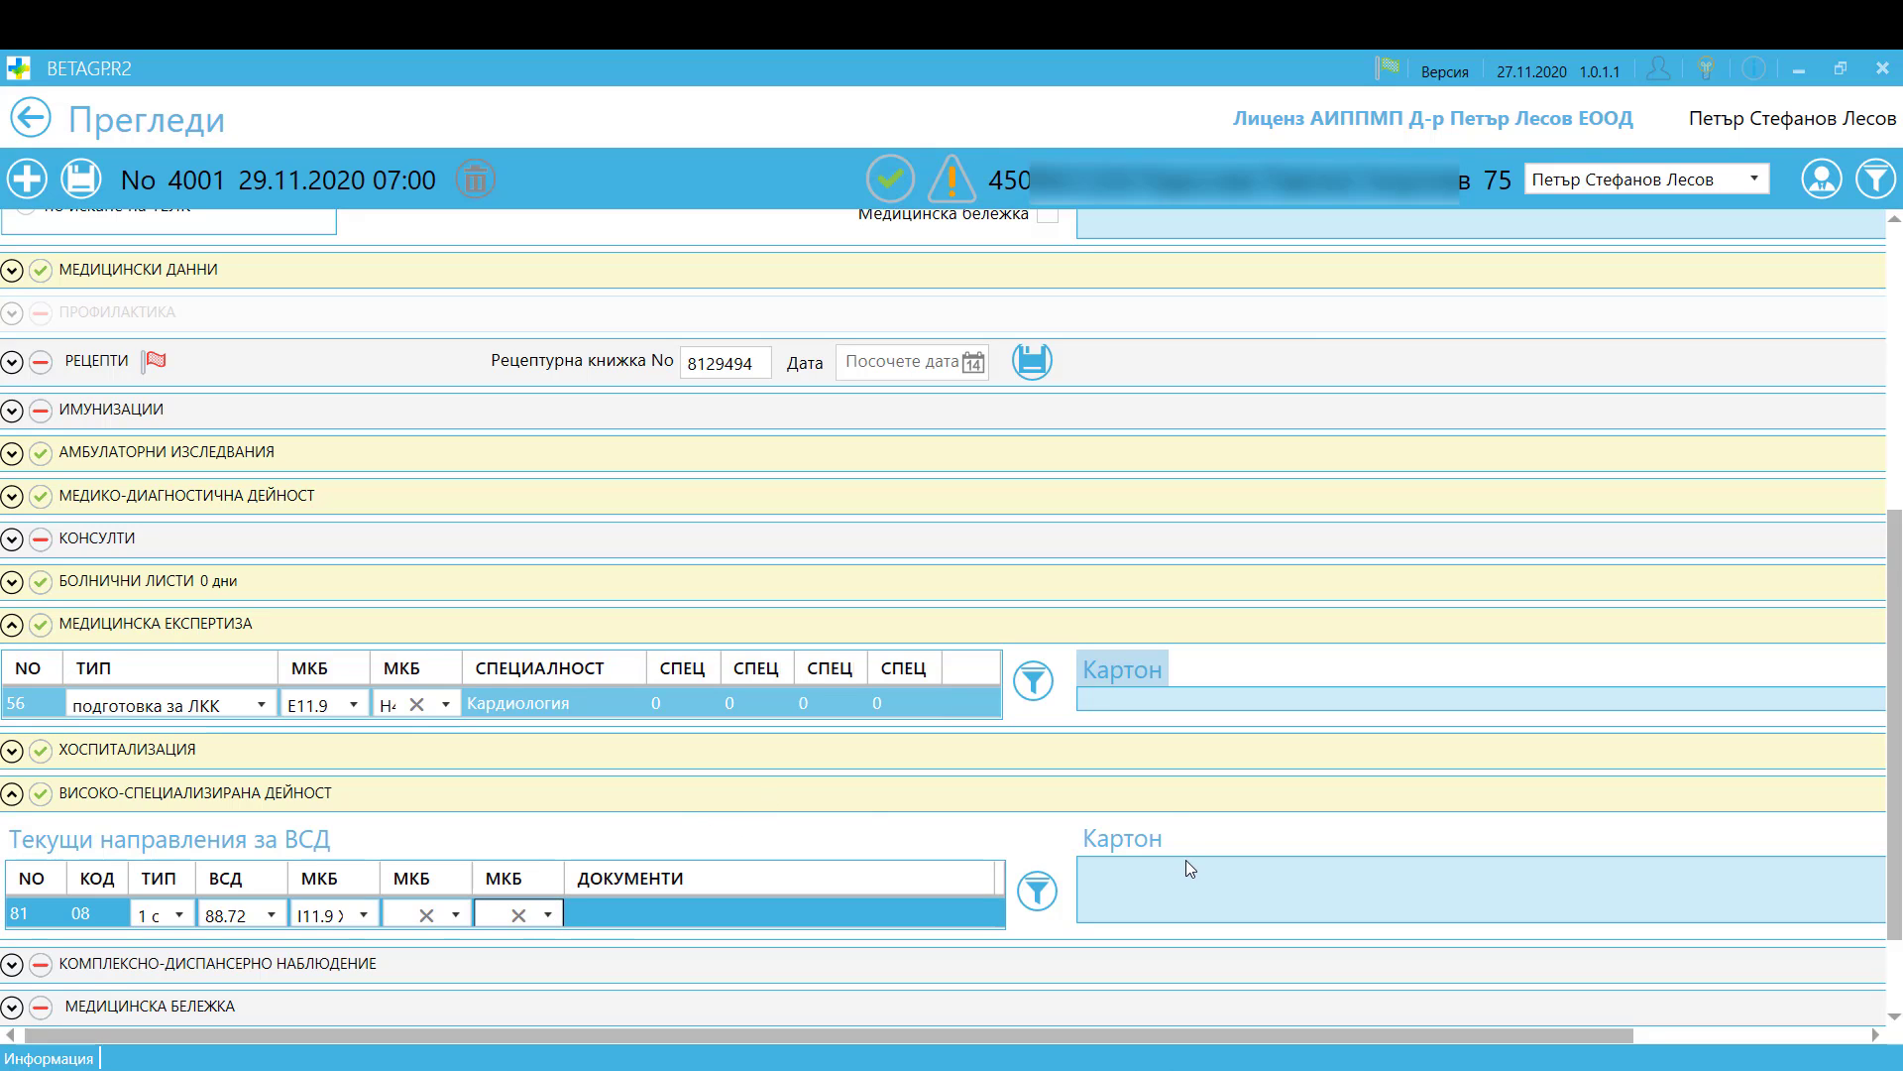
click(1128, 837)
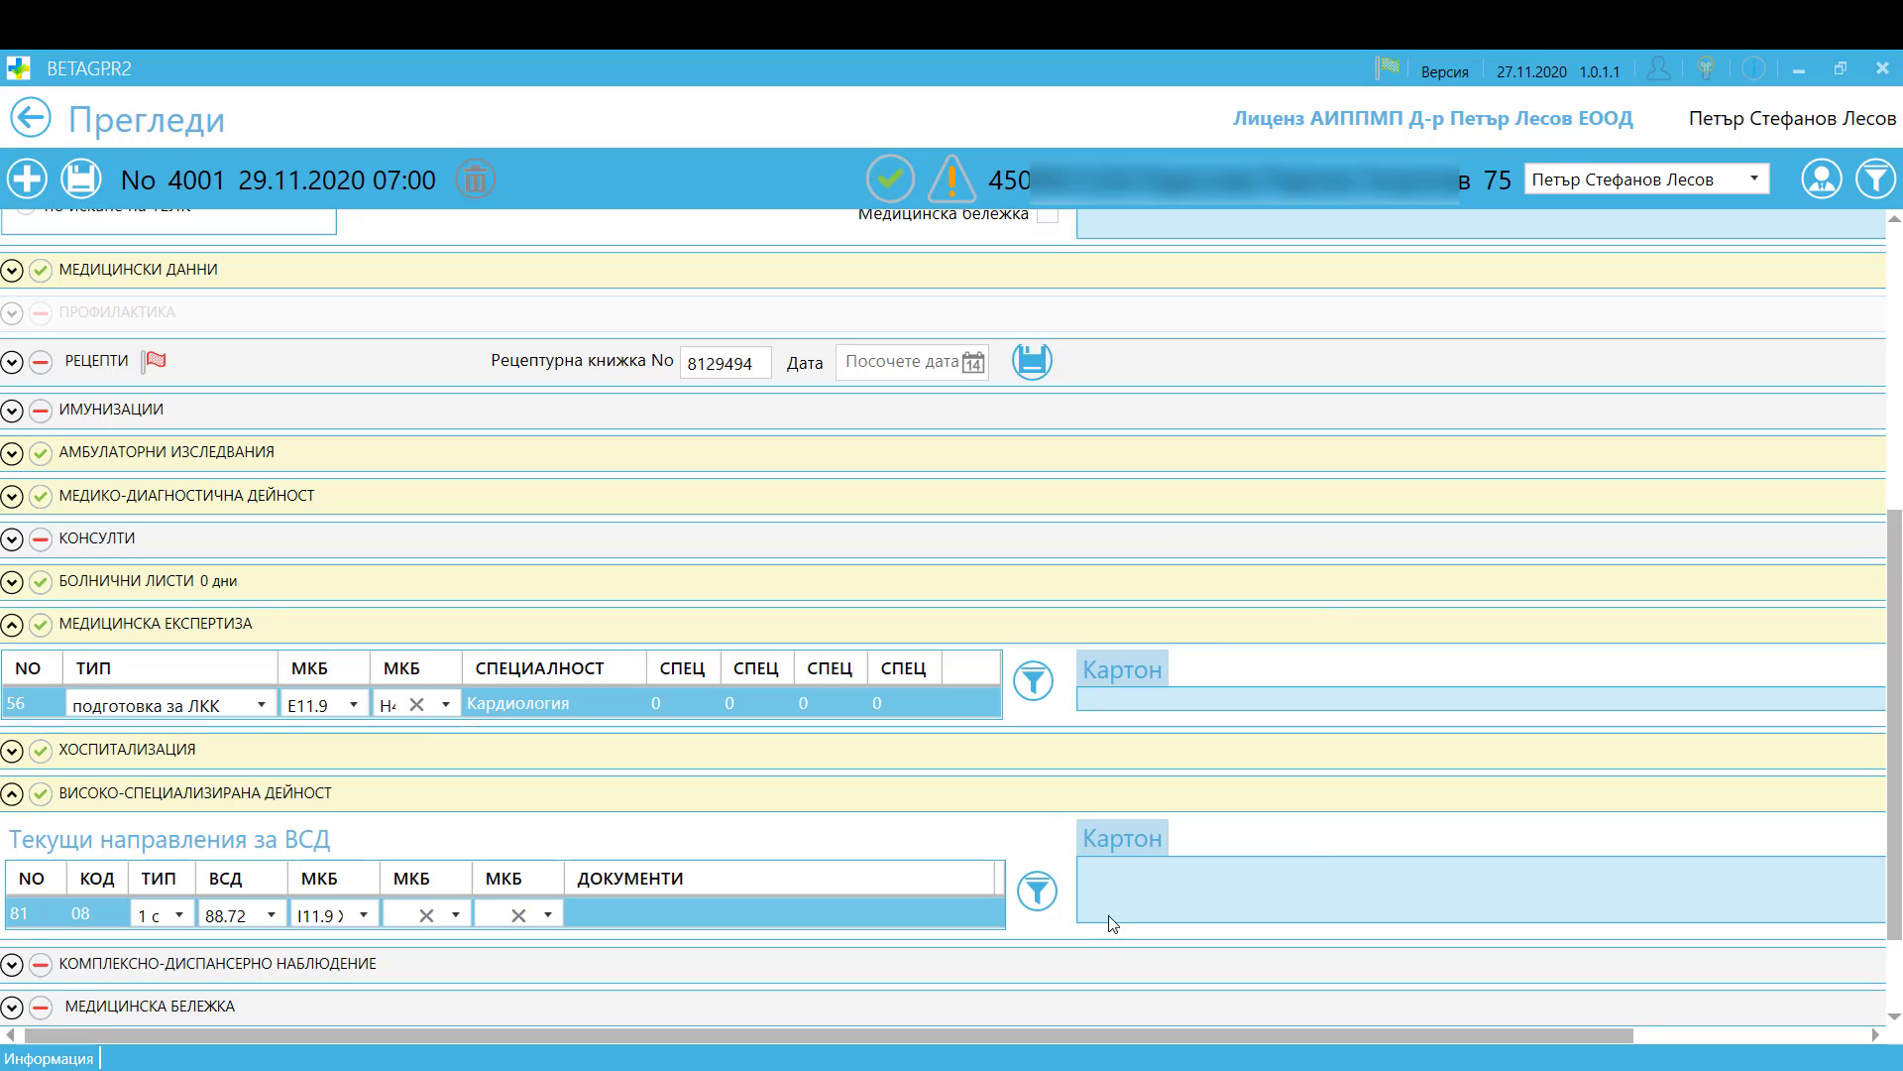
click(1048, 804)
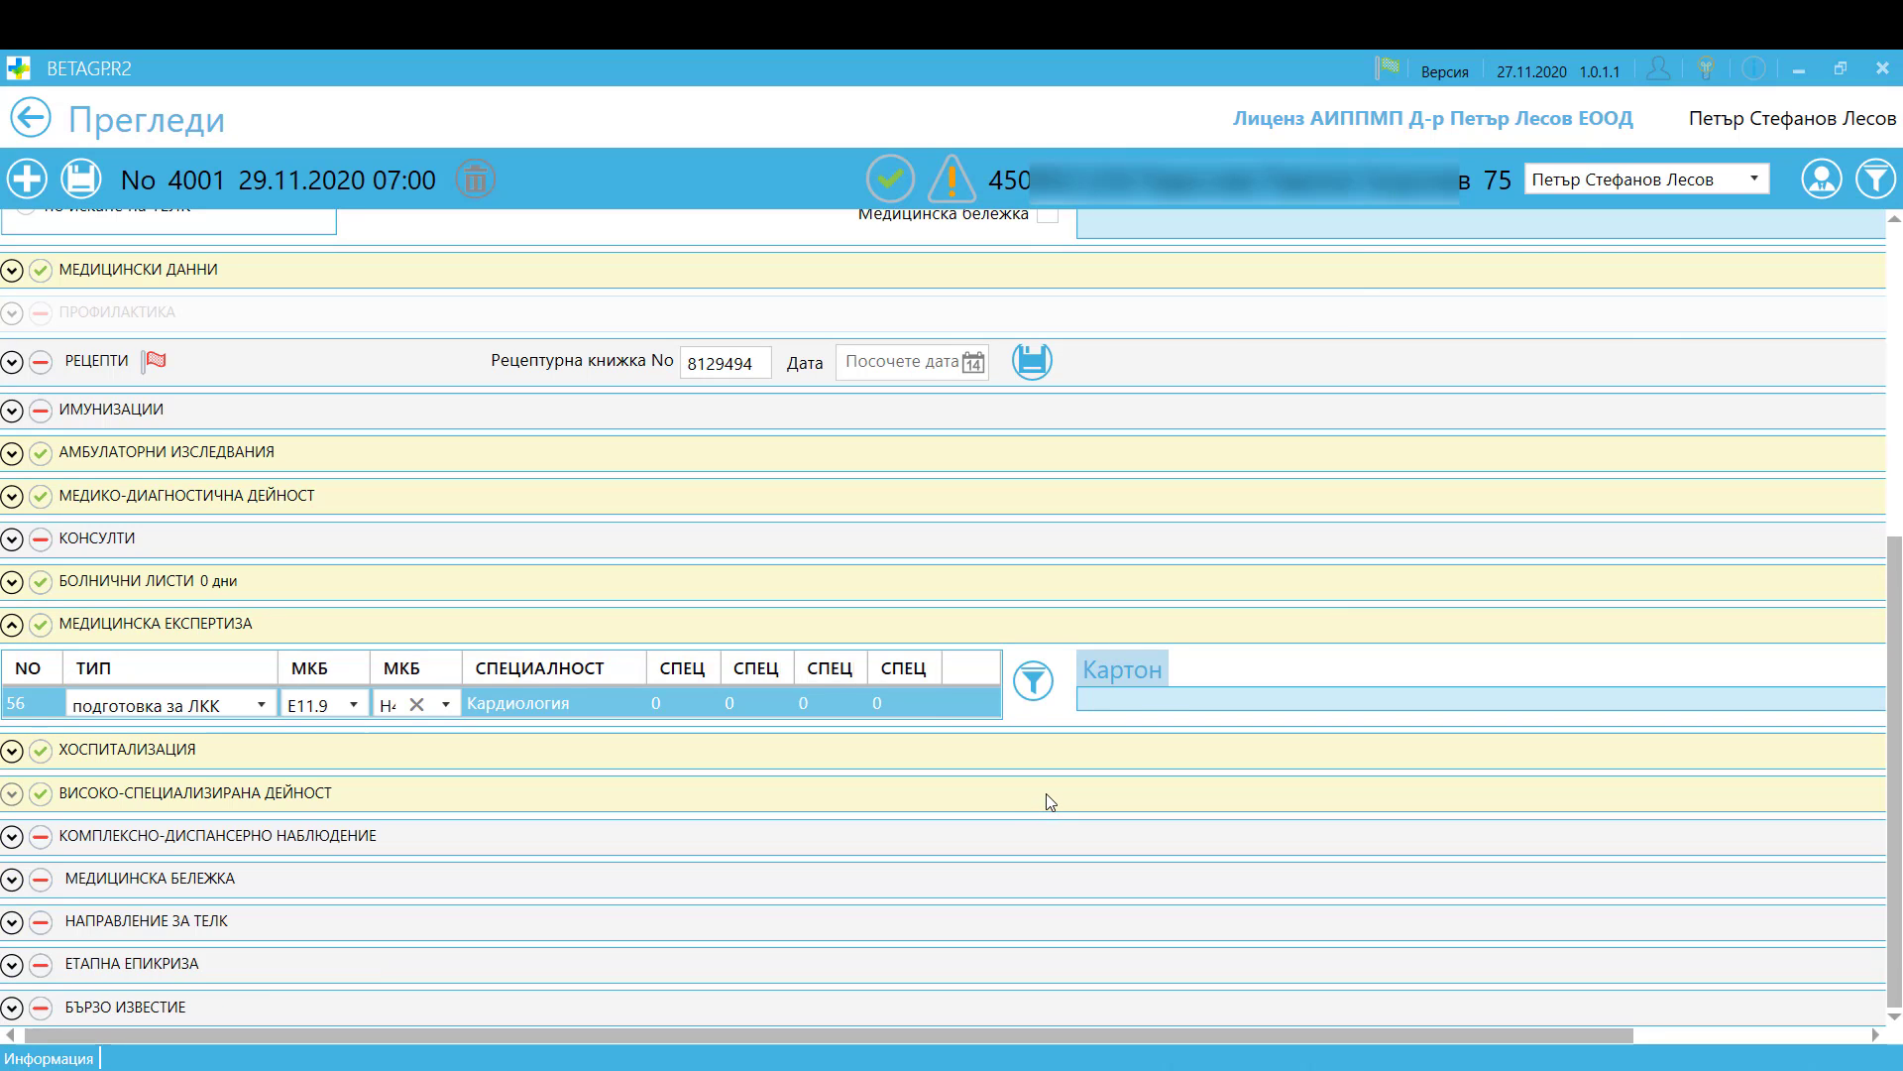